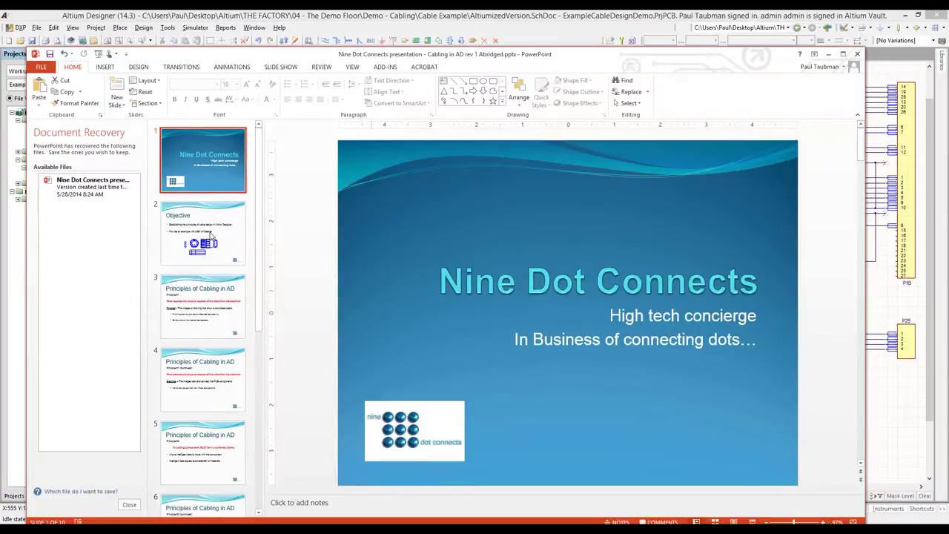
Go through the presentation's Objective slide and the first Principle #1 slide on physical cable aspects.
left_click(211, 235)
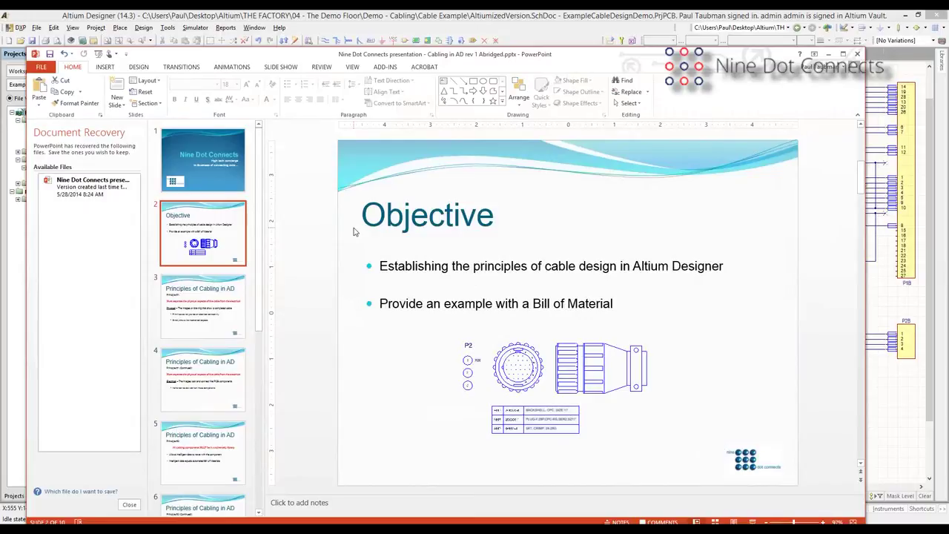
left_click(223, 298)
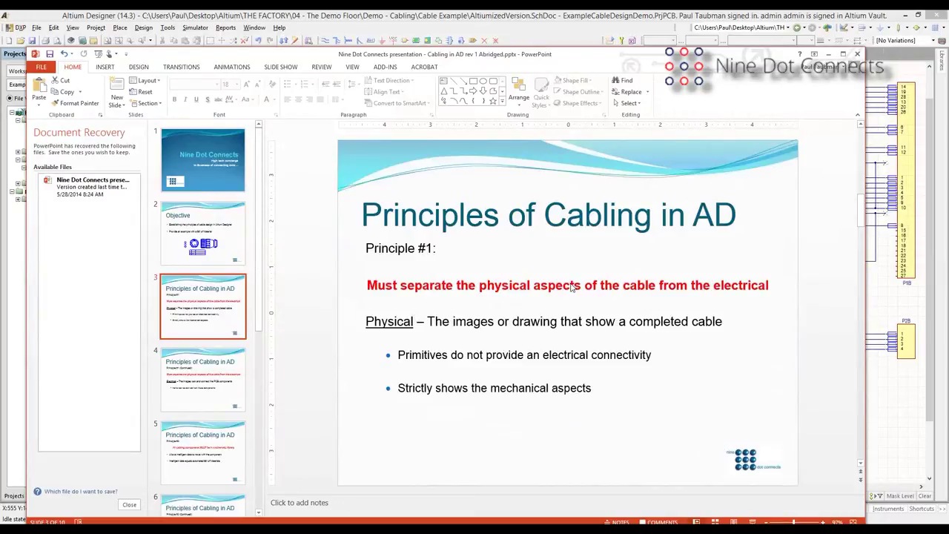
Switch to Altium Designer, examine the cable assembly drawing in AltiumizedVersion.SchDoc, and bring up Original Product.SchDoc for comparison.
key("alt+Tab")
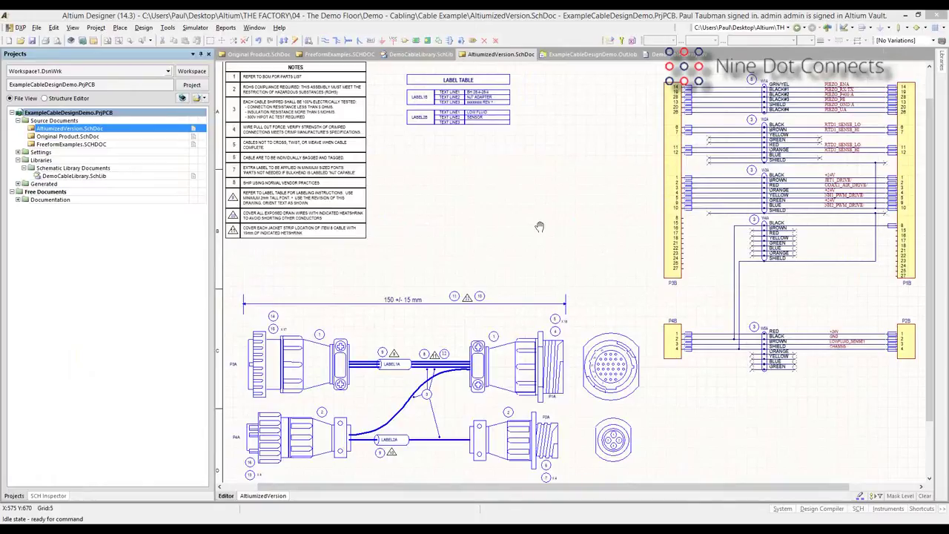
right_click_drag(539, 226, 541, 226)
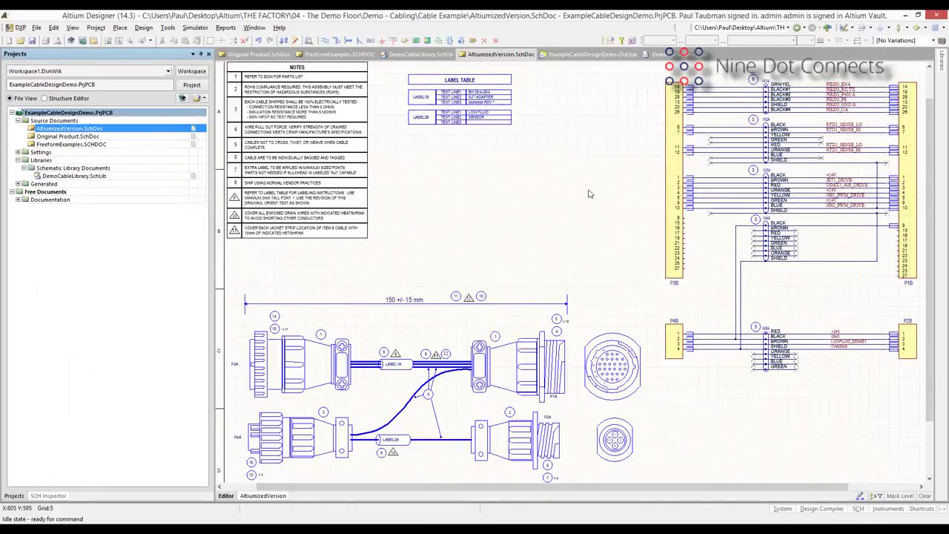
scroll(588, 193, "down", 2)
scroll(588, 194, "left", 3, "shift")
scroll(588, 194, "up", 3, "ctrl")
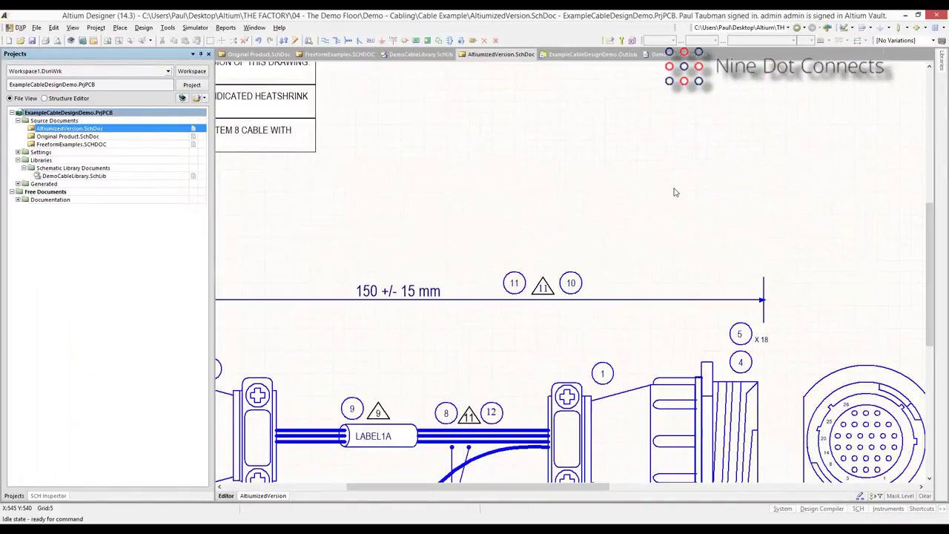
scroll(674, 192, "down", 3)
scroll(674, 192, "left", 3, "shift")
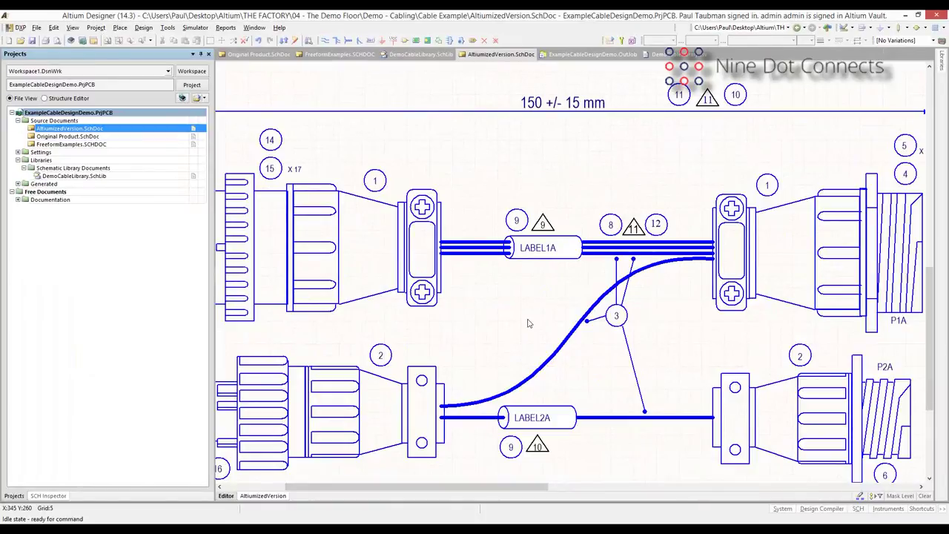
key("ctrl+Page_Down")
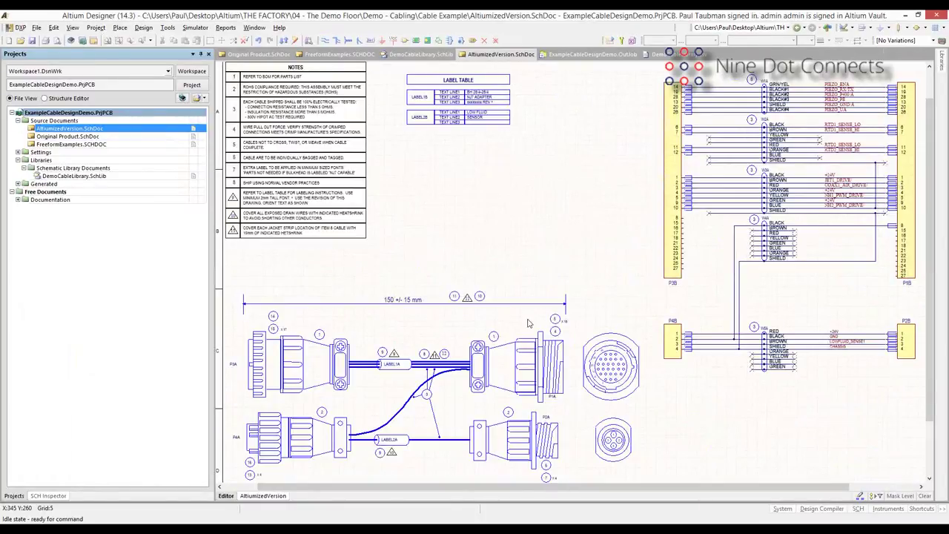
left_click(102, 138)
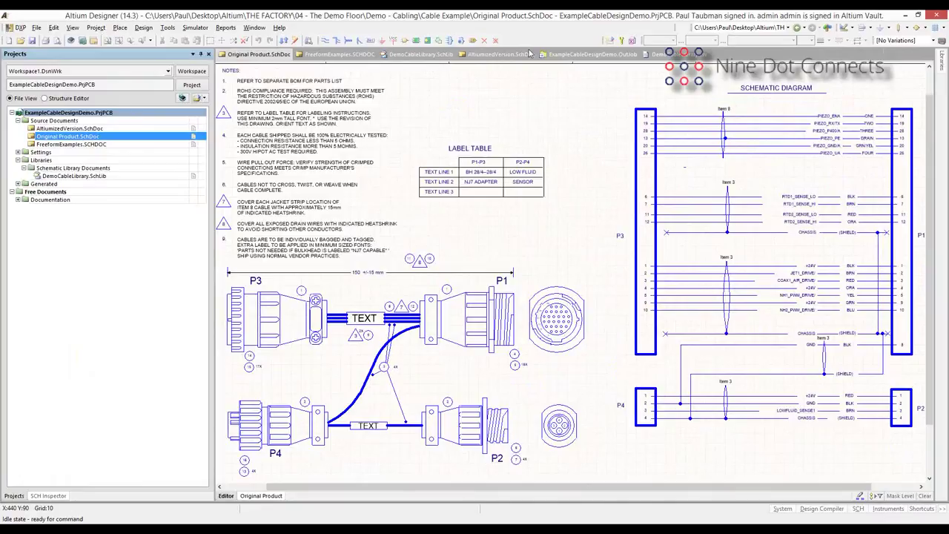
Switch to PowerPoint and review both Principle #1 slides and the first Principle #2 slide on schematic library components.
key("alt+Tab")
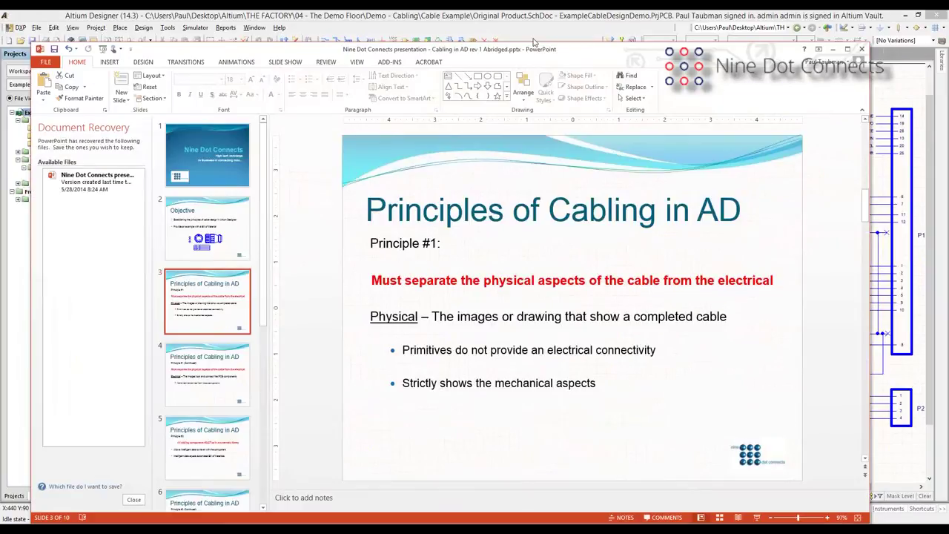
left_click_drag(533, 45, 538, 35)
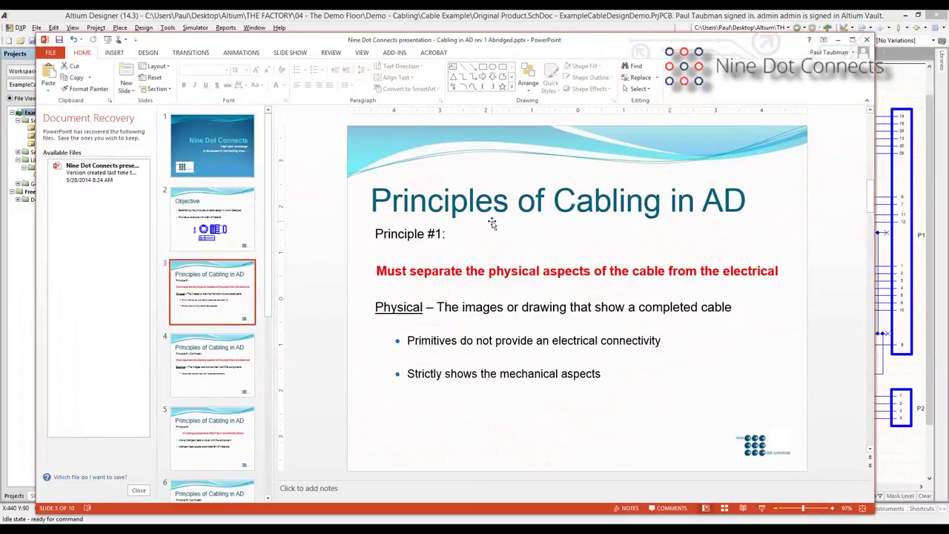
left_click(226, 361)
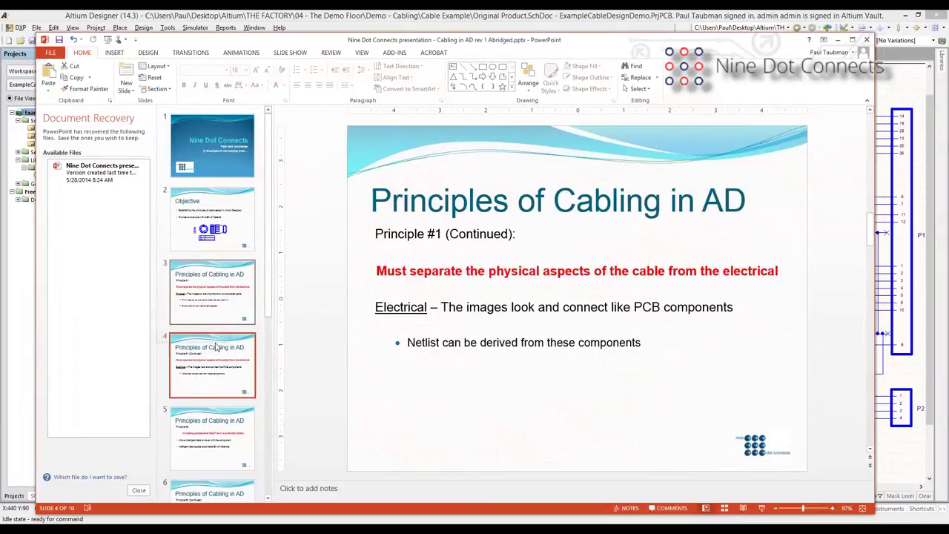
scroll(215, 347, "down", 1)
left_click(212, 222)
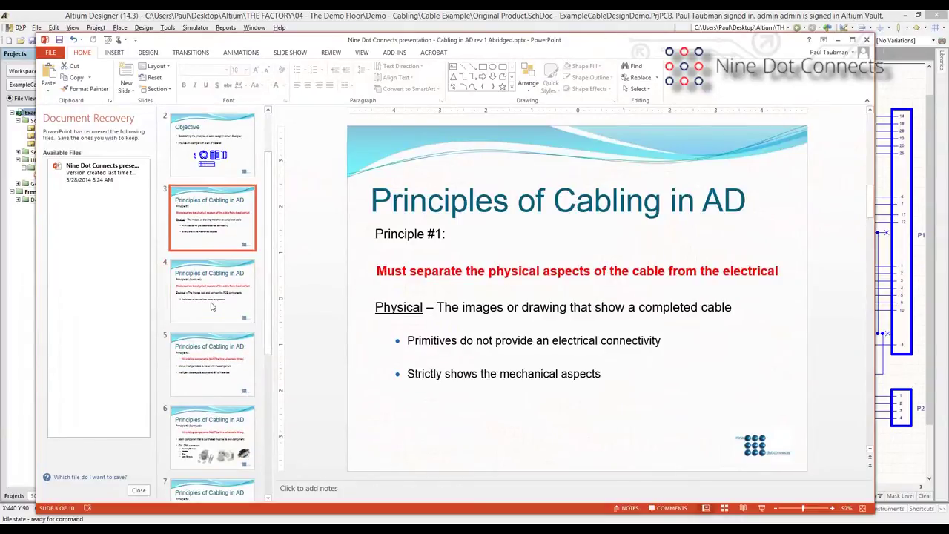
left_click(216, 310)
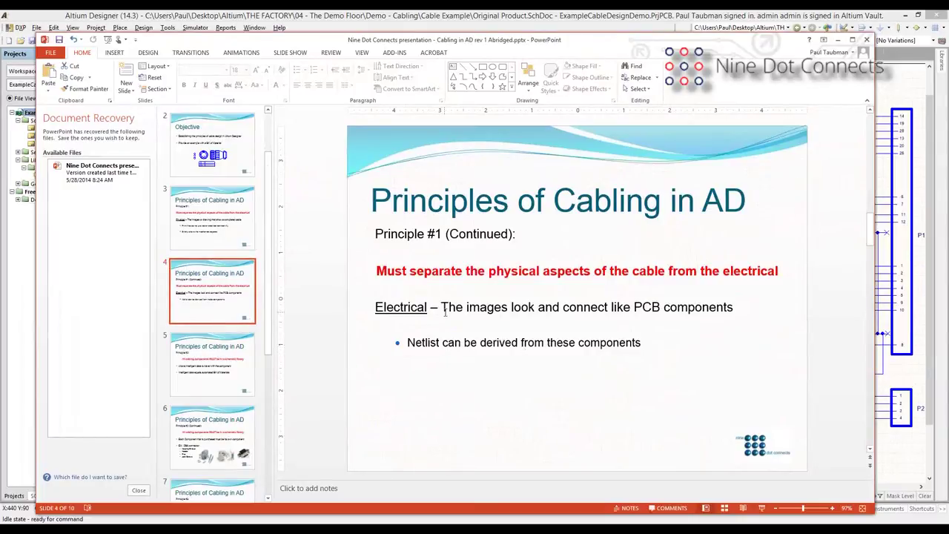
left_click(222, 356)
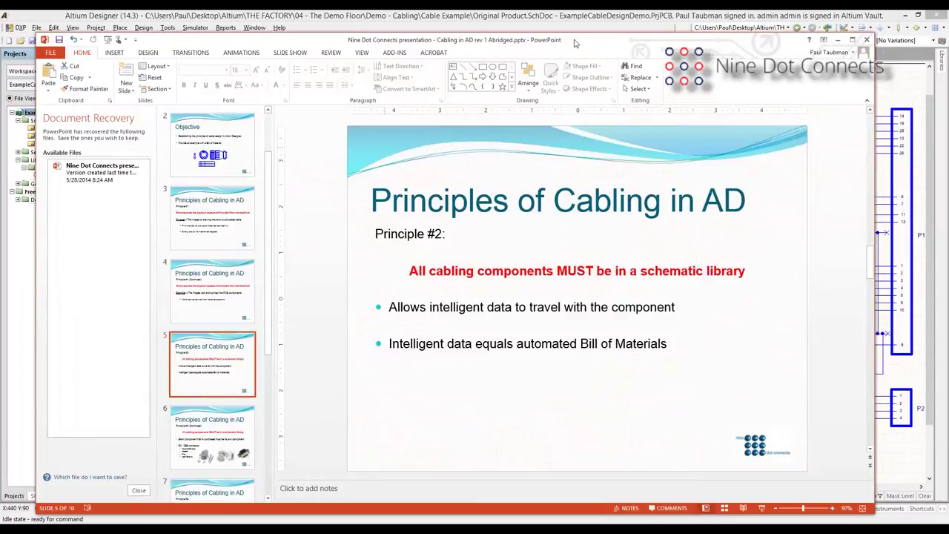
Switch to Altium Designer, select the primitives of the P1 connector's round face view to inspect them, and clear the selection.
key("alt+Tab")
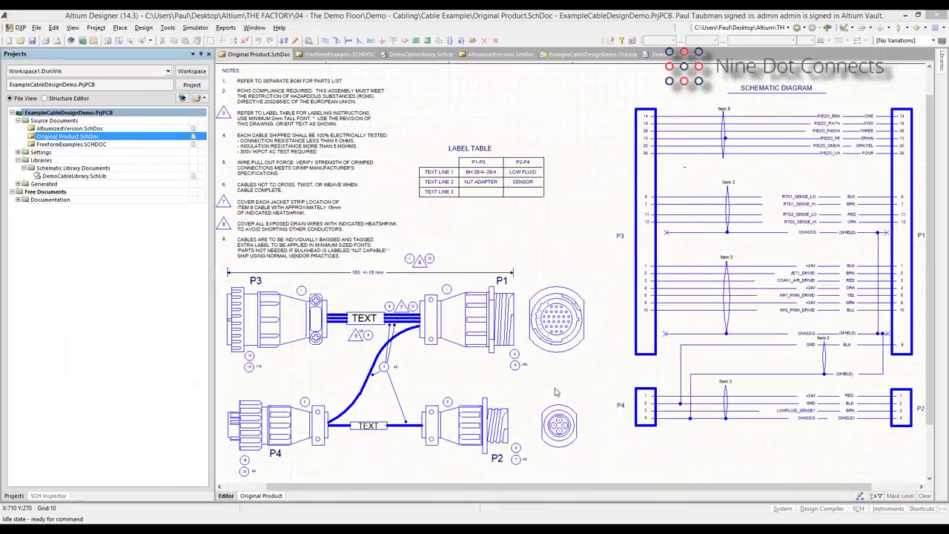
left_click_drag(520, 270, 604, 370)
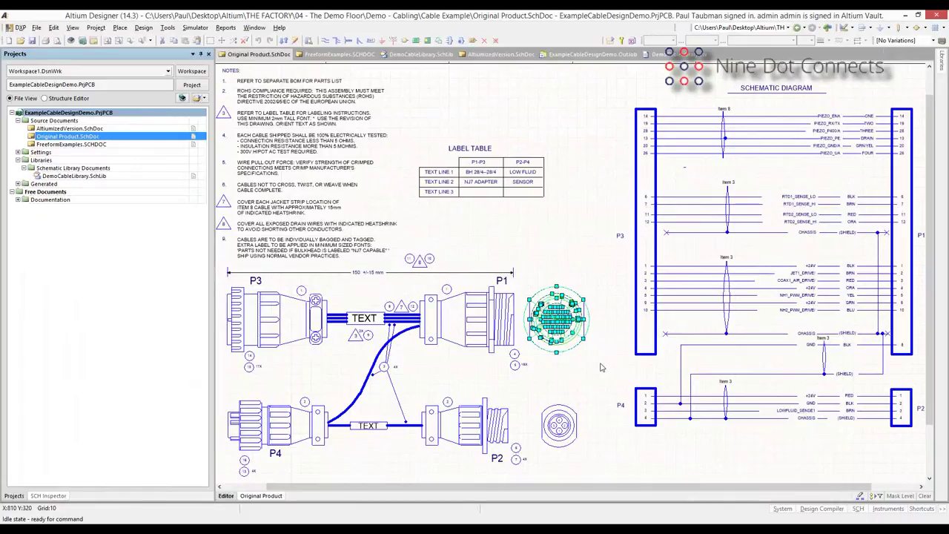
left_click(468, 364)
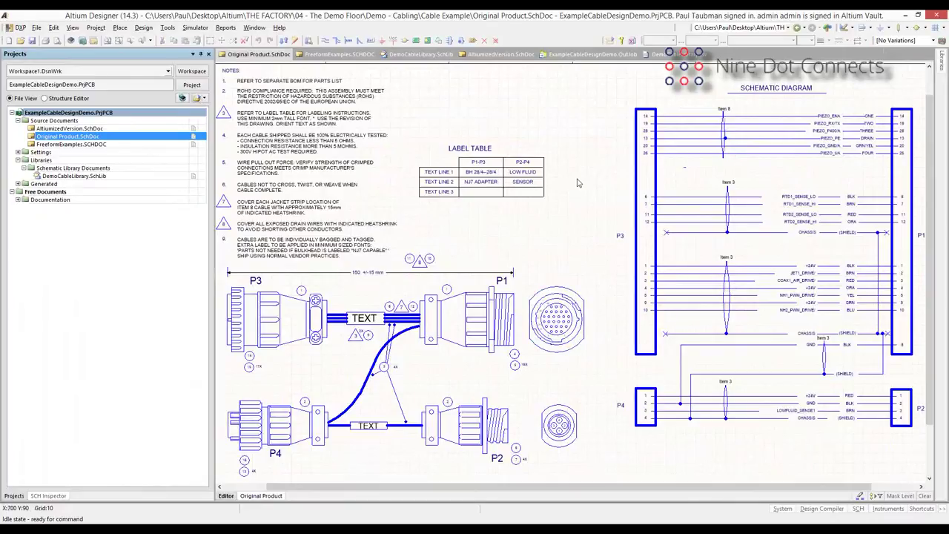
Switch to PowerPoint and review the Principle #2 (Continued) slide with the DB9 example and the Principle #3 call-out slide.
key("alt+Tab")
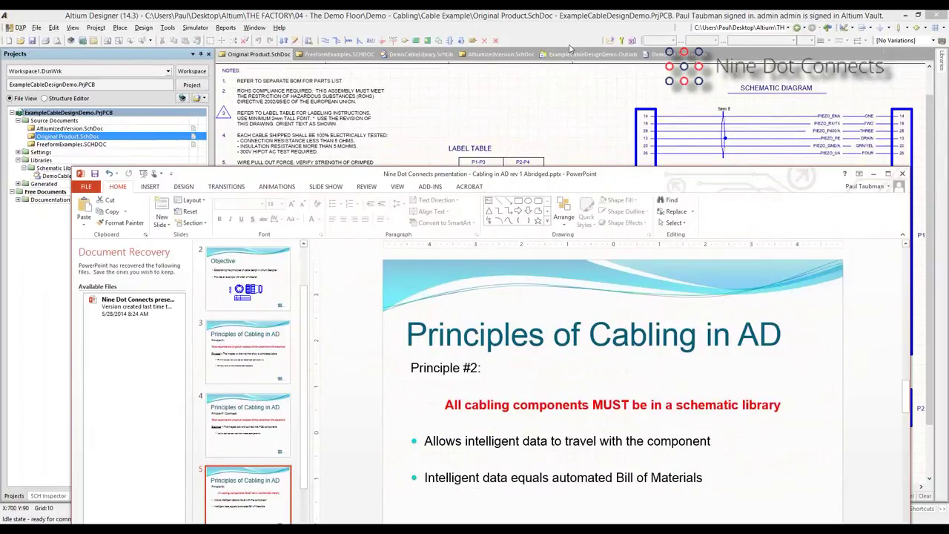
scroll(461, 356, "down", 1)
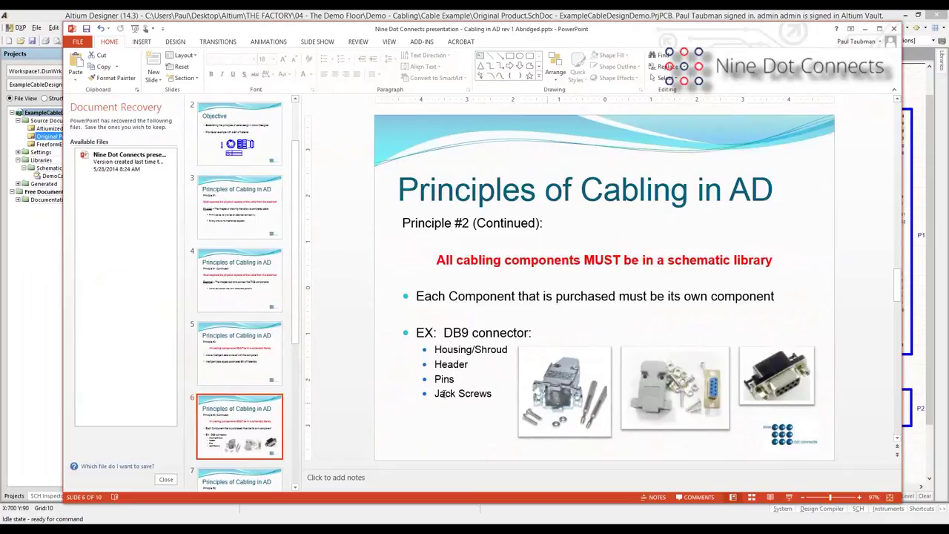
scroll(221, 383, "down", 1)
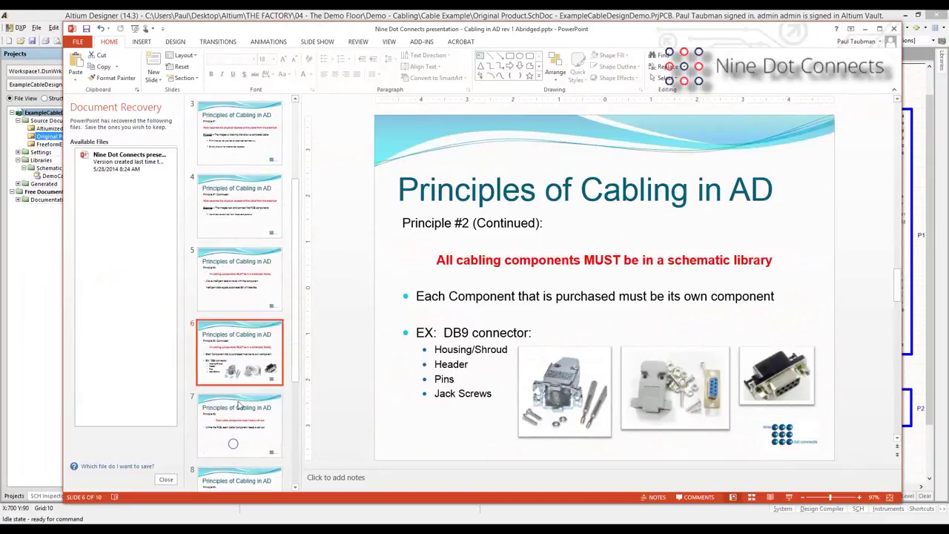
left_click(239, 404)
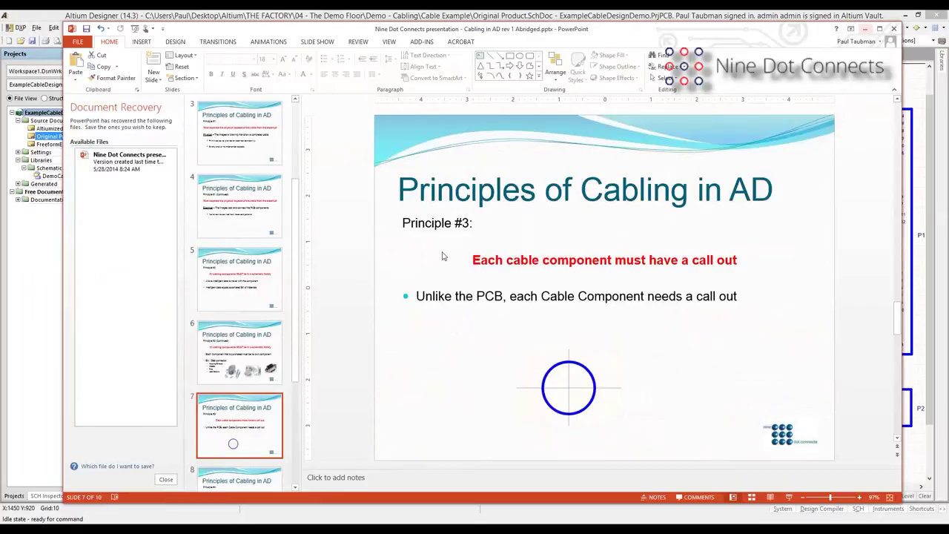
Switch to Altium Designer and open the Bill of Materials report for the project from AltiumizedVersion.SchDoc.
key("alt+Tab")
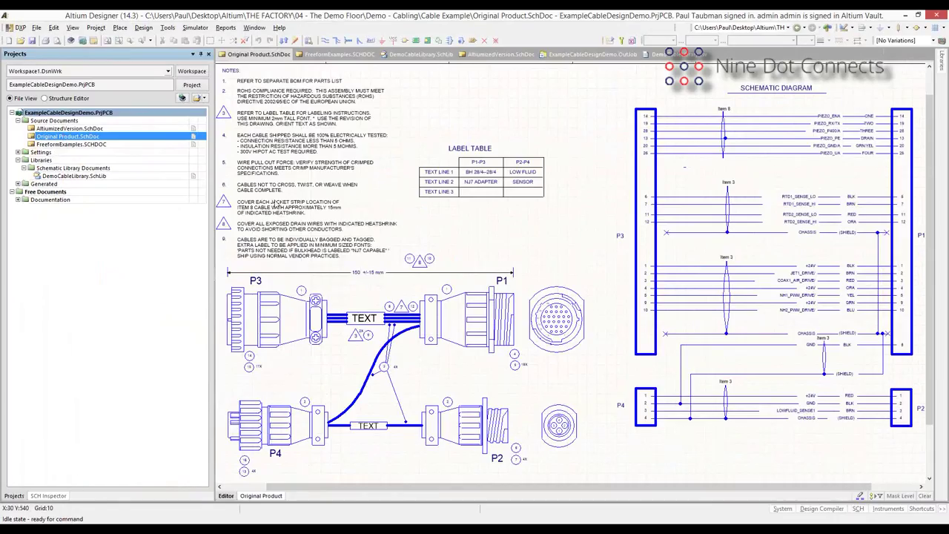
key("ctrl+Tab")
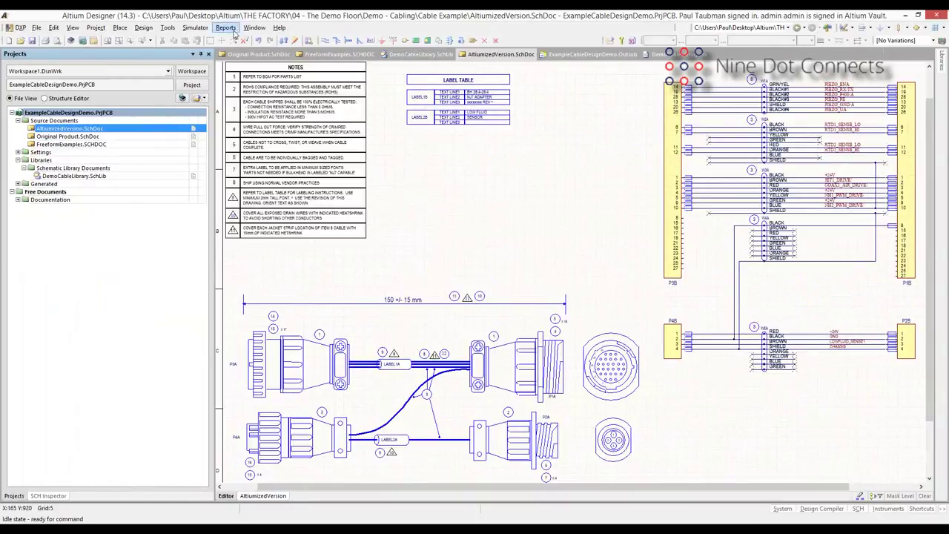
left_click(227, 28)
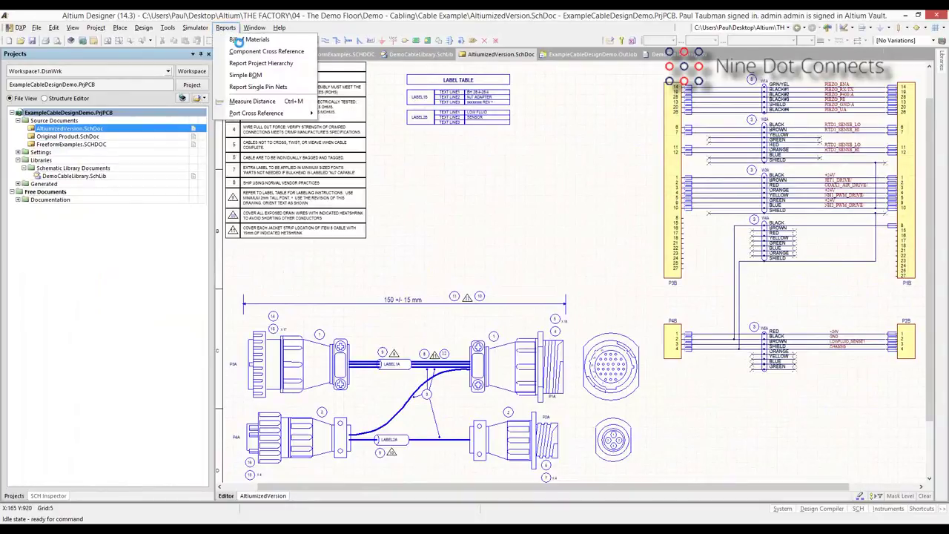
left_click(247, 39)
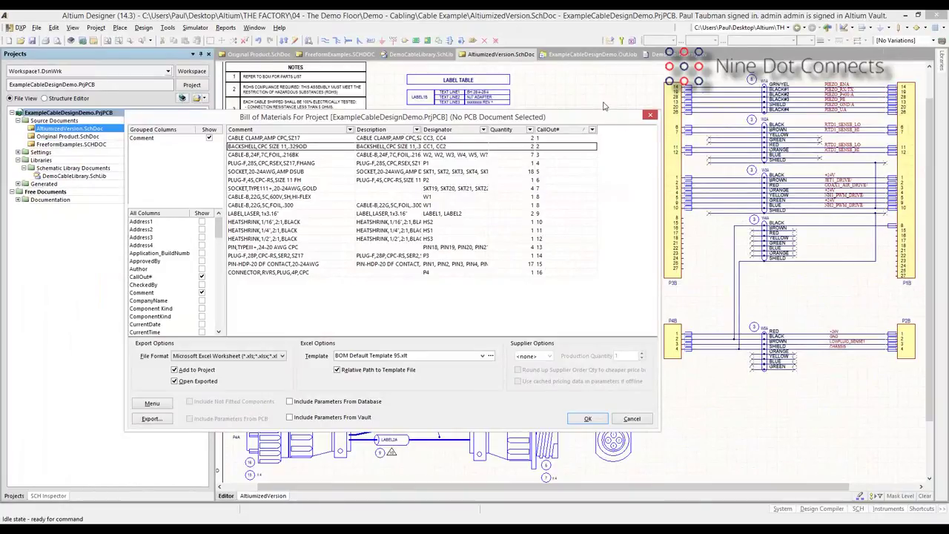
left_click_drag(602, 115, 519, 73)
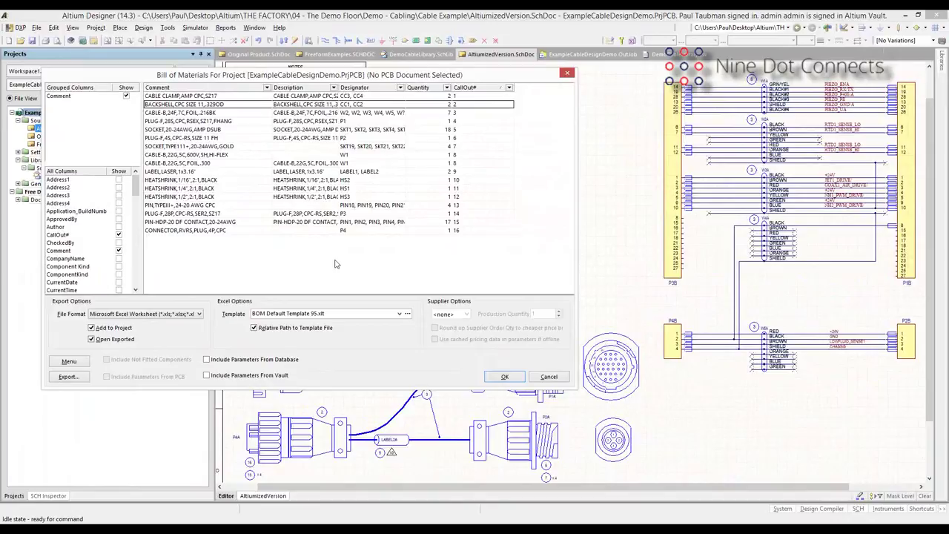
Add the MfgName and MfgPN columns to the Bill of Materials and select the CABLE-B,24F,7C,FOIL,.216BK row.
left_click_drag(136, 208, 134, 244)
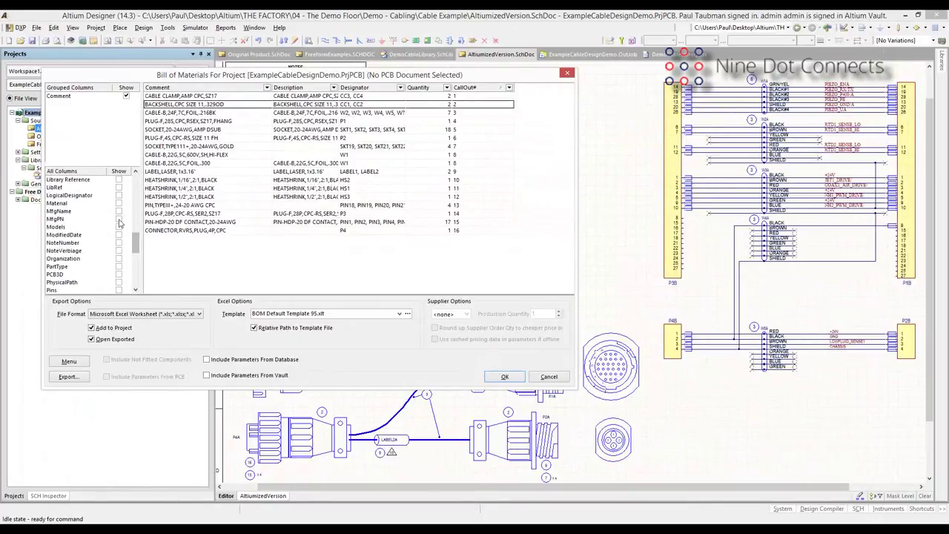
left_click(119, 211)
left_click(119, 219)
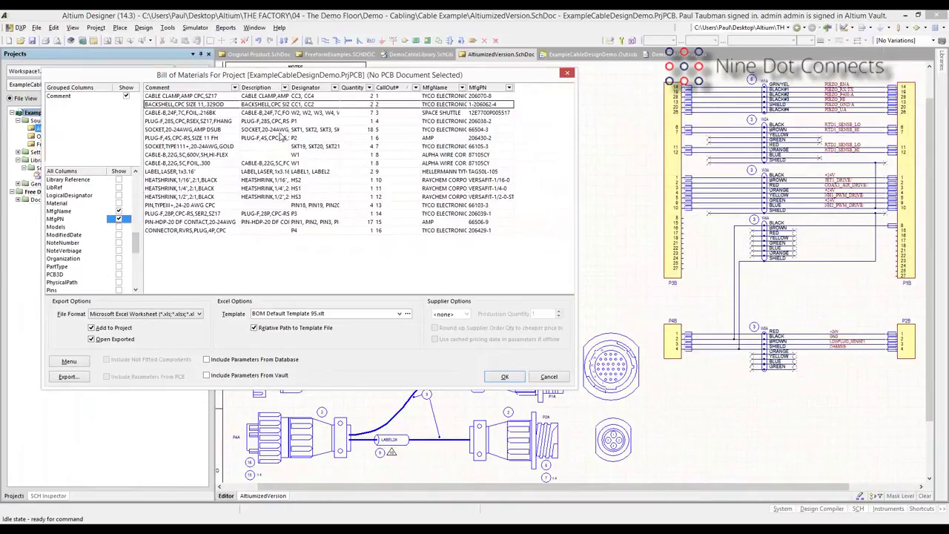
left_click(357, 115)
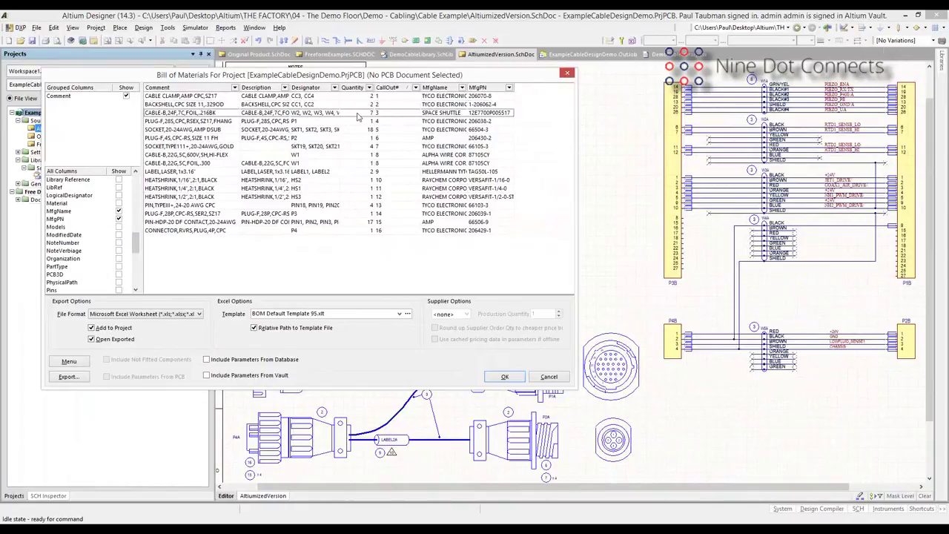
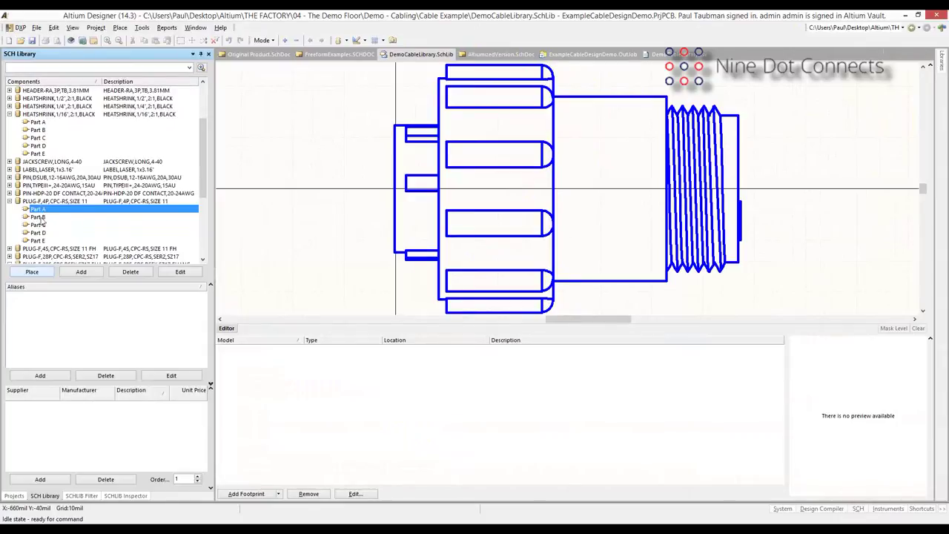
Examine Parts B through E of the PLUG-F,4P,CPC-RS,SIZE 11 library component and return to Part A.
key("Down")
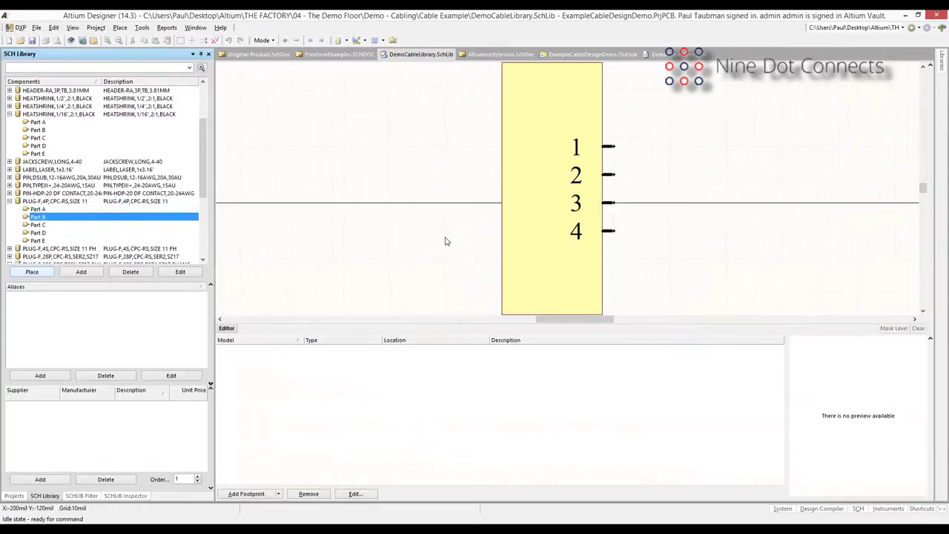
left_click(33, 225)
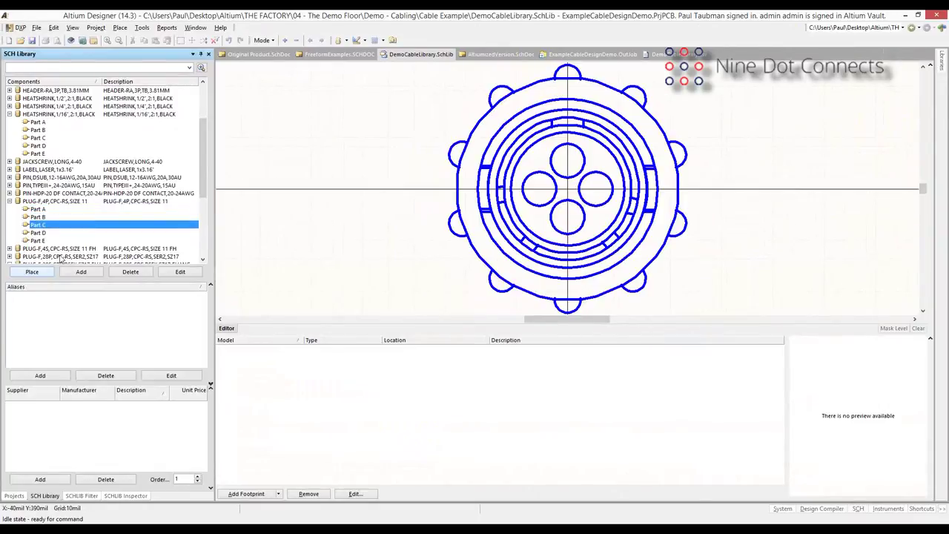
key("Down")
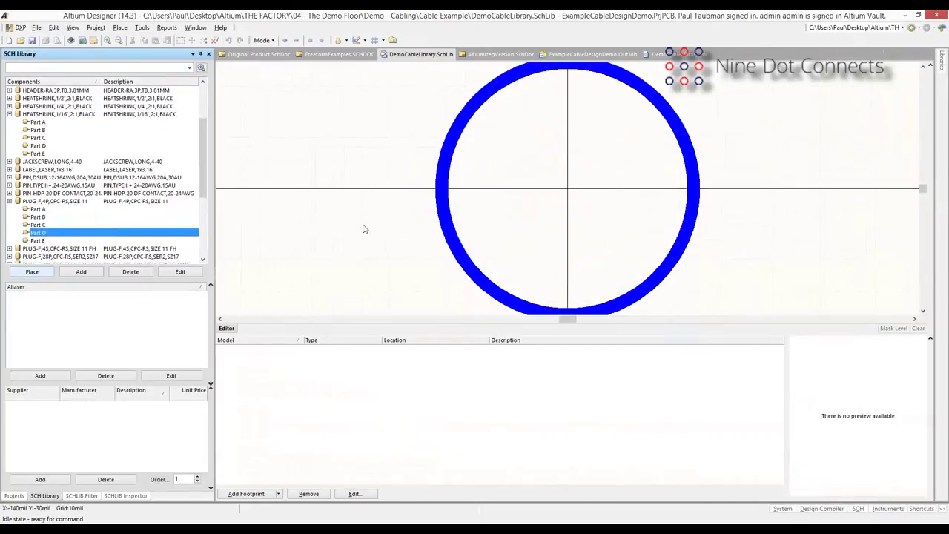
key("Down")
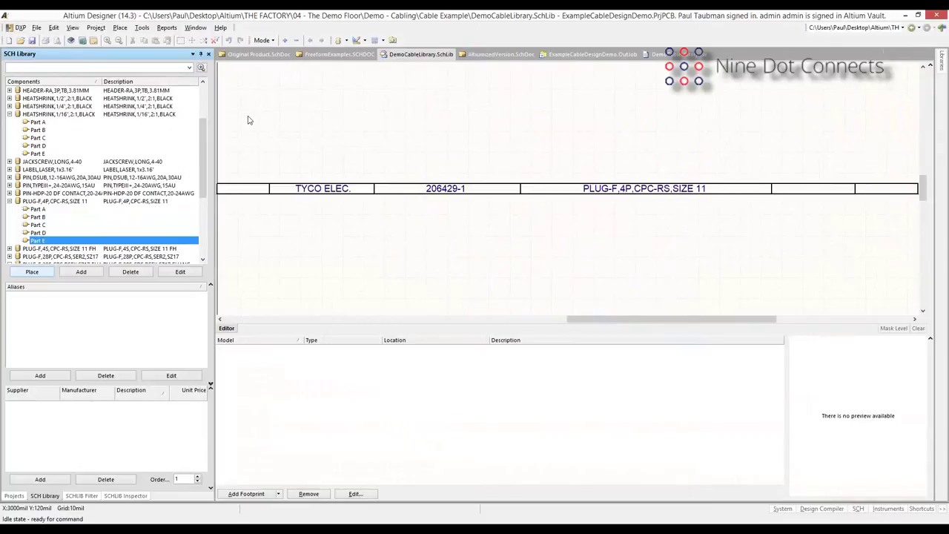
left_click(36, 210)
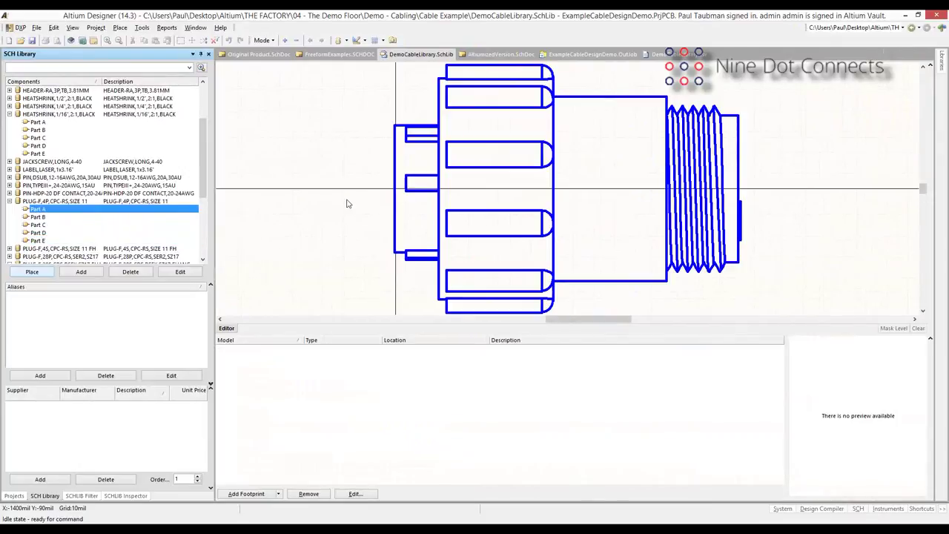
Step through the PLUG-F,4P,CPC-RS,SIZE 11 component to its call-out circle in Part D, and switch to PowerPoint's Principle #4 slide.
key("Down")
key("Down")
key("Down")
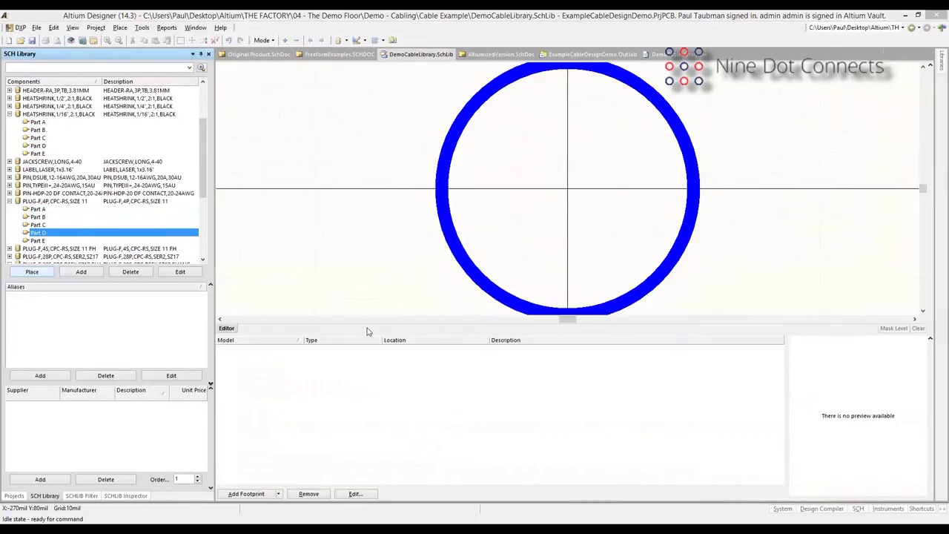
key("alt+Tab")
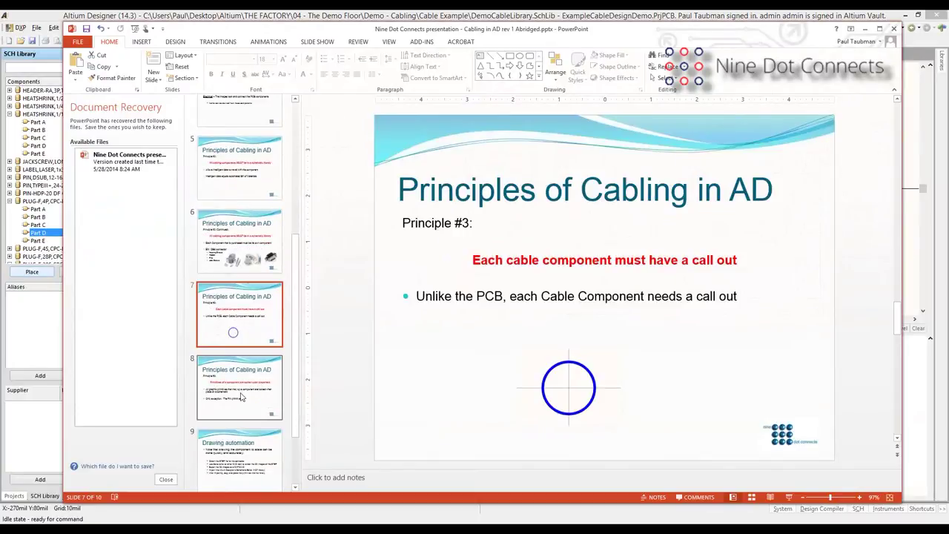
left_click(241, 397)
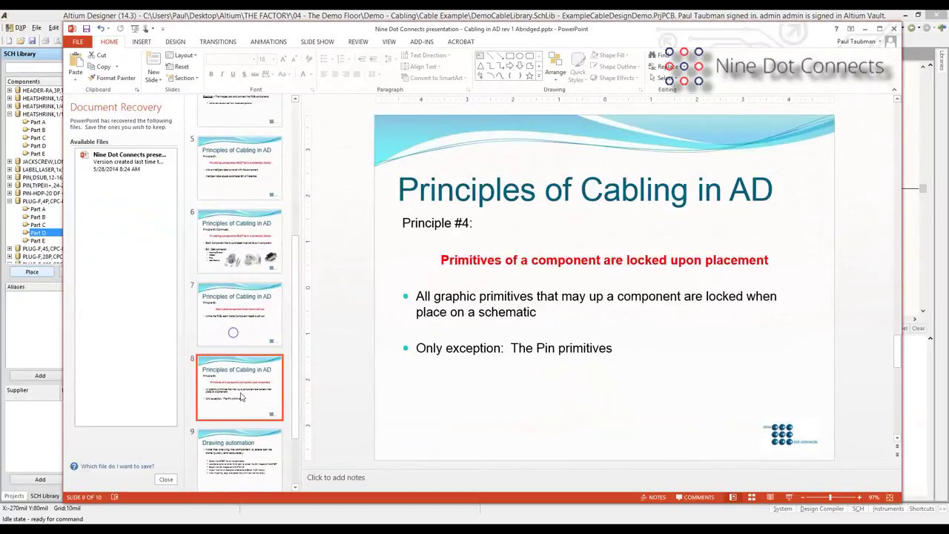
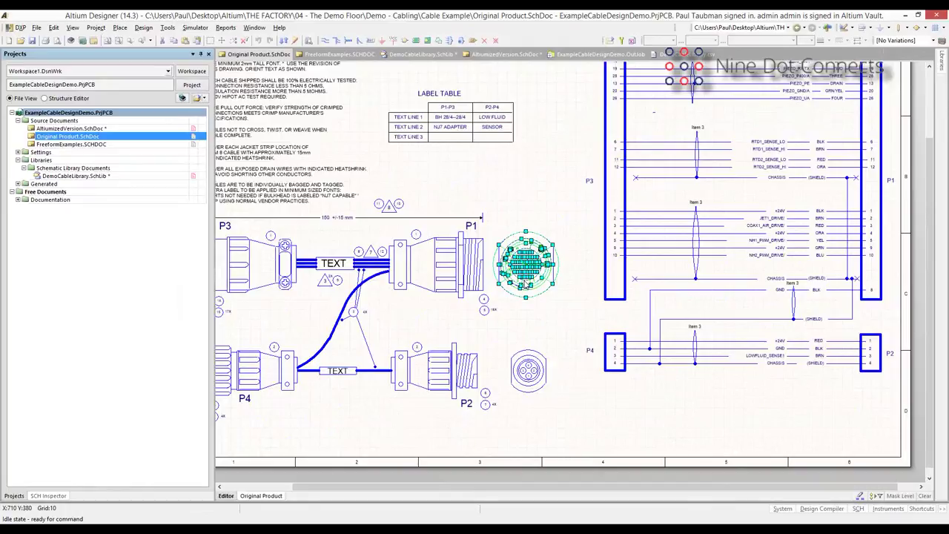
Copy the selected P1 connector face graphics in Original Product.SchDoc and clear the selection.
key("ctrl+c")
left_click(528, 335)
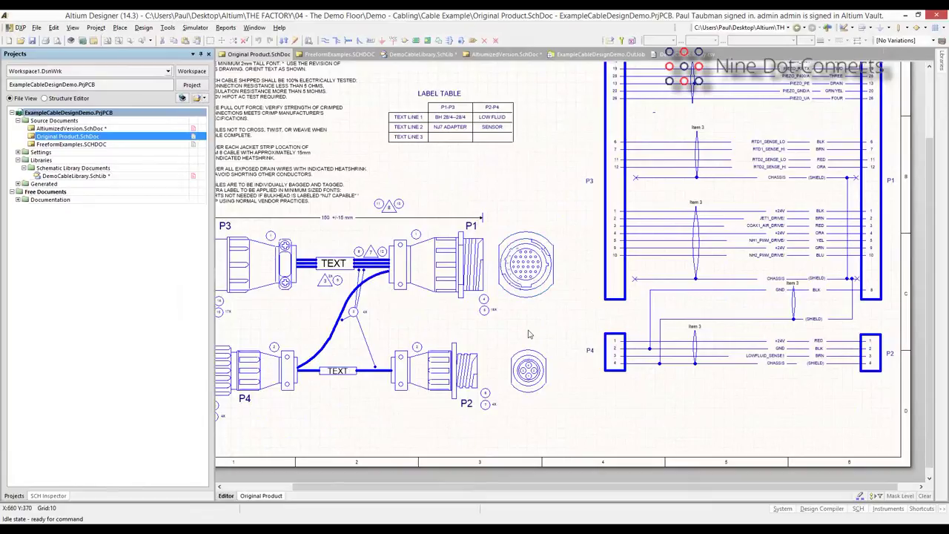
right_click_drag(525, 314, 545, 293)
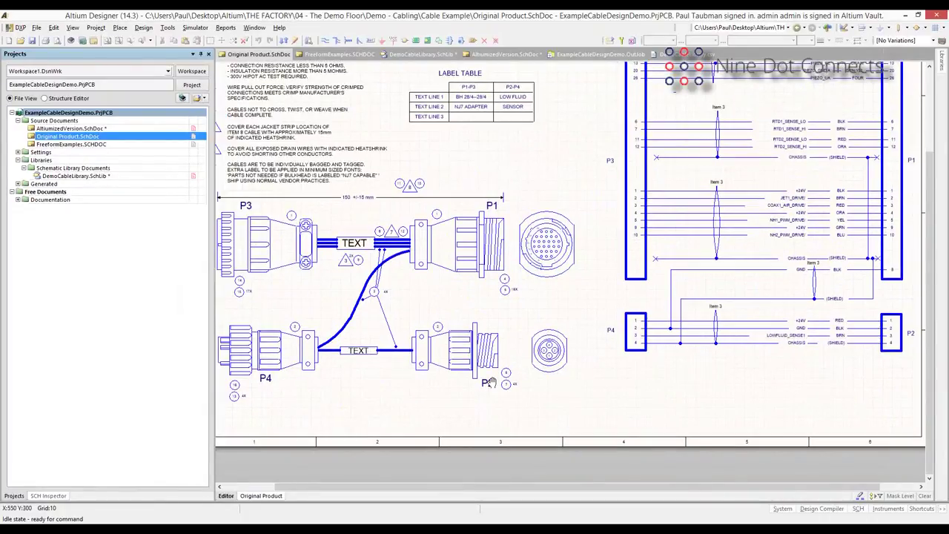
scroll(489, 382, "down", 2, "ctrl")
scroll(542, 267, "up", 2, "ctrl")
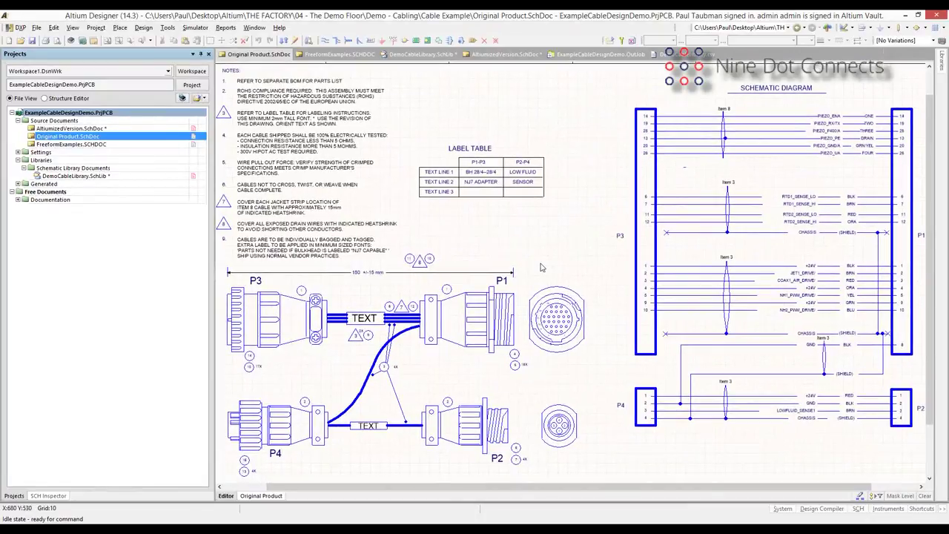
View the connector drawings in FreeformExamples.SCHDOC and switch to AltiumizedVersion.SchDoc, fitting the whole document.
double_click(52, 144)
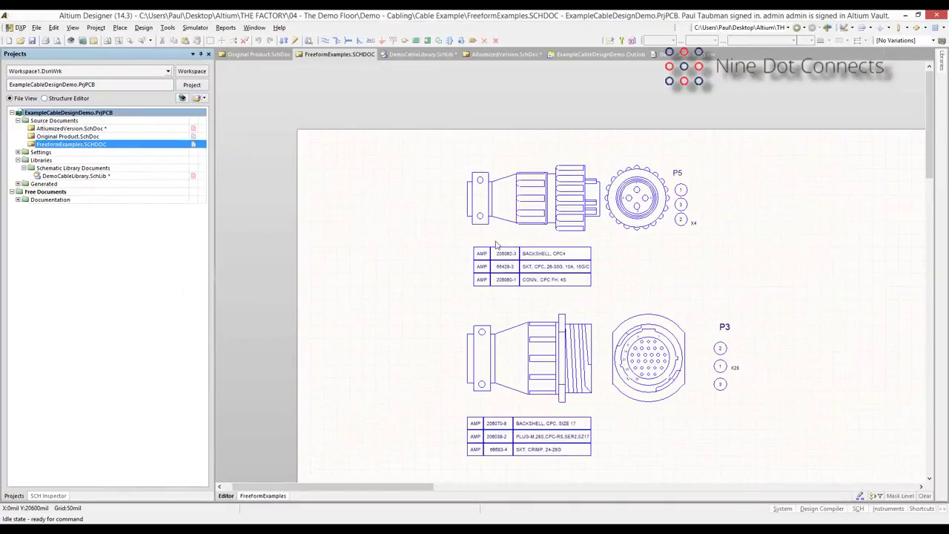
key("ctrl+Tab")
key("v")
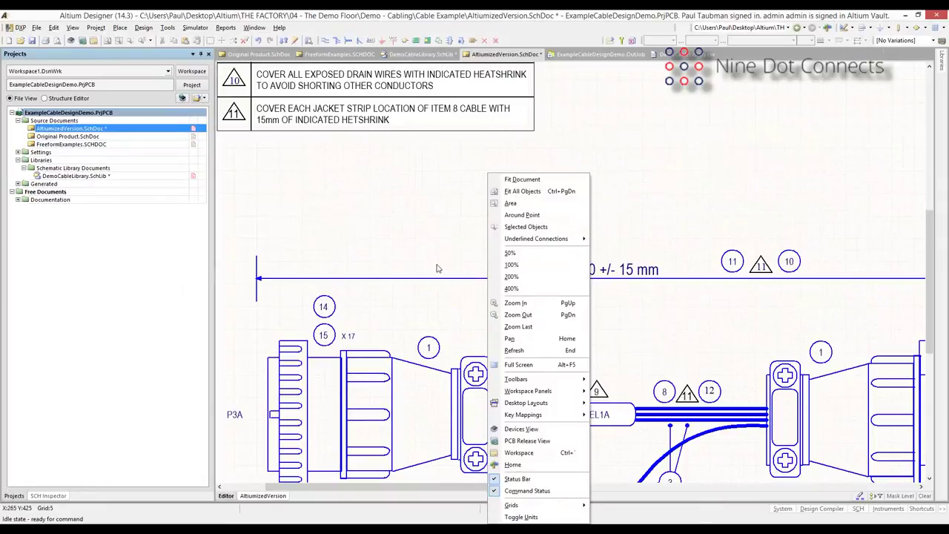
key("d")
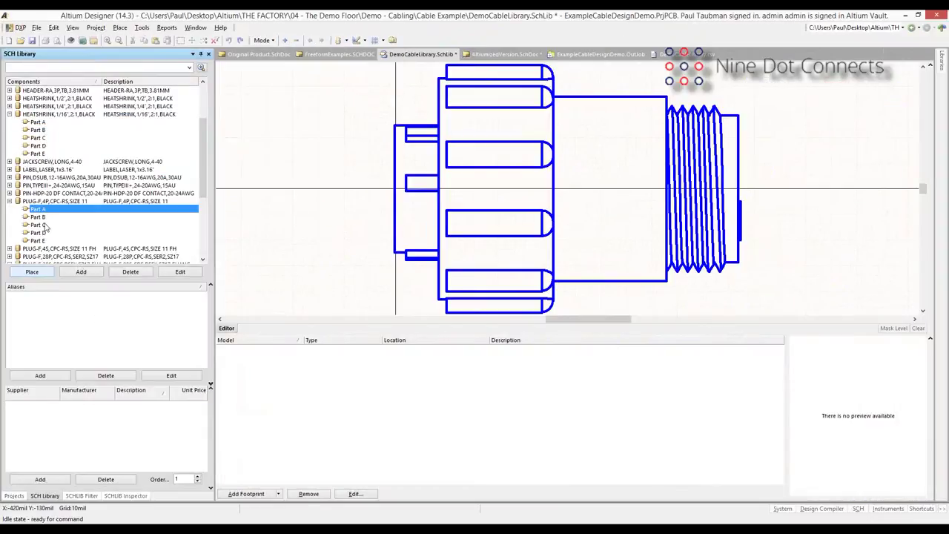
Start placing Part A of the PLUG-F,4P,CPC-RS,SIZE 11 component from the library, with its designator set to P10 and visible.
left_click(32, 272)
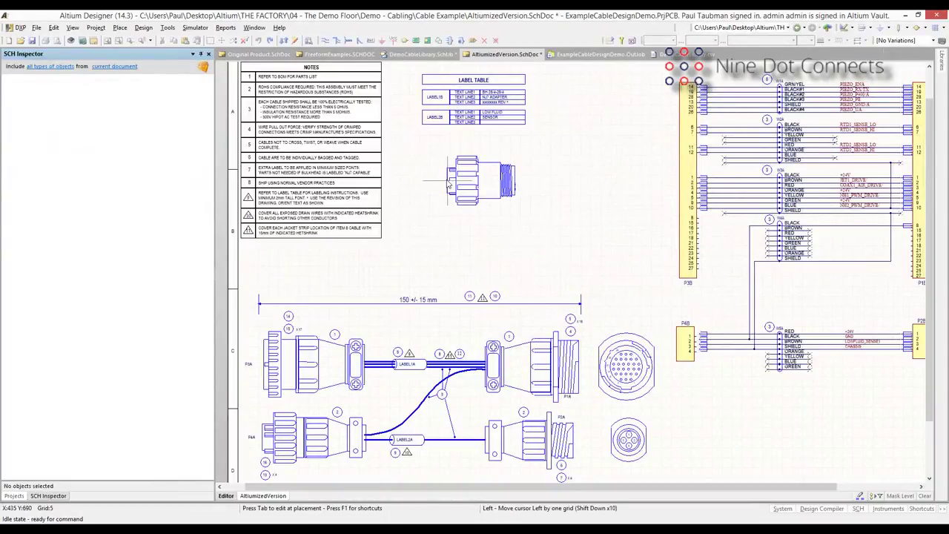
key("Tab")
left_click(314, 146)
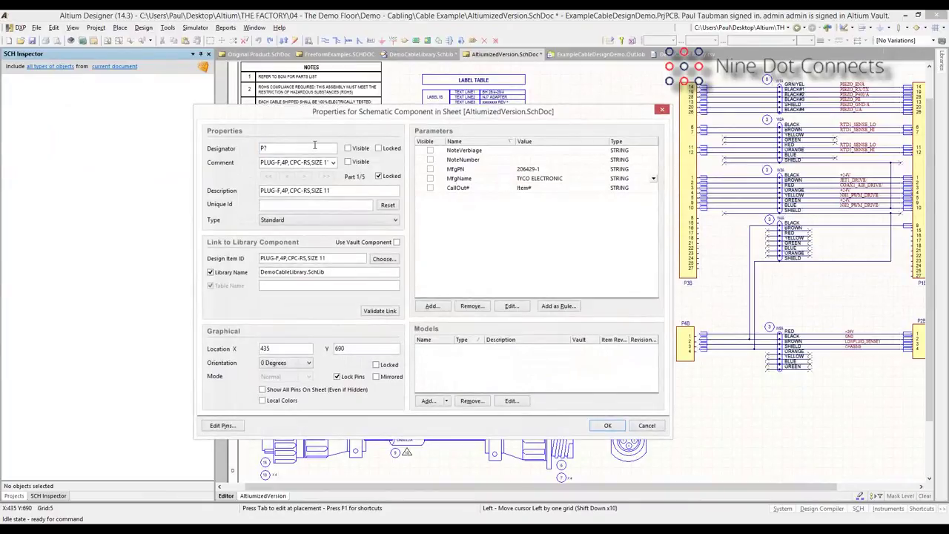
key("BackSpace")
type("2")
key("BackSpace")
type("10")
left_click(348, 149)
Set the component's CallOut# parameter to 20, keep it hidden, and place Part A below the label table.
left_click(430, 188)
left_click(430, 188)
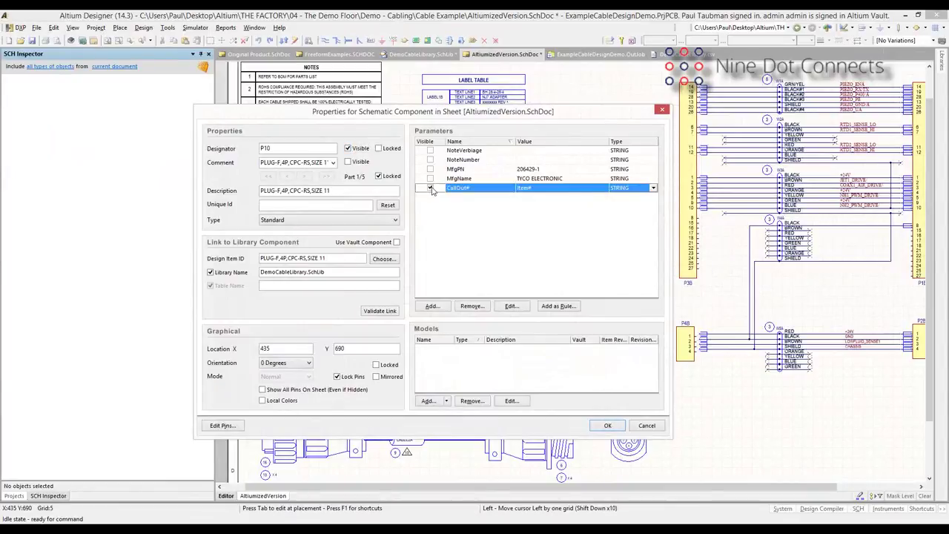
left_click(541, 188)
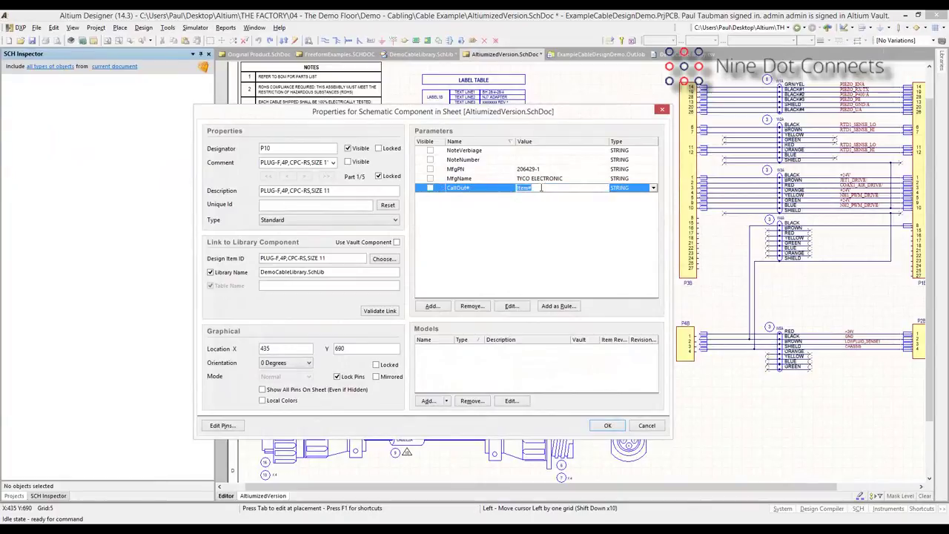
key("End")
double_click(517, 190)
type("20")
key("Return")
key("Page_Down")
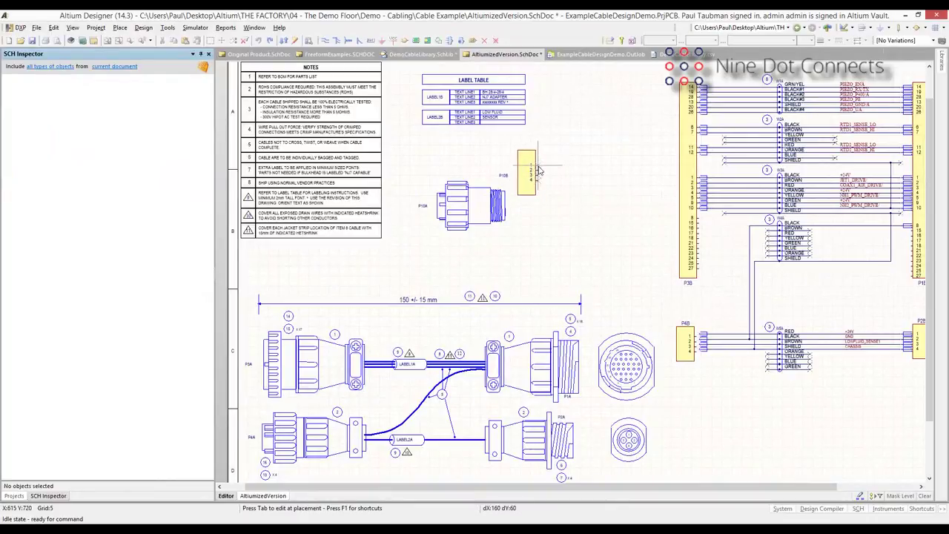
Review Part B's properties without changing them and place the four-pin block just above and beside the plug's side view.
left_click(539, 170)
key("End")
key("Tab")
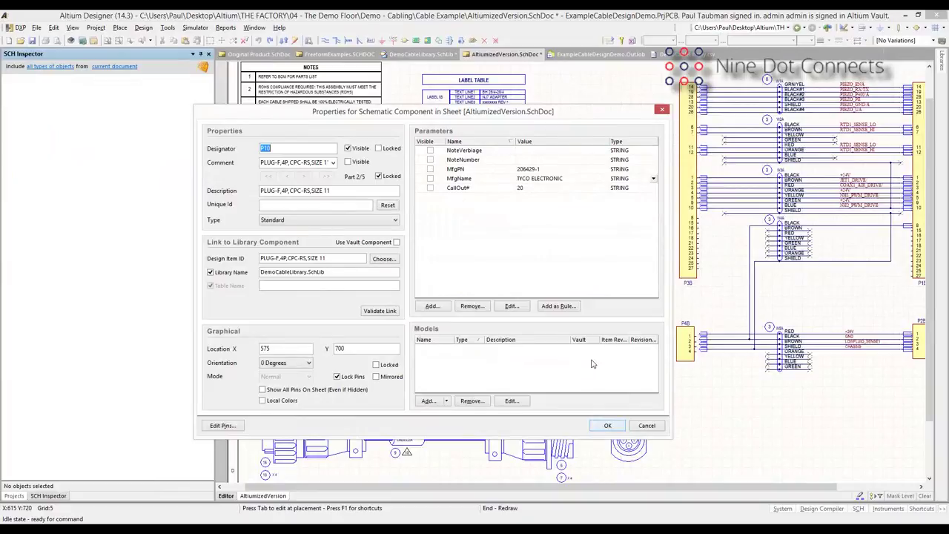
key("Return")
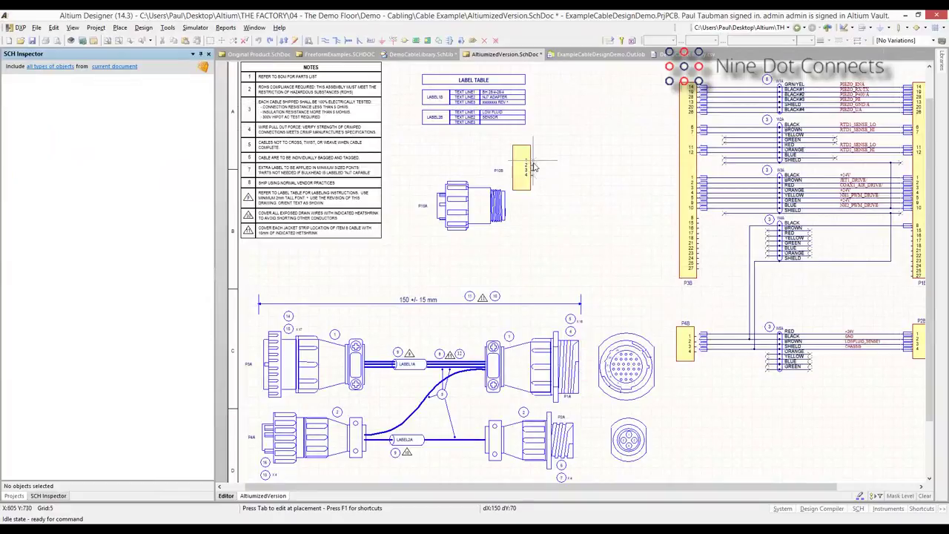
key("Escape")
key("ctrl+v")
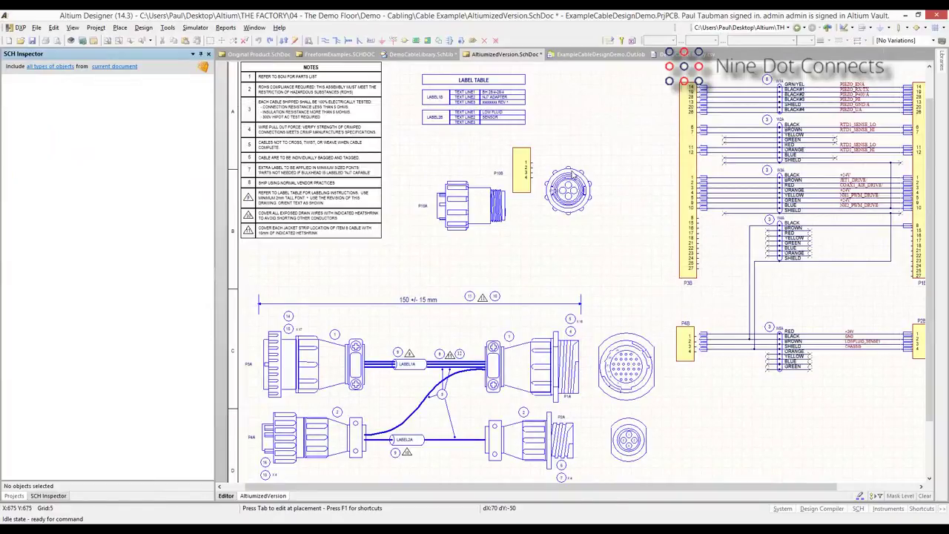
Hide the P10 designator on Part C and place the connector face view beside the four-pin block.
key("Tab")
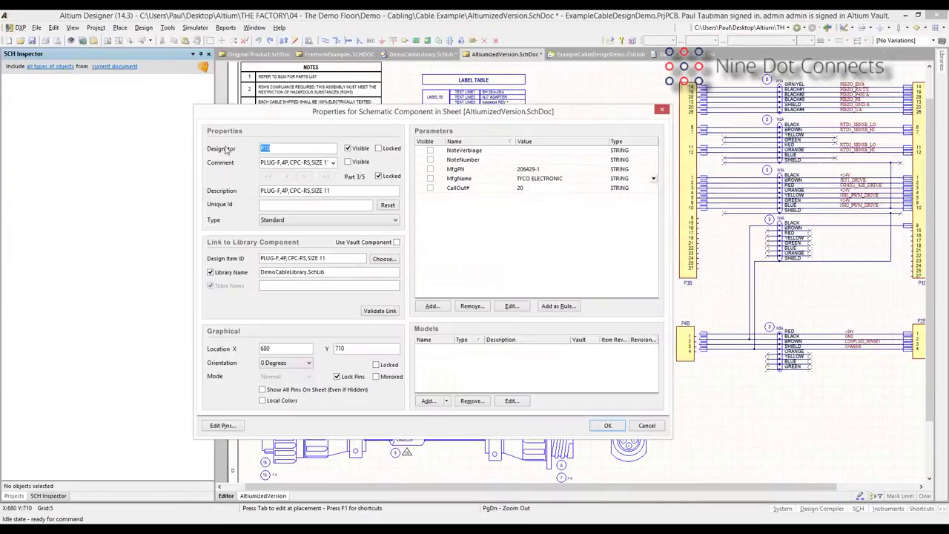
left_click(348, 149)
left_click(606, 428)
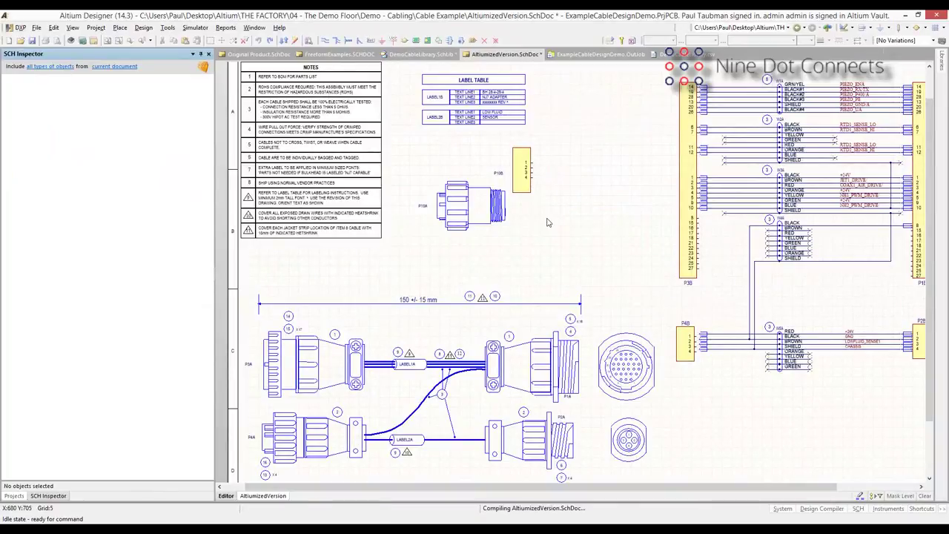
left_click(571, 175)
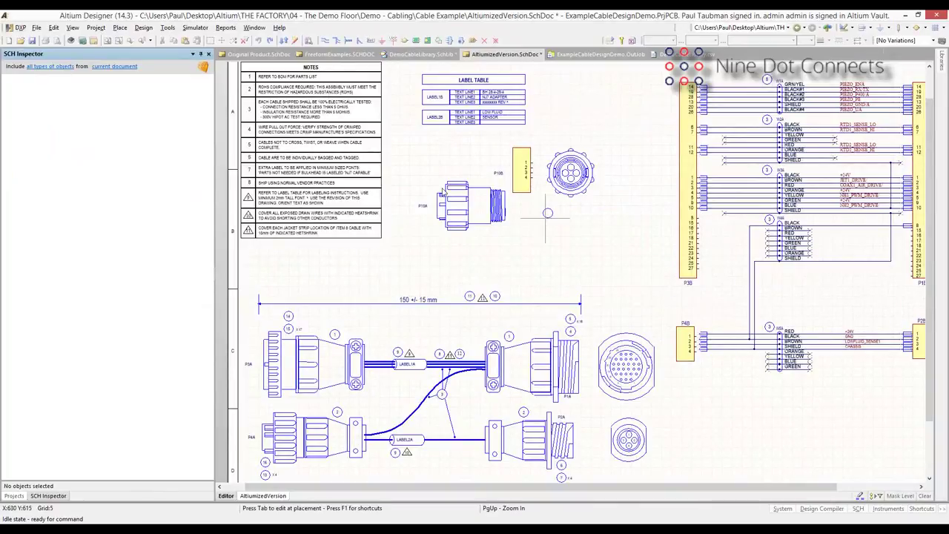
Make CallOut# visible on Part D, place the call-out circle below the connector face view, and end placement before Part E.
key("Tab")
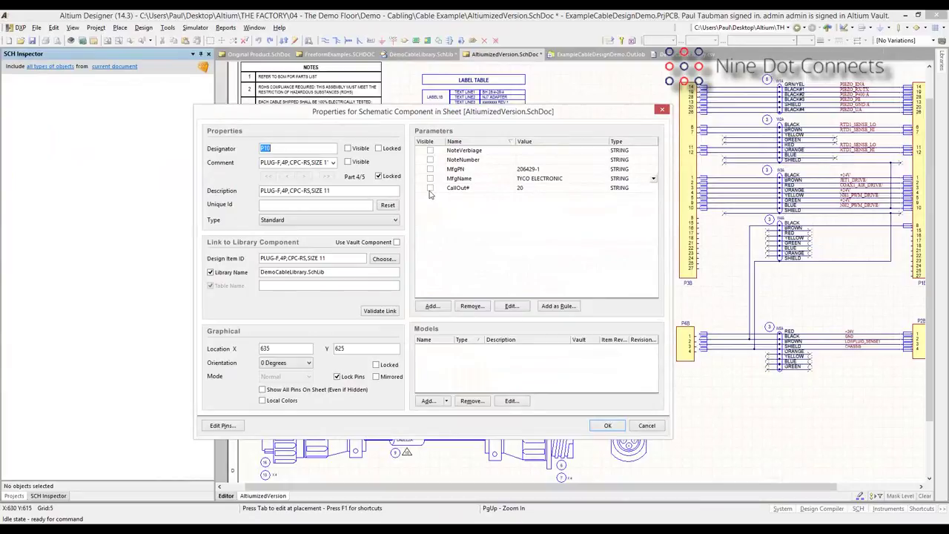
left_click(430, 189)
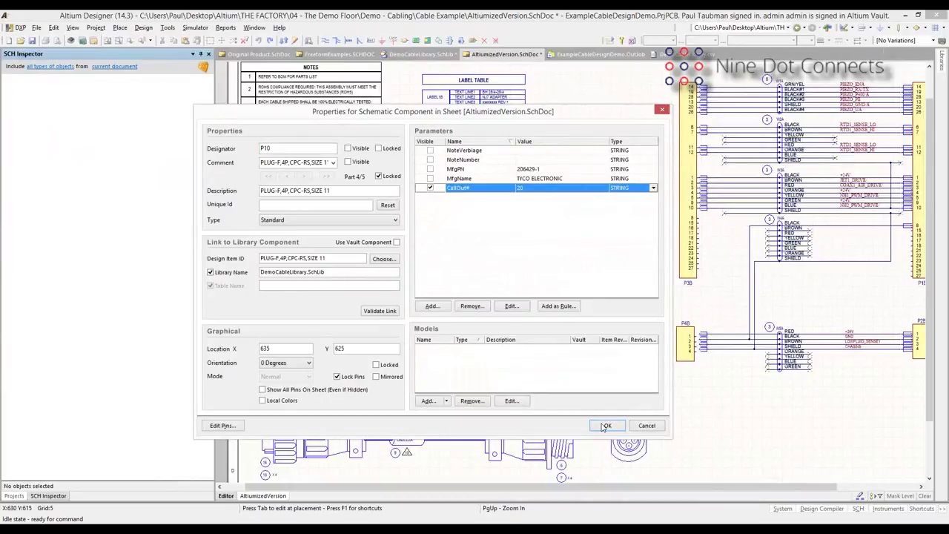
left_click(605, 426)
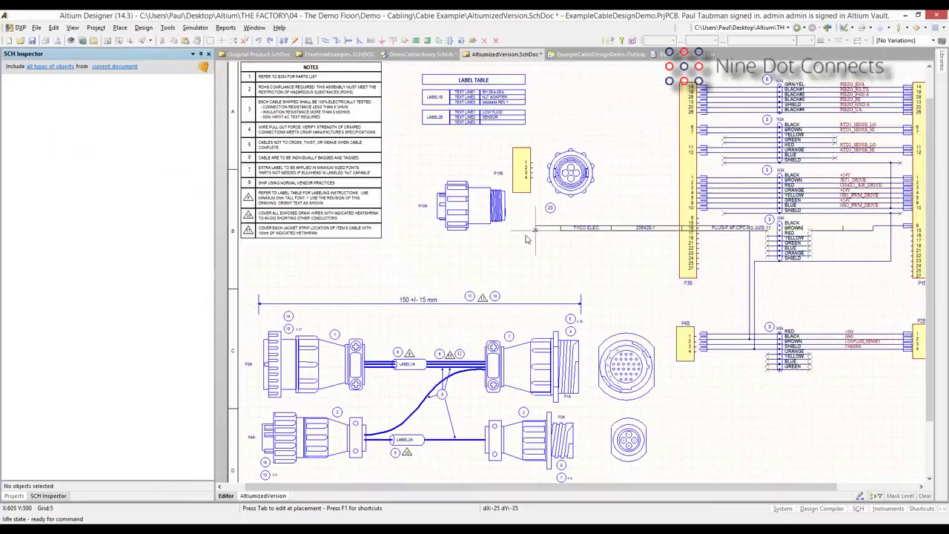
key("Escape")
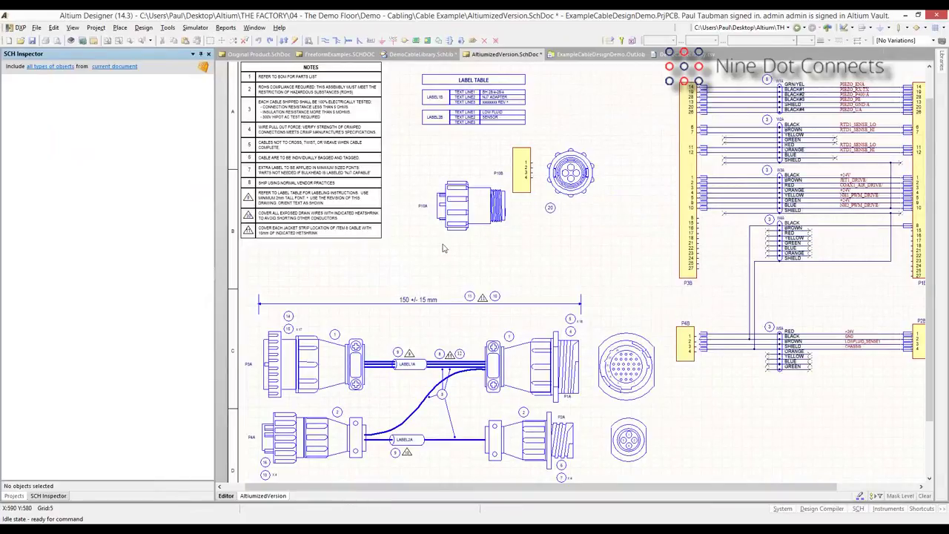
Move the P10A side view down to just above the 150 +/- 15 mm dimension and the connector face view beside it.
key("ctrl+z")
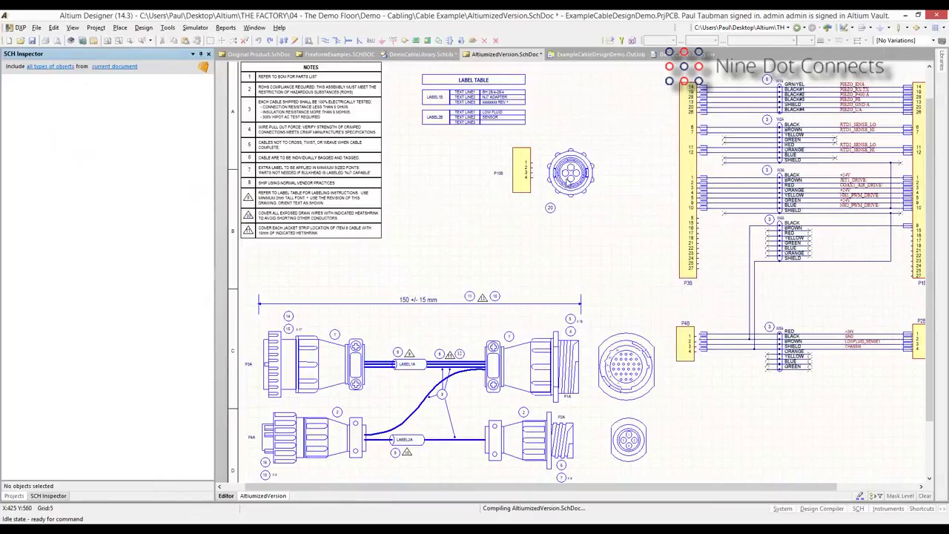
key("ctrl+y")
key("ctrl+y")
key("ctrl+z")
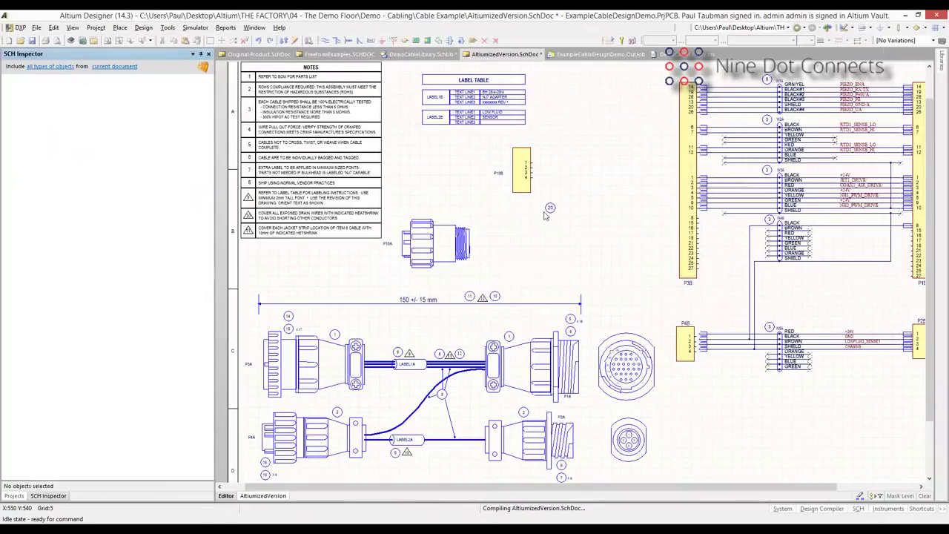
Move call-out 20 above the gap between the two plug views, and the P10B pin block toward the wiring diagram.
left_click_drag(551, 208, 550, 207)
key("ctrl+z")
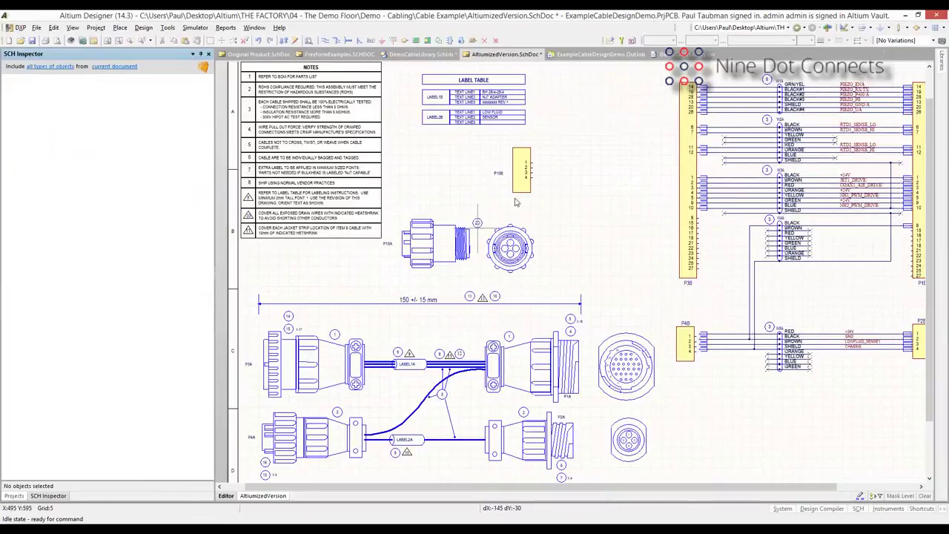
key("ctrl+z")
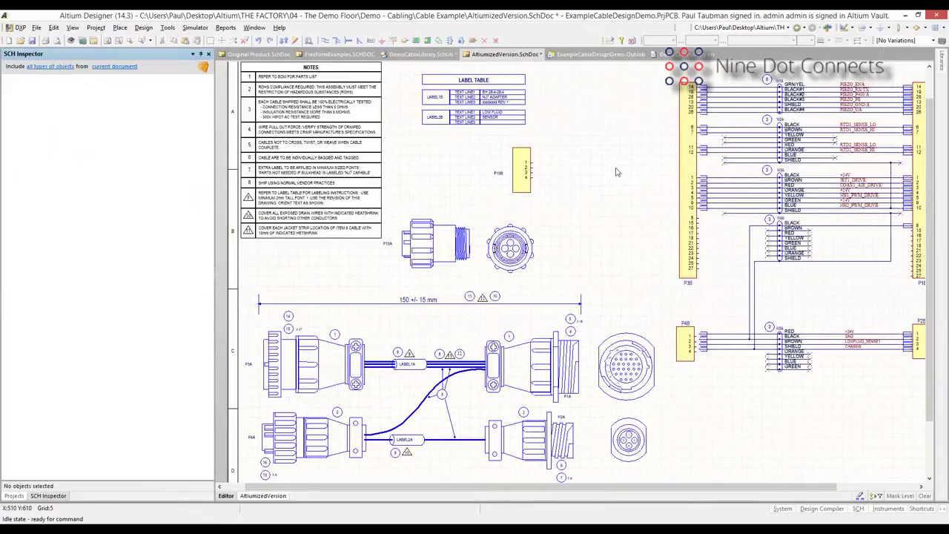
key("ctrl+z")
key("ctrl+z")
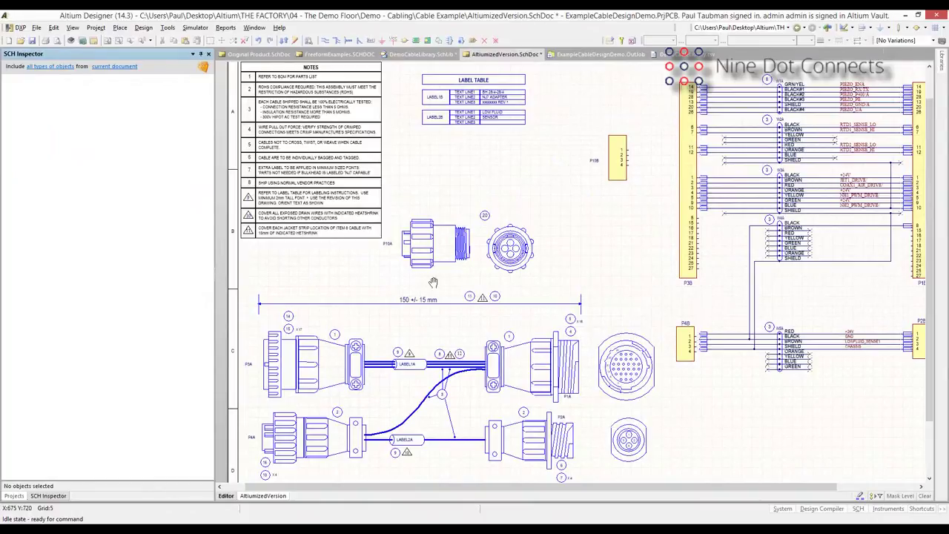
Inspect the properties of a straight cable line beside LABEL1A and the curved Bezier cable, and clear the selection.
right_click_drag(434, 283, 458, 179)
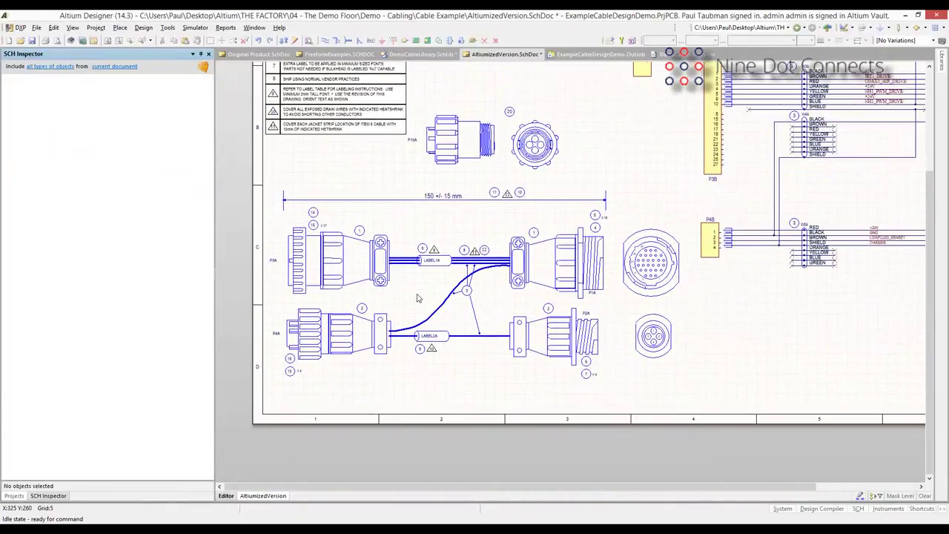
scroll(416, 298, "up", 2, "ctrl")
scroll(404, 226, "up", 2, "ctrl")
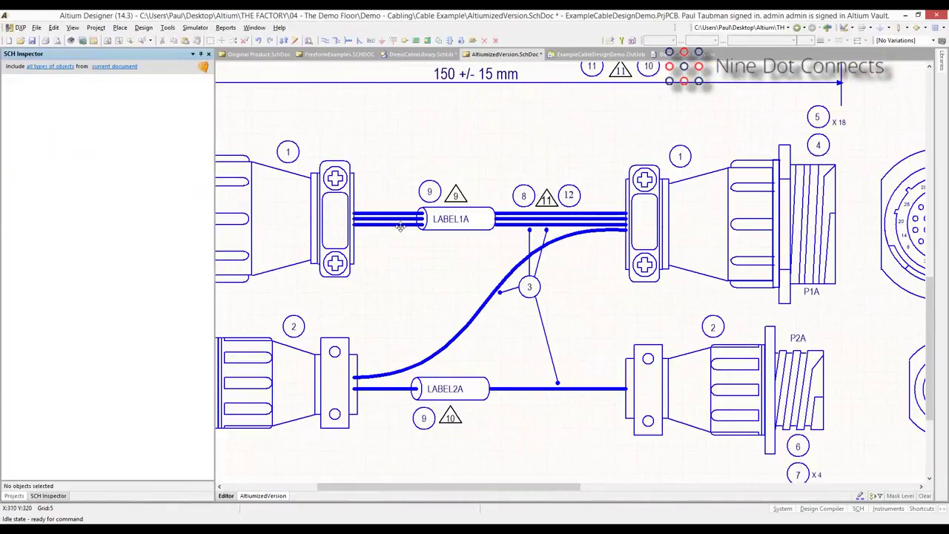
left_click(468, 331)
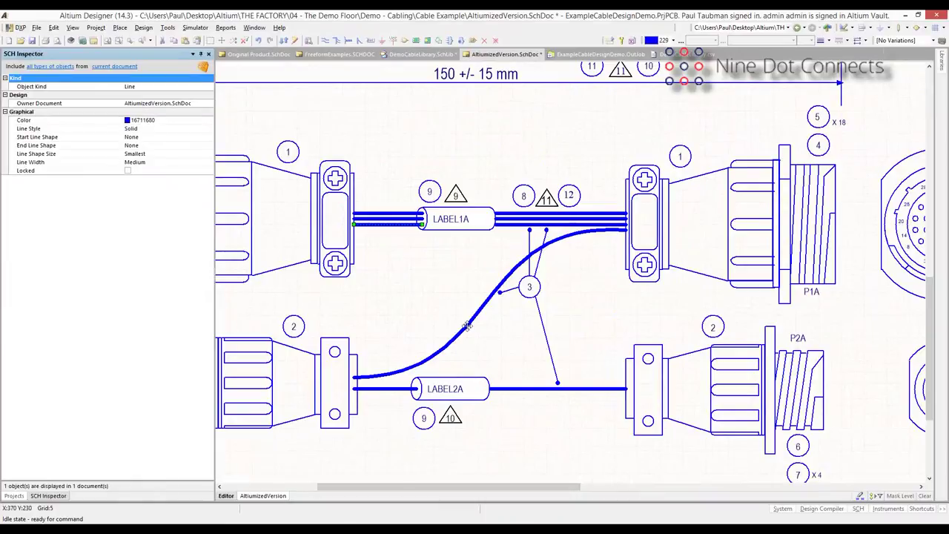
left_click(468, 327)
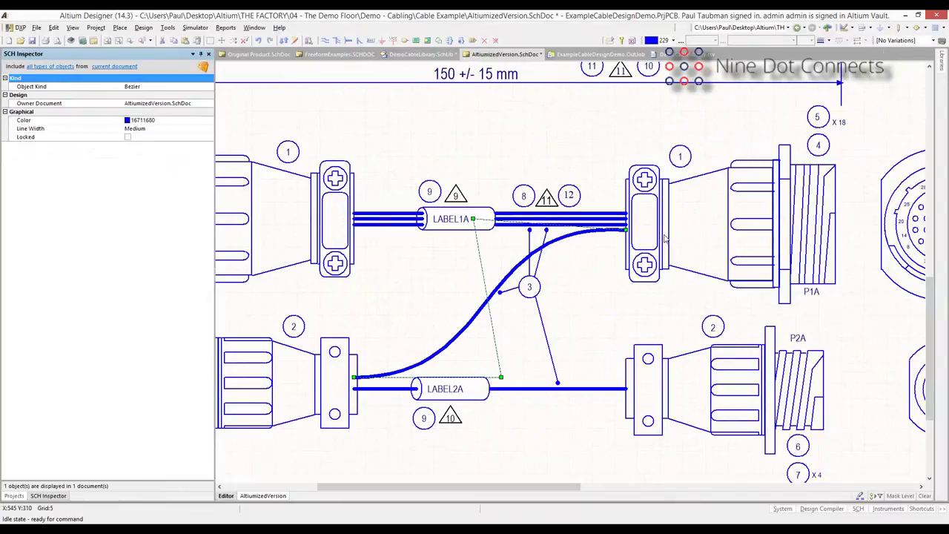
left_click(440, 297)
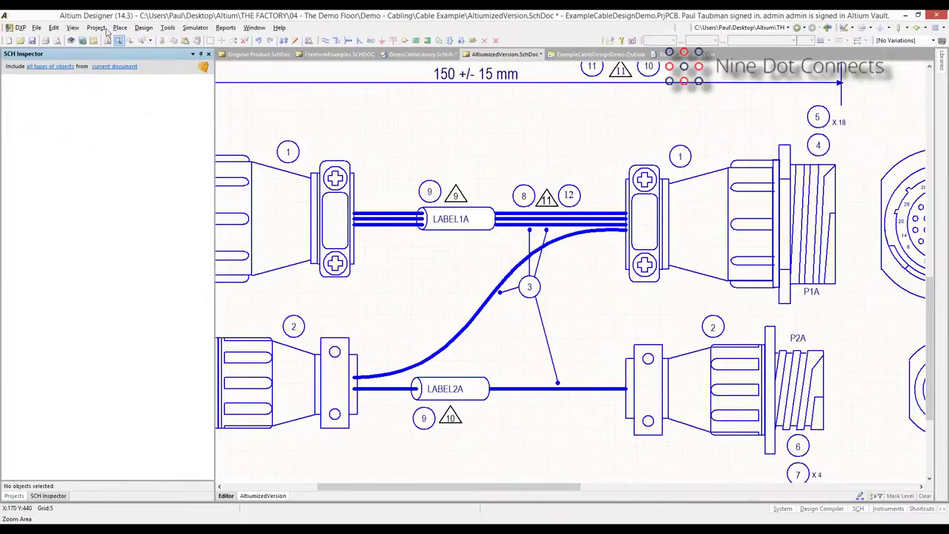
Draw a Bezier curve from the left item 2 connector's cable exit up to the cable exit of connector P1A.
left_click(119, 27)
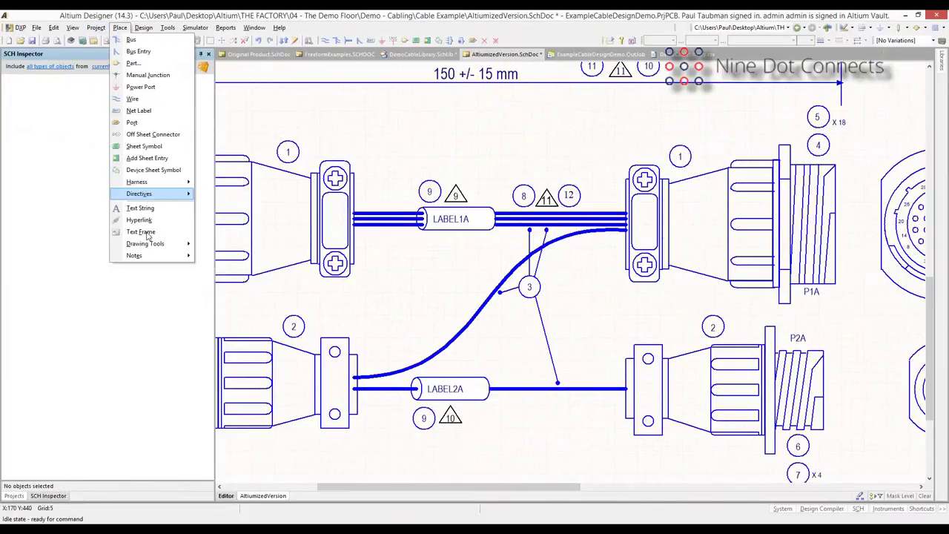
mouse_move(158, 245)
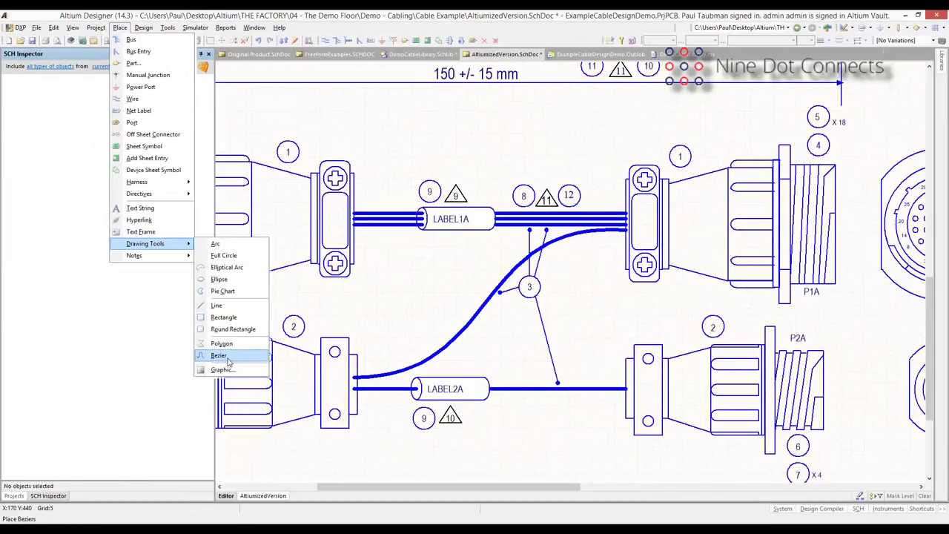
left_click(223, 357)
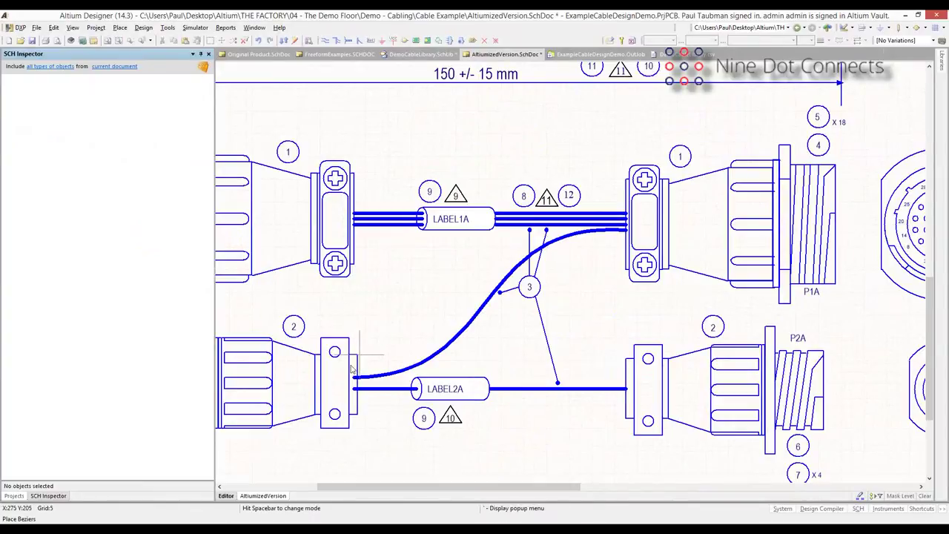
left_click(355, 360)
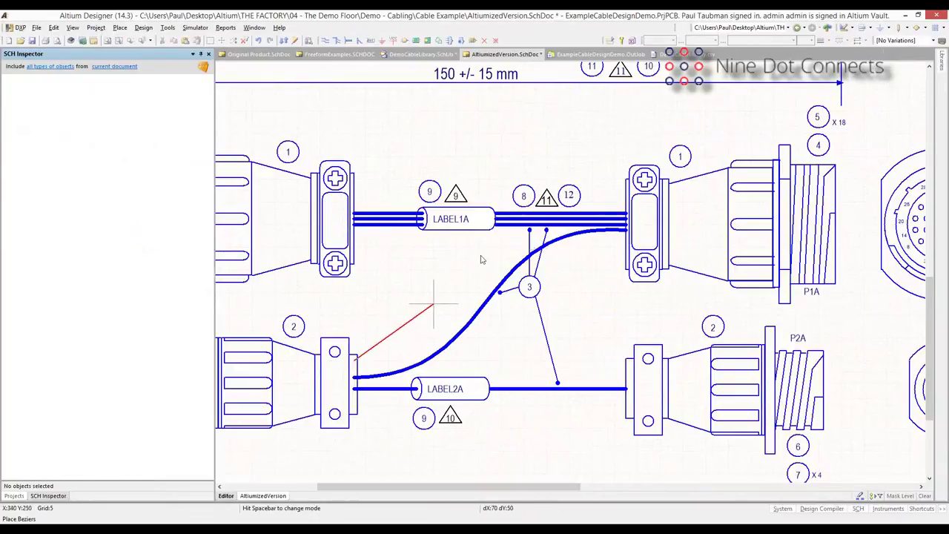
right_click(620, 189)
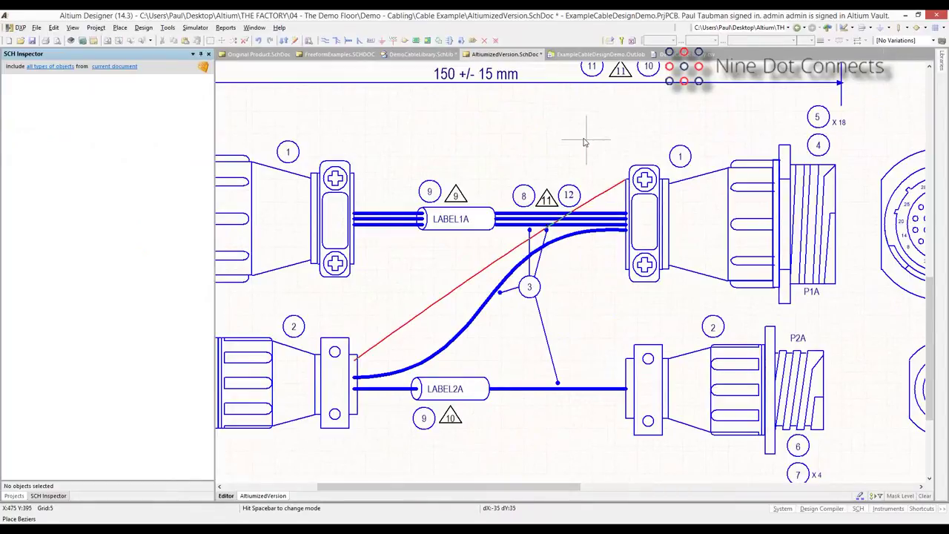
right_click(581, 149)
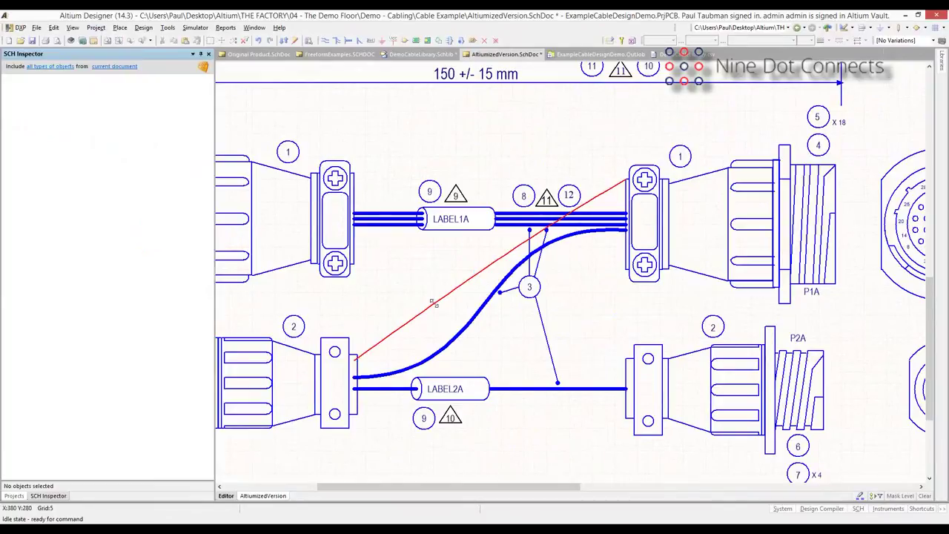
Reshape the red Bezier by pulling one control point up near LABEL1A and the other down toward connector P2A.
left_click(433, 304)
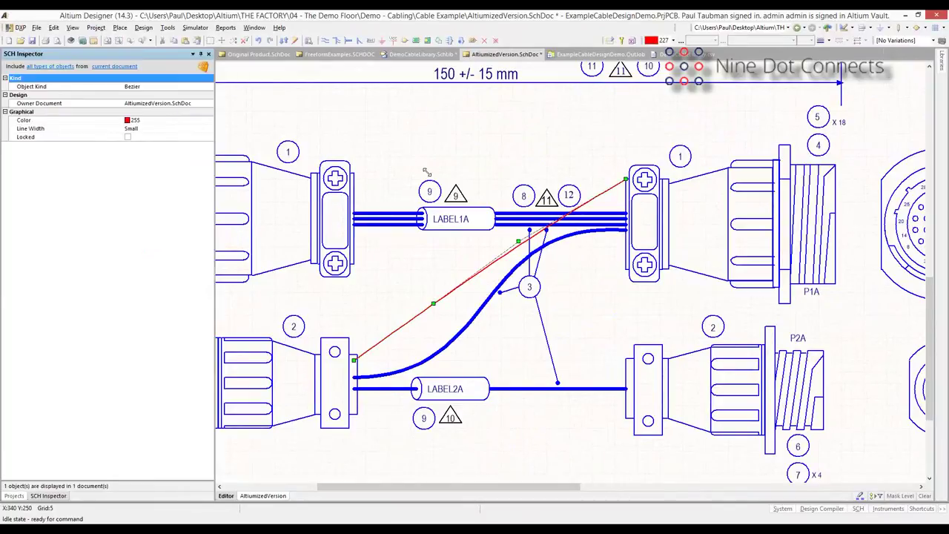
left_click_drag(433, 304, 427, 172)
left_click_drag(515, 242, 518, 240)
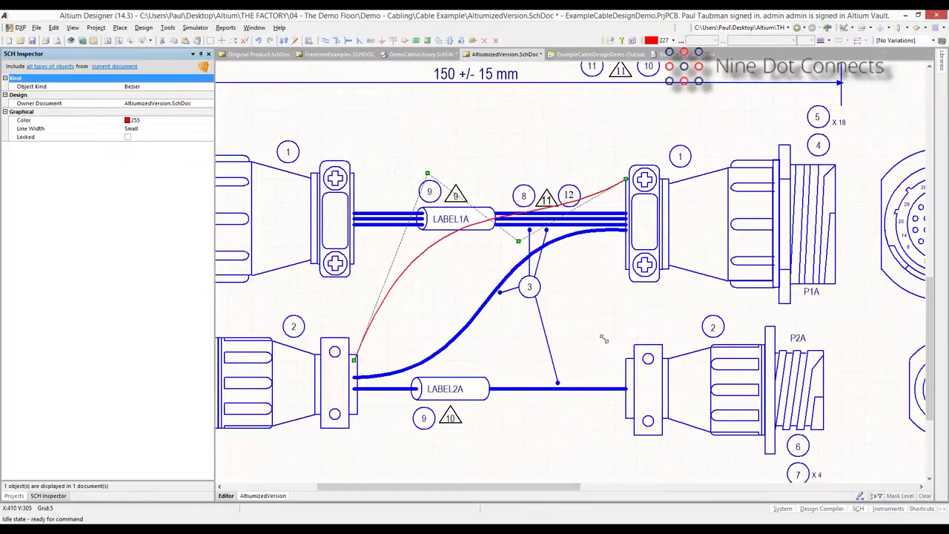
left_click(604, 339)
left_click(356, 363)
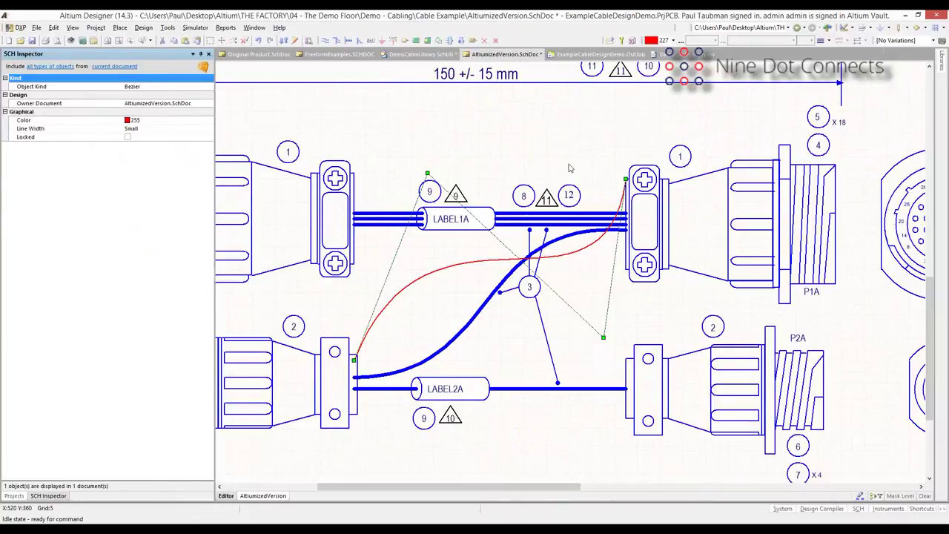
left_click(478, 169)
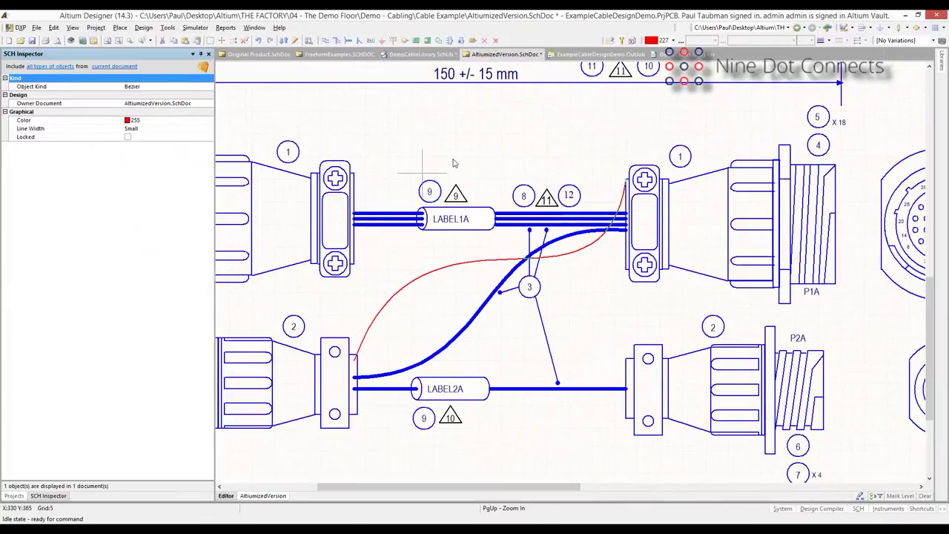
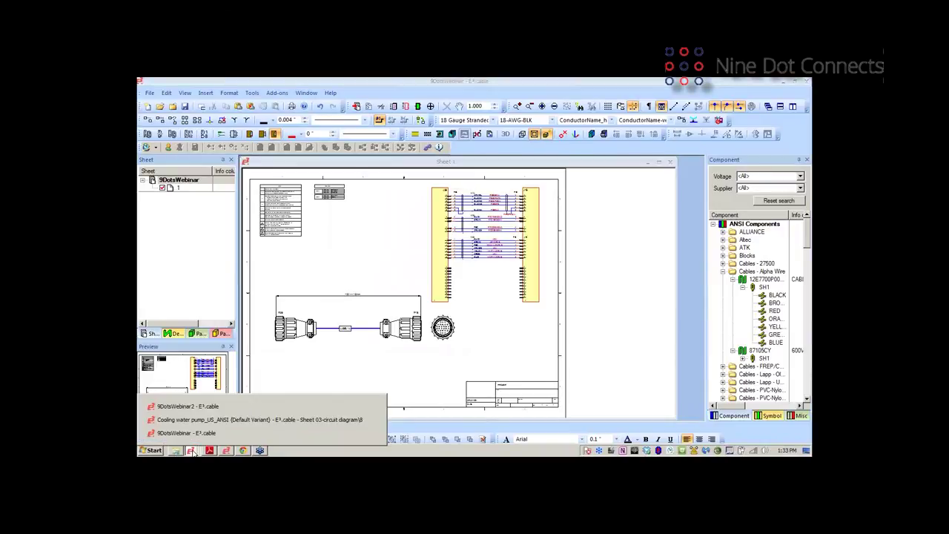
Switch to the Cooling water pump_US_ANSI project in E3.cable, open cooling water plan sheet 50, and examine valve -S2 with the grid hidden.
left_click(297, 420)
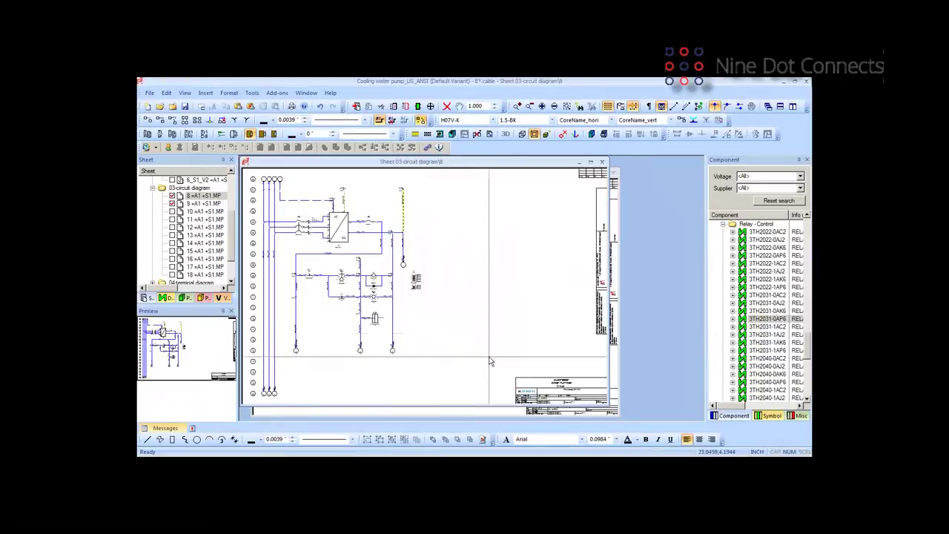
scroll(230, 246, "down", 2)
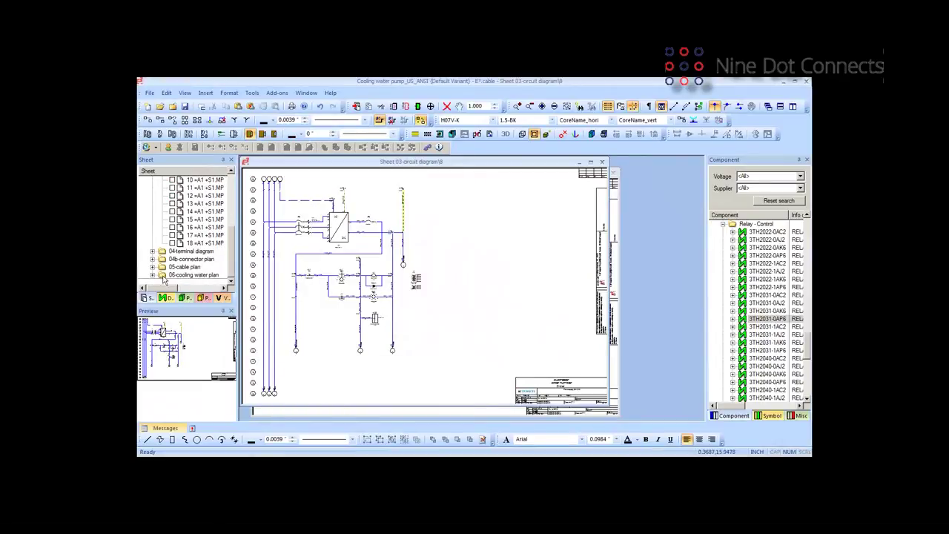
left_click(152, 275)
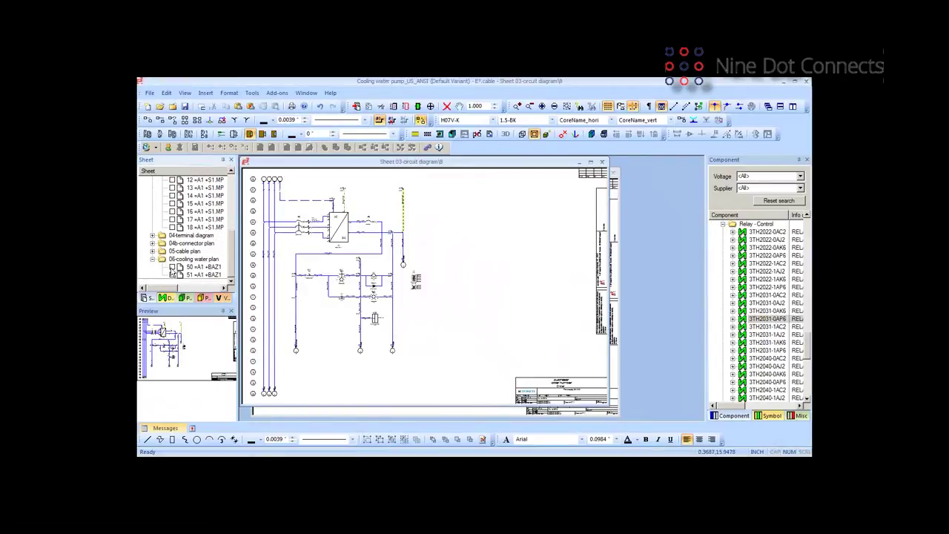
double_click(173, 267)
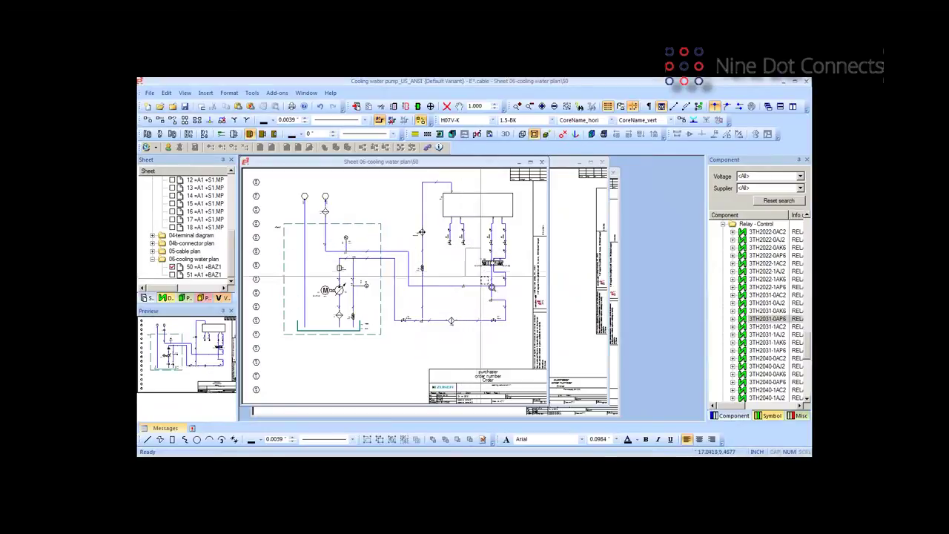
scroll(485, 282, "up", 3)
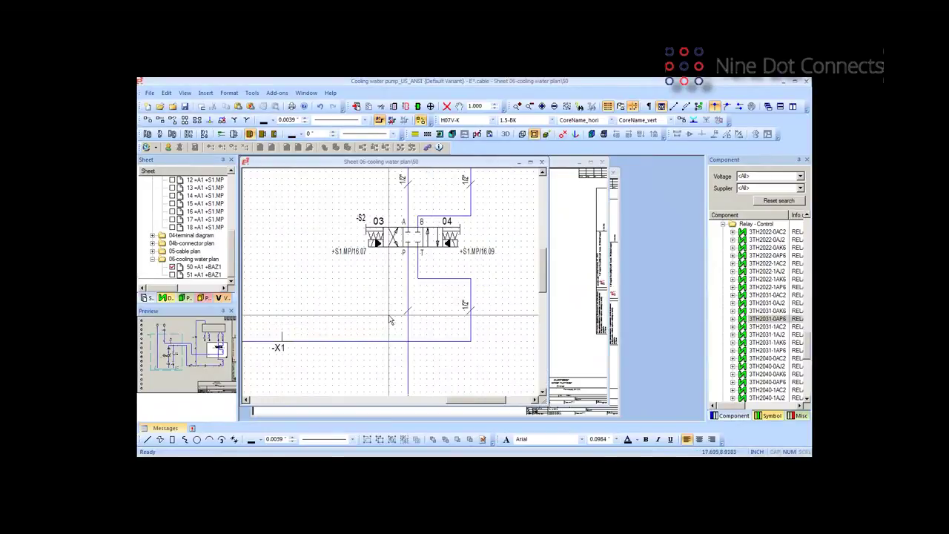
left_click(609, 108)
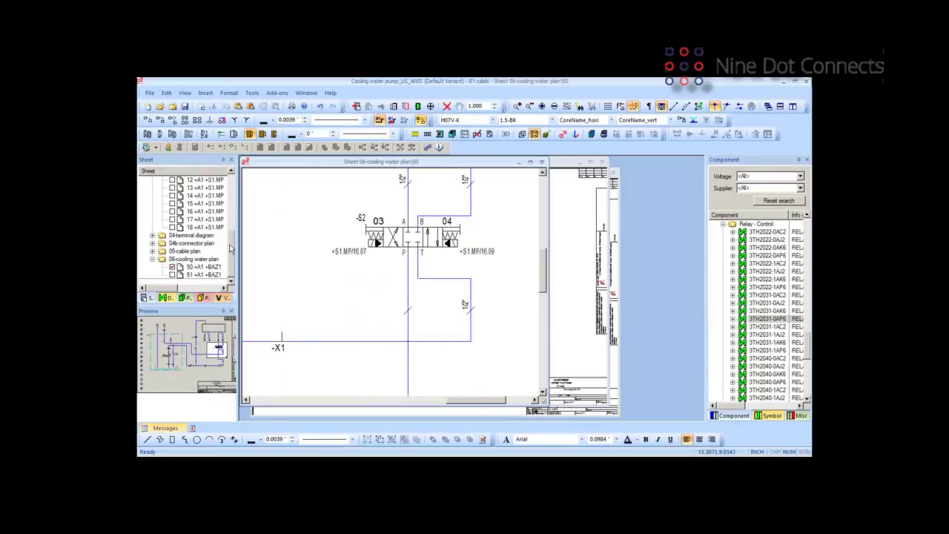
Open panel sheet 6o +A1 and examine the devices mounted on its DIN rails.
left_click_drag(230, 249, 229, 244)
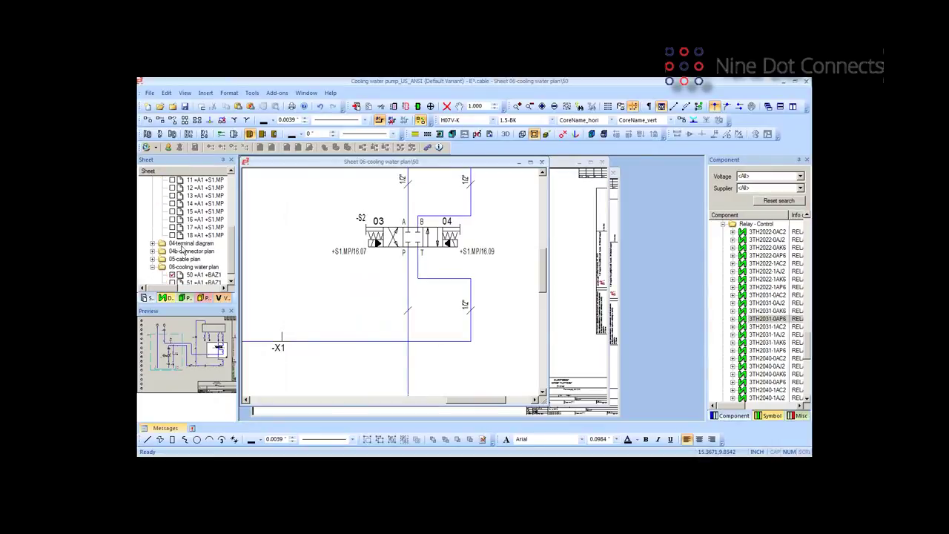
scroll(230, 242, "up", 5)
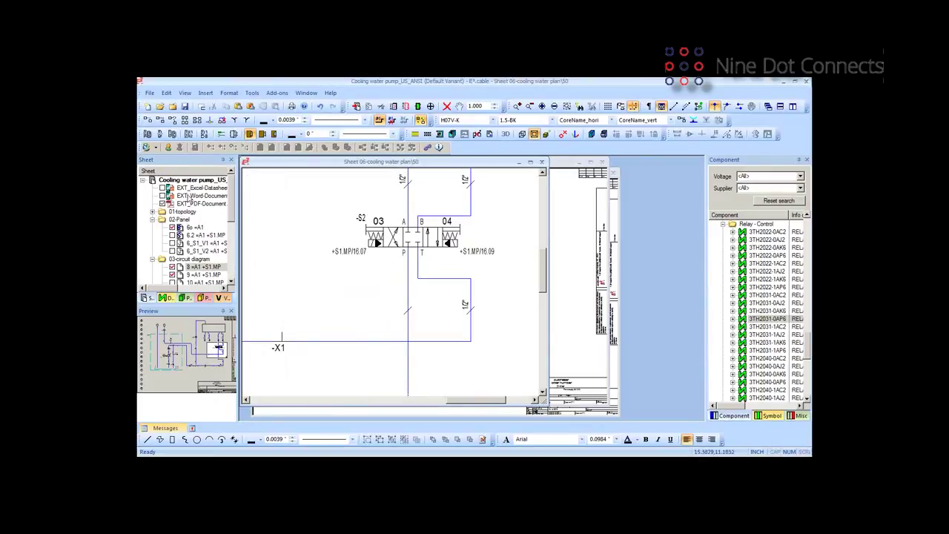
double_click(180, 228)
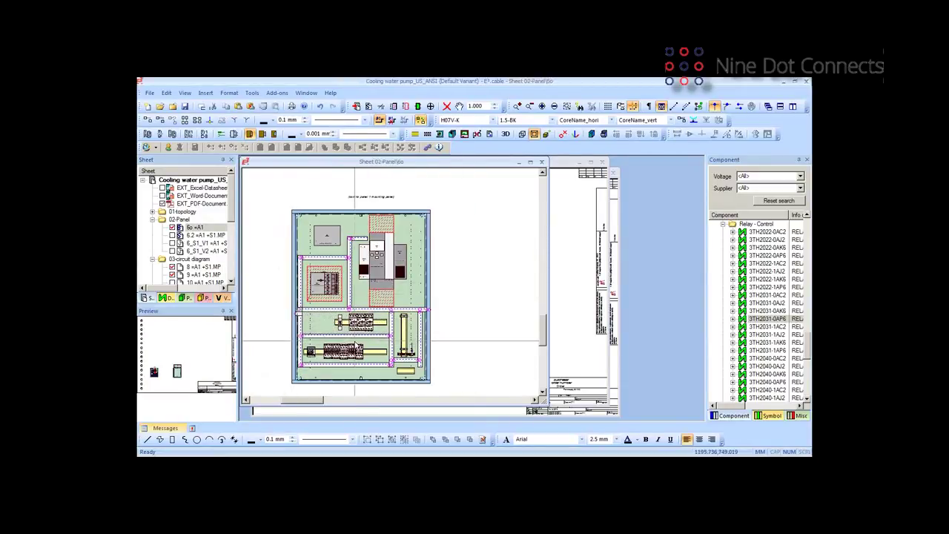
scroll(353, 326, "up", 1)
scroll(354, 327, "up", 4)
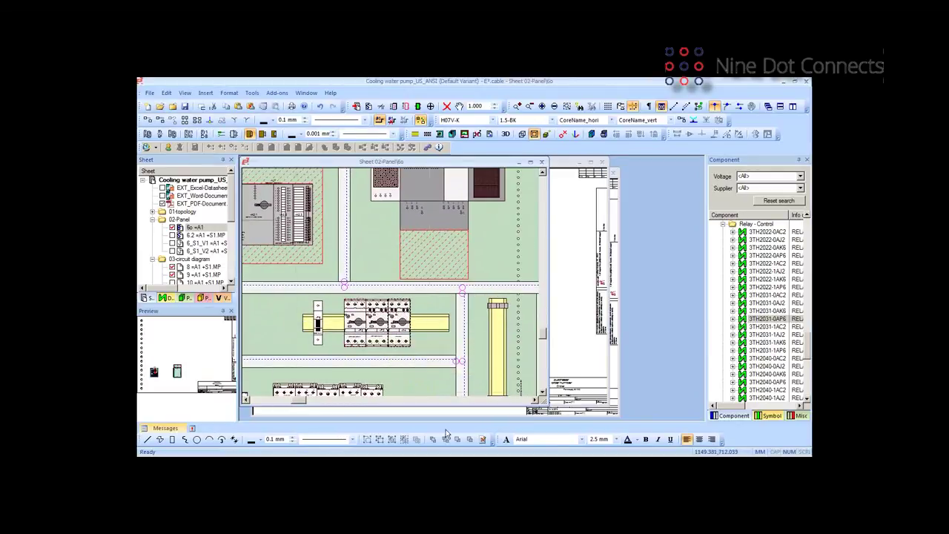
Show the unrouted connection lines on the panel and run Panel Autoconnect on the rightmost of the three breakers.
left_click(686, 107)
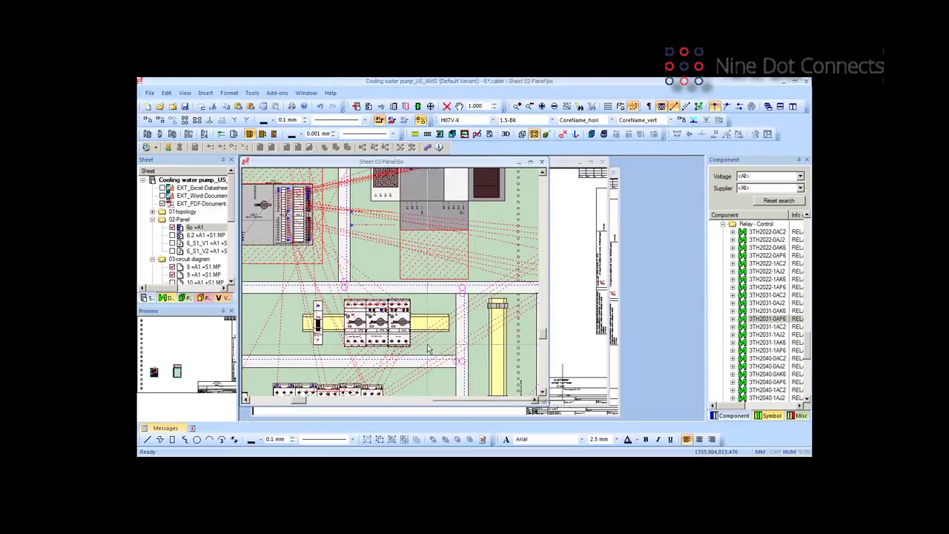
mouse_move(428, 348)
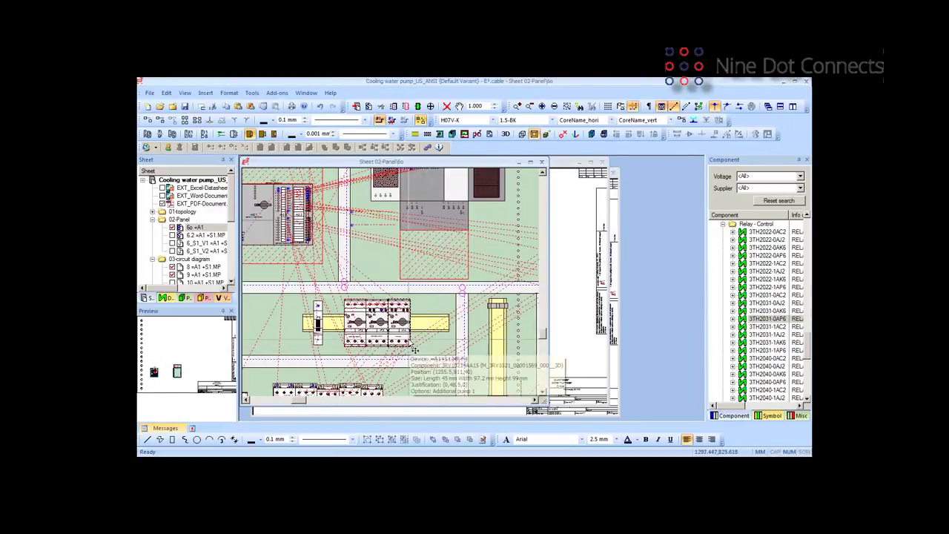
mouse_move(374, 376)
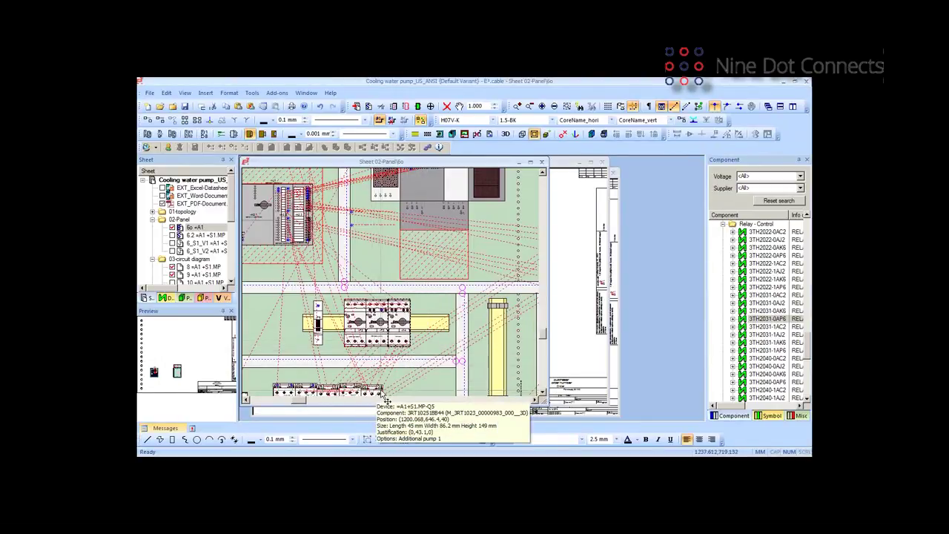
right_click(411, 347)
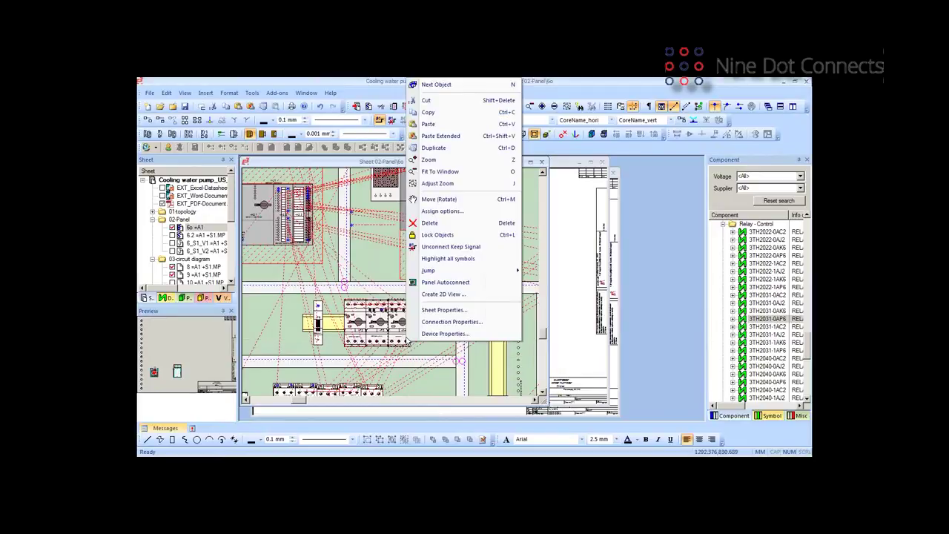
left_click(436, 282)
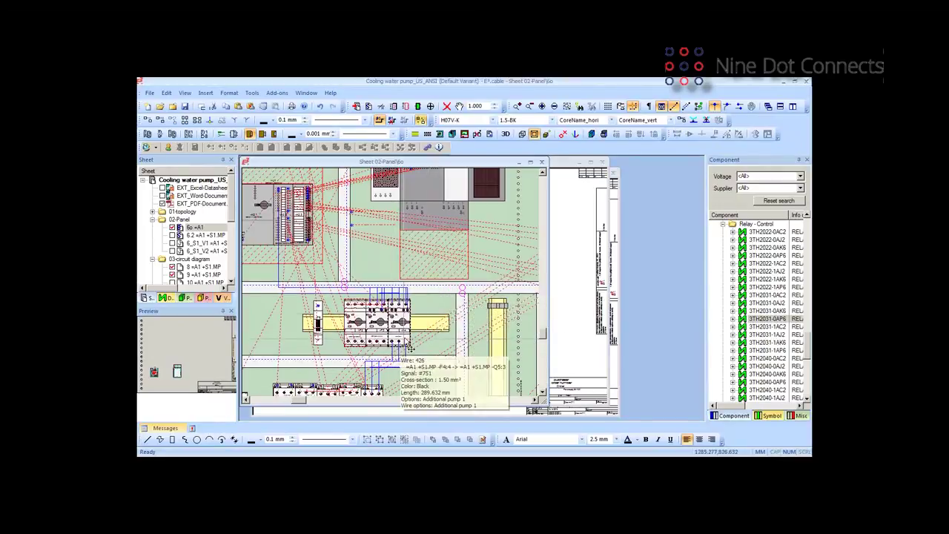
Hide the unrouted connection lines and inspect the routed wire between devices -F4 and -Q5.
left_click(681, 121)
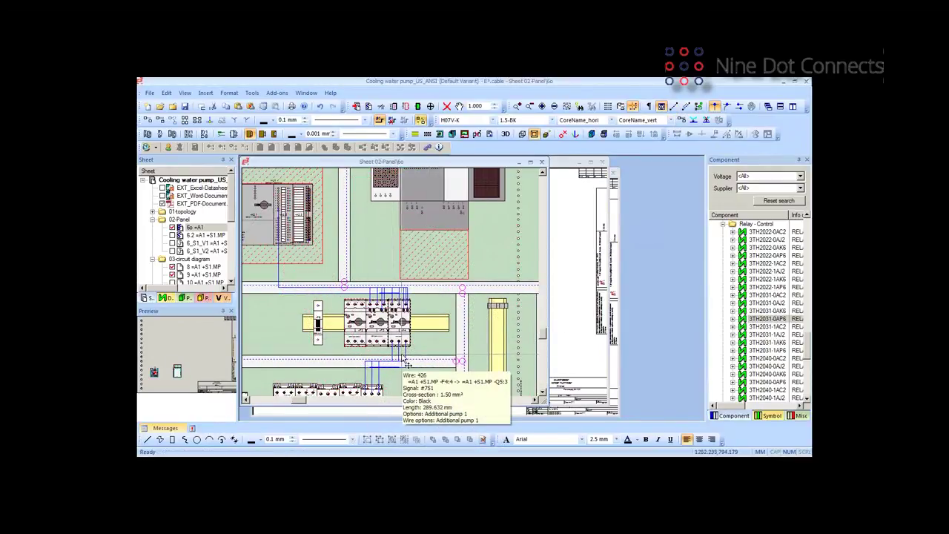
mouse_move(410, 359)
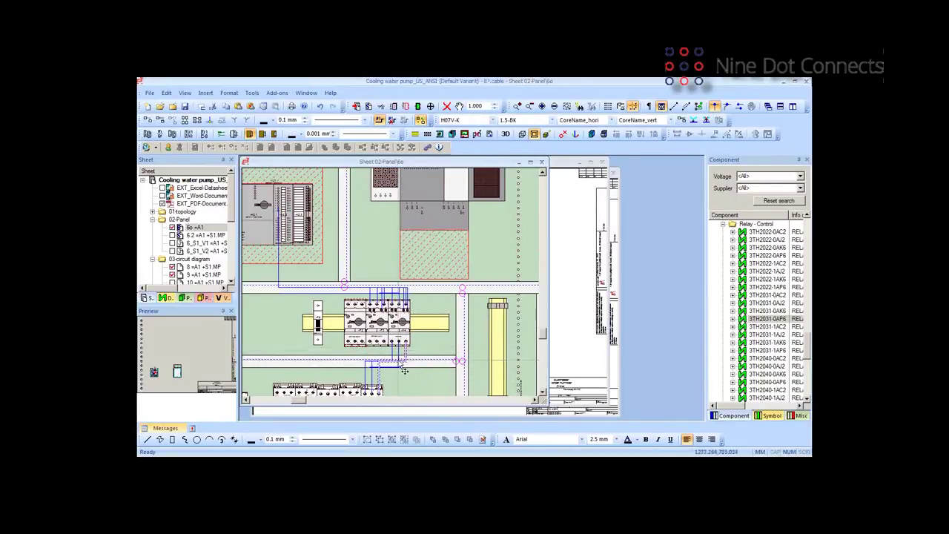
mouse_move(383, 393)
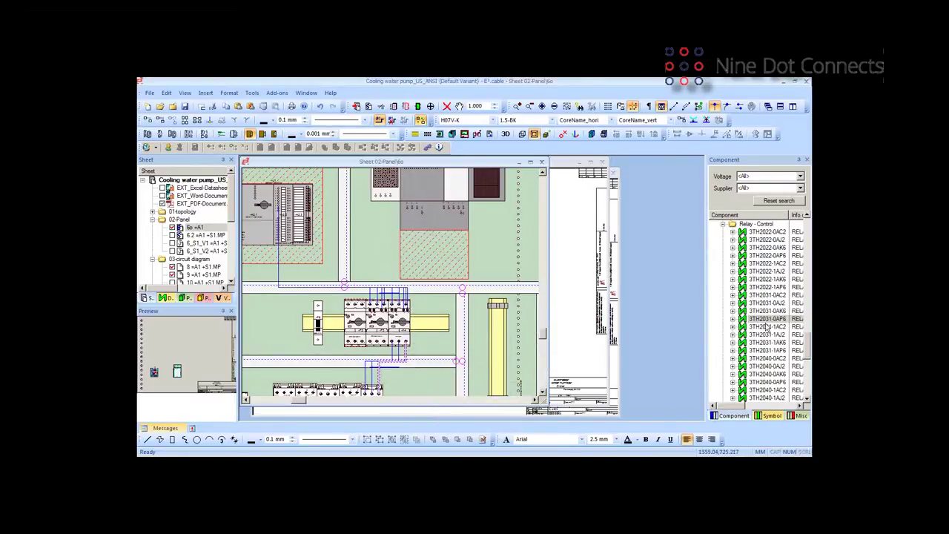
mouse_move(439, 364)
Open circuit diagram sheet 9 and examine the cable -W1 wiring between connector -X1P and motor -M1.
scroll(232, 220, "down", 4)
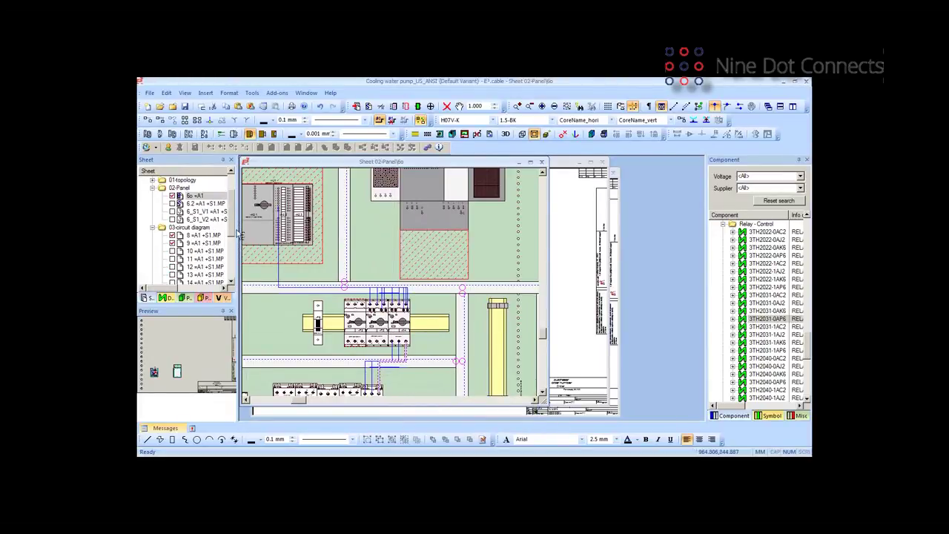
double_click(207, 243)
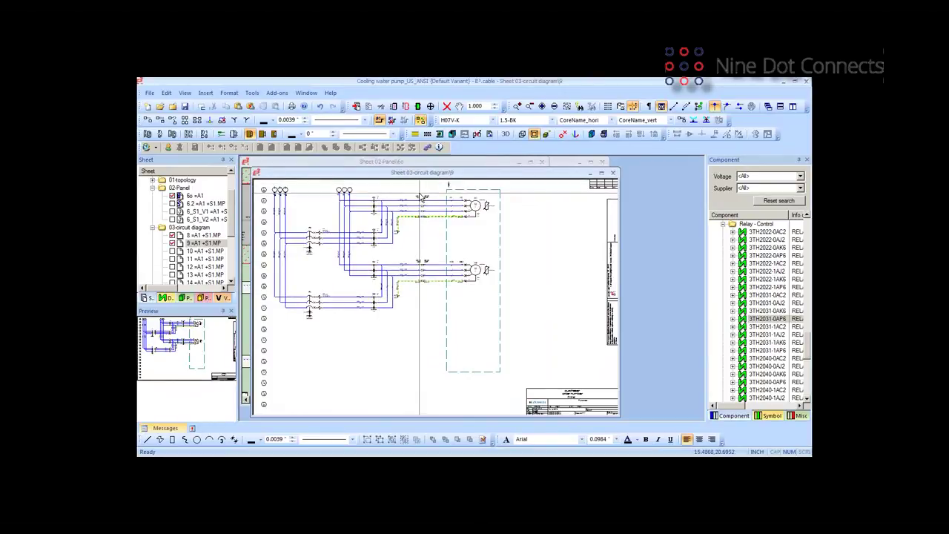
left_click(498, 248)
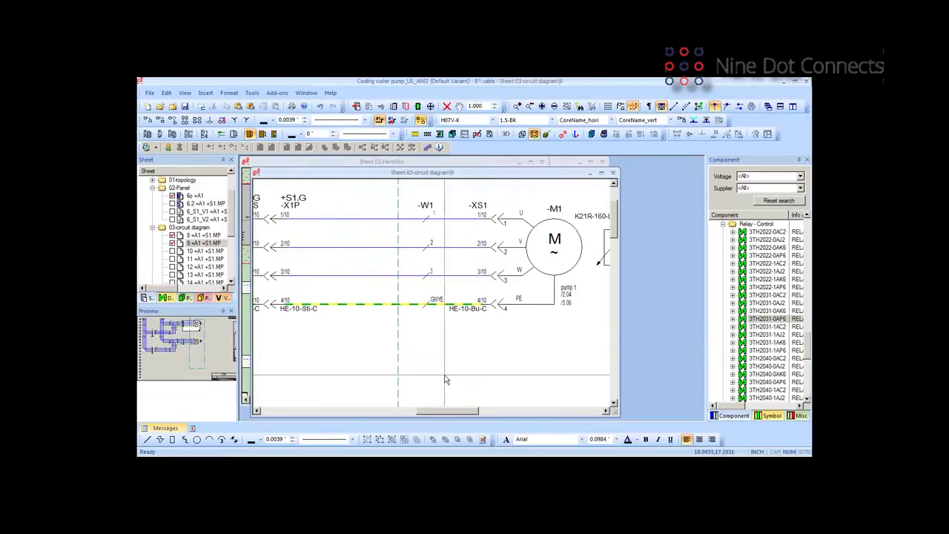
left_click_drag(448, 408, 442, 407)
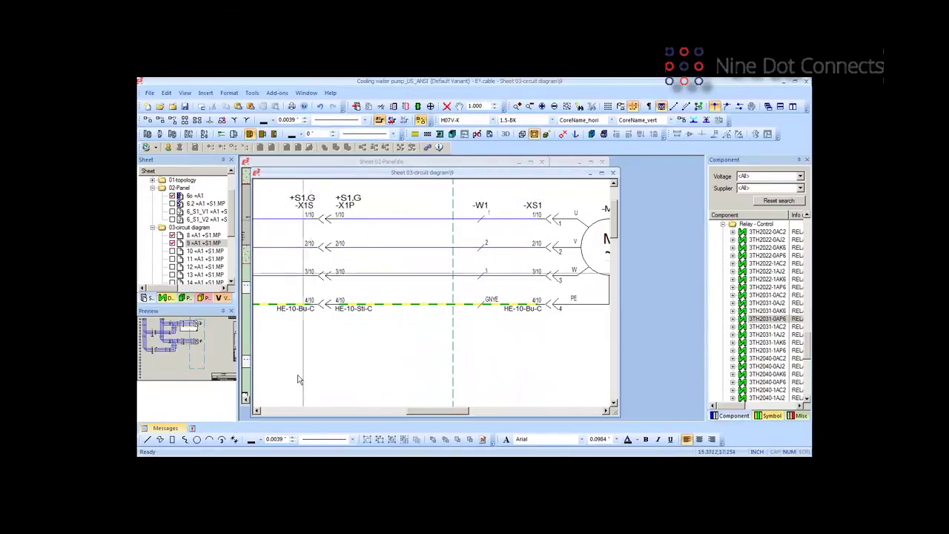
mouse_move(423, 416)
left_mouse_down()
mouse_move(382, 417)
mouse_move(429, 416)
left_mouse_up()
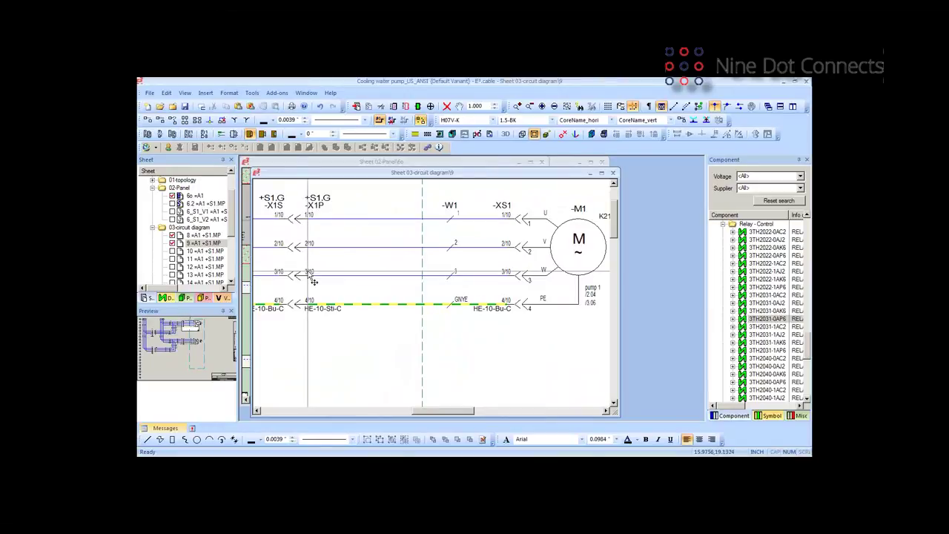
Jump from connector -X1P pin 1 to the device tree, locate its pin 5 on sheet 14, and examine the cable -W1 wiring.
right_click(310, 221)
mouse_move(366, 356)
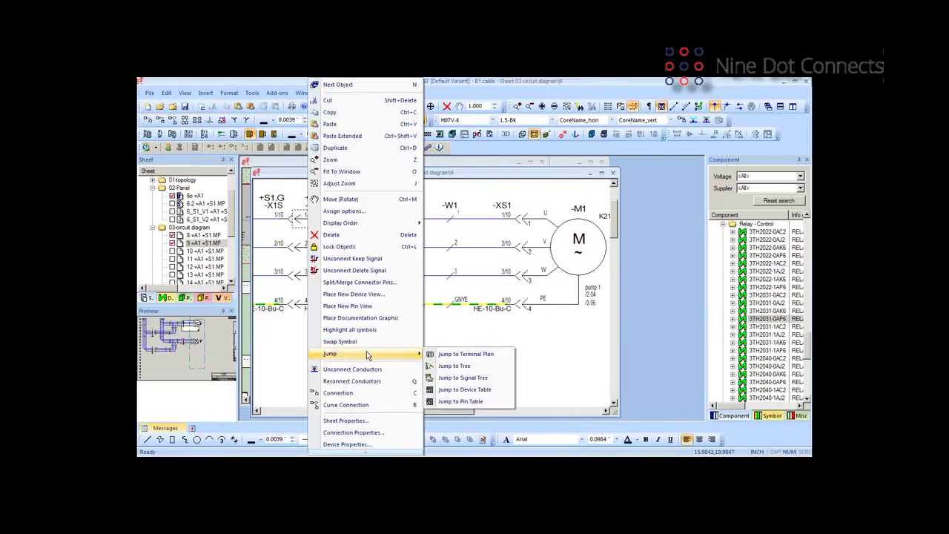
left_click(452, 365)
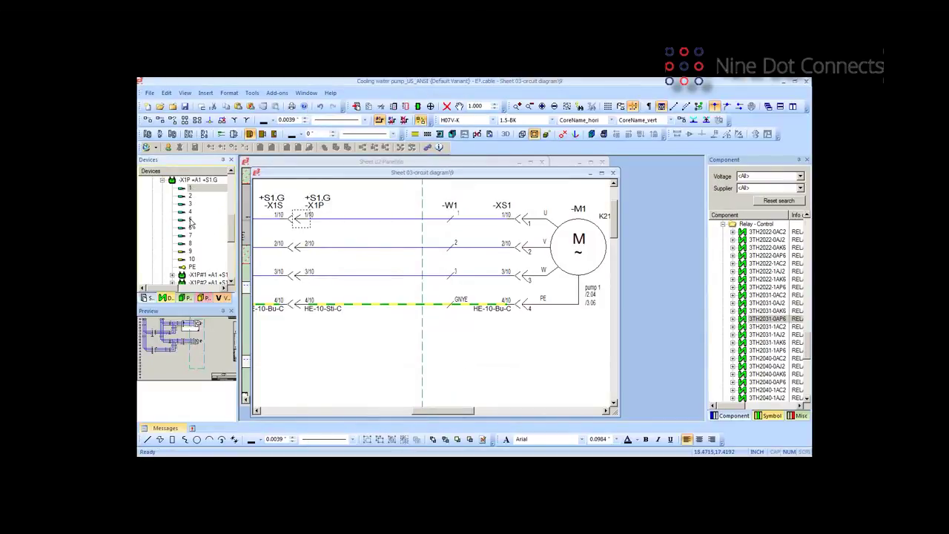
double_click(191, 221)
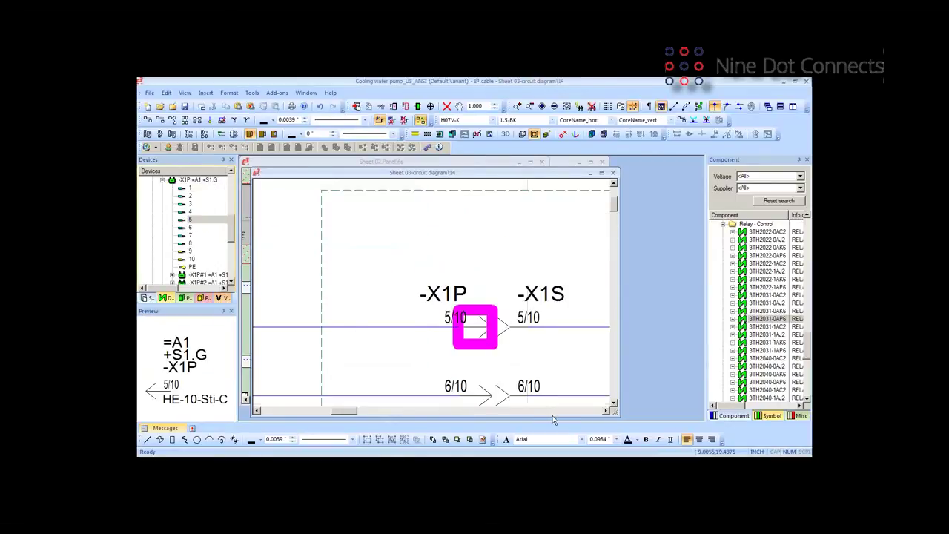
scroll(386, 305, "down", 5)
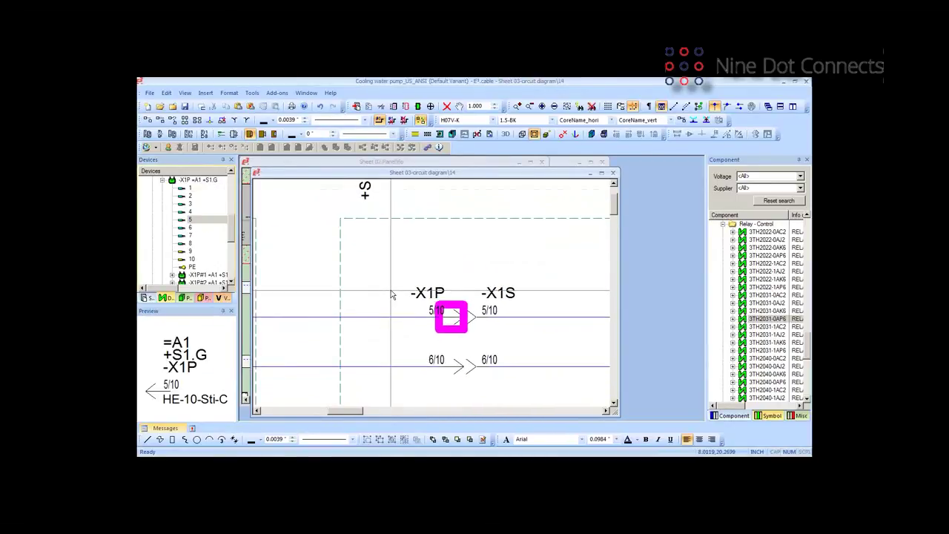
scroll(391, 299, "down", 5)
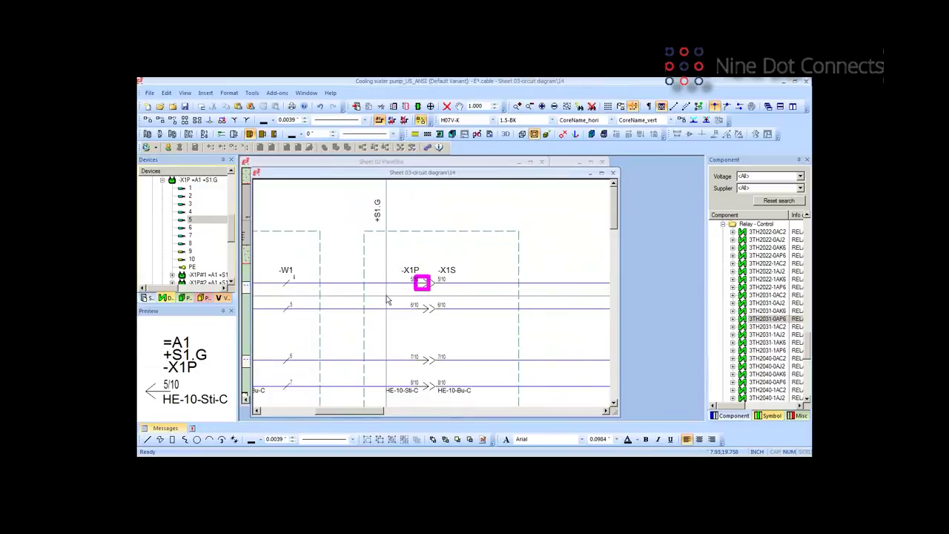
scroll(319, 273, "down", 1)
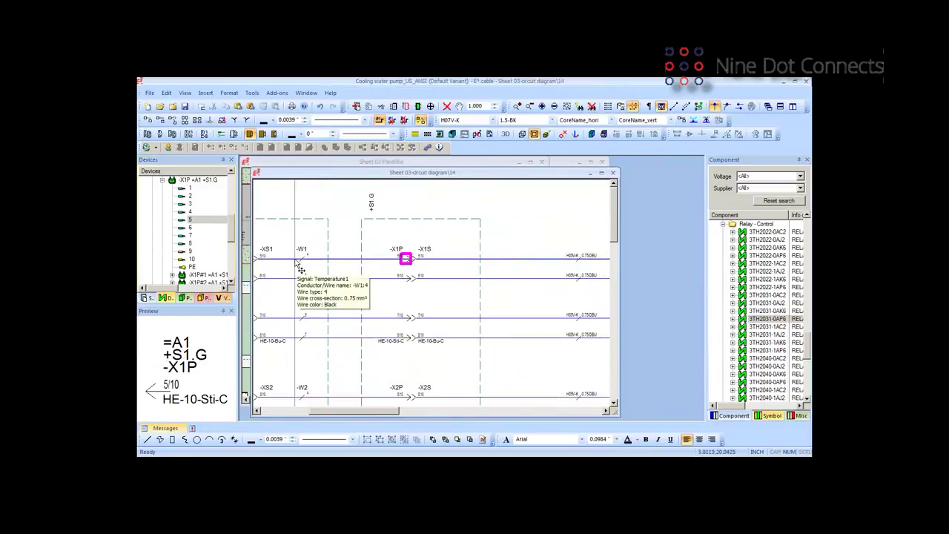
left_click_drag(380, 414, 362, 415)
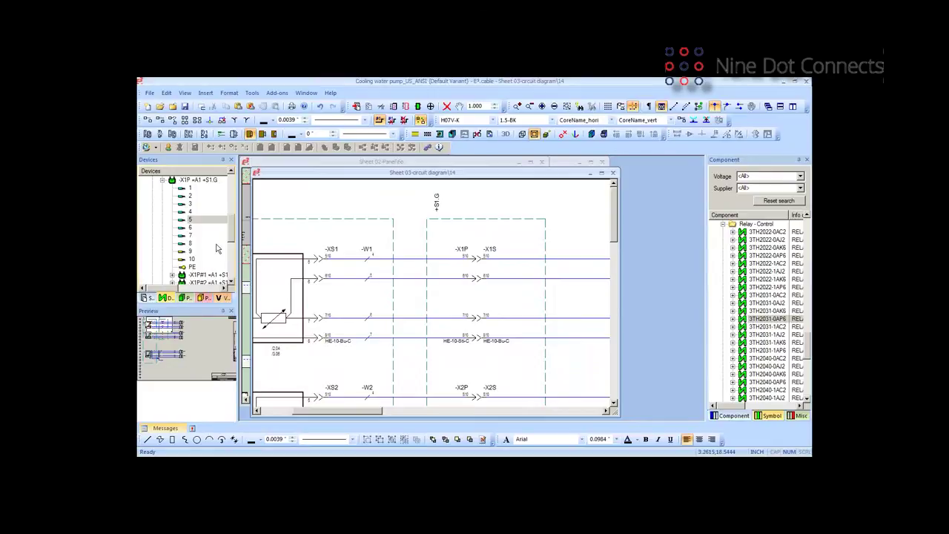
Open cable plan sheet 40 +A1 +Tank1 and examine the connector -X1P views and the wiring tables.
left_click(146, 298)
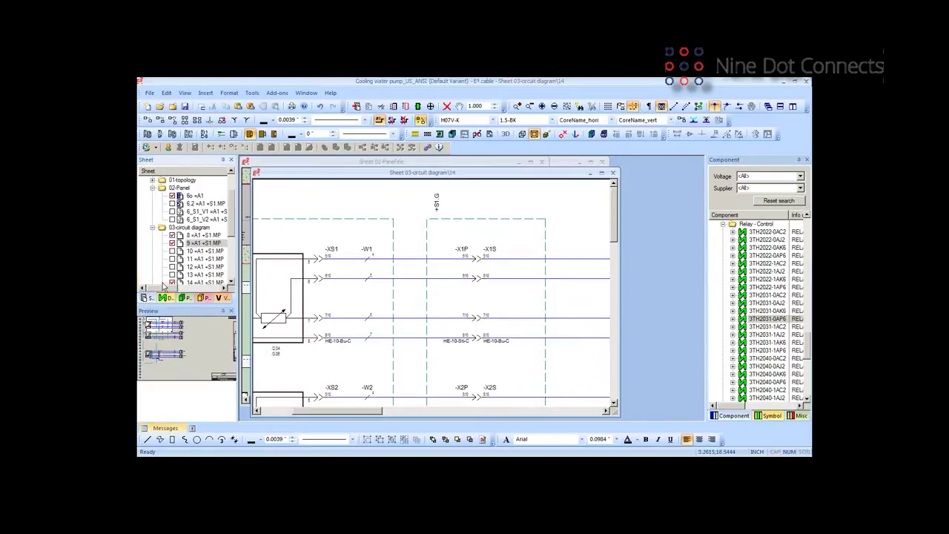
scroll(230, 234, "down", 3)
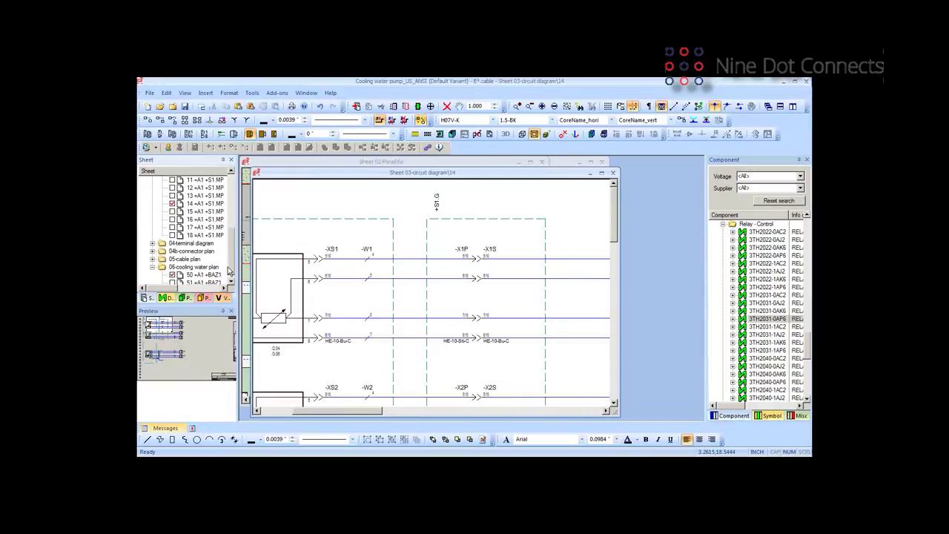
left_click(153, 259)
double_click(196, 266)
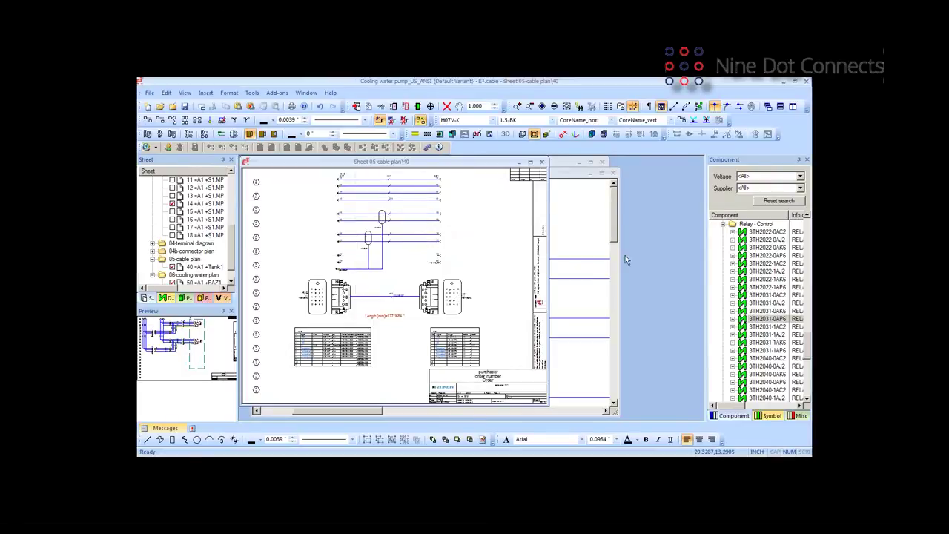
left_click(584, 239)
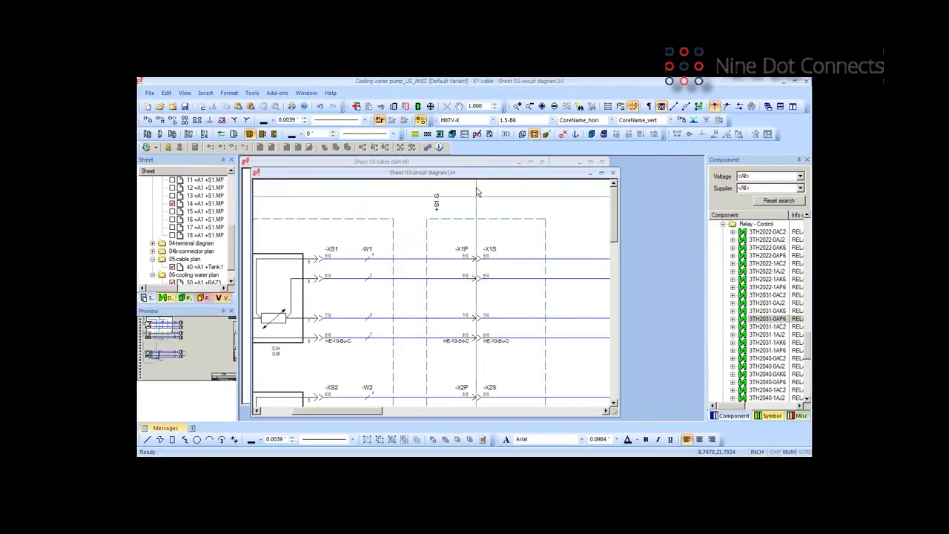
left_click(473, 162)
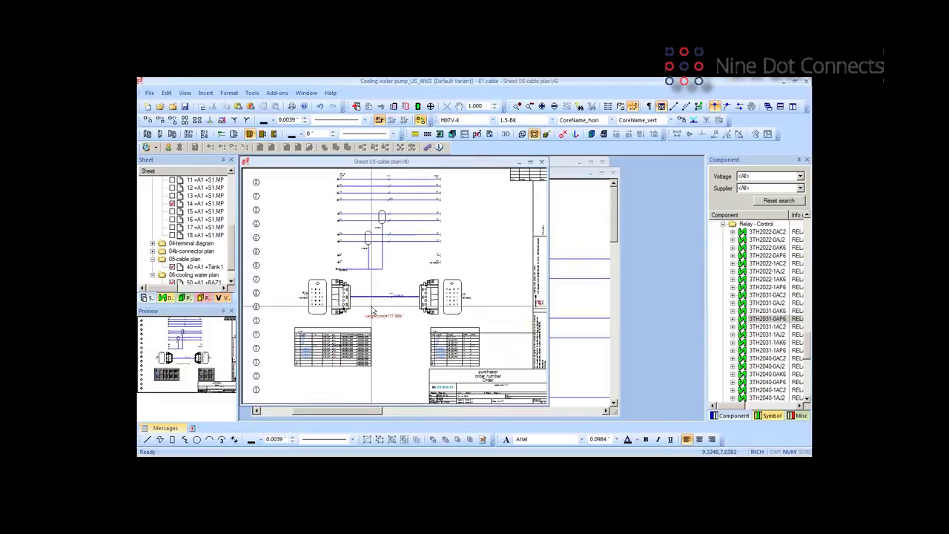
mouse_move(381, 306)
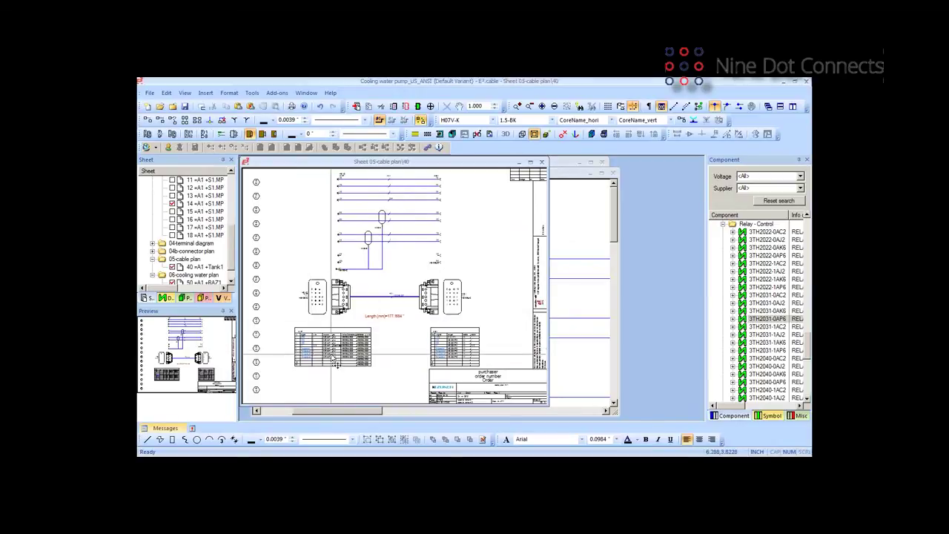
mouse_move(359, 373)
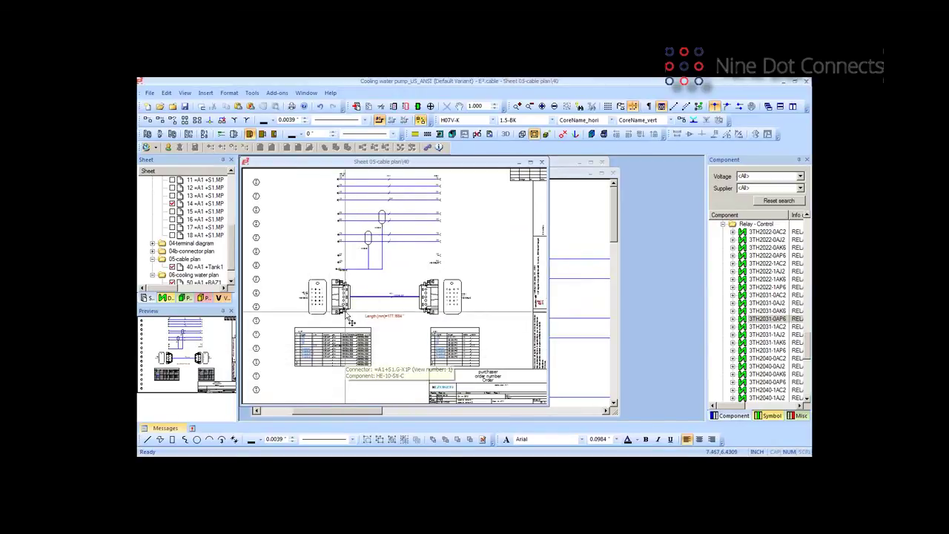
mouse_move(343, 310)
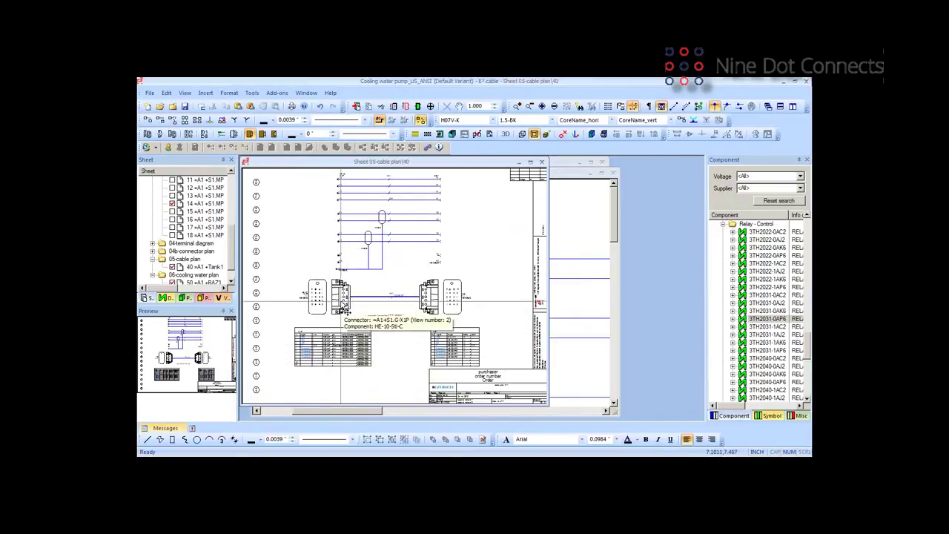
mouse_move(473, 353)
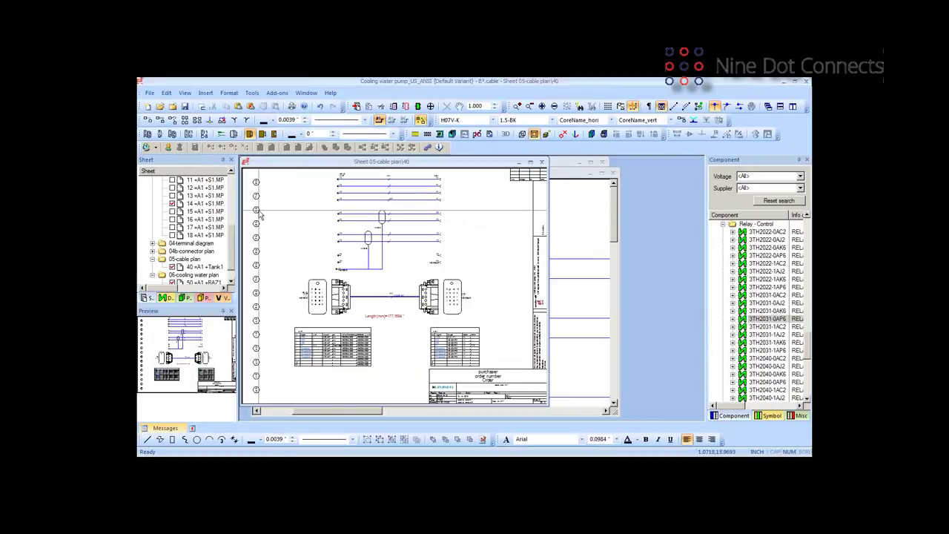
left_click(151, 94)
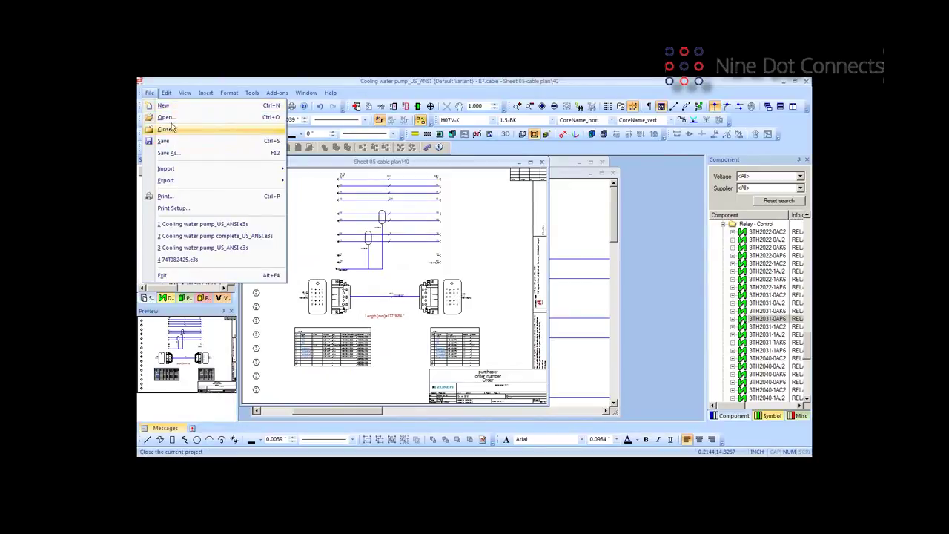
mouse_move(170, 94)
mouse_move(225, 95)
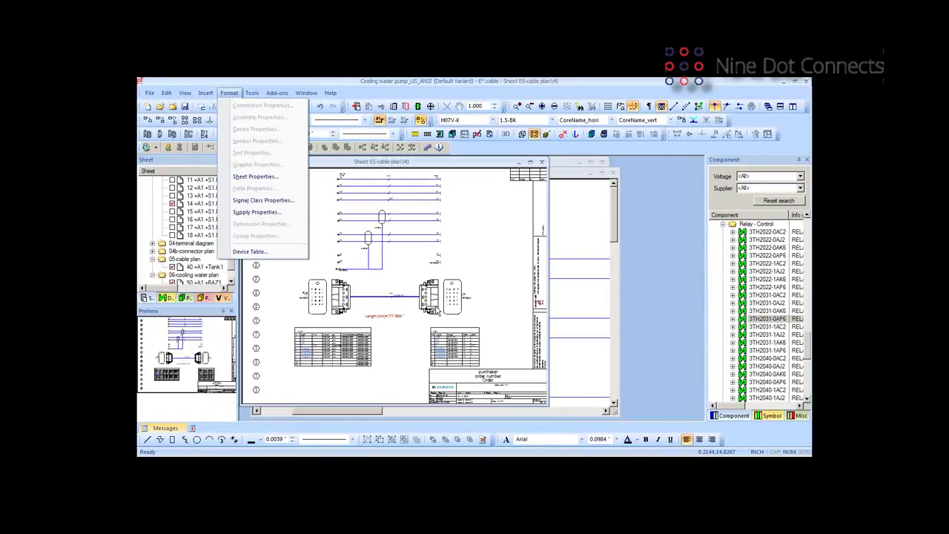
right_click(437, 311)
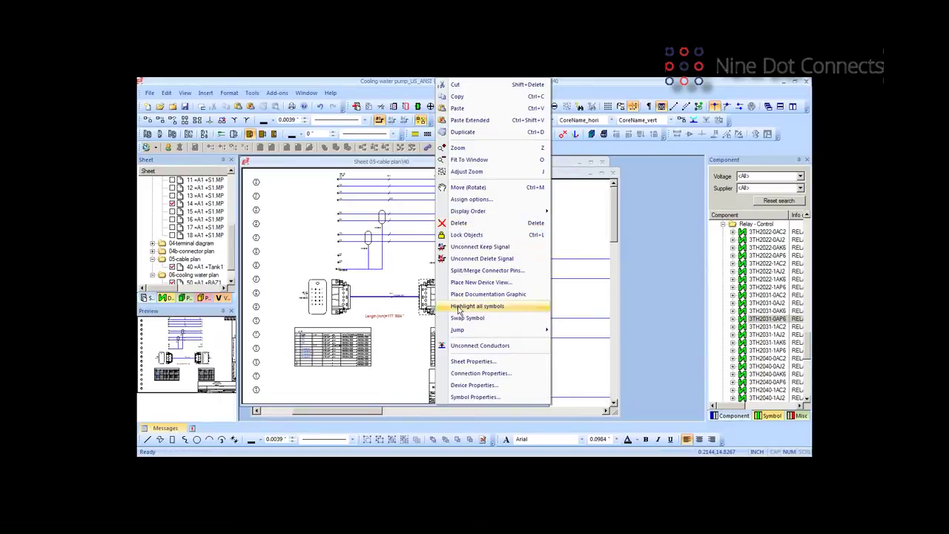
left_click(318, 252)
Open the online documentation and browse the Functional Reference topics of the Reference Manual.
left_click(332, 93)
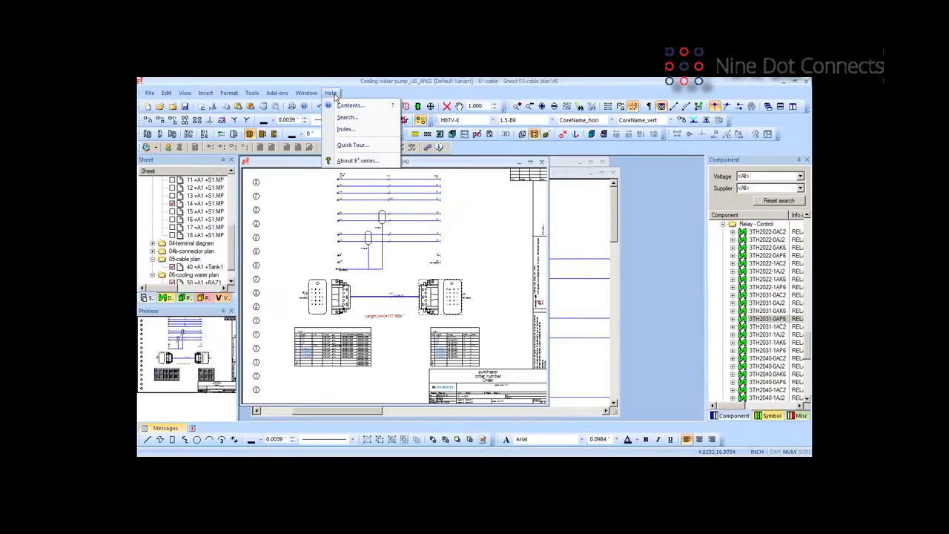
left_click(350, 105)
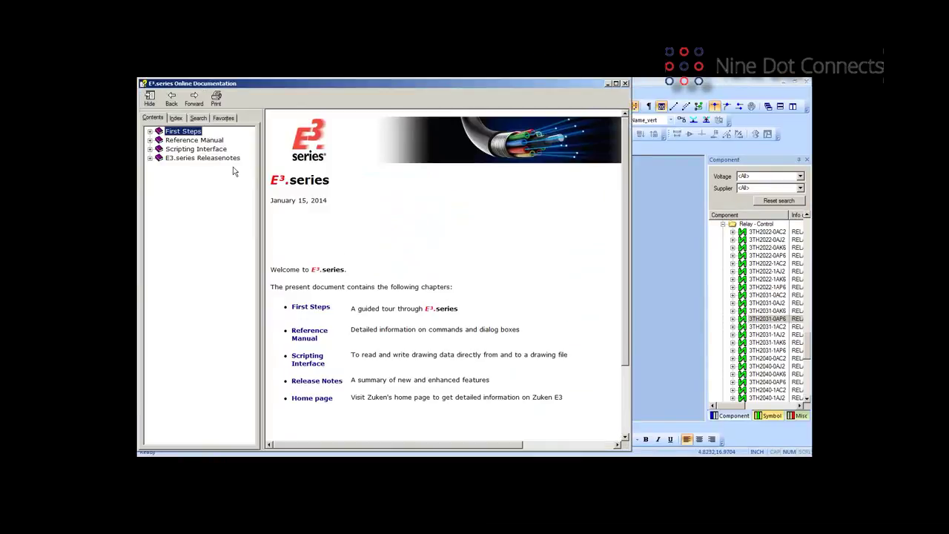
left_click(150, 141)
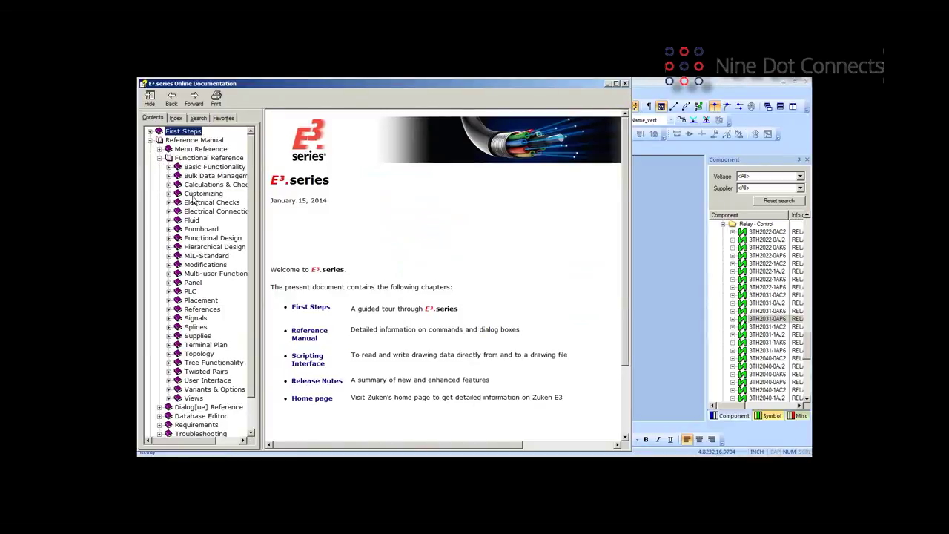
scroll(249, 220, "down", 2)
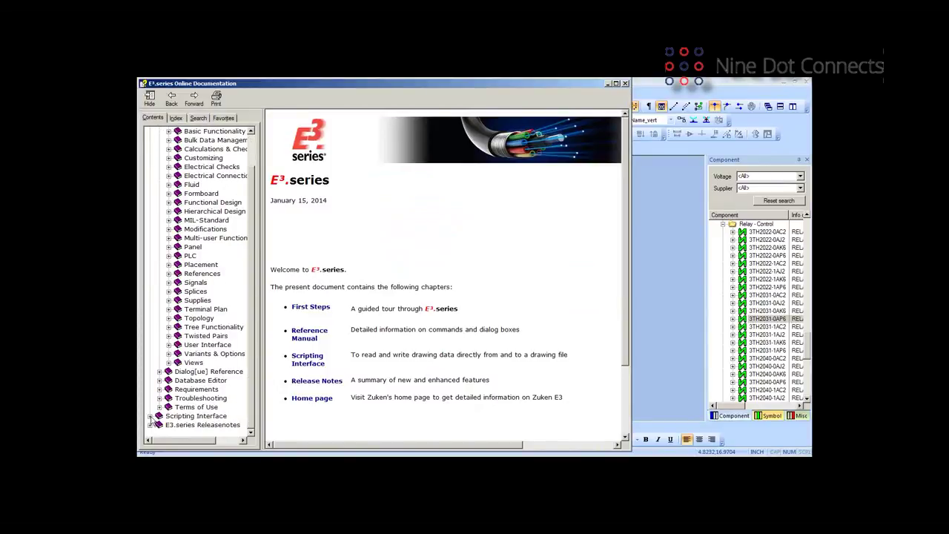
View the settings methods list and the List Wire Description script among the Scripting Interface examples, and close the documentation.
left_click(151, 416)
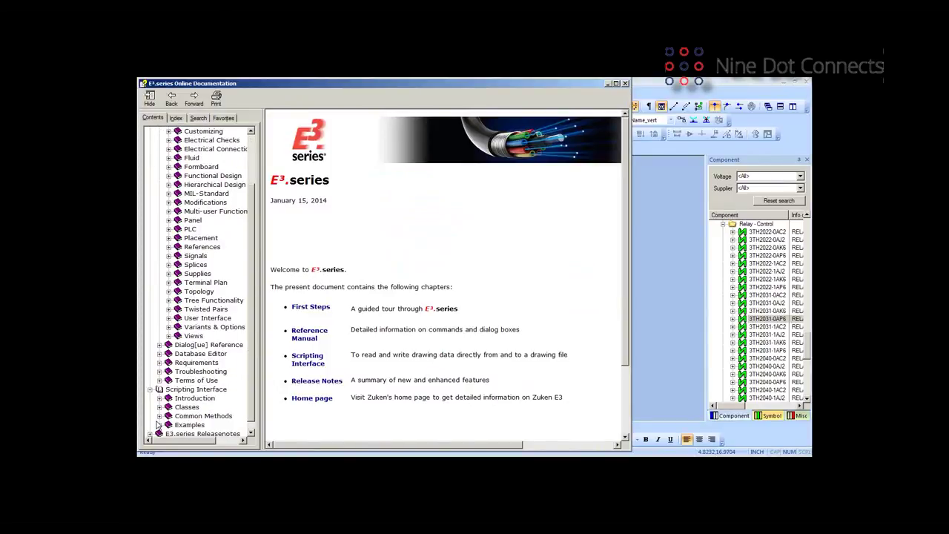
left_click(160, 424)
left_click(190, 381)
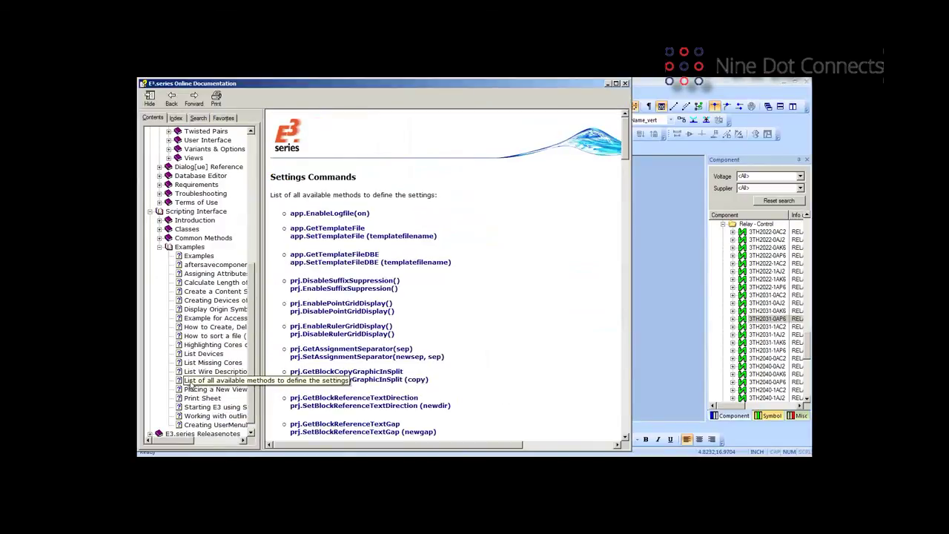
left_click(215, 371)
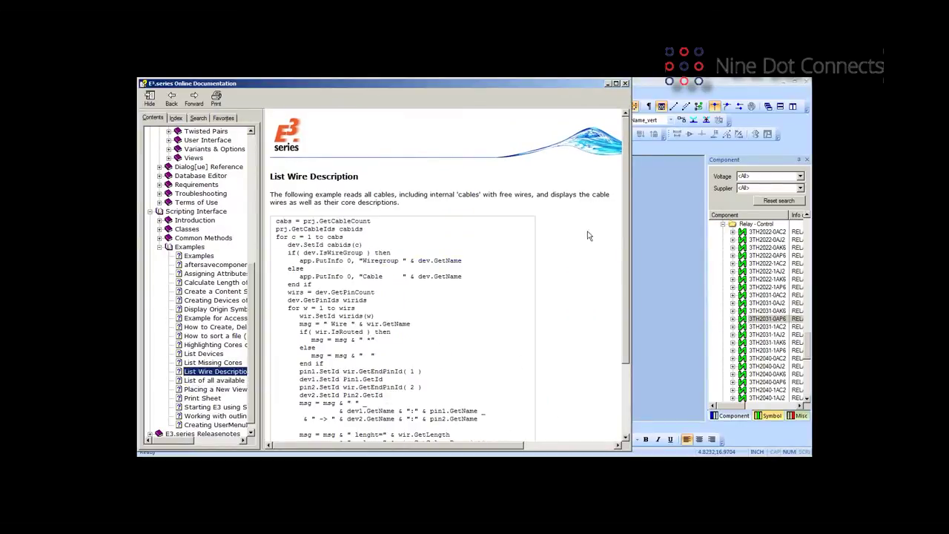
left_click(625, 83)
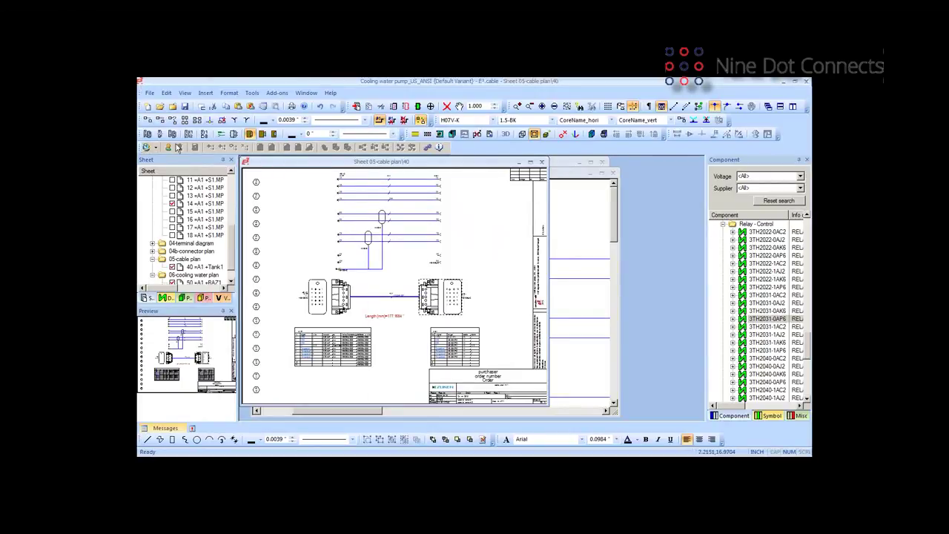
Review the available data management commands, such as Login, Check-out, Check-in, Send BOM and Wire Harness.
left_click(153, 147)
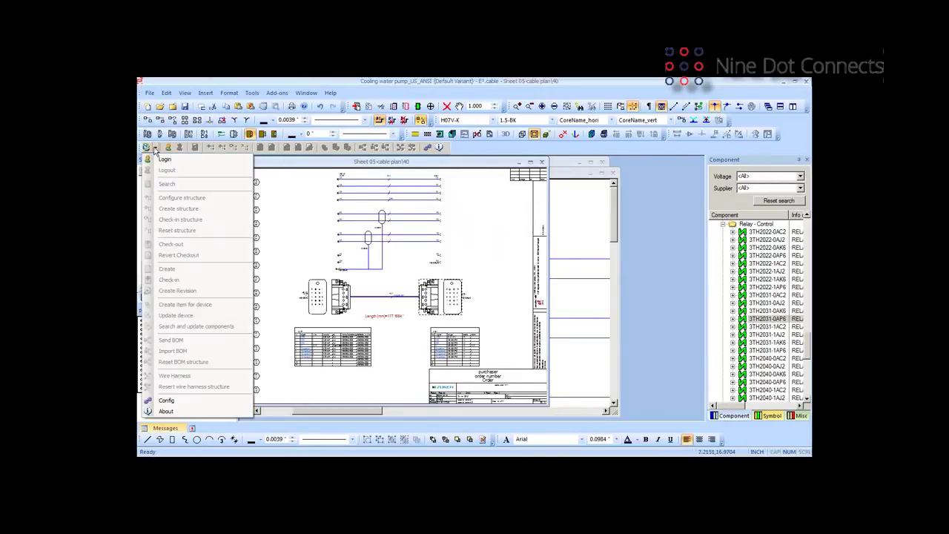
left_click(461, 154)
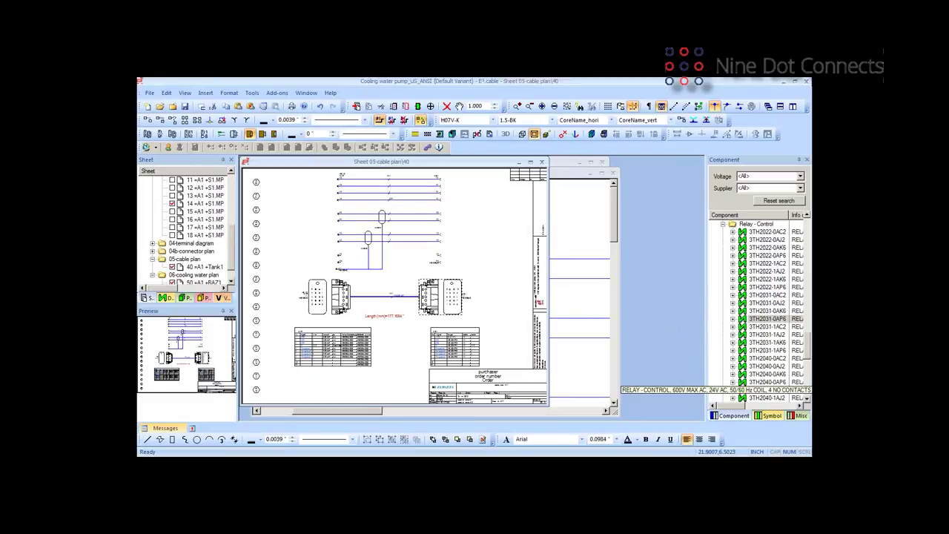
Preview the BATT symbol in the ANSI symbol library and the CR, CRNC and CRNO symbols of relay component 3TH2031-0AP6.
left_click(764, 417)
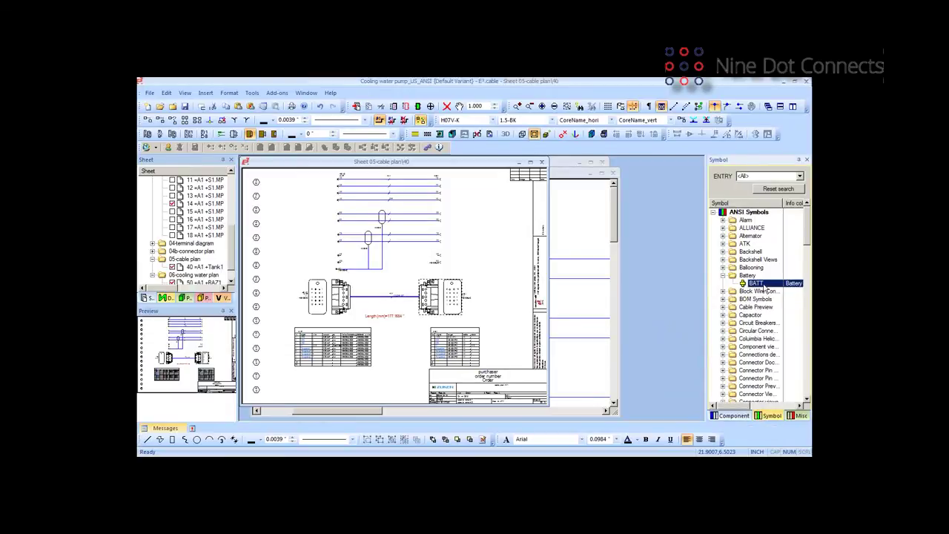
left_click(758, 285)
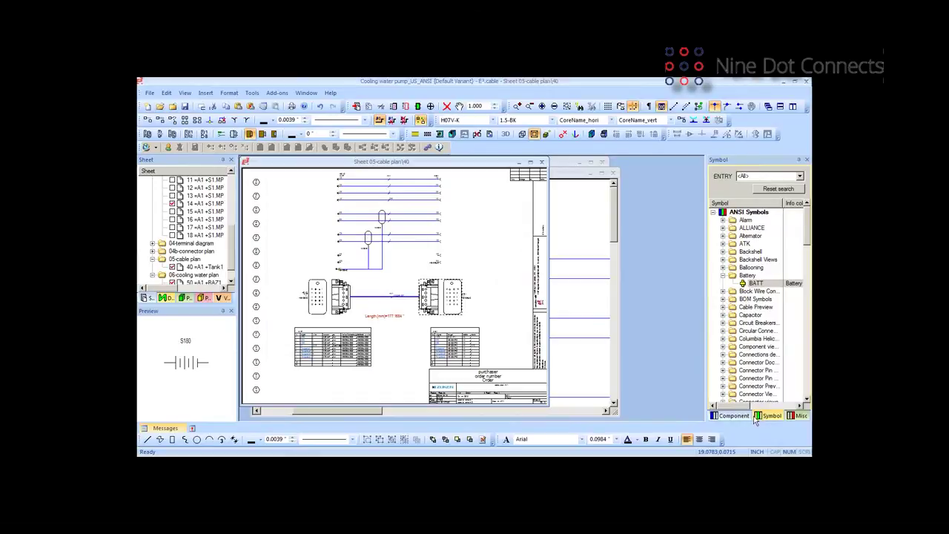
left_click(745, 416)
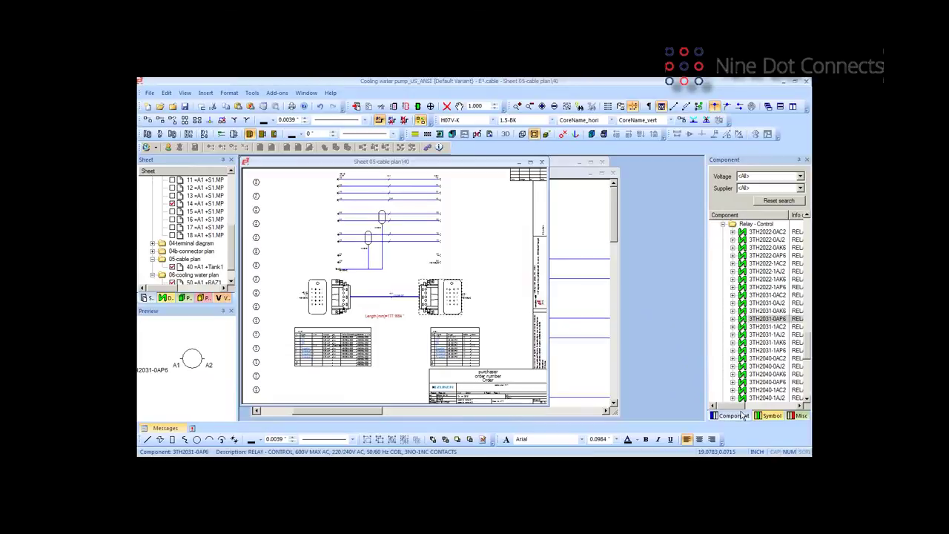
left_click(732, 321)
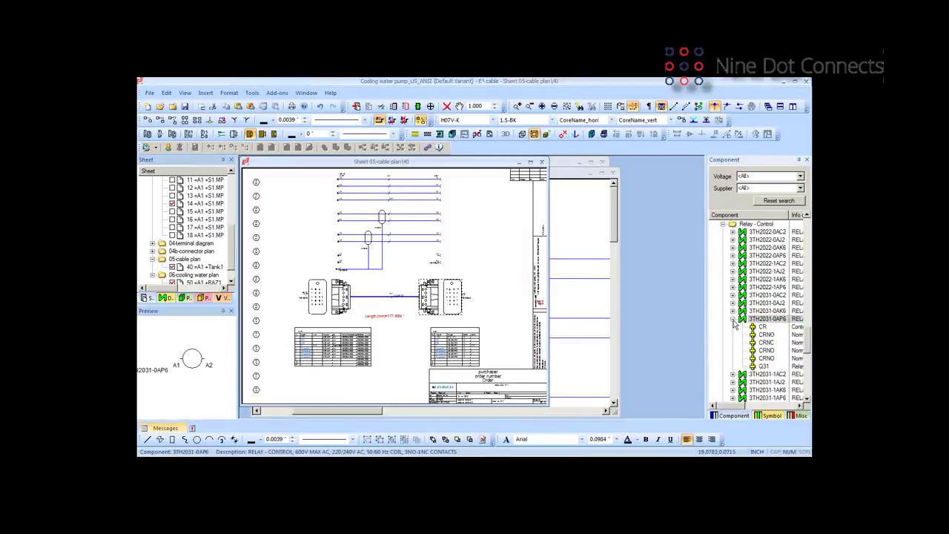
left_click(763, 327)
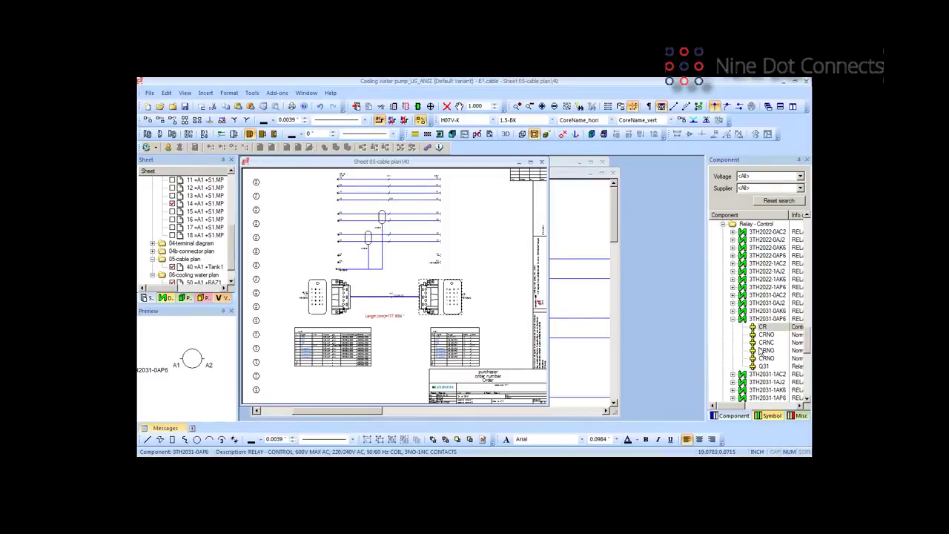
left_click(764, 342)
left_click(764, 352)
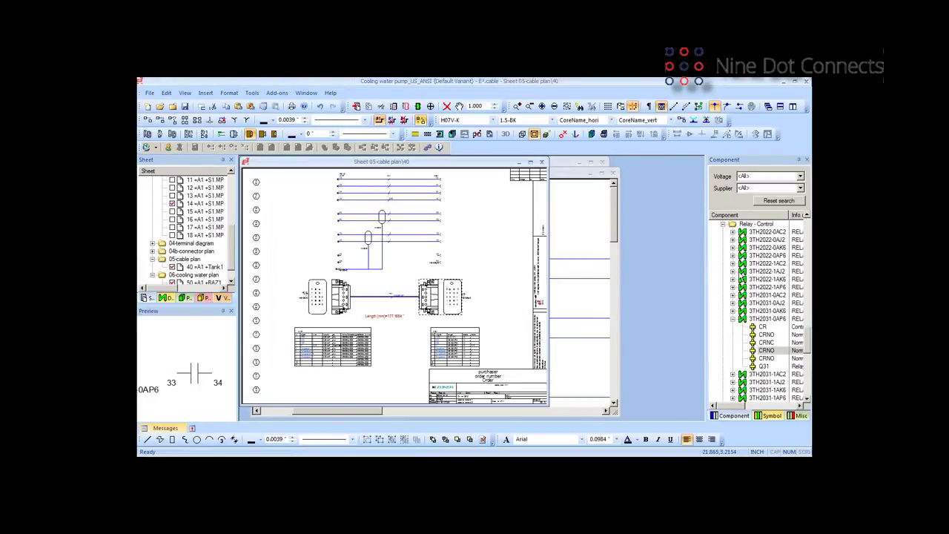
Expand relay component 3TH2022-0AC2 in the component library and preview its M_S00BS panel model.
left_click(732, 231)
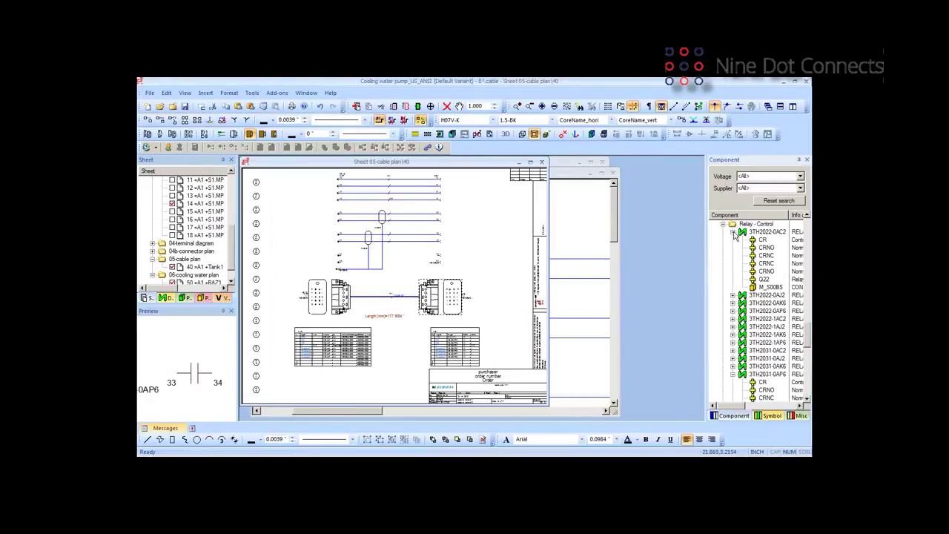
left_click(764, 287)
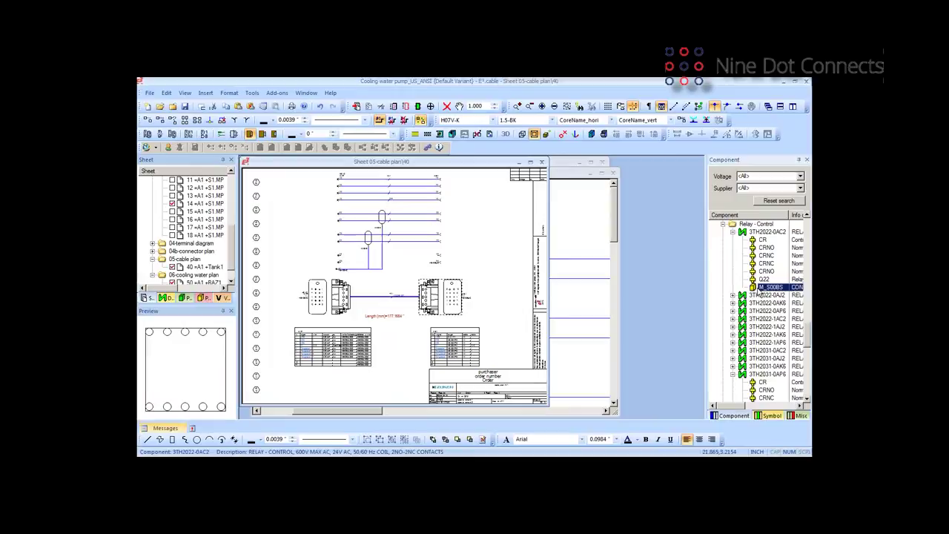
left_click_drag(734, 300, 451, 371)
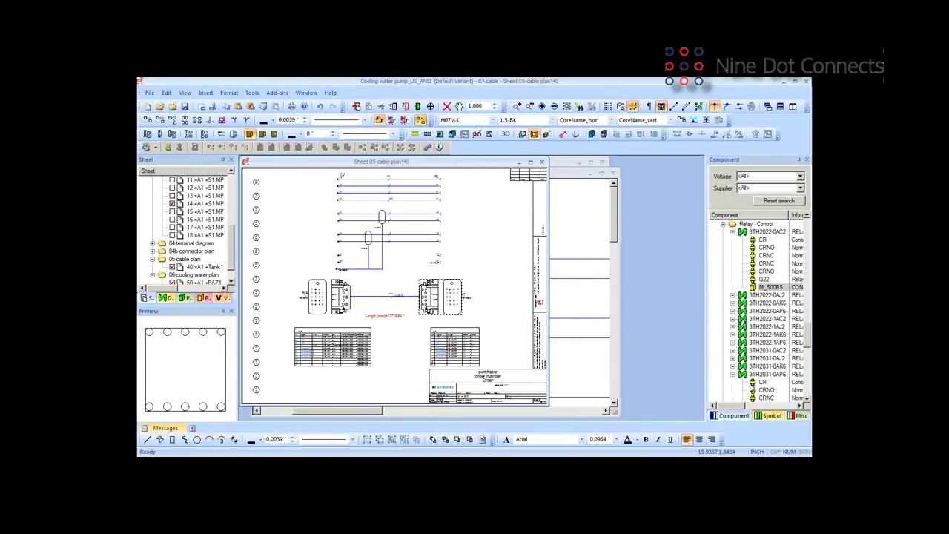
left_click(758, 418)
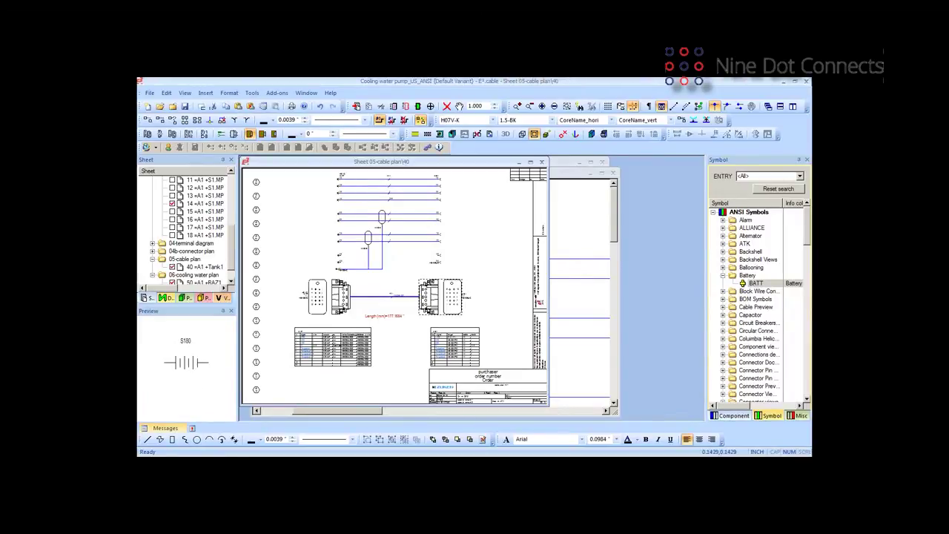
left_click(741, 417)
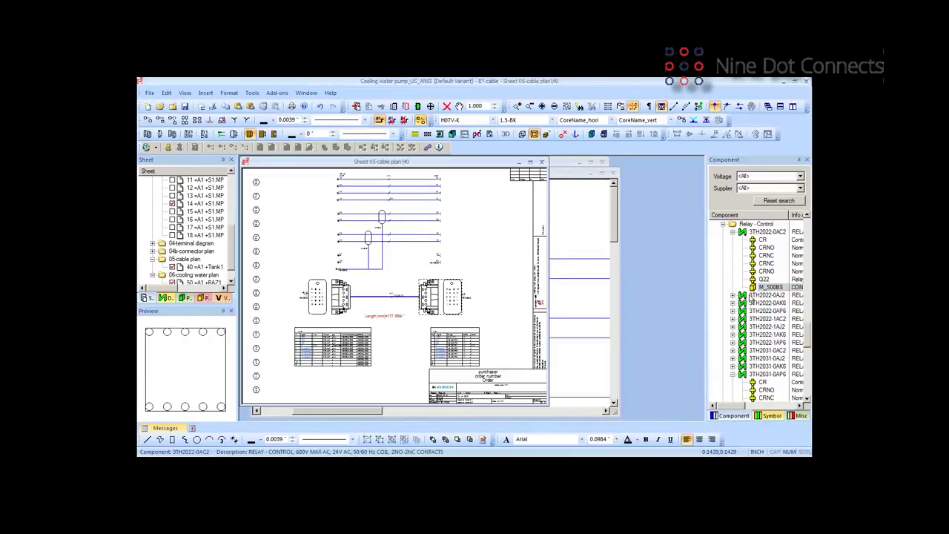
View the component properties of relay 3TH2022-0AC2 and close them without changes.
right_click(753, 237)
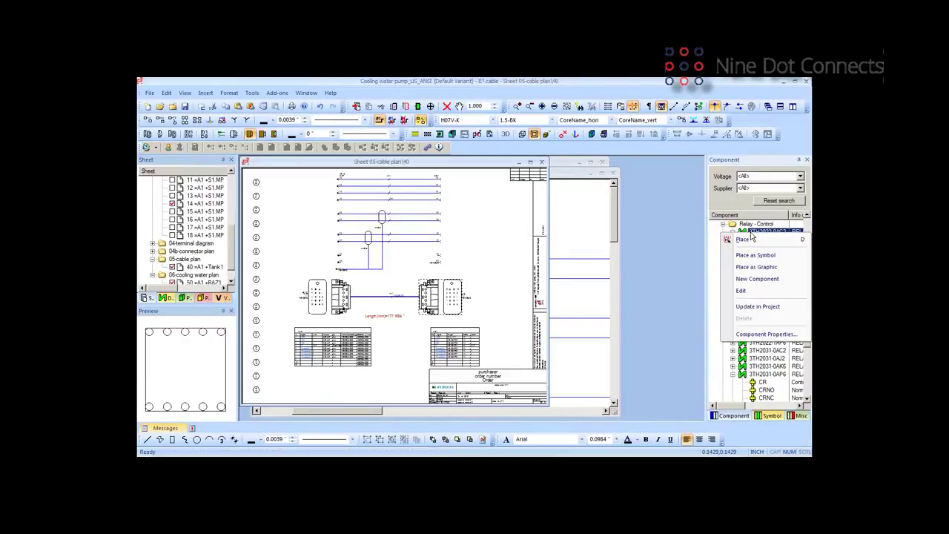
left_click(755, 334)
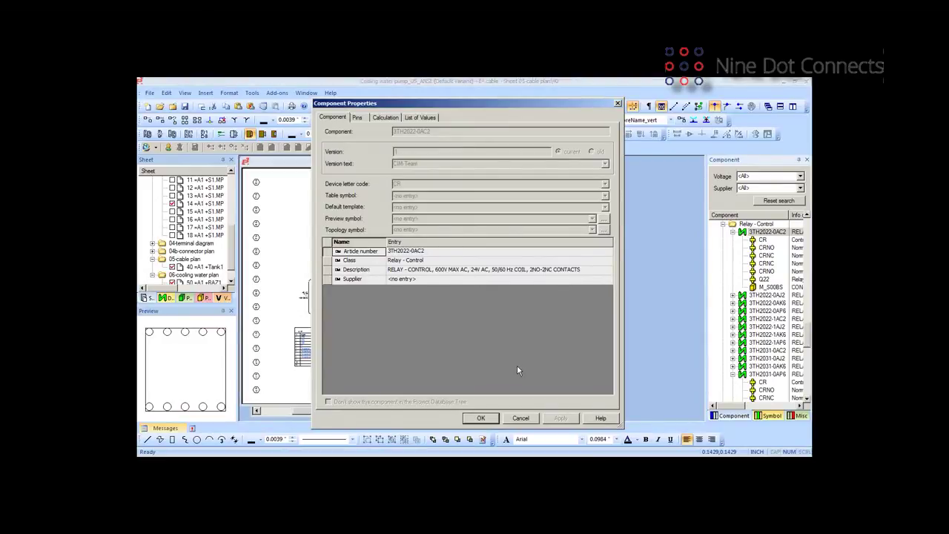
left_click(523, 419)
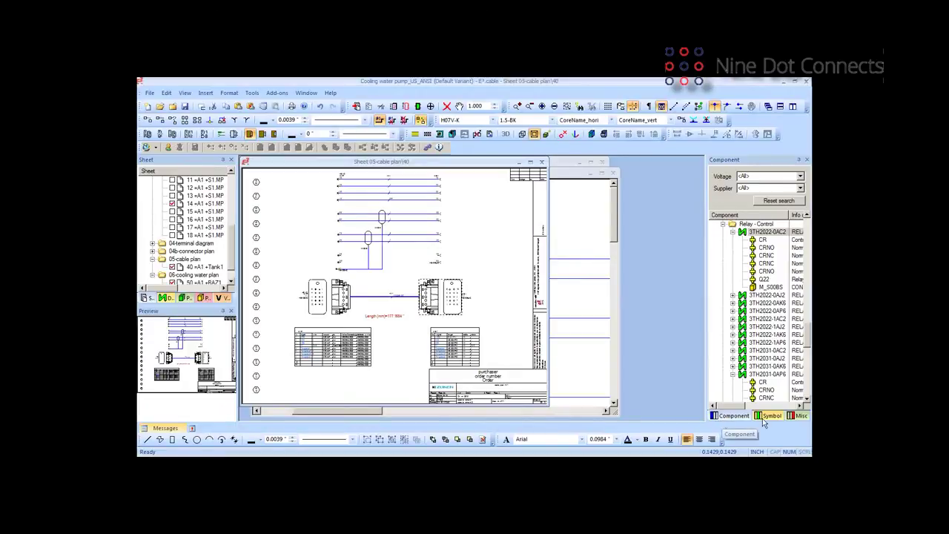
Browse the sheet formats in the Sheet folder of the miscellaneous ANSI symbol library.
left_click(800, 416)
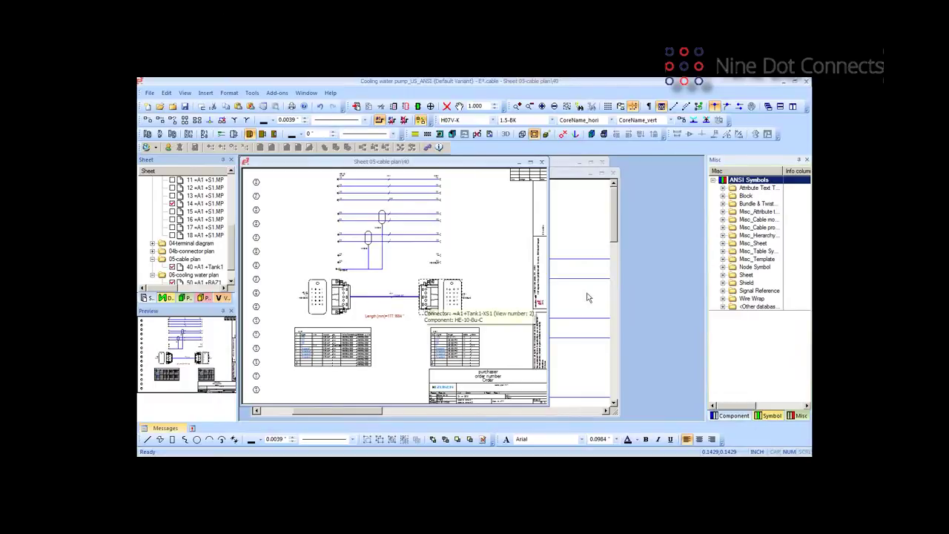
left_click(723, 275)
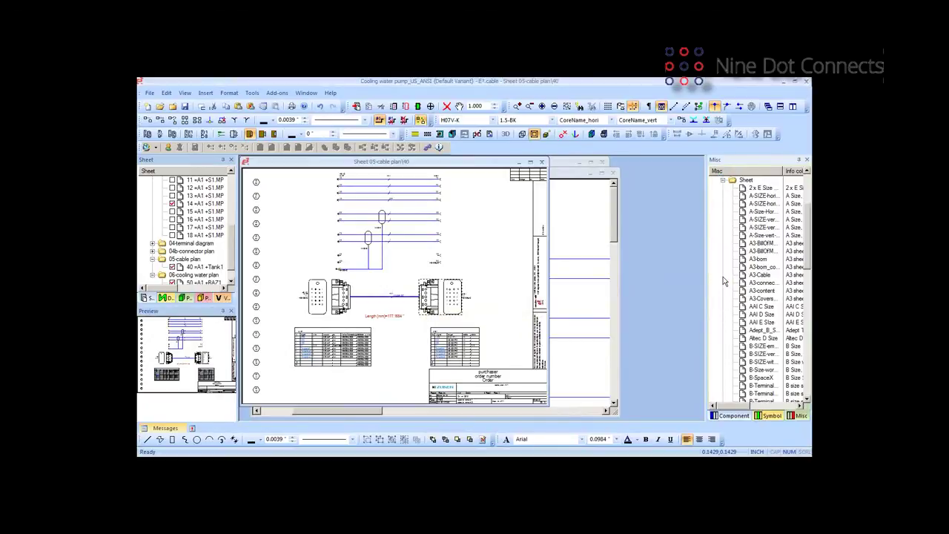
left_click_drag(808, 235, 804, 321)
scroll(763, 276, "up", 20)
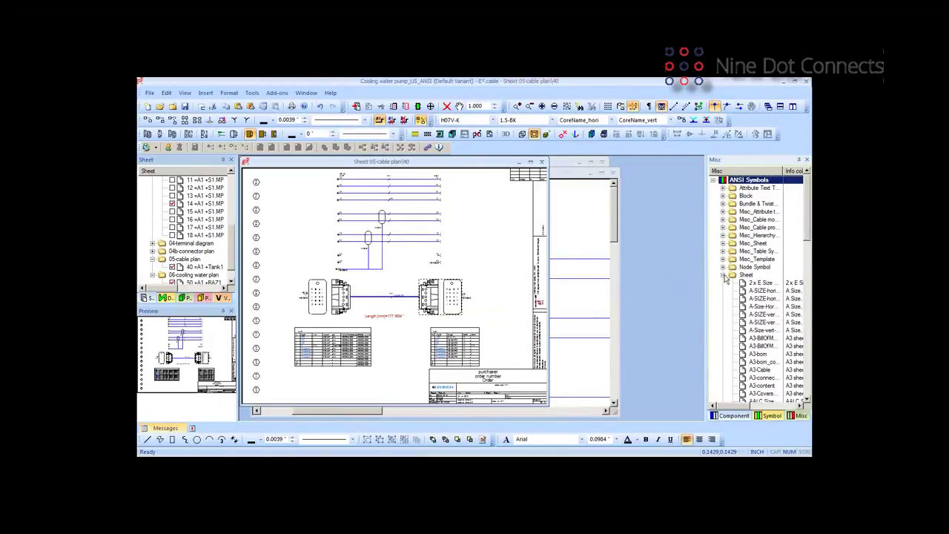
left_click(724, 275)
Look through the attribute text templates and the Shield symbols in the miscellaneous library.
left_click(724, 189)
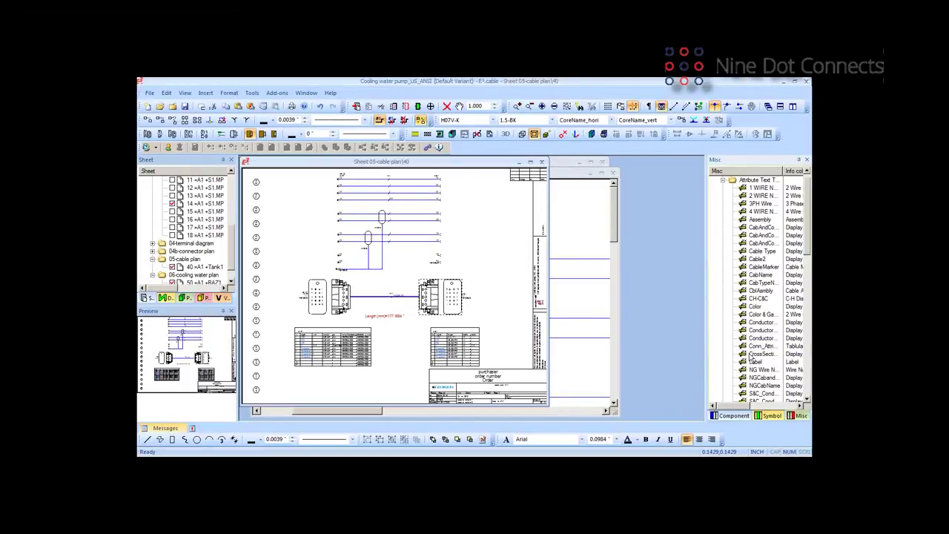
left_click(723, 180)
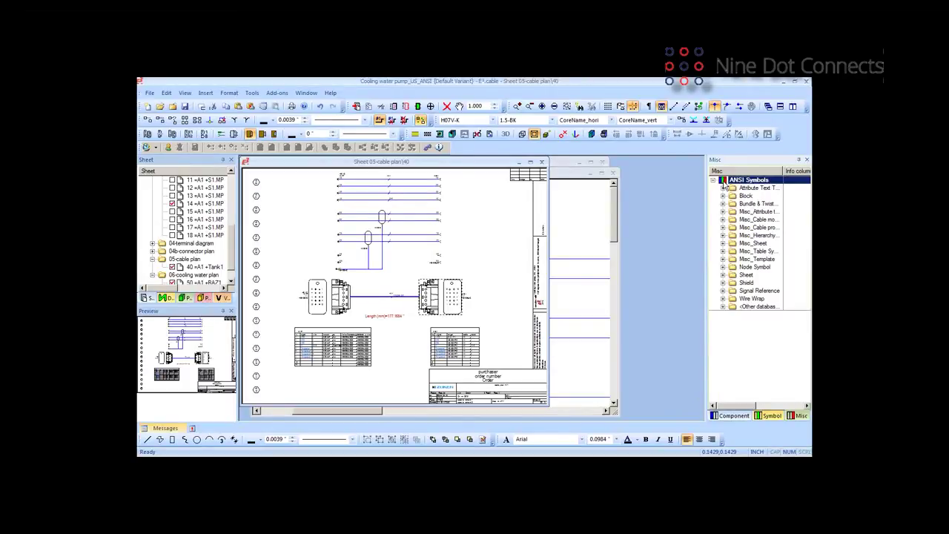
left_click(724, 284)
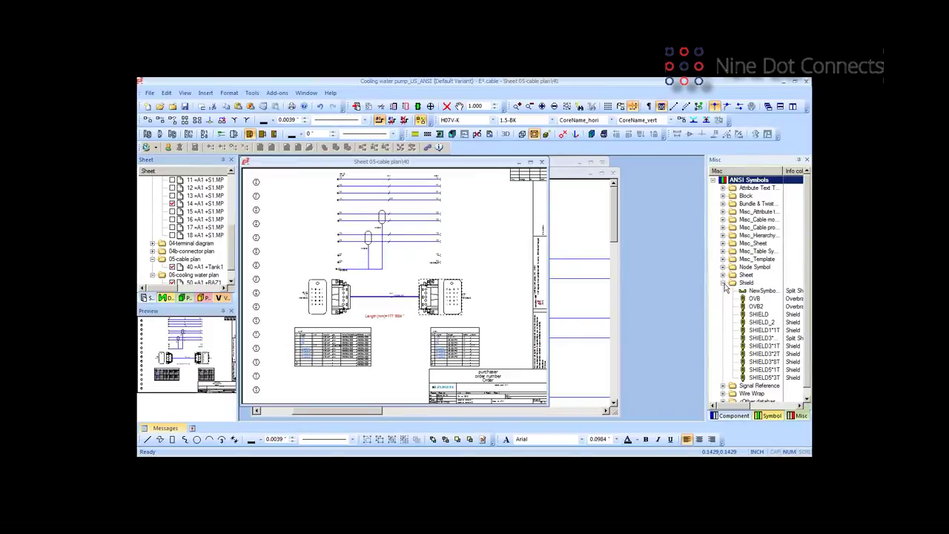
left_click(723, 284)
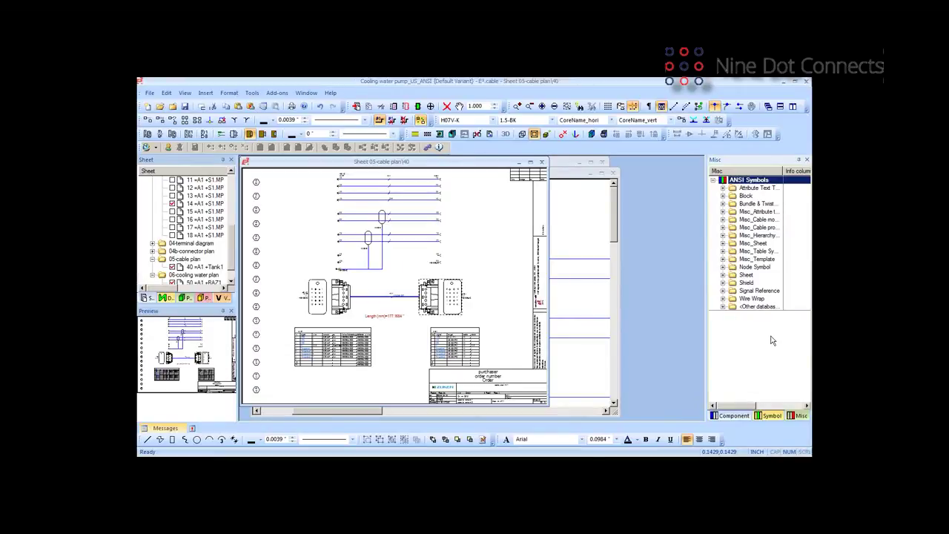
Return to the component library, enlarge the project sheet tree and open circuit diagram sheets 10, 11 and 12.
left_click(731, 416)
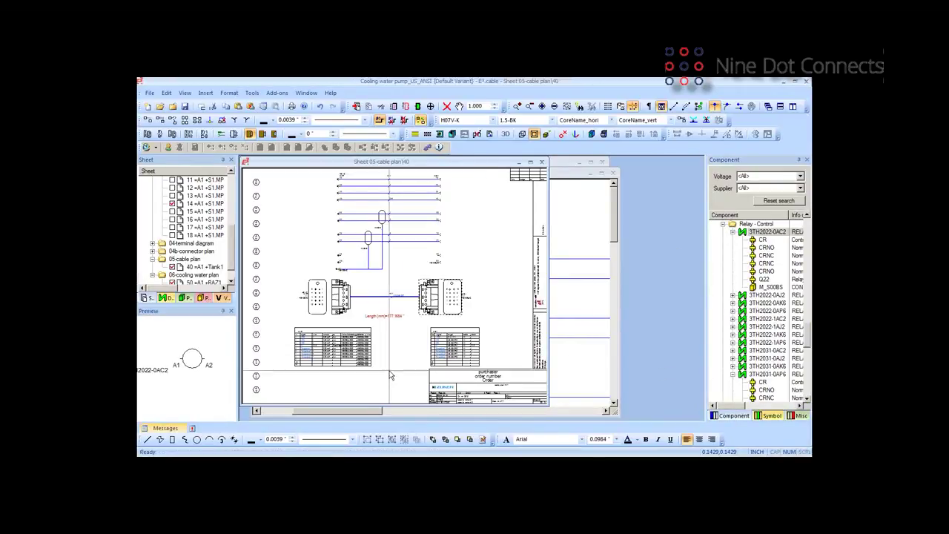
left_click_drag(181, 306, 165, 329)
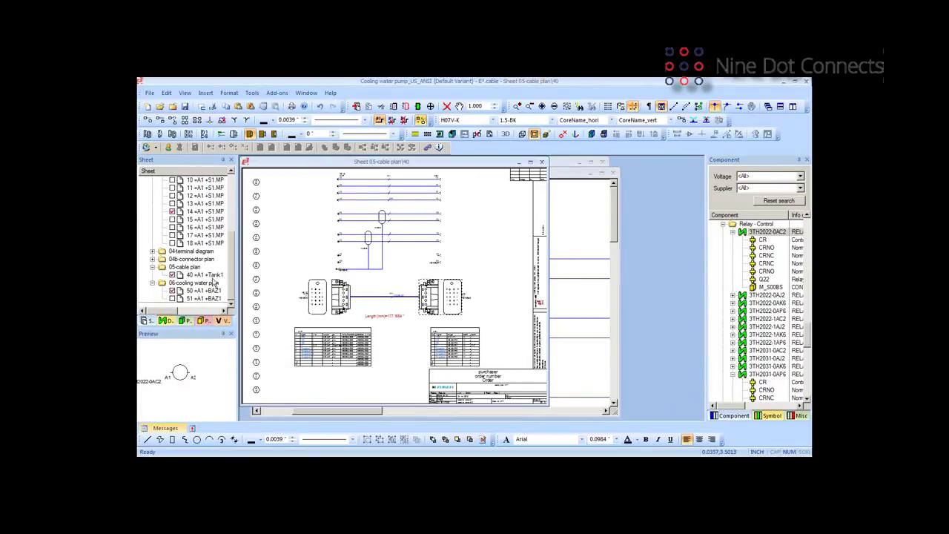
scroll(232, 273, "up", 5)
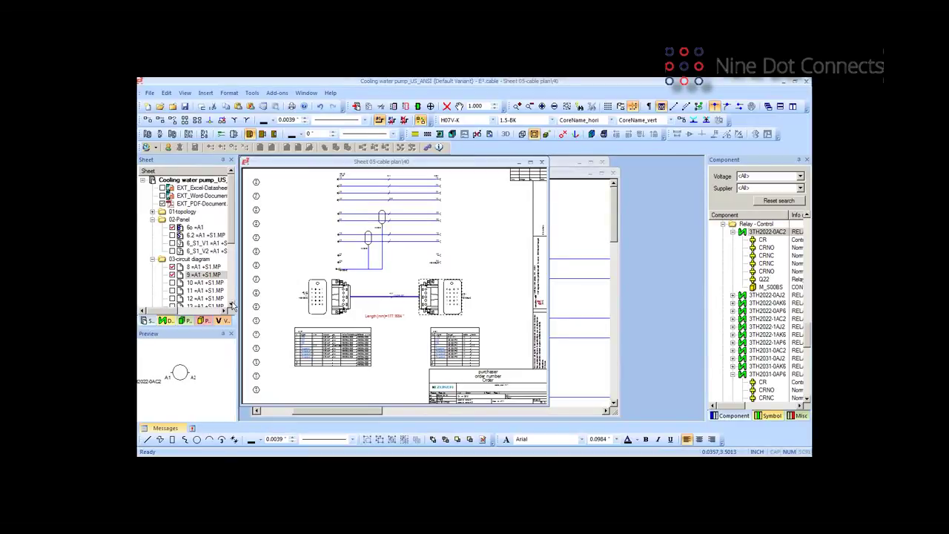
double_click(178, 284)
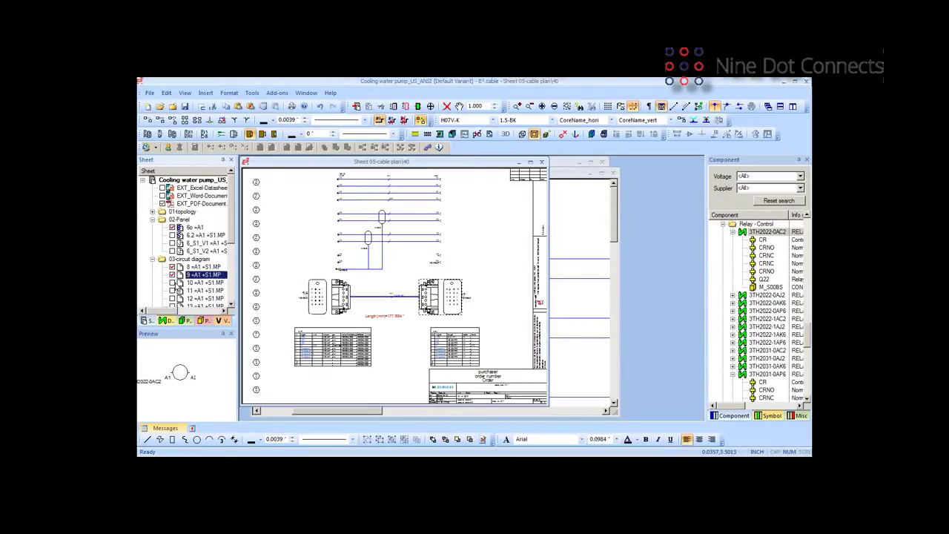
double_click(178, 291)
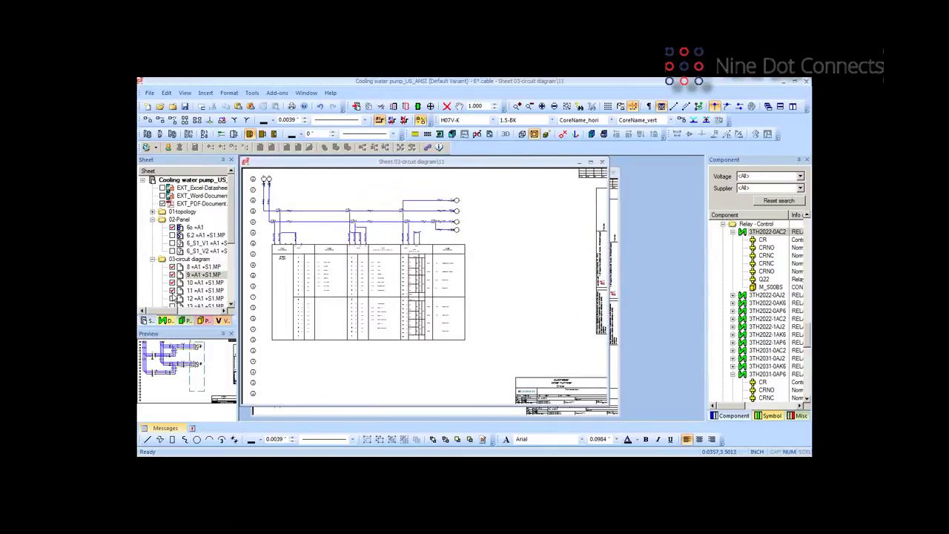
double_click(172, 299)
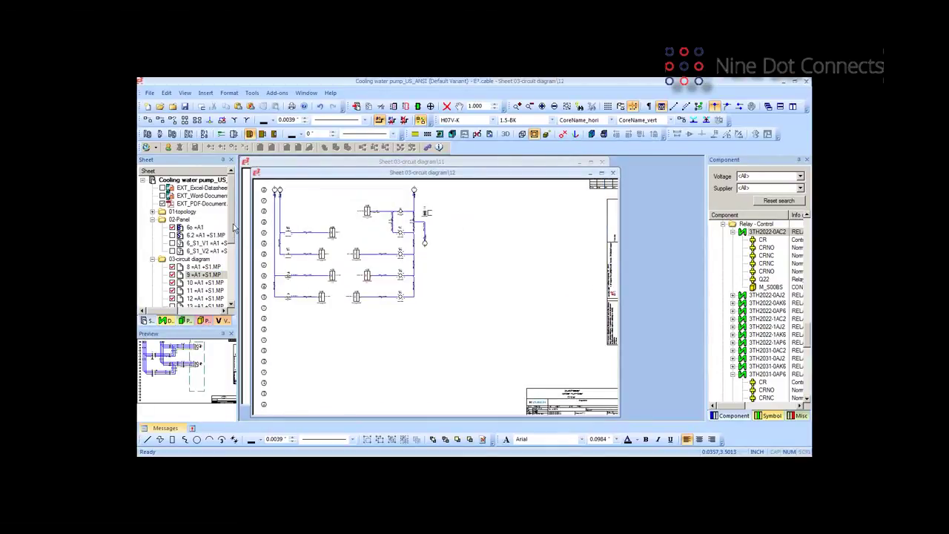
Bring cable plan sheet 40 back to the front.
scroll(222, 226, "down", 1)
left_click_drag(231, 207, 229, 259)
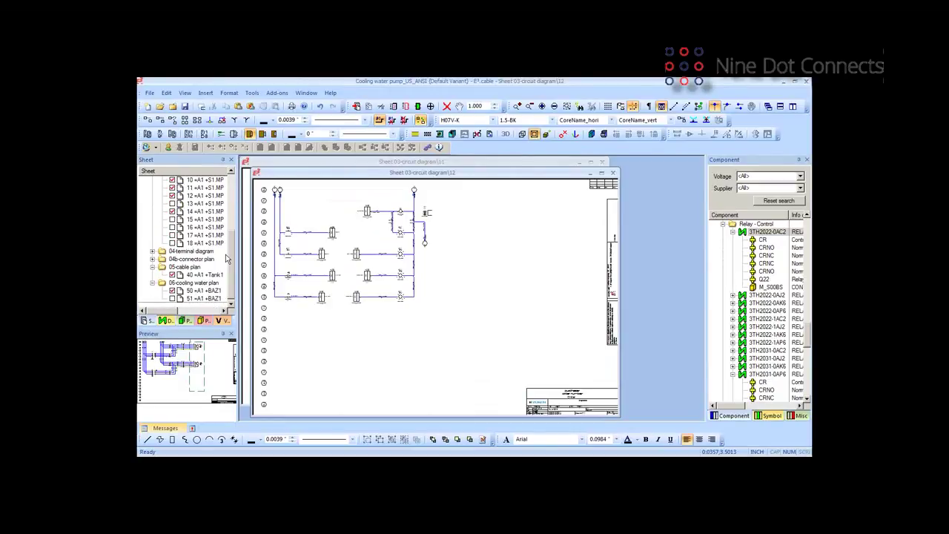
double_click(186, 275)
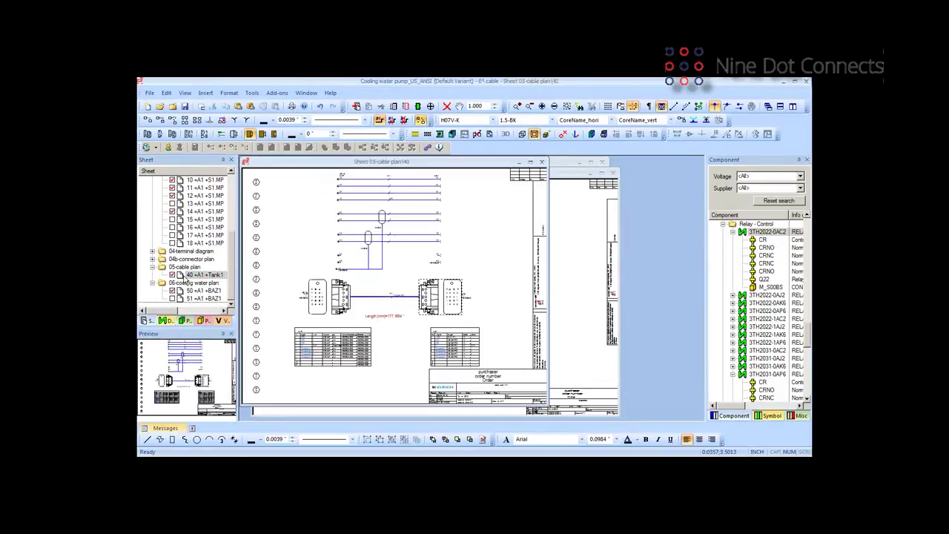
left_click_drag(232, 261, 234, 202)
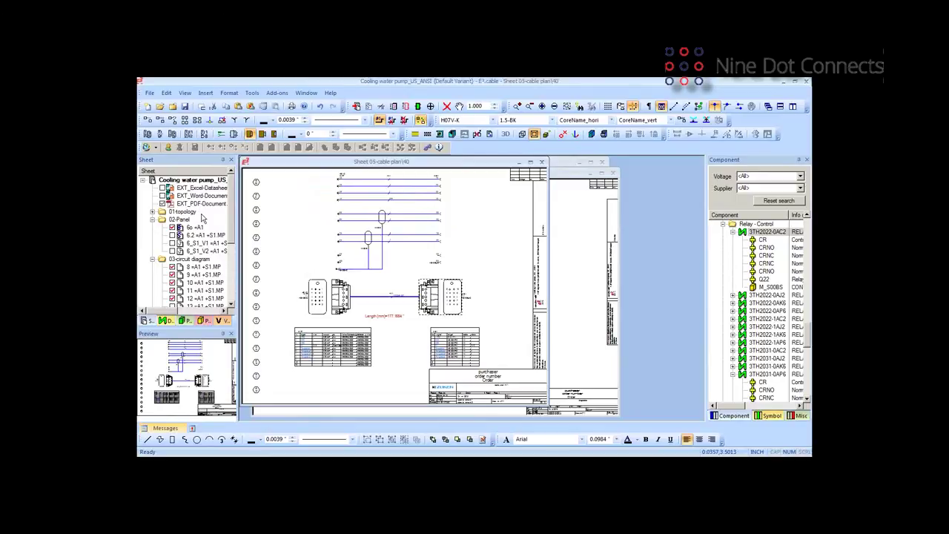
left_click(199, 181)
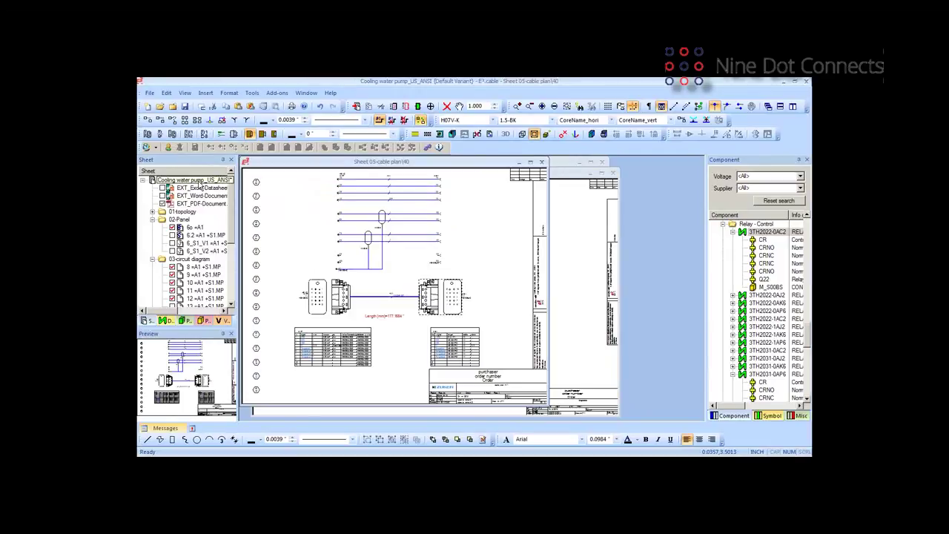
left_click(199, 185)
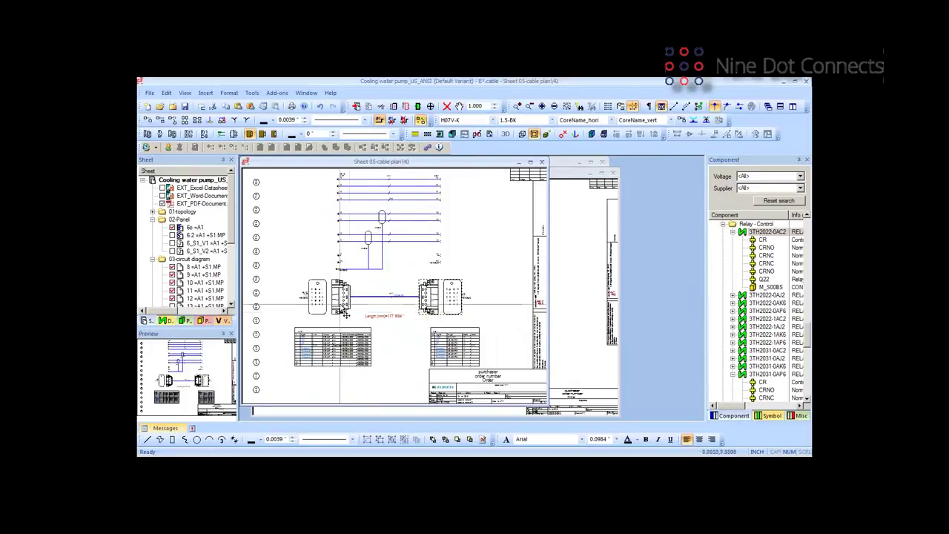
mouse_move(429, 314)
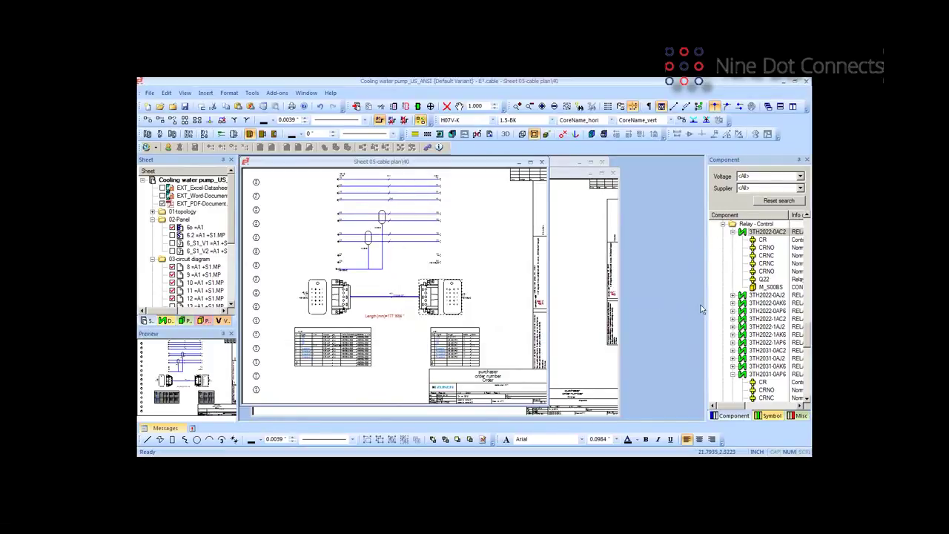
Place the first CRNO contact (13, 14) of relay 3TH2022-0AC2 in the empty area of circuit diagram sheet 12.
left_click(765, 248)
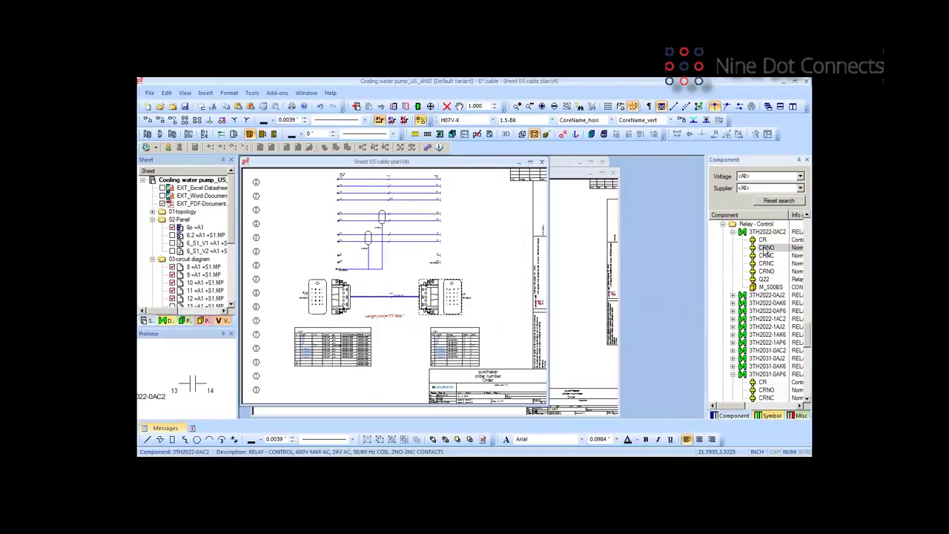
left_click(579, 339)
left_click_drag(766, 248, 546, 297)
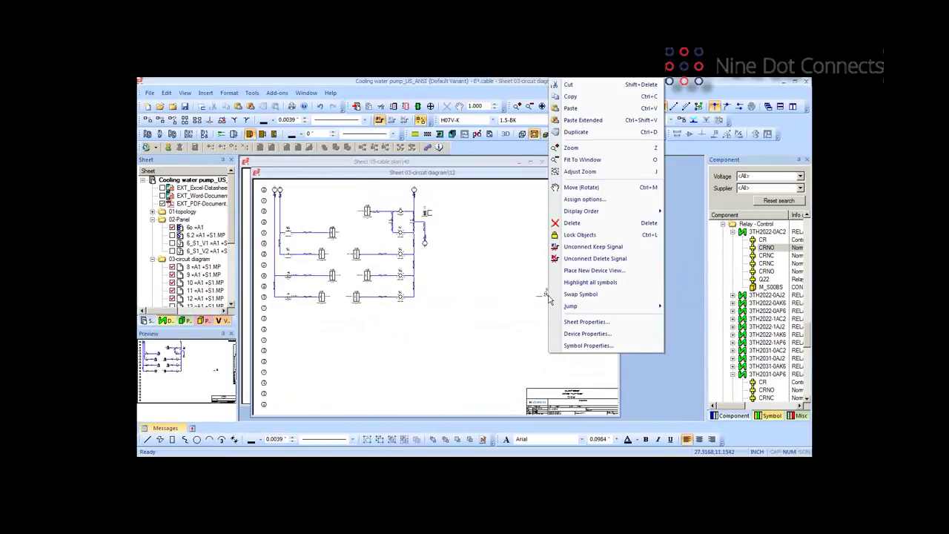
Jump from the placed contact to the device tree and preview relay CR1's coil, both CRNC contacts and the CRNO (43,44) contact.
mouse_move(573, 310)
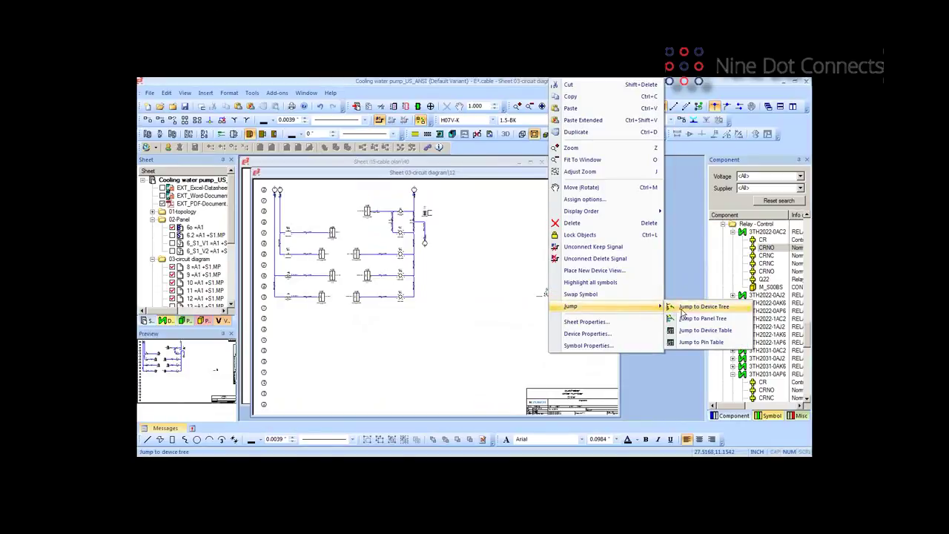
left_click(701, 306)
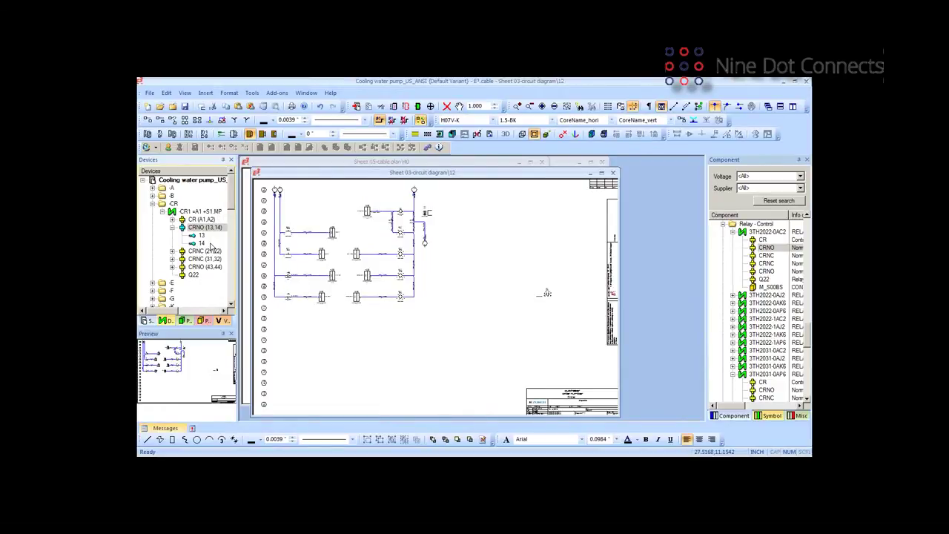
left_click(198, 221)
left_click(200, 251)
left_click(199, 259)
left_click(195, 267)
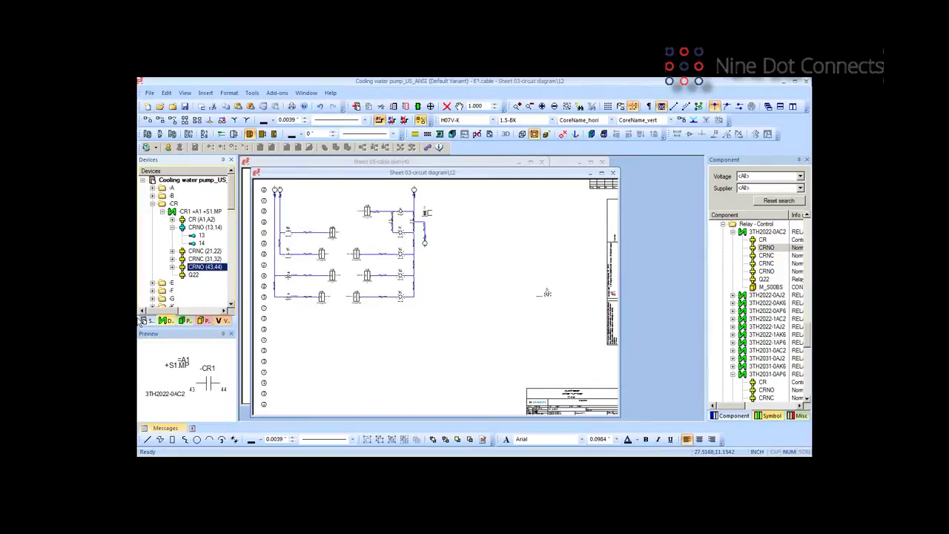
Compare the project's placed and not-placed panel devices, checking the pins listed for relay CR1.
left_click(182, 323)
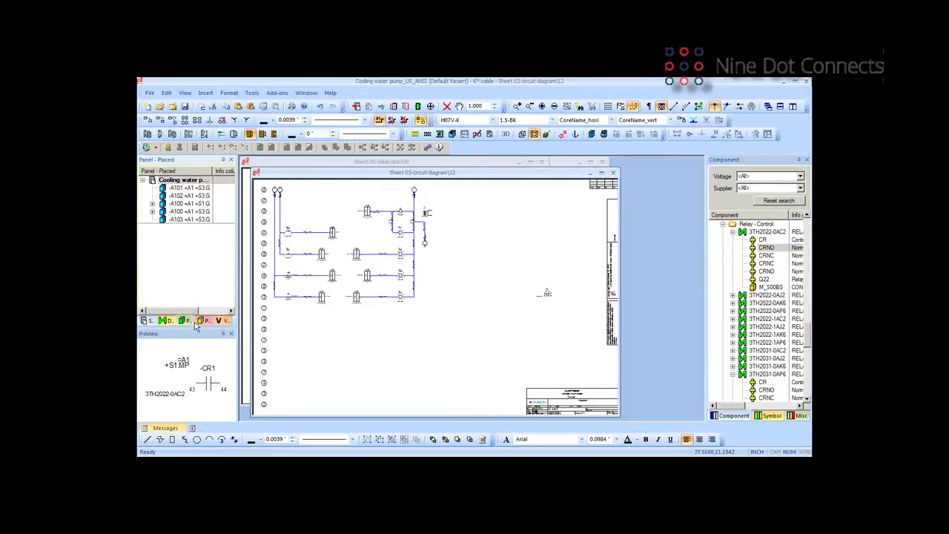
left_click(205, 323)
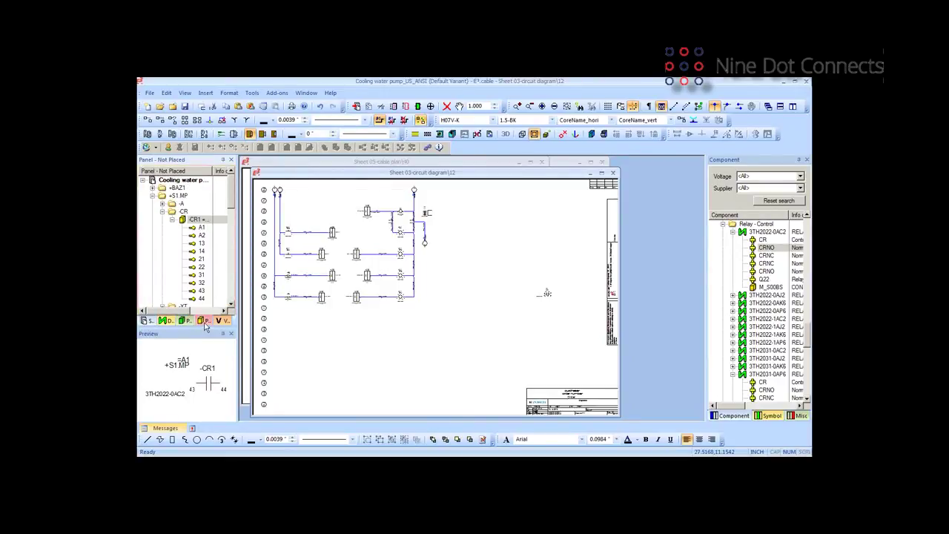
left_click(192, 324)
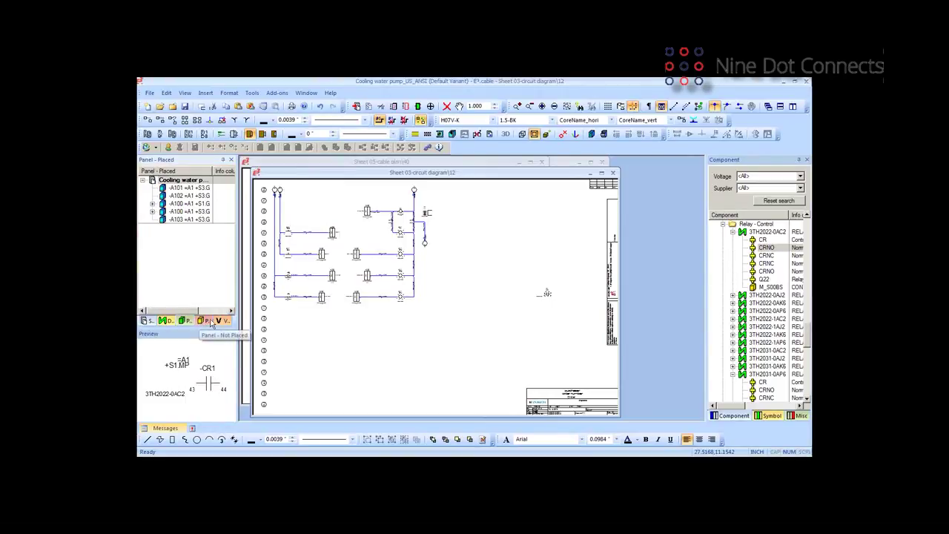
Open circuit diagram sheet 9 and deactivate both additional options in the project's variants while viewing the whole sheet.
left_click(219, 321)
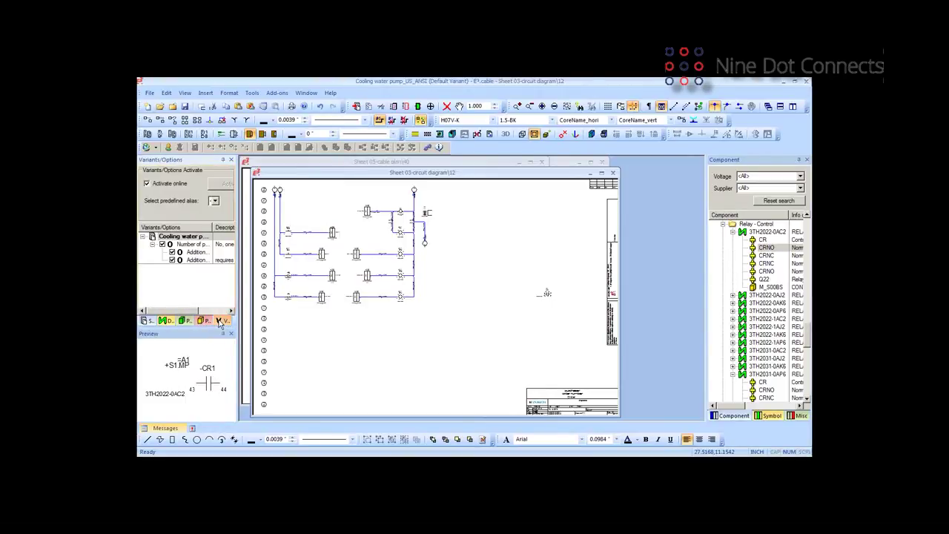
left_click(150, 321)
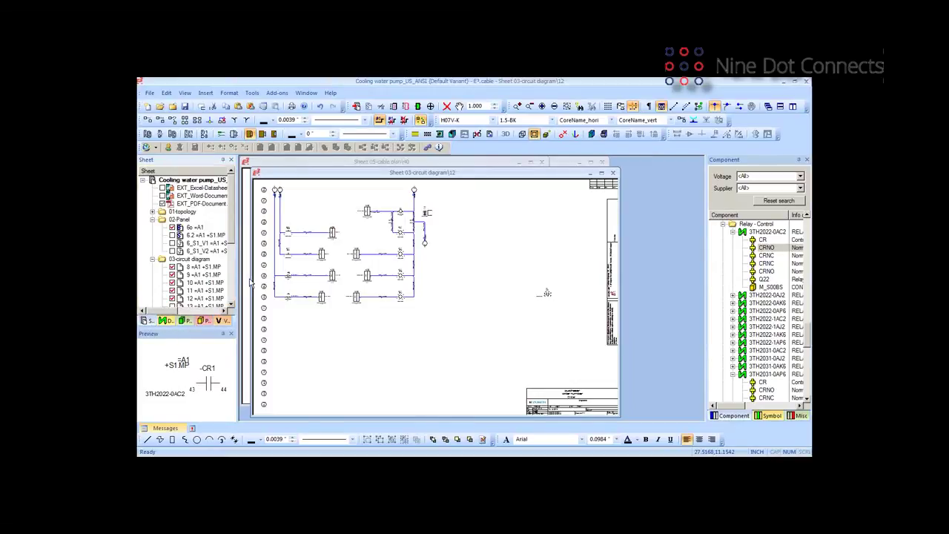
double_click(201, 275)
left_click(220, 321)
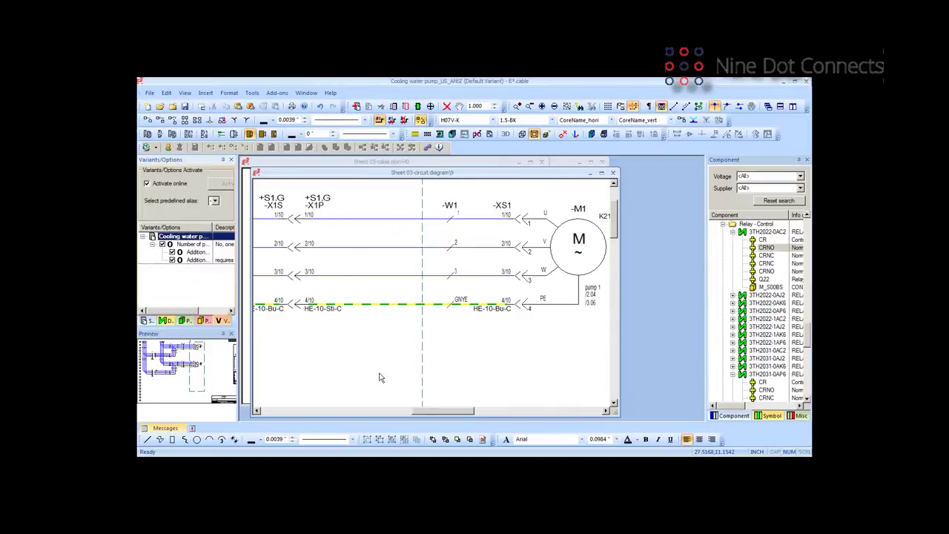
scroll(382, 373, "down", 5)
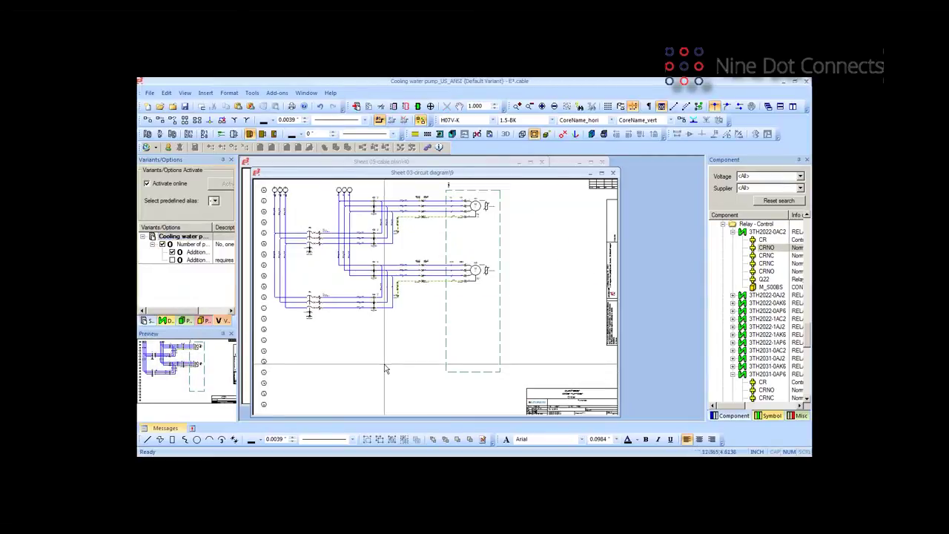
left_click(171, 254)
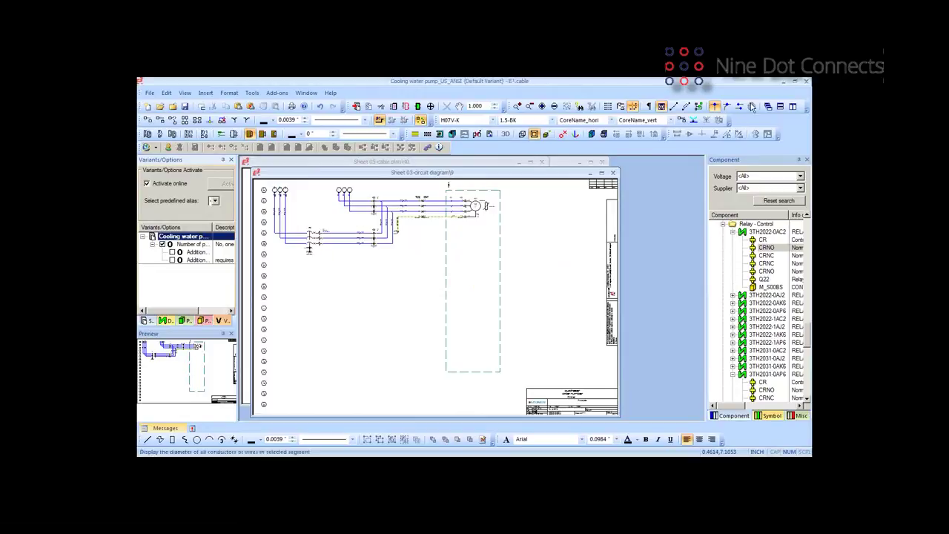
Close the cooling water pump project without saving the changes.
left_click(806, 86)
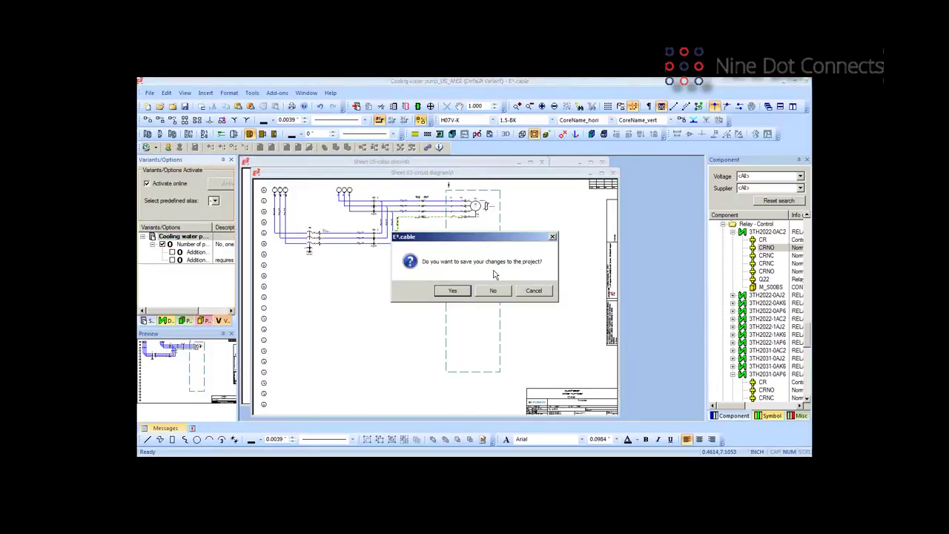
left_click(492, 291)
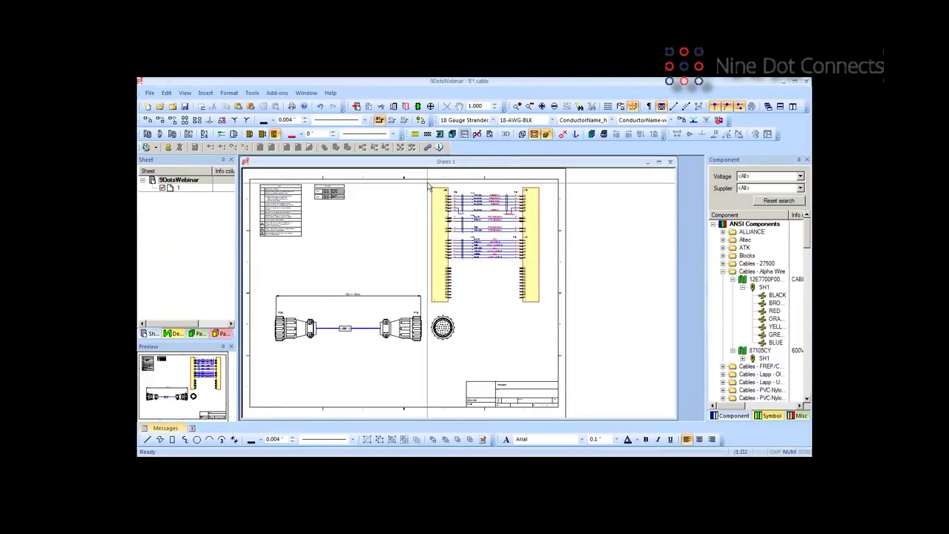
Locate pin 6 of connector P3B in the device tree from the wiring diagram on Sheet 1.
left_click_drag(442, 194, 562, 269)
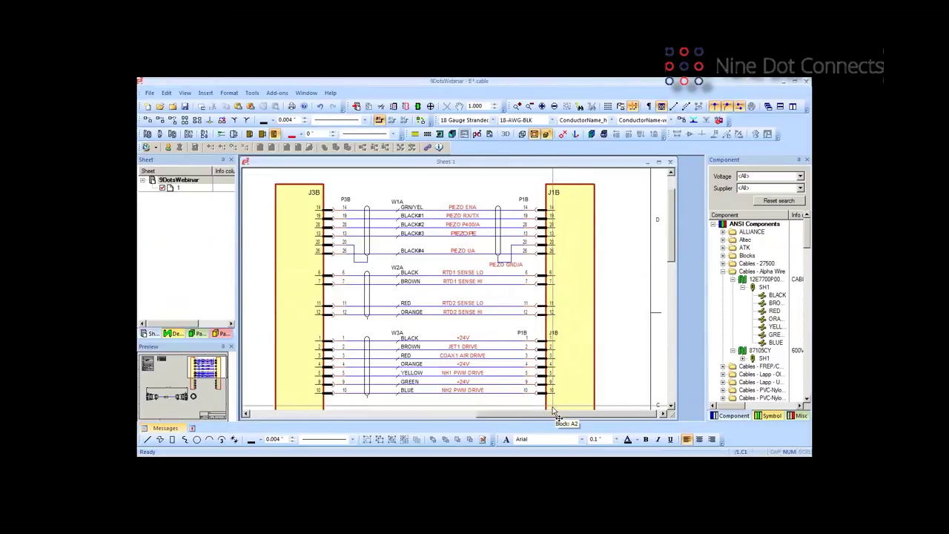
scroll(554, 417, "left", 1)
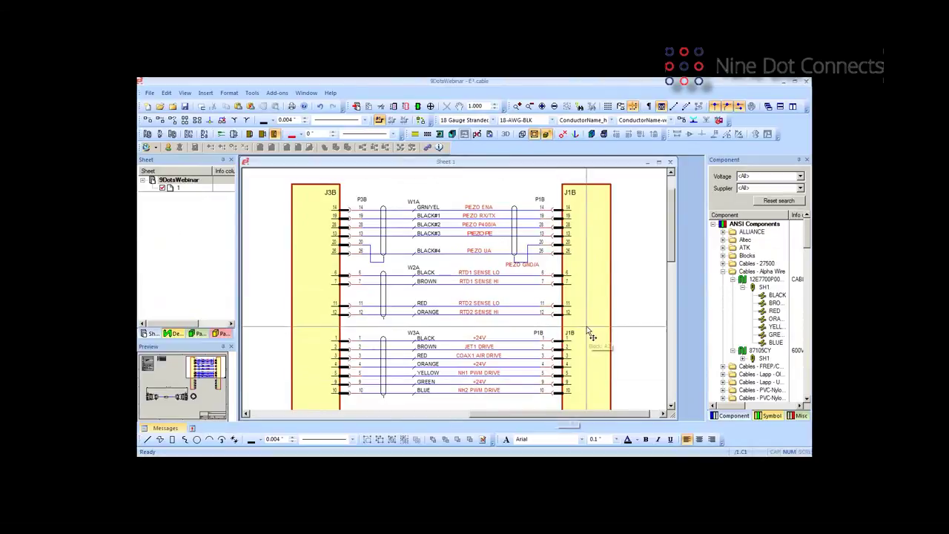
scroll(673, 249, "down", 1)
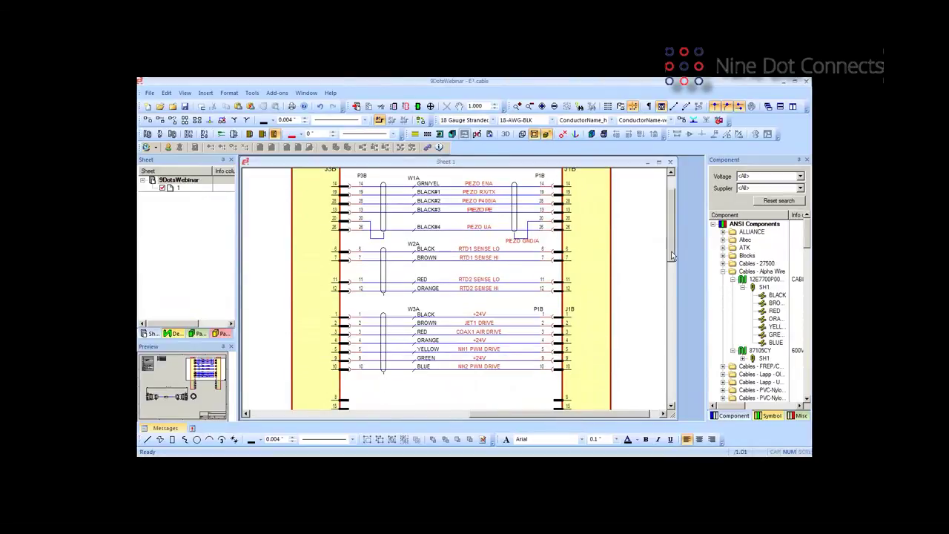
right_click(356, 255)
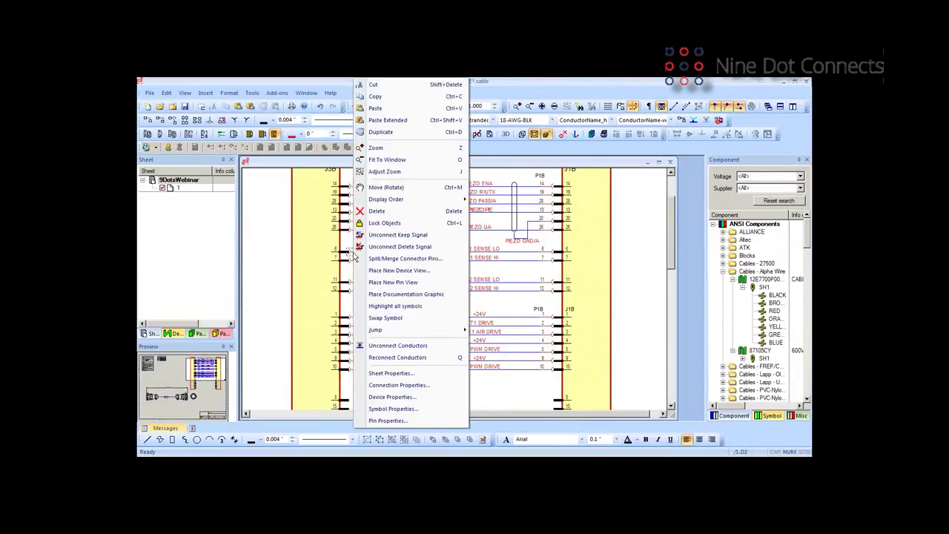
mouse_move(398, 329)
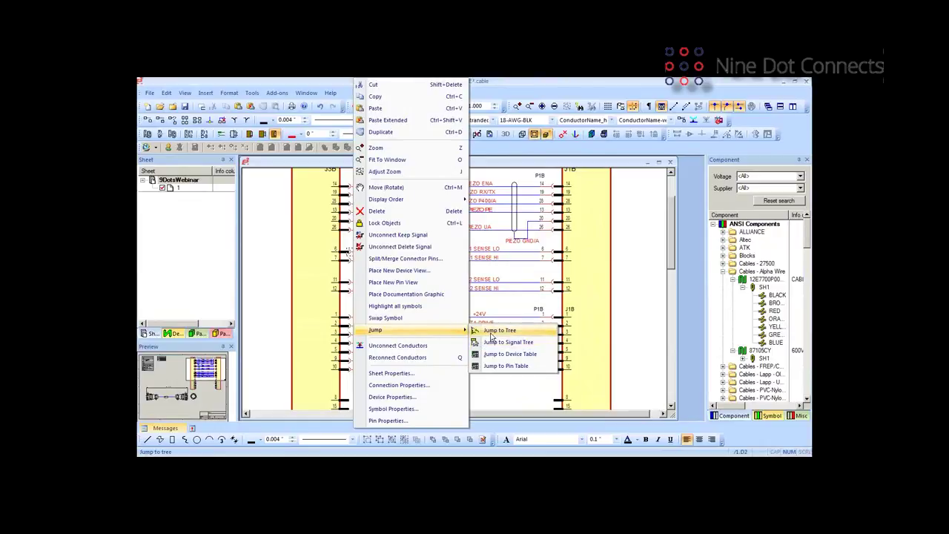
left_click(491, 332)
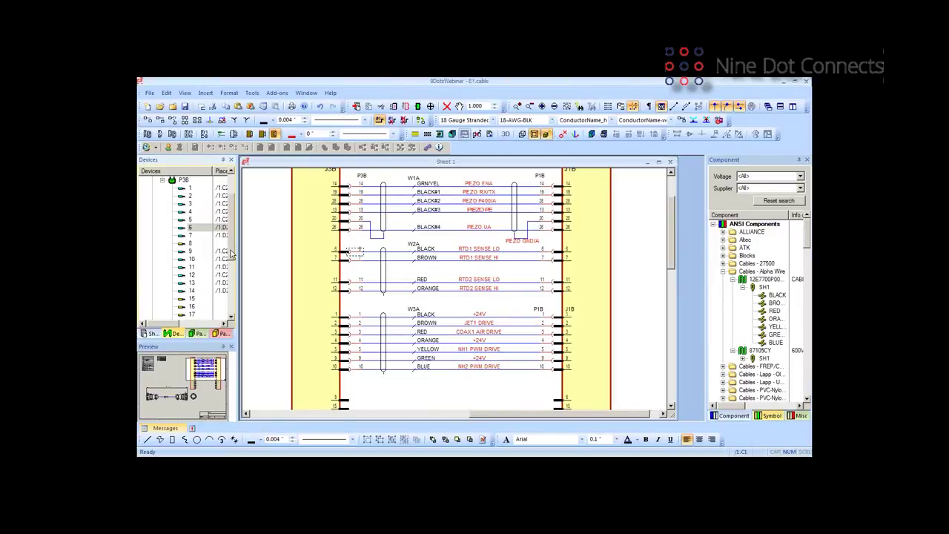
Preview P3B#1 in the device tree, expand its connector view, and show that view's symbol on the cable drawing.
scroll(233, 257, "down", 2)
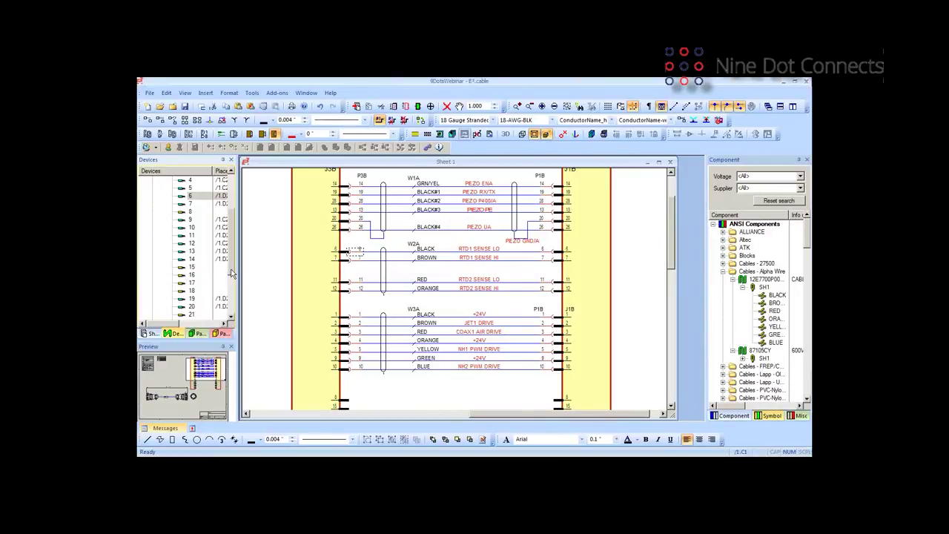
scroll(233, 274, "down", 3)
scroll(231, 298, "down", 1)
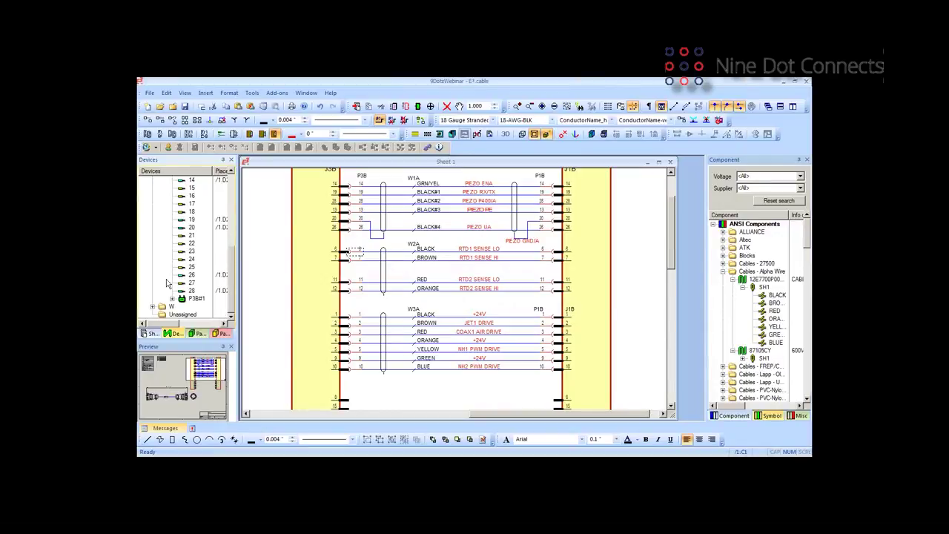
left_click(185, 300)
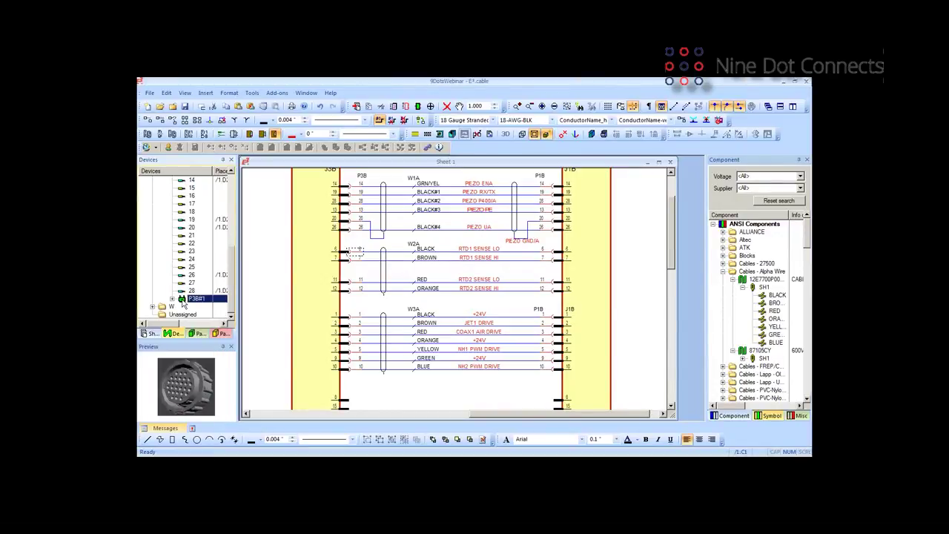
left_click(171, 299)
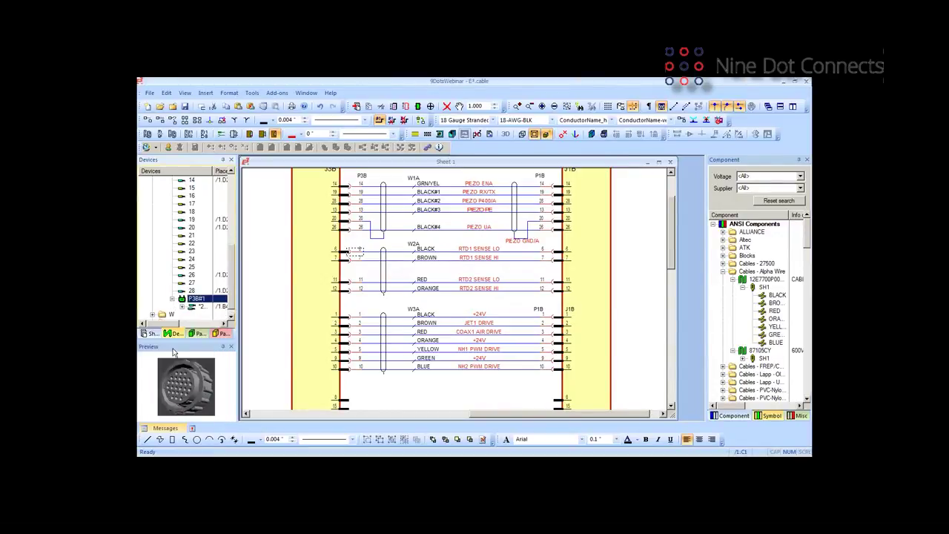
left_click(195, 307)
double_click(194, 309)
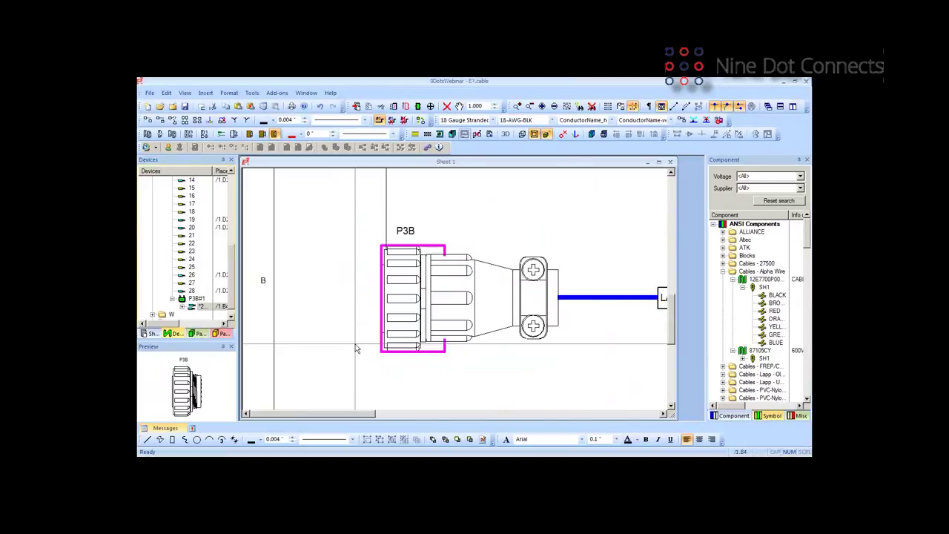
scroll(355, 348, "down", 5)
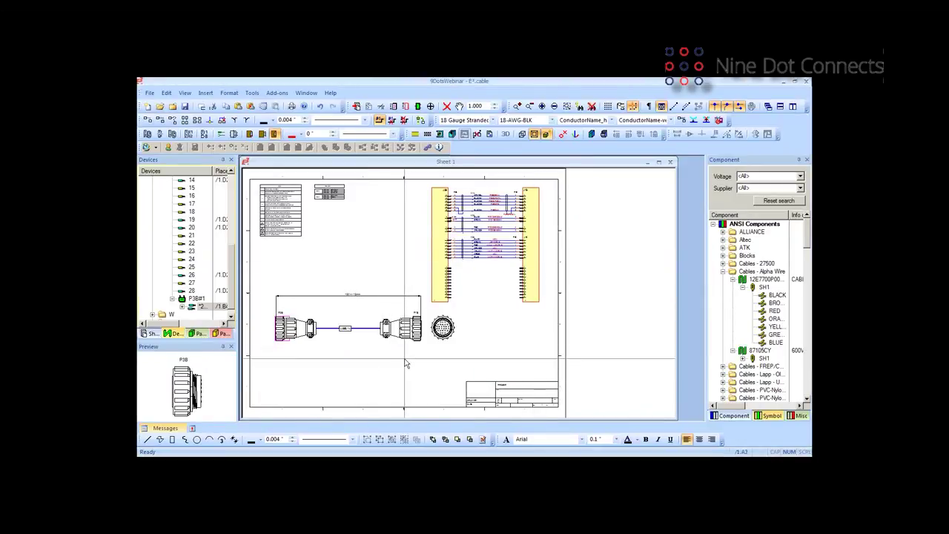
Switch to the 9DotsWebinar2 project and open its empty sheet 2.
mouse_move(405, 455)
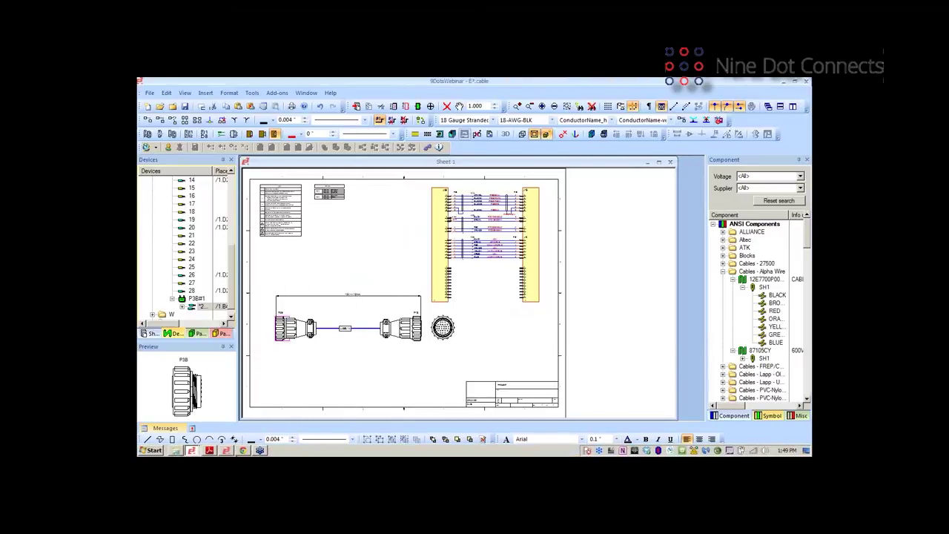
left_click(191, 451)
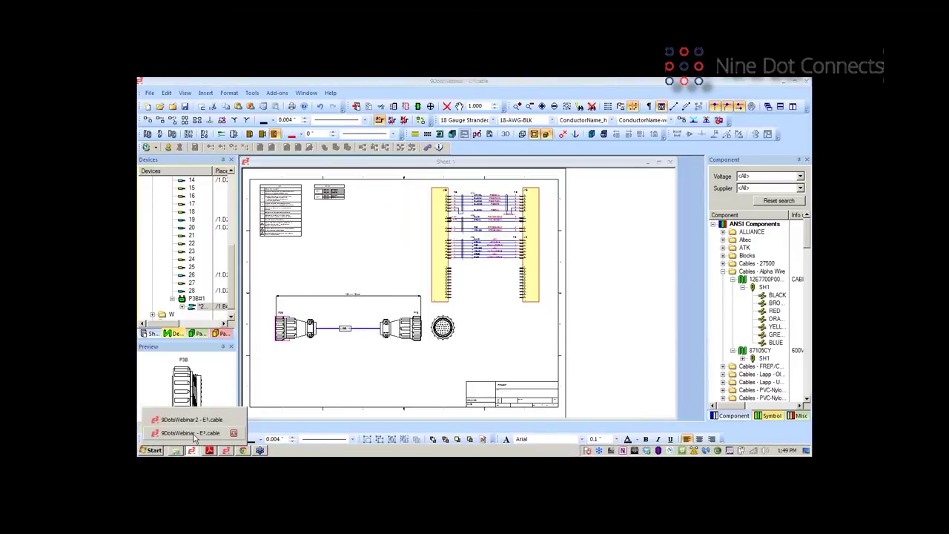
left_click(189, 420)
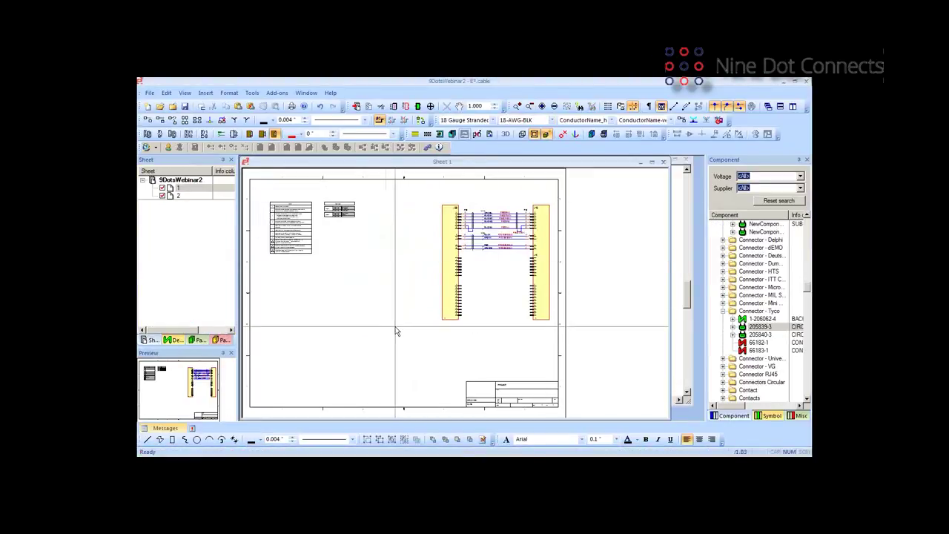
left_click(185, 197)
double_click(185, 196)
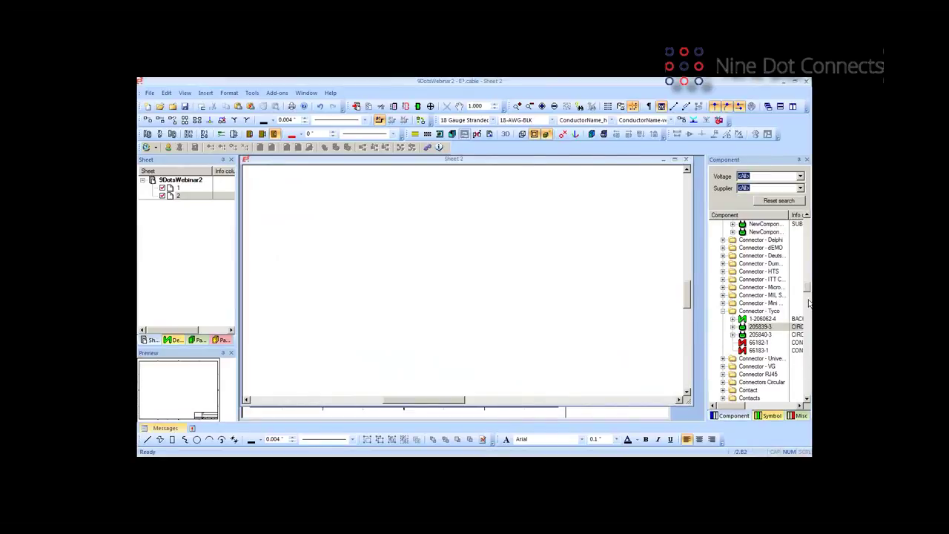
Place component D-Sub-09 from the Connector - D-Sub library on the empty sheet 2.
left_click_drag(809, 292, 808, 280)
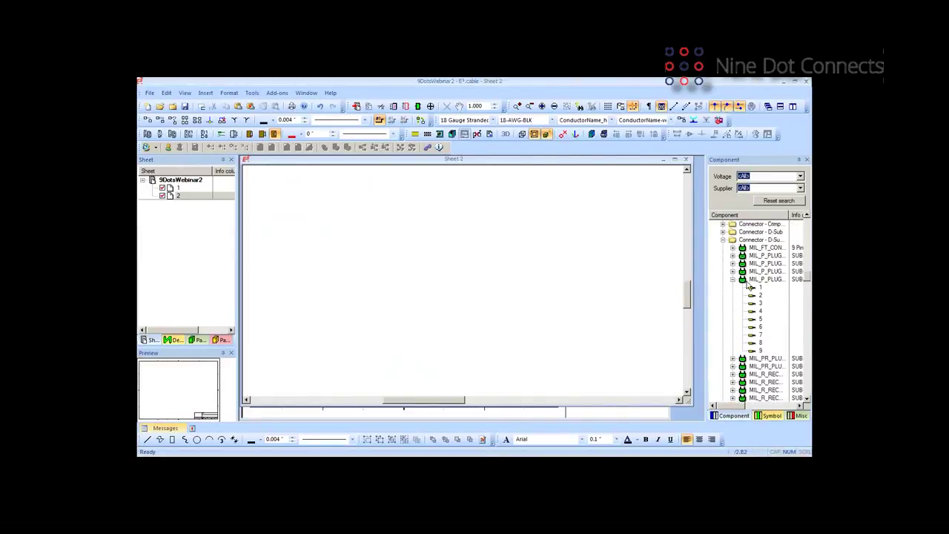
left_click(723, 231)
left_click(751, 232)
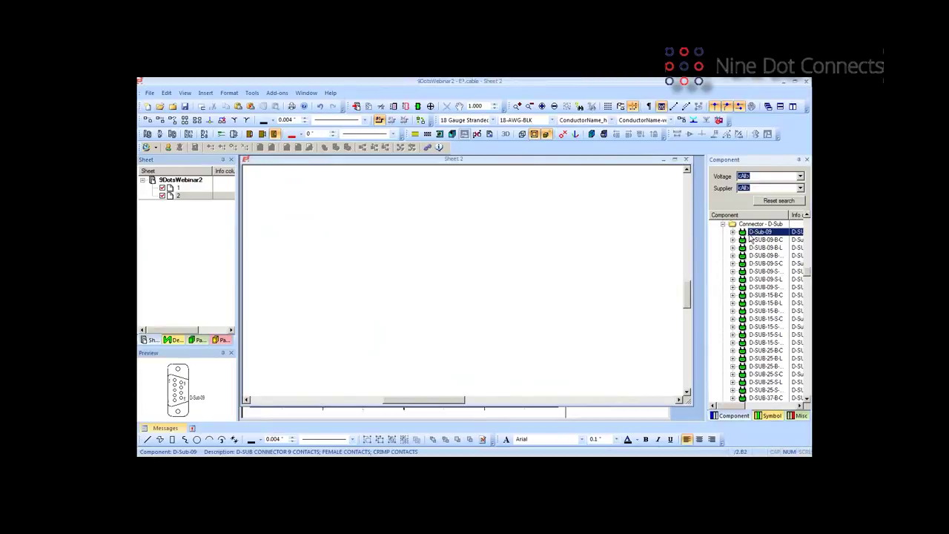
left_click_drag(753, 237, 359, 218)
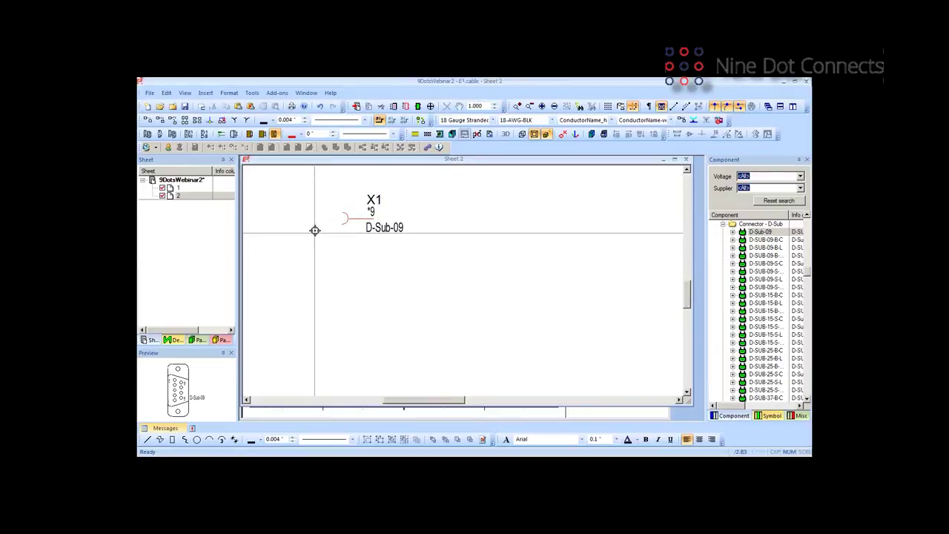
Try to start a connection from the D-Sub-09 symbol with mating connector D-SUB-09-S-C attached.
left_click(336, 217)
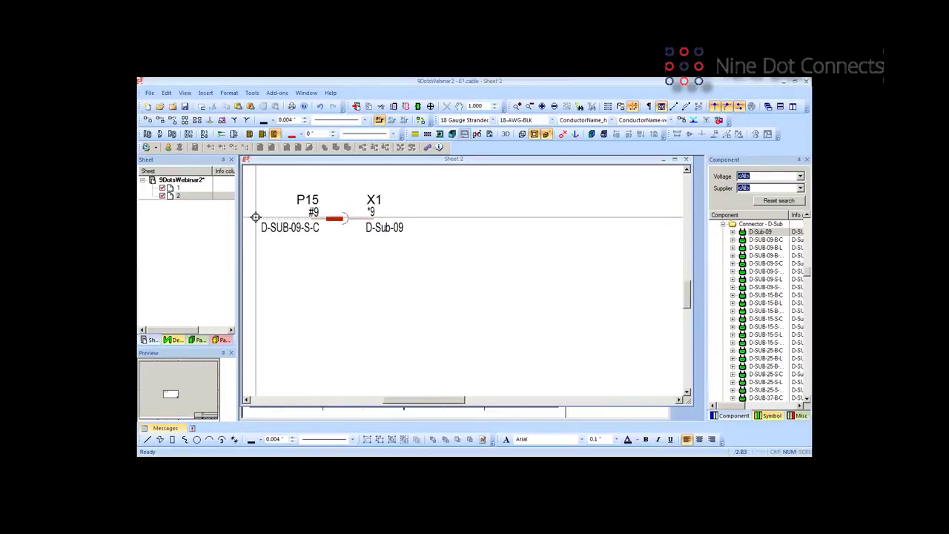
scroll(249, 229, "left", 3)
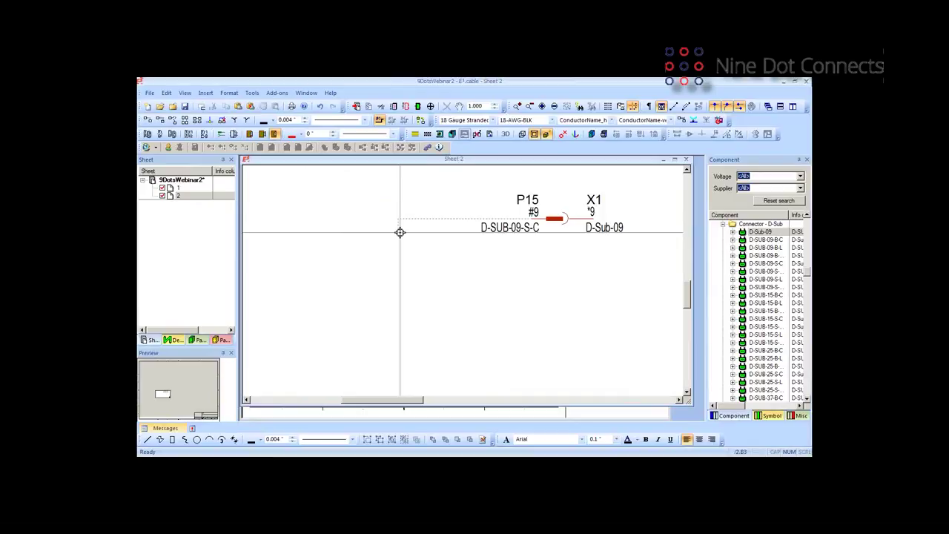
key("Delete")
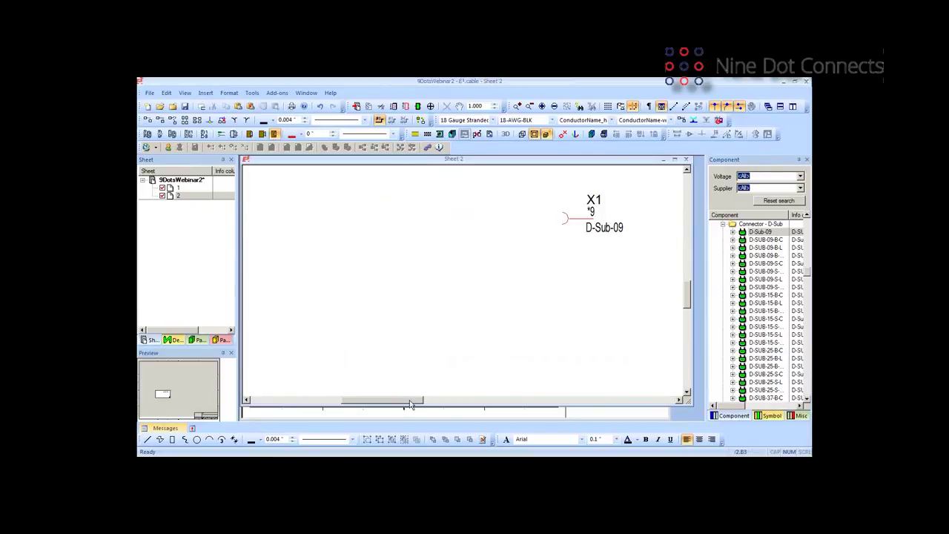
left_click_drag(409, 401, 452, 407)
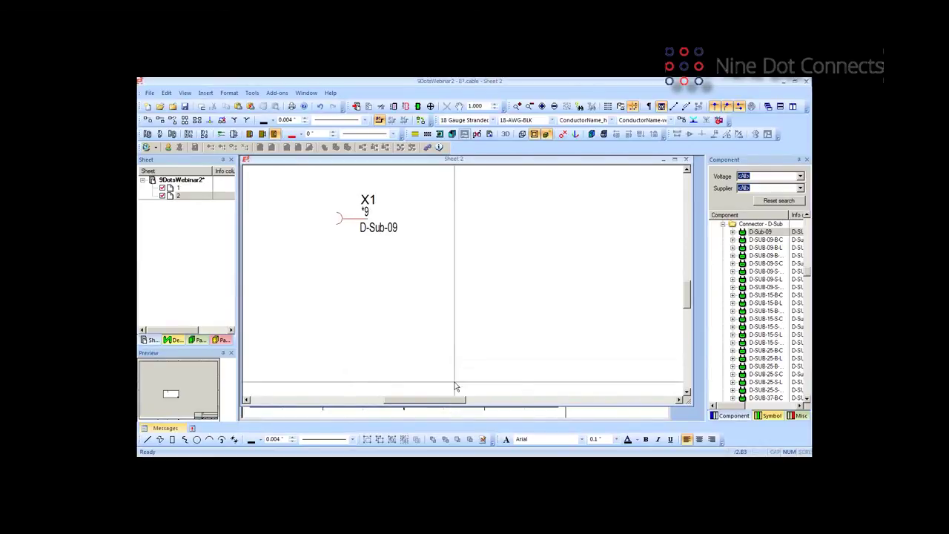
Jump from the placed D-Sub-09 connector to the device tree and expand its block to list the pins.
right_click(756, 232)
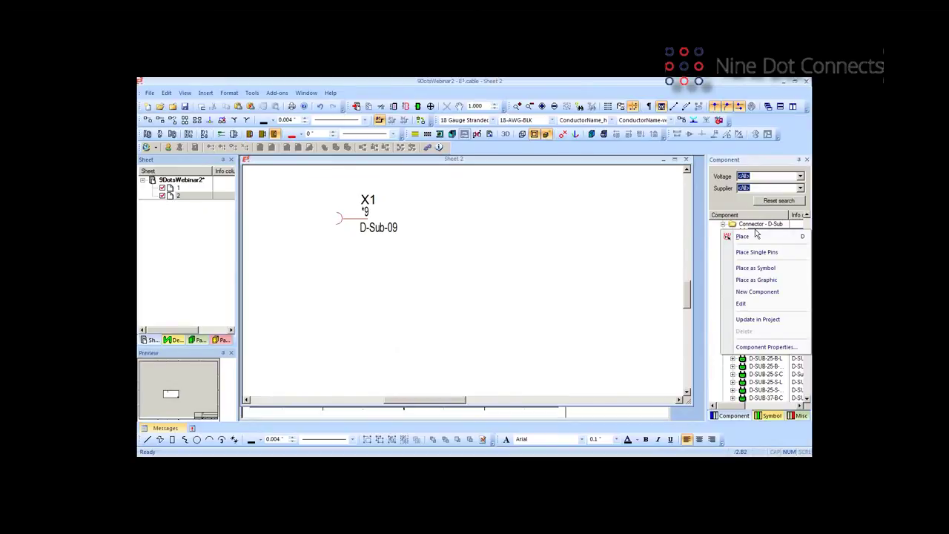
left_click(348, 224)
right_click(348, 224)
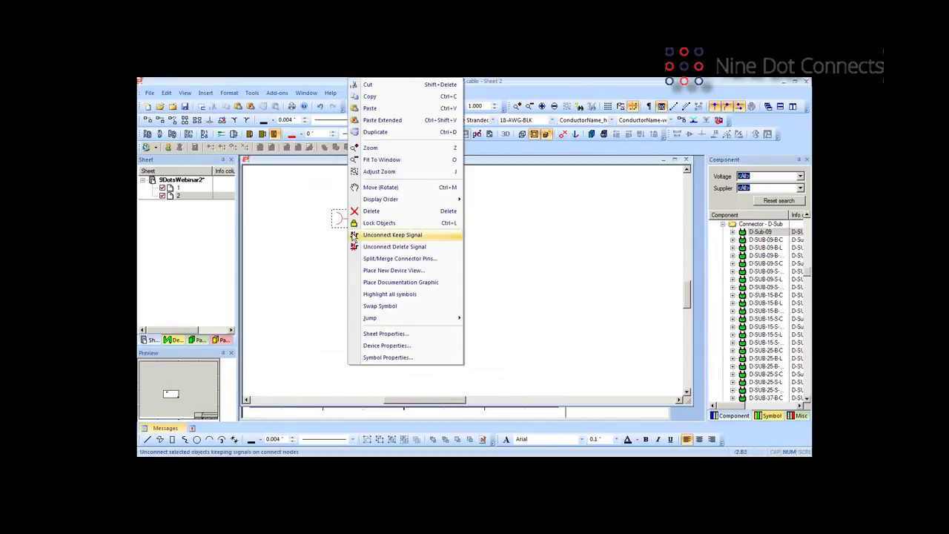
mouse_move(391, 315)
left_click(494, 318)
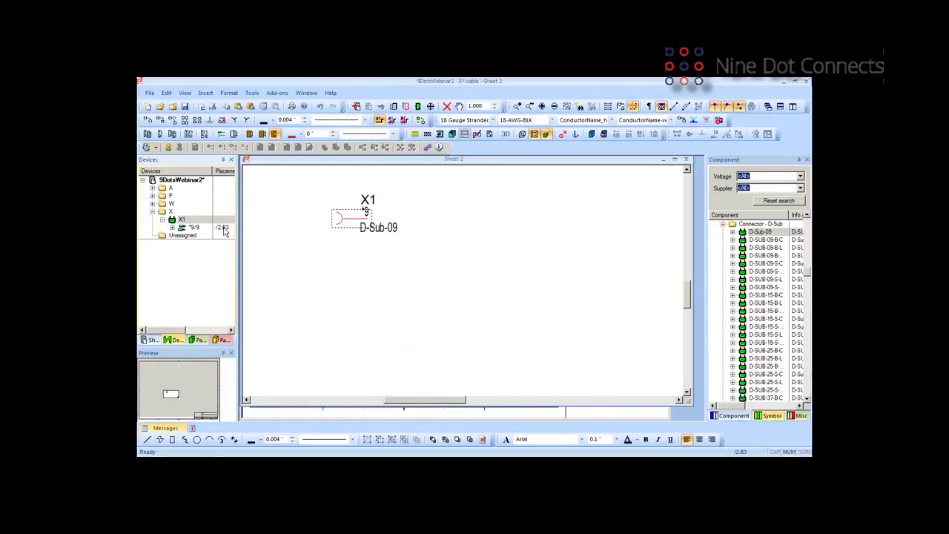
left_click(172, 228)
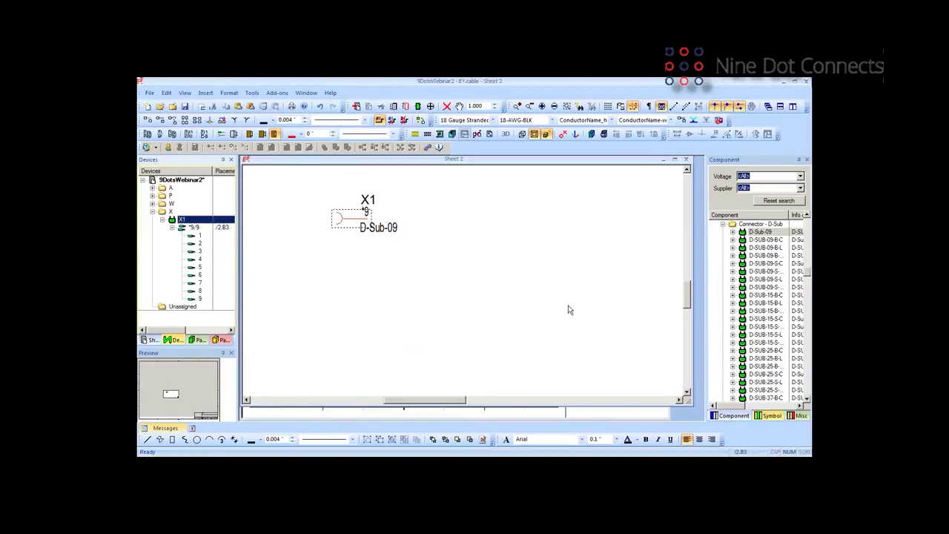
Place component D-Sub-09 as single pins on sheet 2, beside connector X1.
right_click(748, 233)
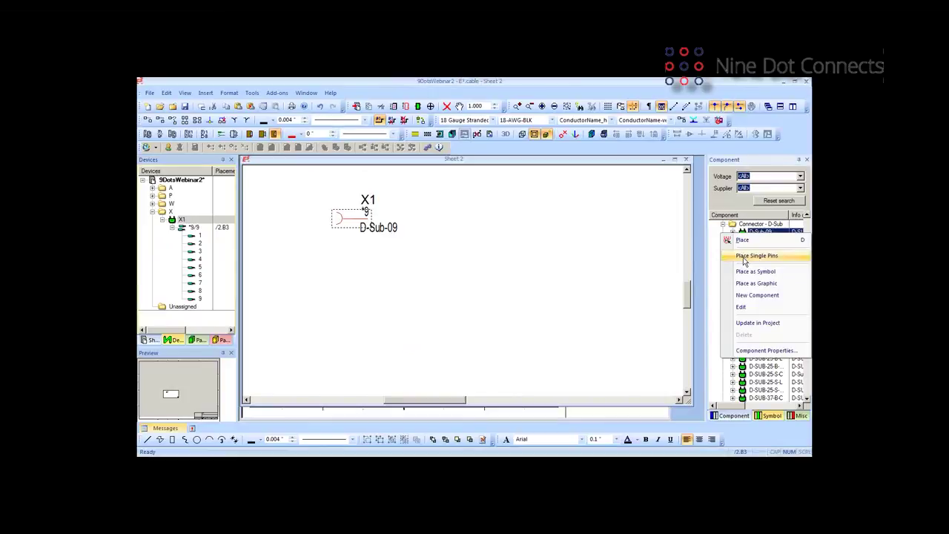
left_click(755, 252)
left_click(499, 226)
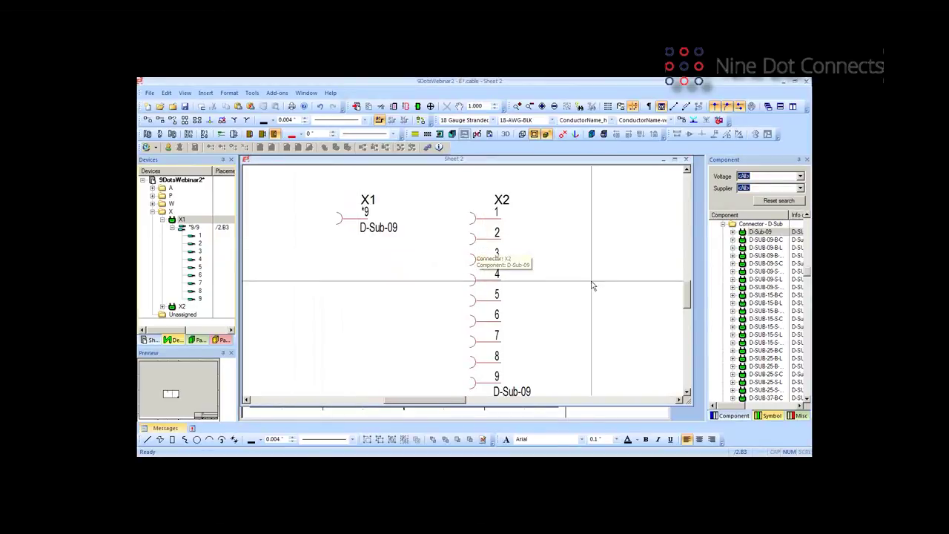
Locate pin 3 of connector X2 from the device tree and move it away from the connector's other pins on sheet 2.
left_click(162, 307)
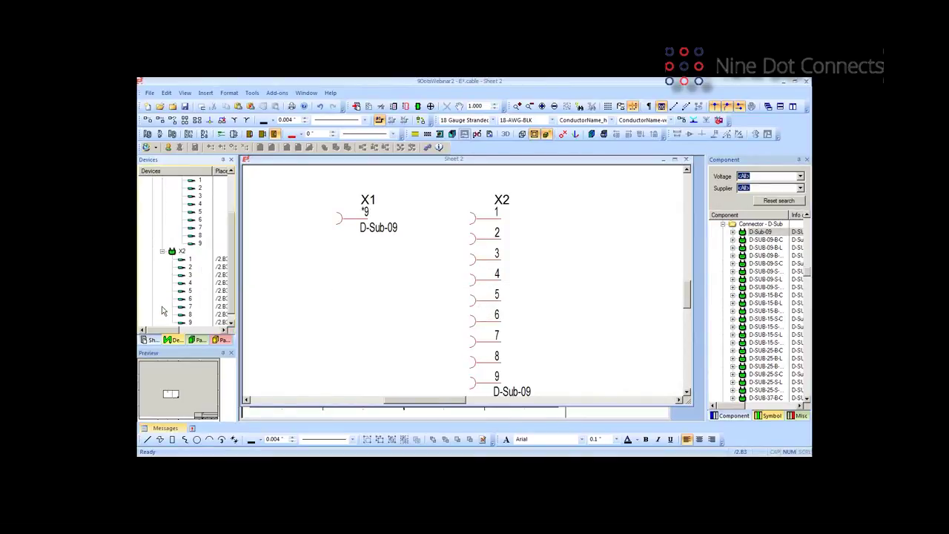
left_click(187, 258)
left_click(189, 267)
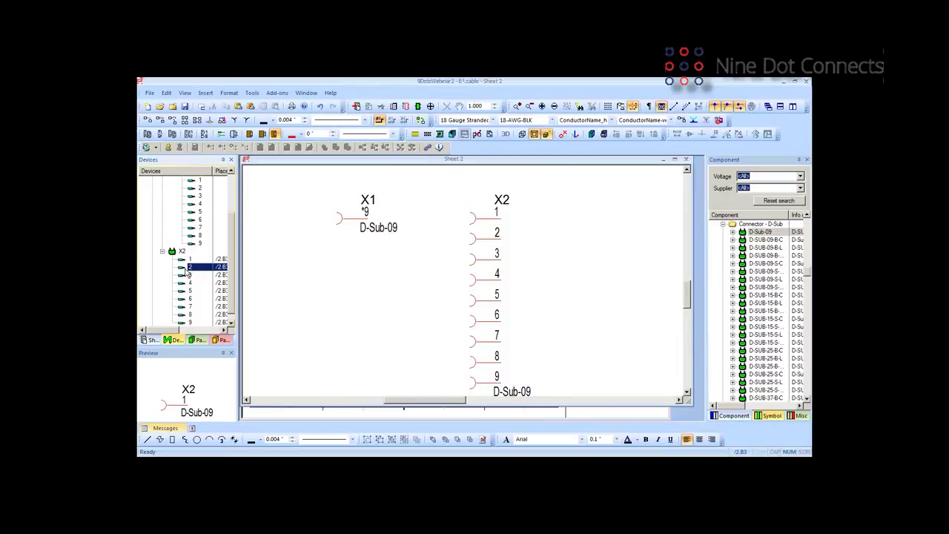
left_click(186, 275)
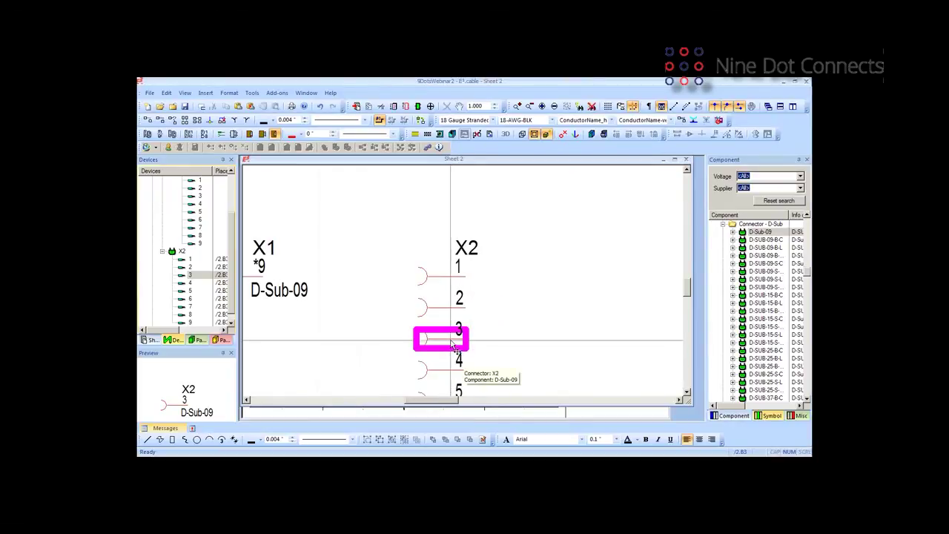
left_click_drag(449, 342, 587, 294)
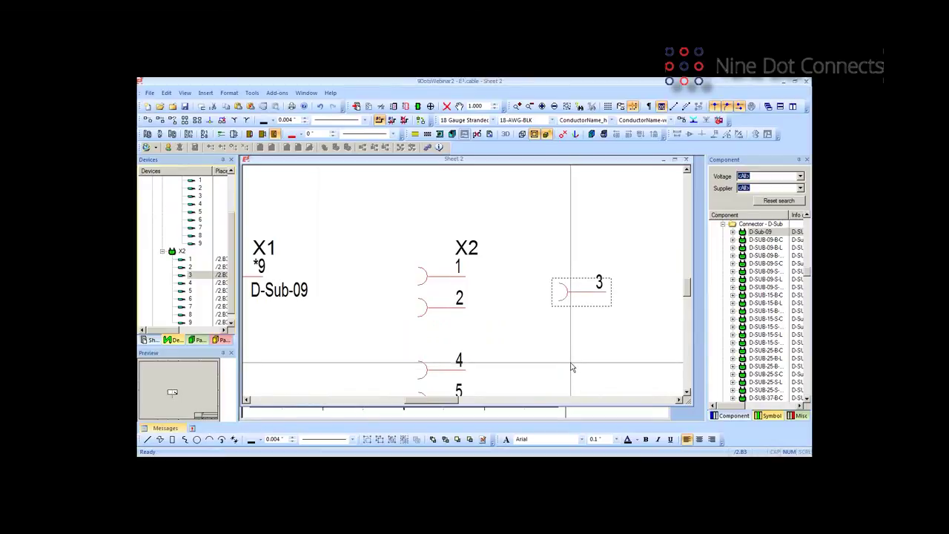
Add a new sheet 3 to the 9DotsWebinar2 project.
left_click(150, 340)
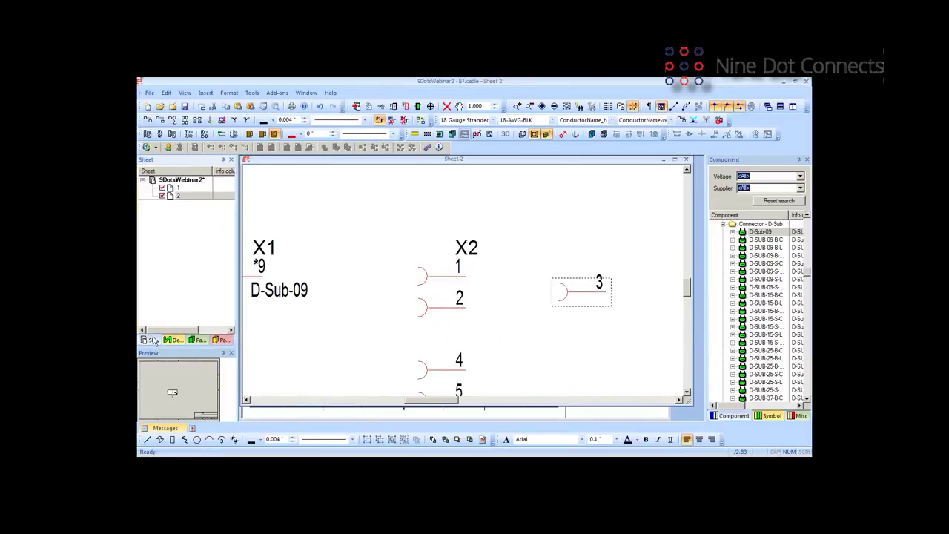
right_click(186, 195)
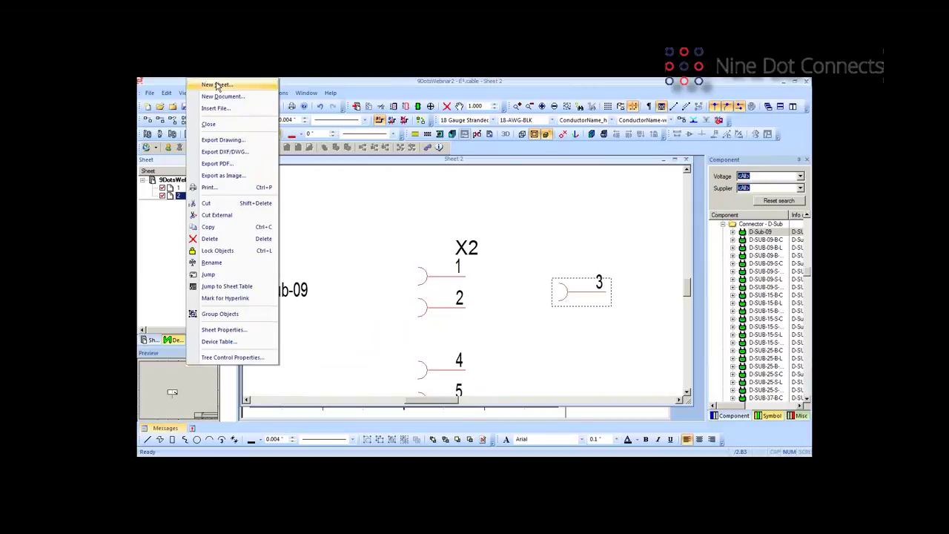
left_click(224, 88)
left_click(480, 341)
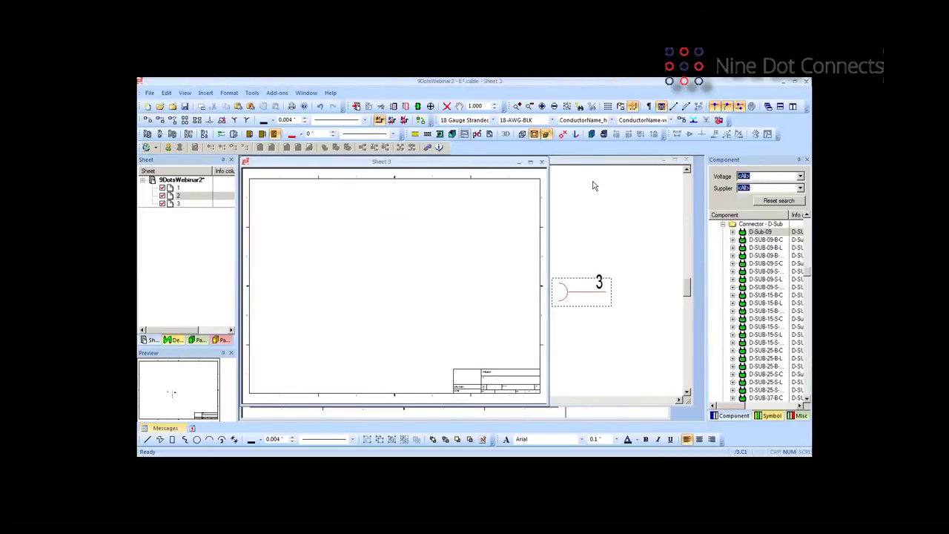
Move pin 3 of connector X2 from sheet 2 onto sheet 3.
key("ctrl+Tab")
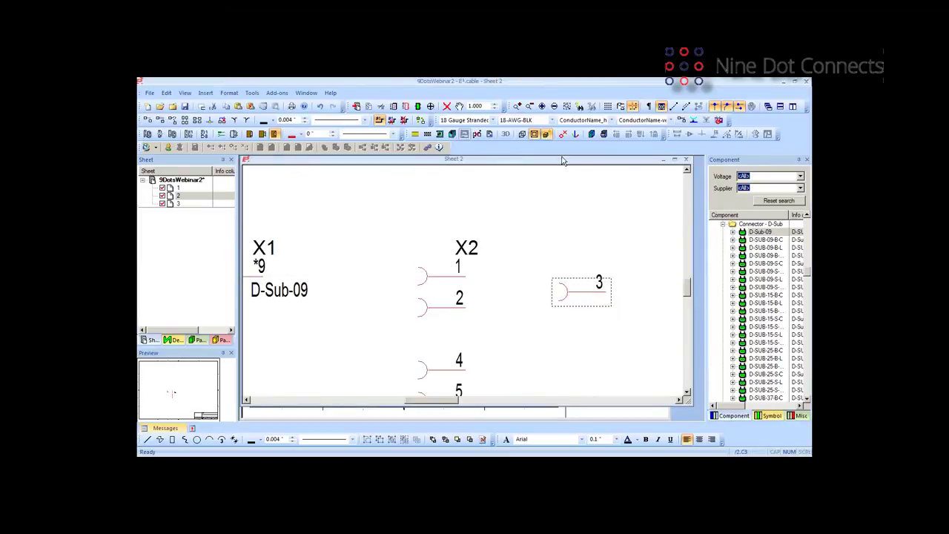
left_click_drag(554, 163, 596, 173)
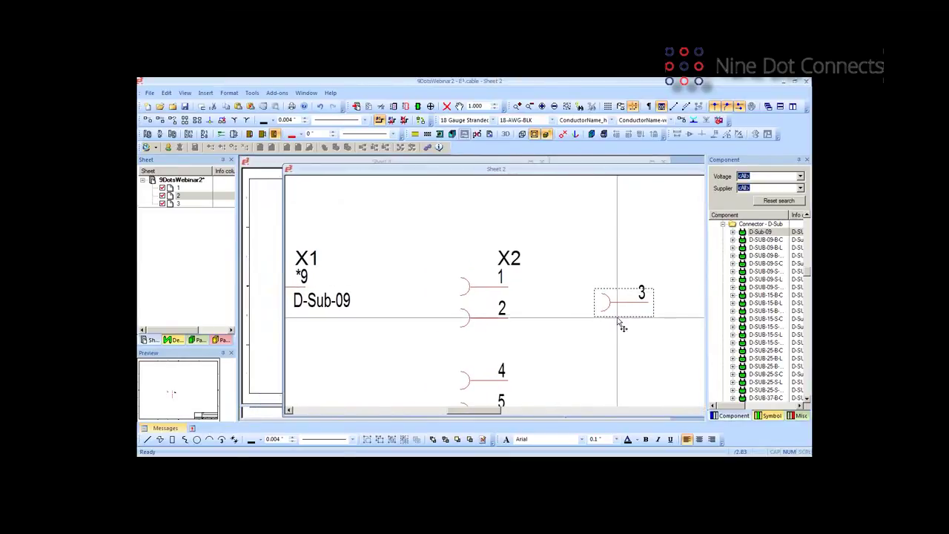
left_click(275, 261)
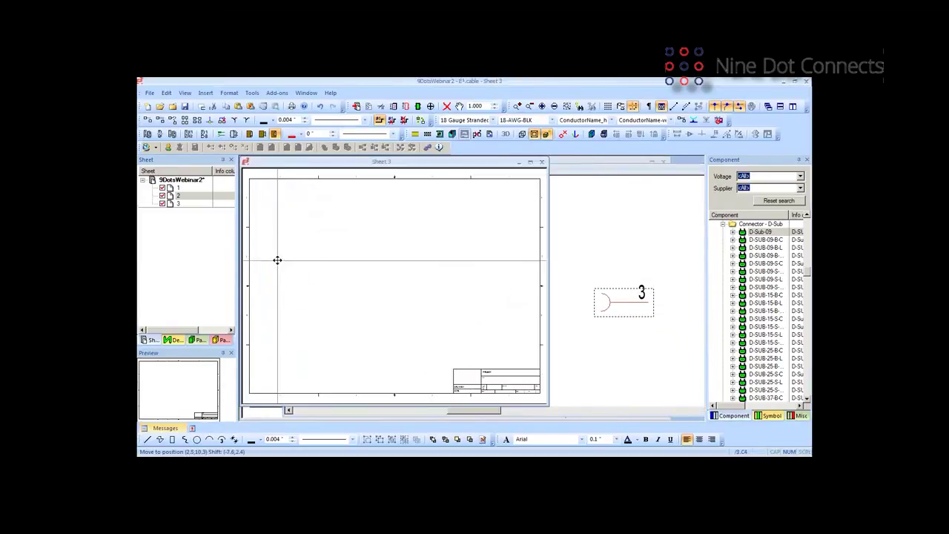
left_click_drag(274, 232, 297, 252)
Jump from pin 3 on sheet 3 to its entry in the device tree to check its placement.
right_click(354, 275)
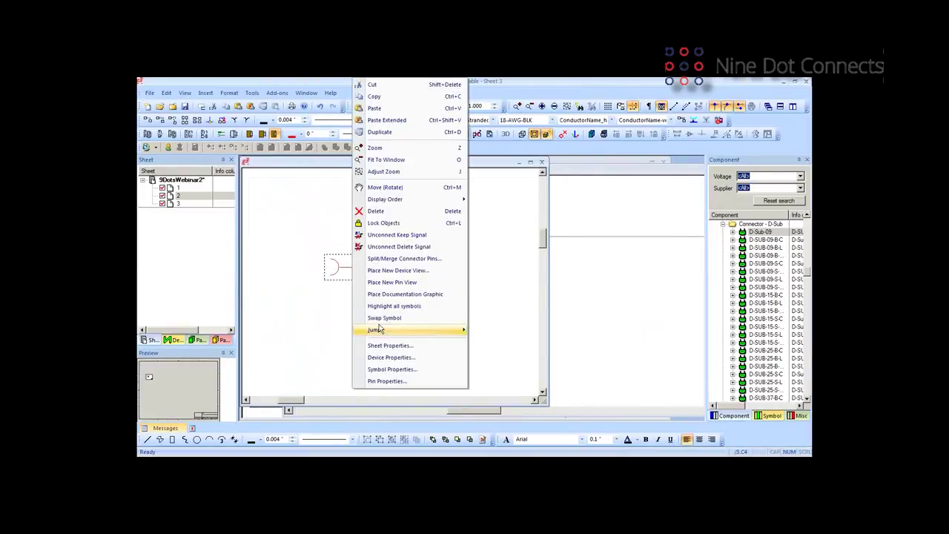
mouse_move(382, 330)
left_click(489, 332)
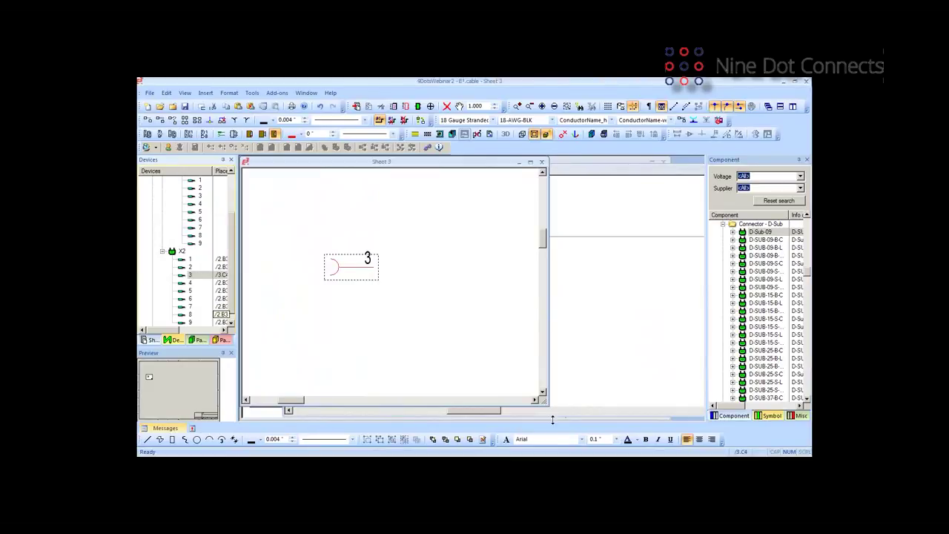
Return to sheet 2 and place only pins 1 to 4 and 7 of component D-Sub-09 beside connector X2.
left_click(597, 379)
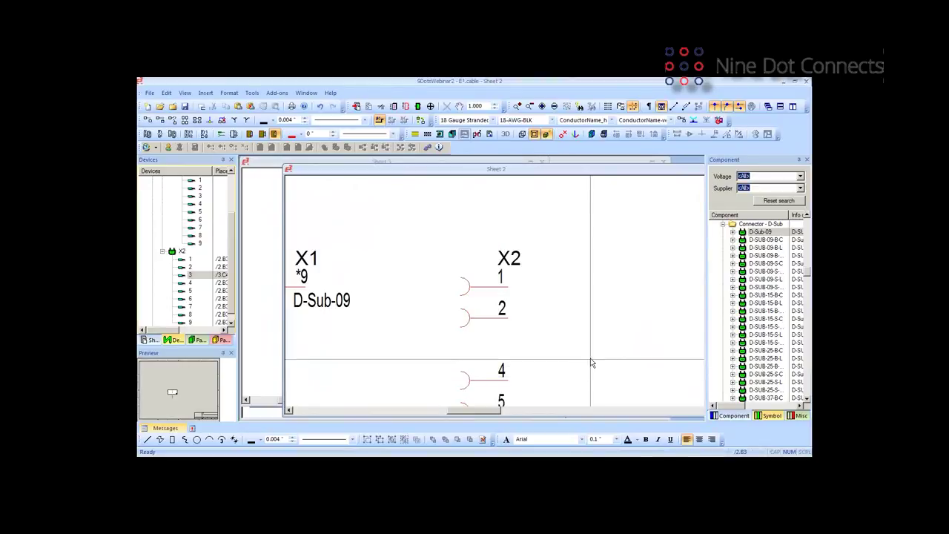
double_click(577, 169)
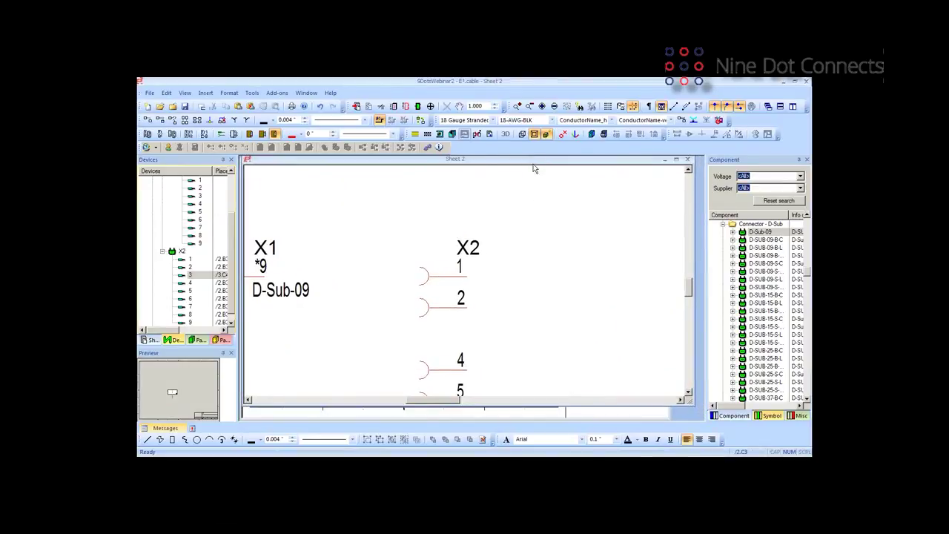
scroll(581, 308, "down", 2)
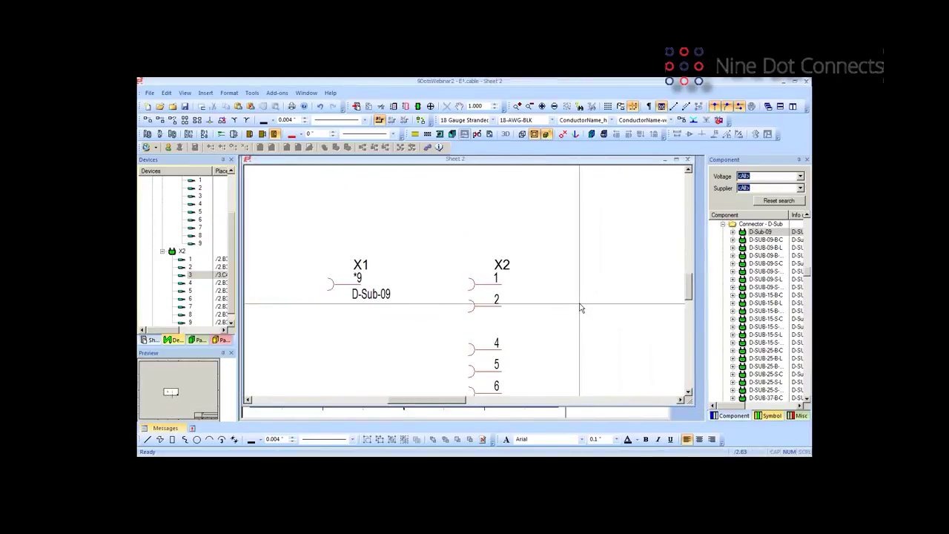
scroll(688, 300, "down", 1)
scroll(689, 300, "down", 2)
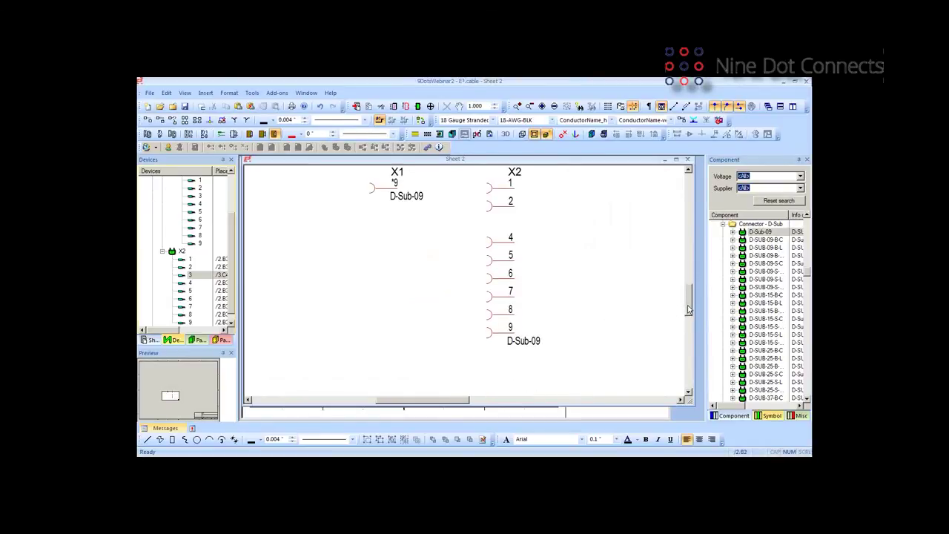
left_click(733, 233)
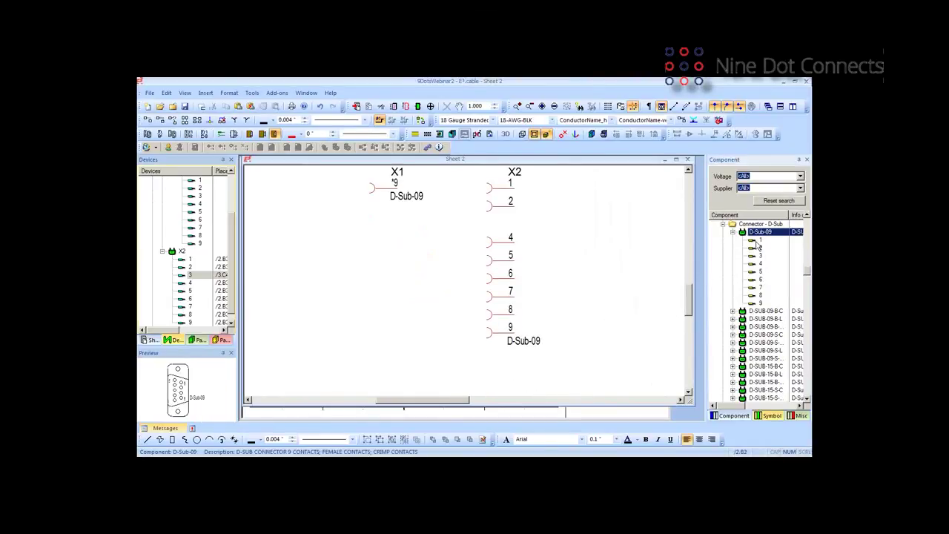
left_click(758, 241)
left_click(766, 261, "shift")
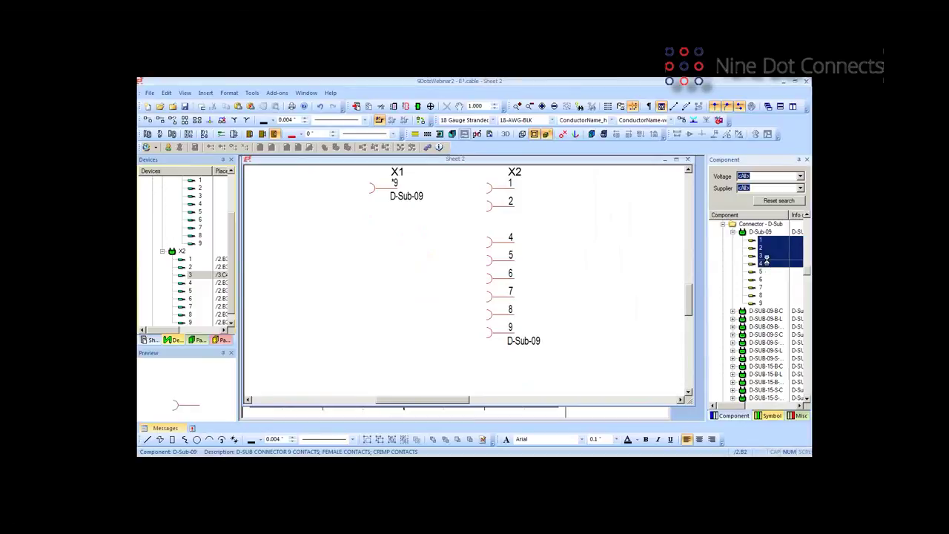
left_click(767, 288, "ctrl")
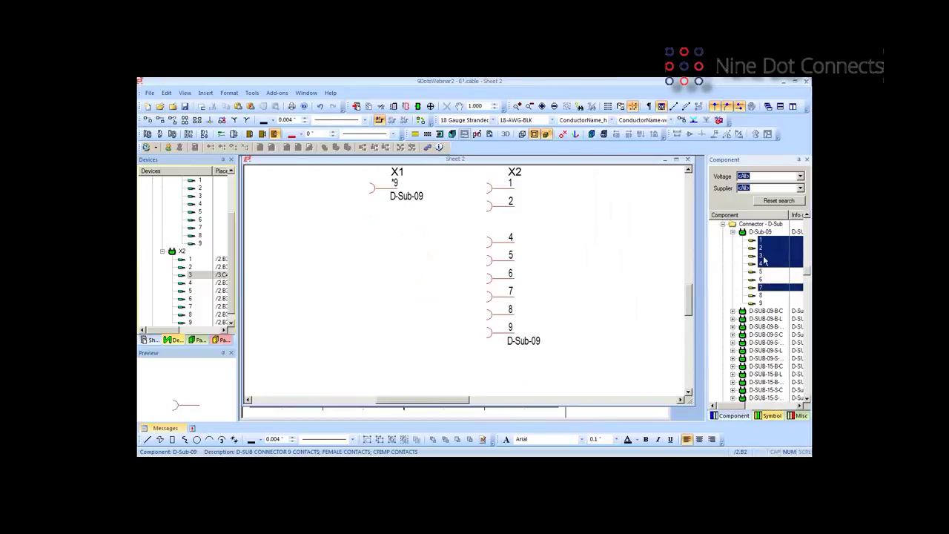
left_click_drag(772, 243, 620, 206)
Jump from pin 1 of connector X3 to the device tree and examine which of its pins are placed.
right_click(616, 200)
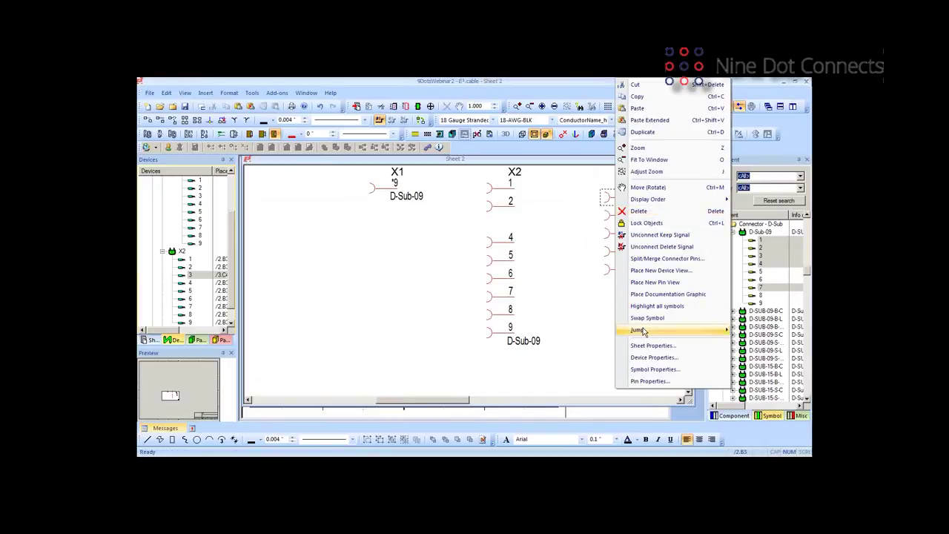
mouse_move(645, 330)
left_click(611, 331)
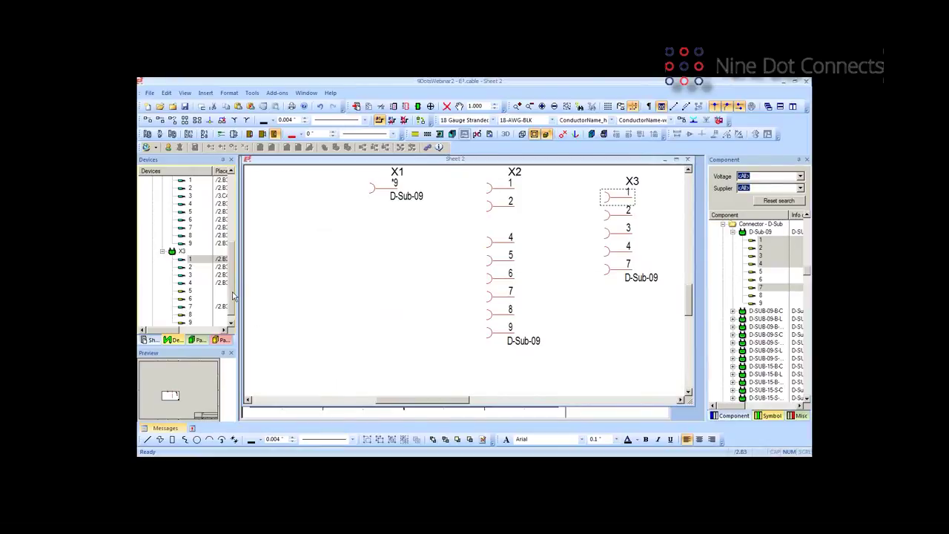
left_click_drag(233, 296, 233, 303)
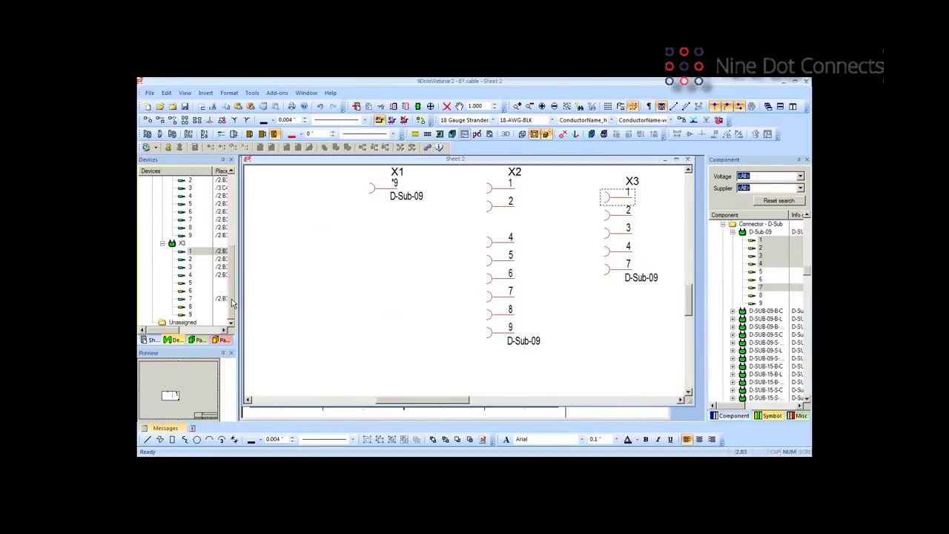
left_click(204, 252)
Place component MIL_P_PLUG_9_M from the second D-Sub library as a compact symbol in the free area beside X3.
left_click_drag(427, 404, 620, 412)
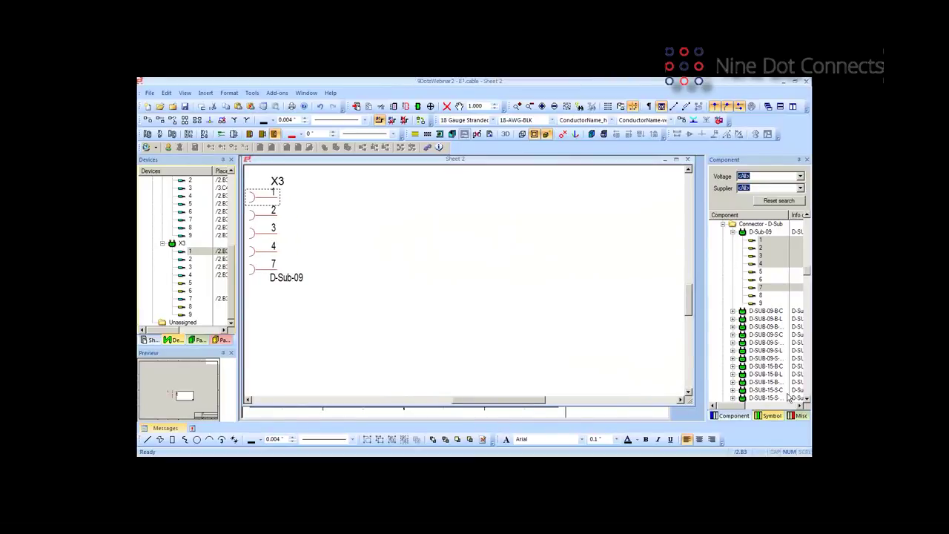
left_click(723, 224)
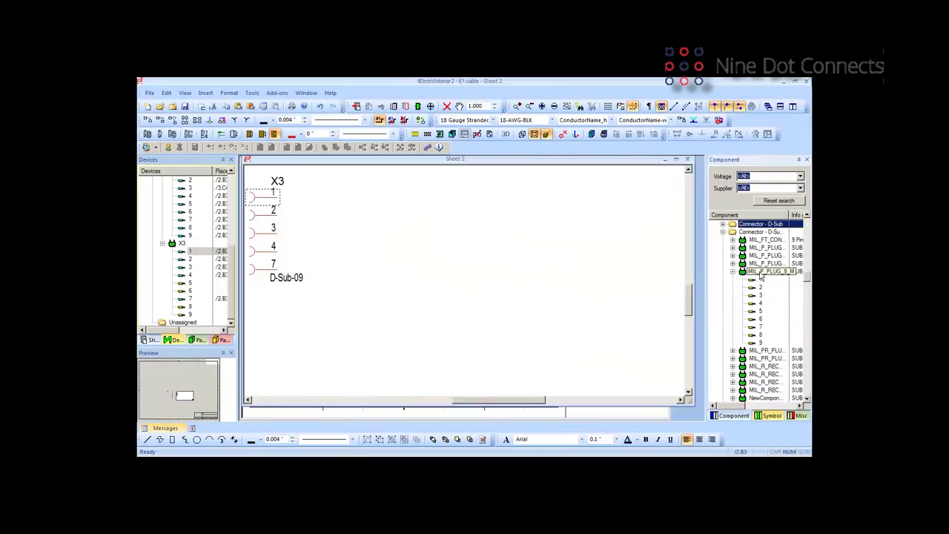
left_click_drag(764, 271, 414, 237)
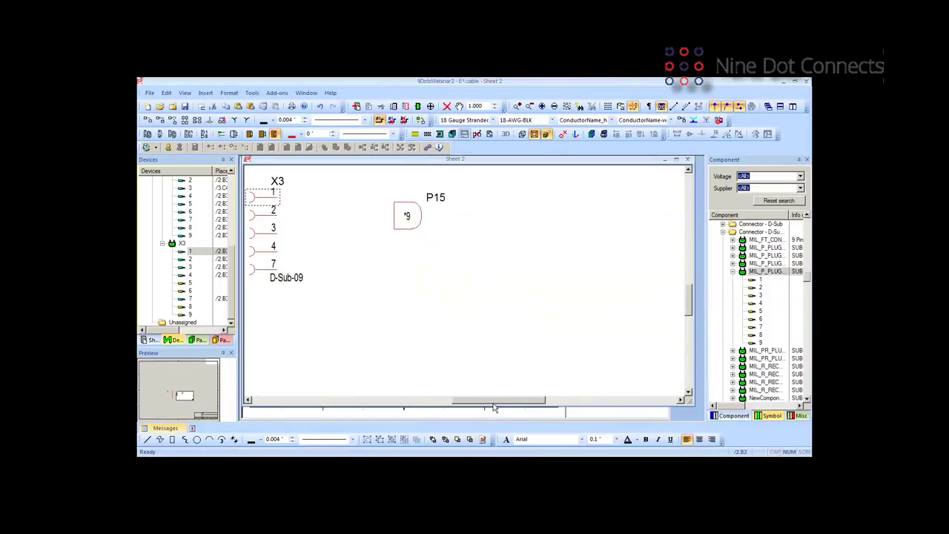
Place MIL_P_PLUG_9_M again beside connector P15, with all nine pins shown individually.
left_click_drag(499, 403, 427, 400)
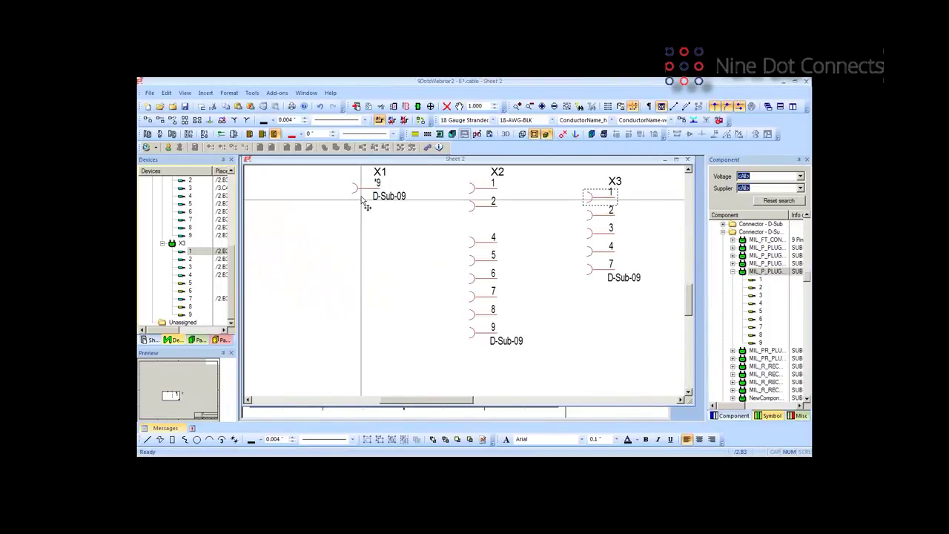
left_click_drag(457, 401, 516, 401)
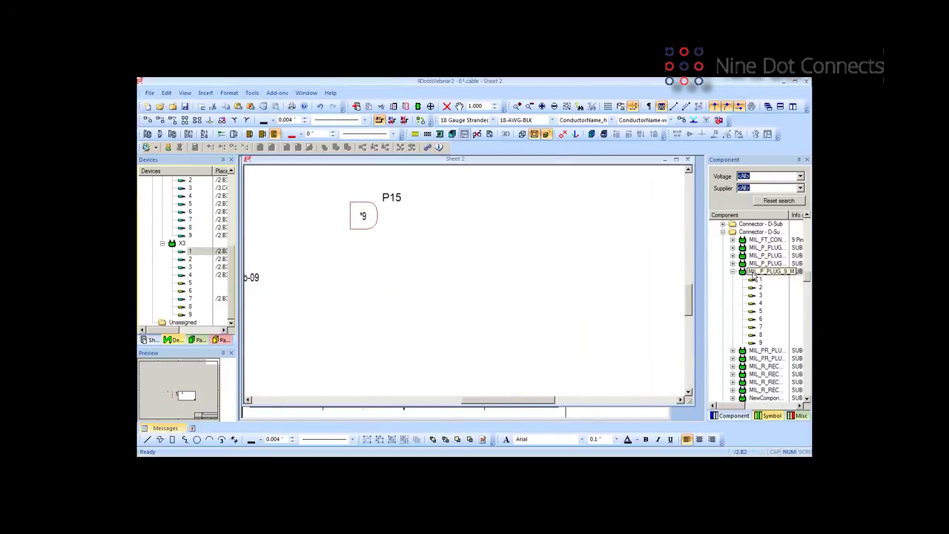
right_click(755, 275)
left_click_drag(756, 272, 459, 210)
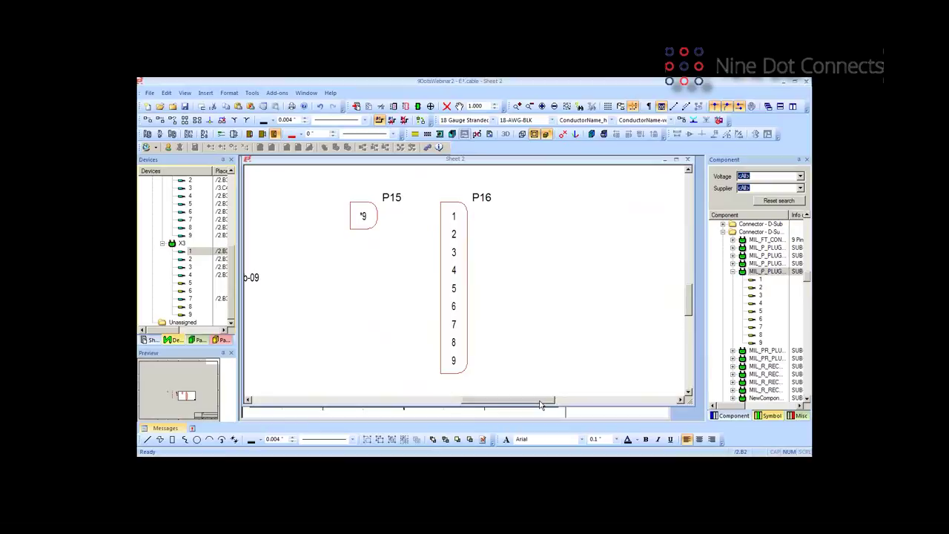
Place only pins 1 to 5 and 7 of MIL_P_PLUG_9_M beside connector P16.
left_click(765, 281)
left_click(778, 314, "shift")
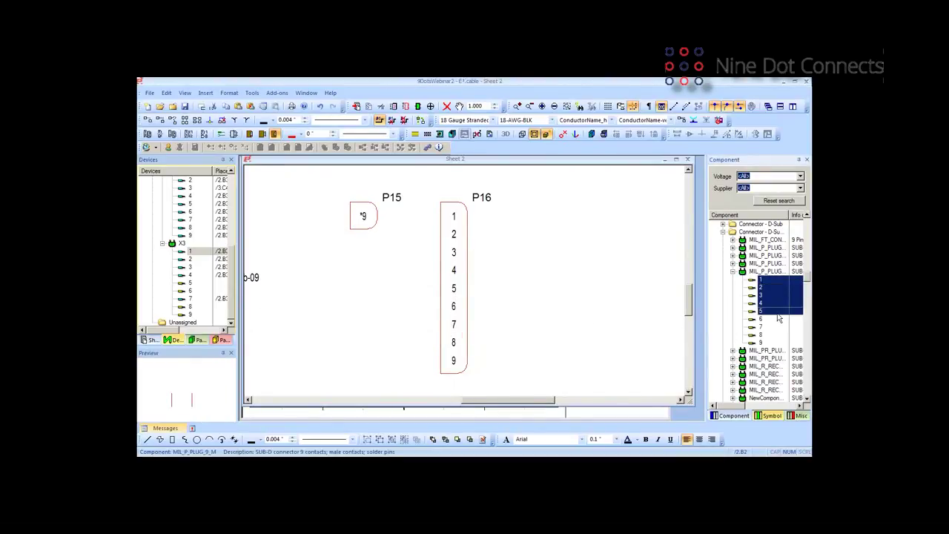
left_click(778, 329, "ctrl")
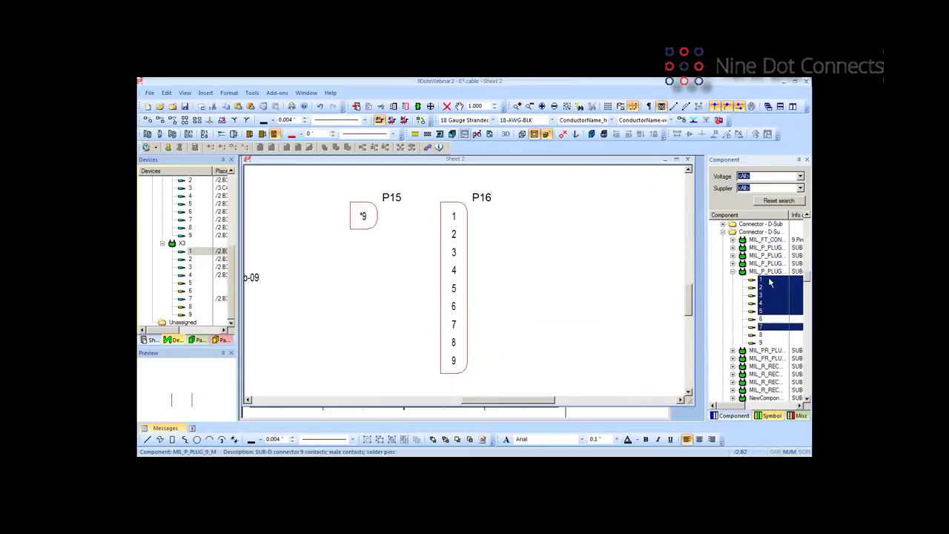
left_click_drag(771, 285, 556, 247)
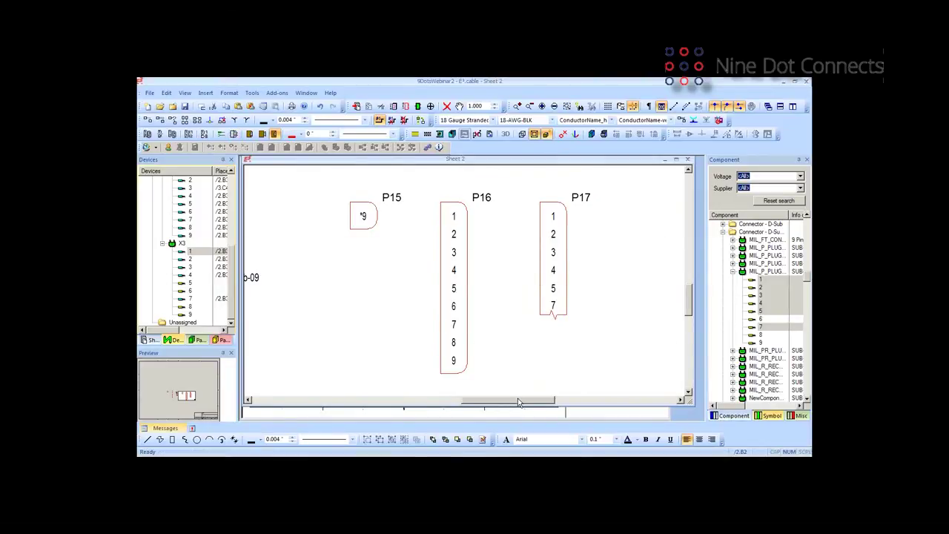
Place two facing compact MIL_P_PLUG_9_M symbols in an empty area of Sheet 2 and draw a connection between them.
left_click_drag(190, 395, 158, 367)
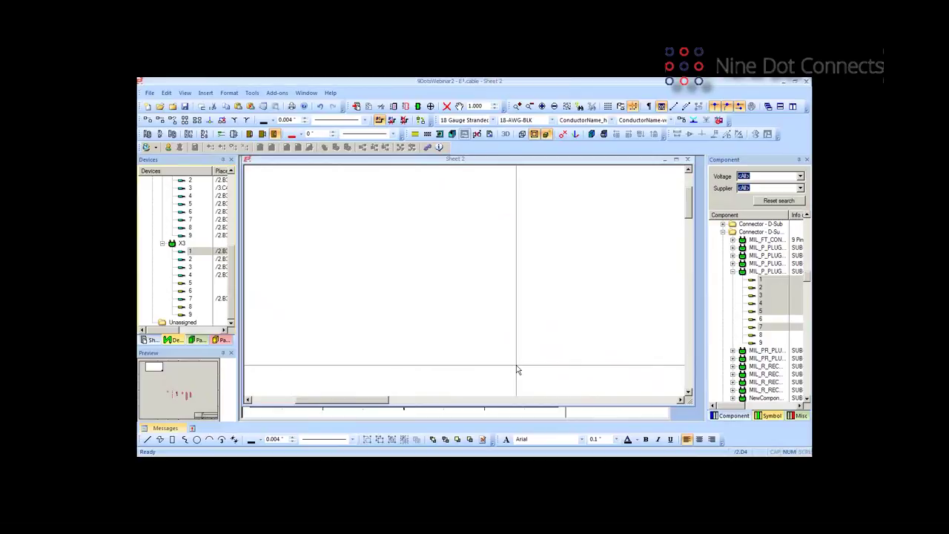
left_click(762, 271)
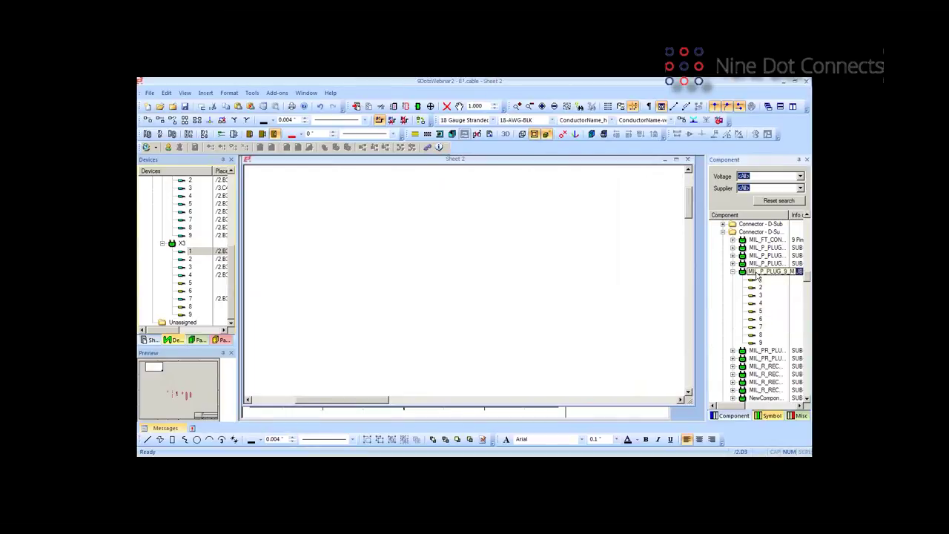
left_click(340, 236)
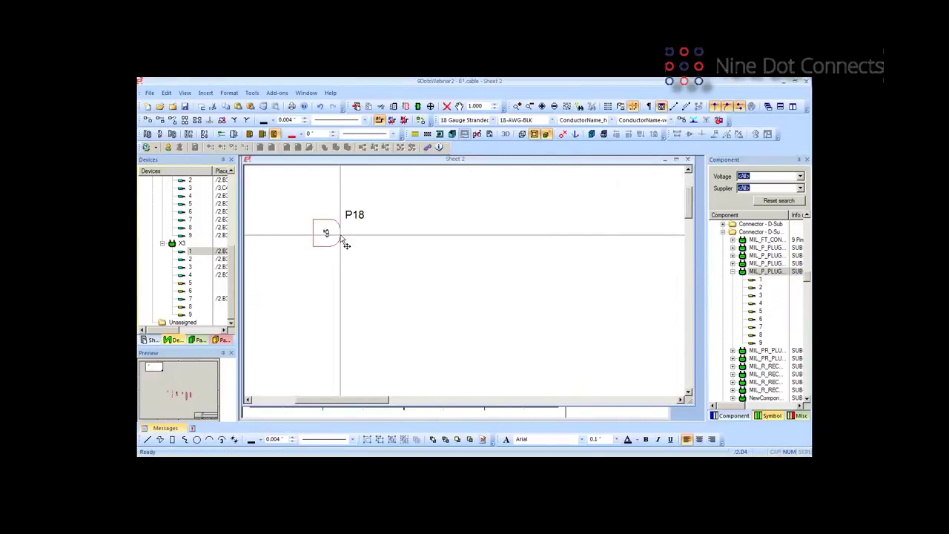
left_click_drag(764, 273, 572, 233)
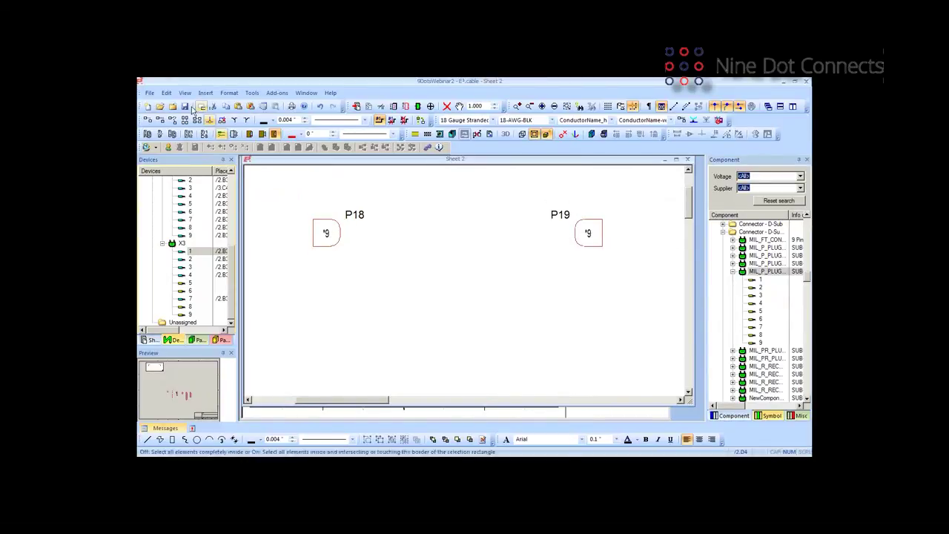
left_click(340, 233)
left_click(576, 232)
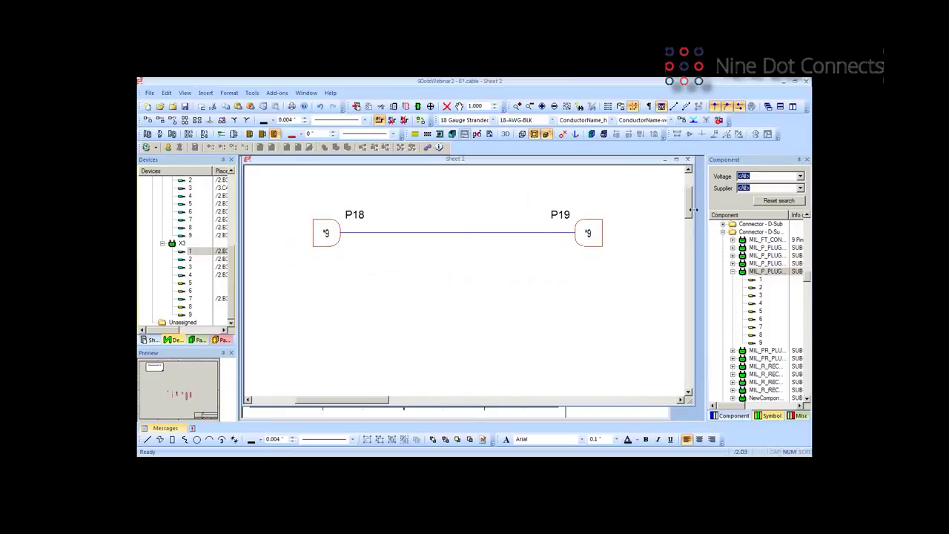
Place a new device view of connector P18, view number 1, as single pins directly below its compact symbol.
left_click_drag(691, 216, 691, 219)
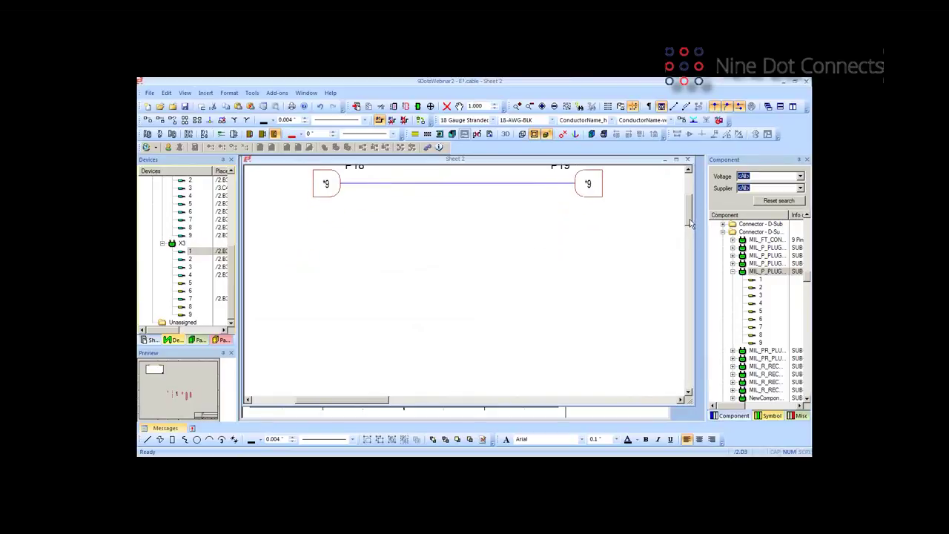
right_click(321, 199)
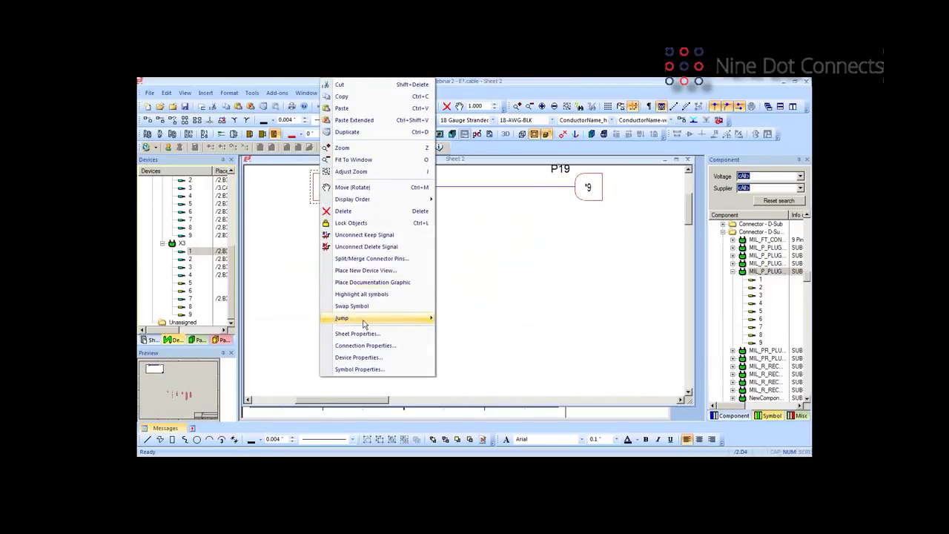
left_click(375, 275)
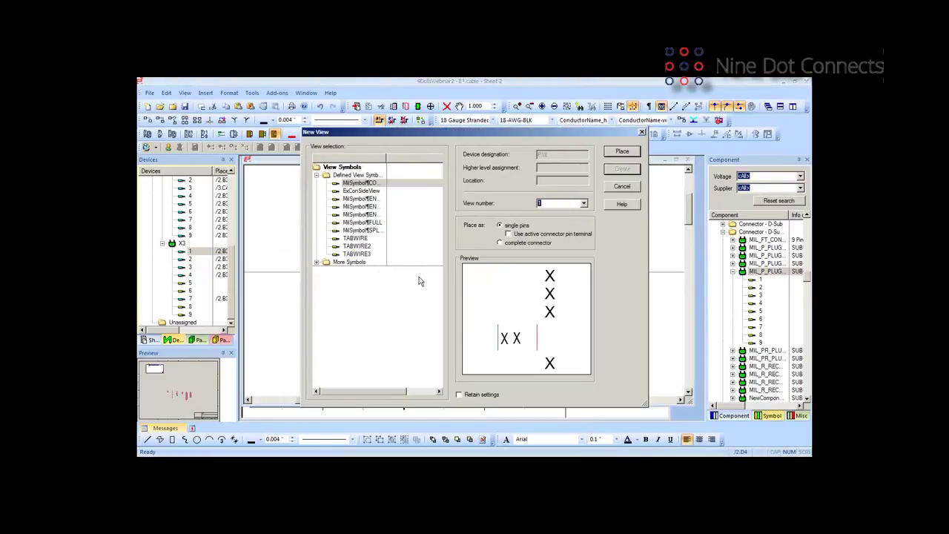
left_click(622, 153)
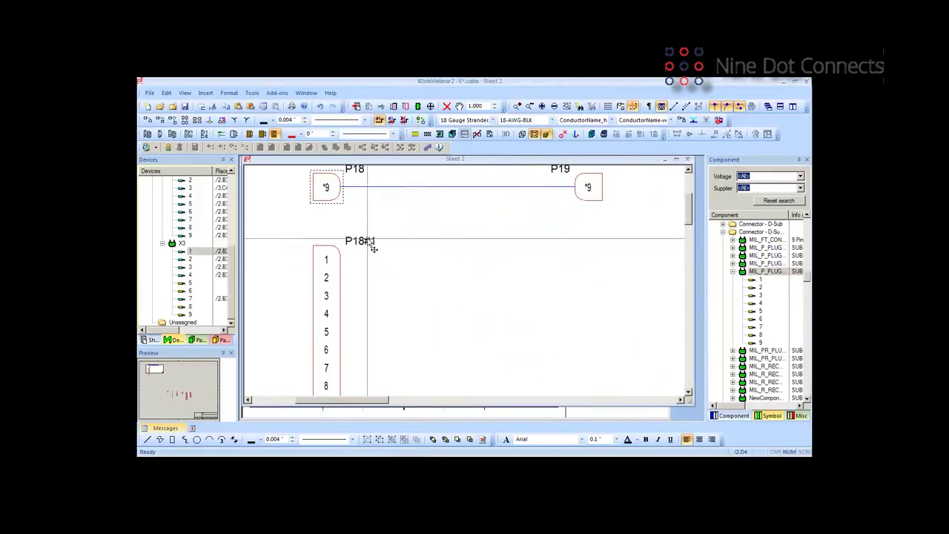
left_click(373, 249)
Open the context commands for connector P19 at the other end of the connection.
scroll(689, 215, "up", 2)
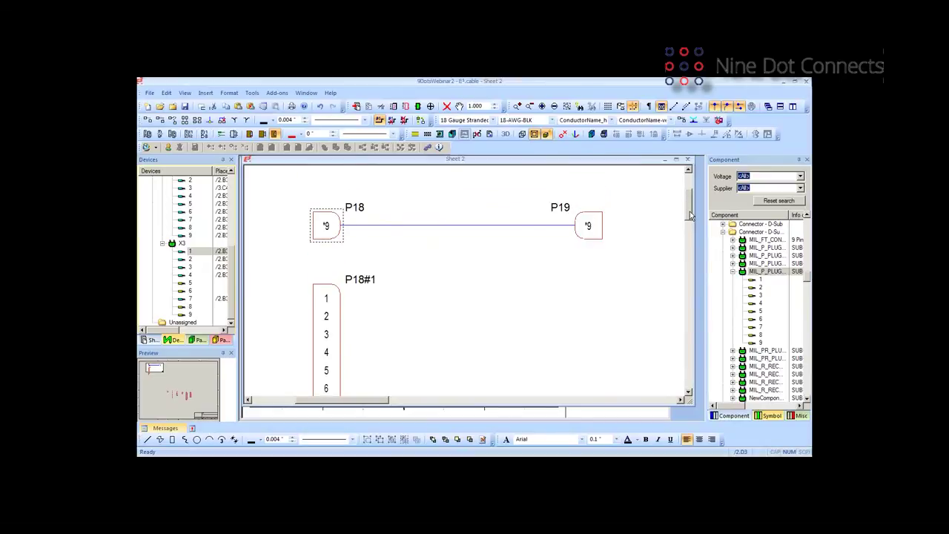
scroll(689, 215, "down", 1)
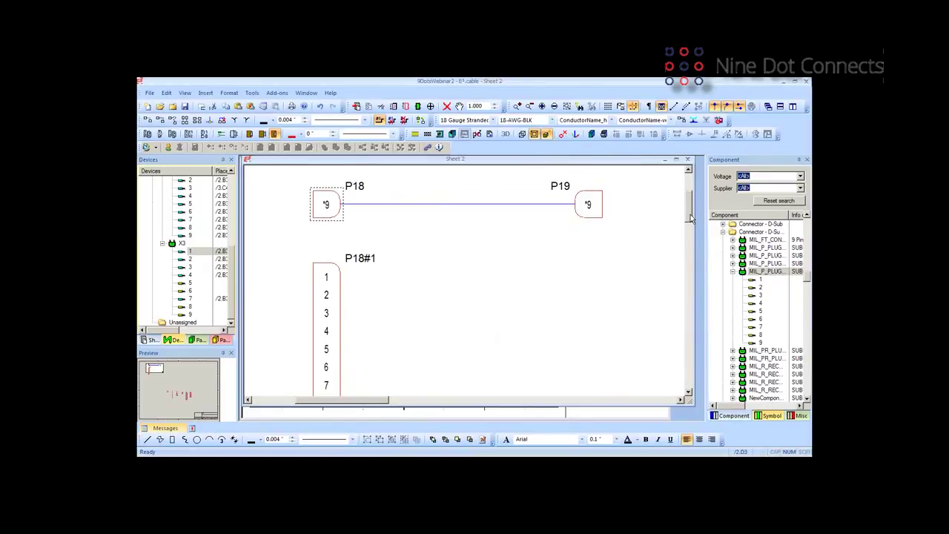
scroll(690, 217, "down", 1)
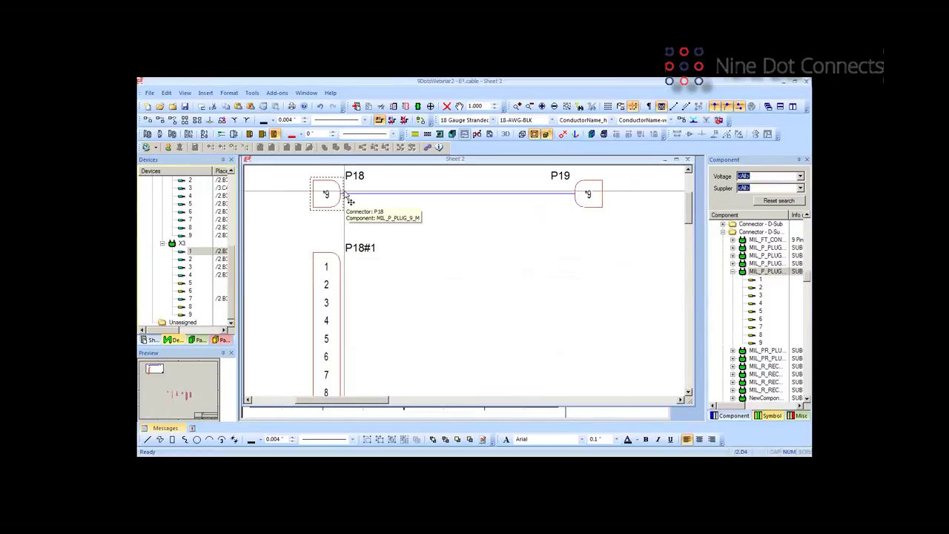
right_click(587, 207)
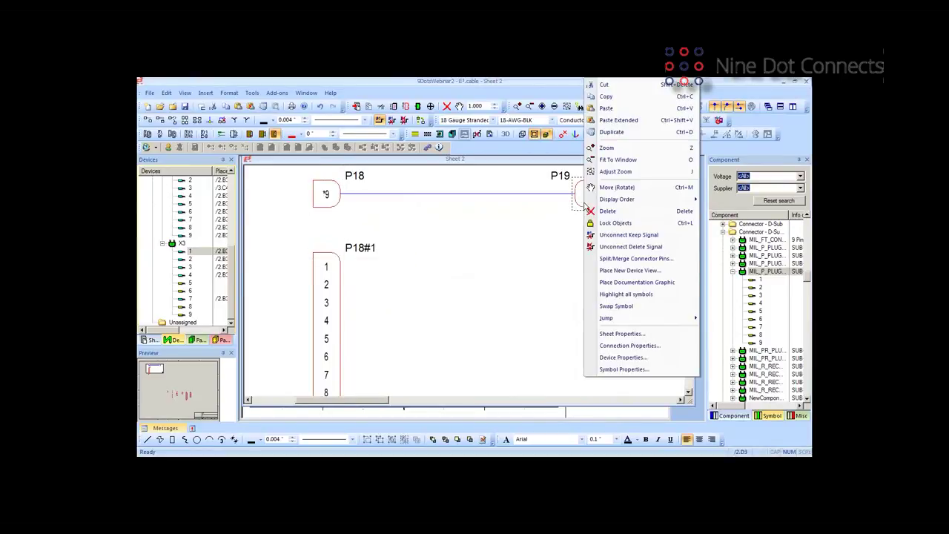
Place a single-pins device view of P19 opposite the P18#1 view and connect the nine facing pin pairs.
left_click(619, 270)
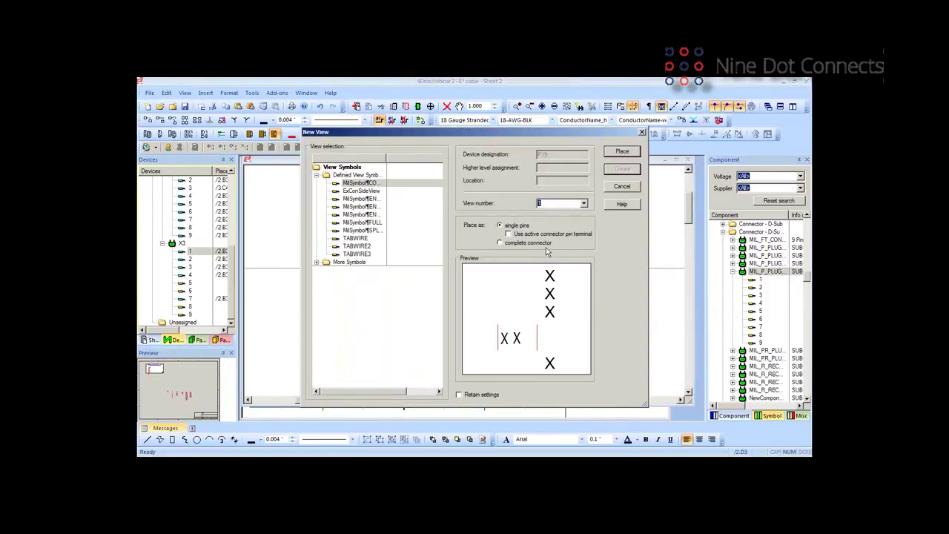
left_click(620, 152)
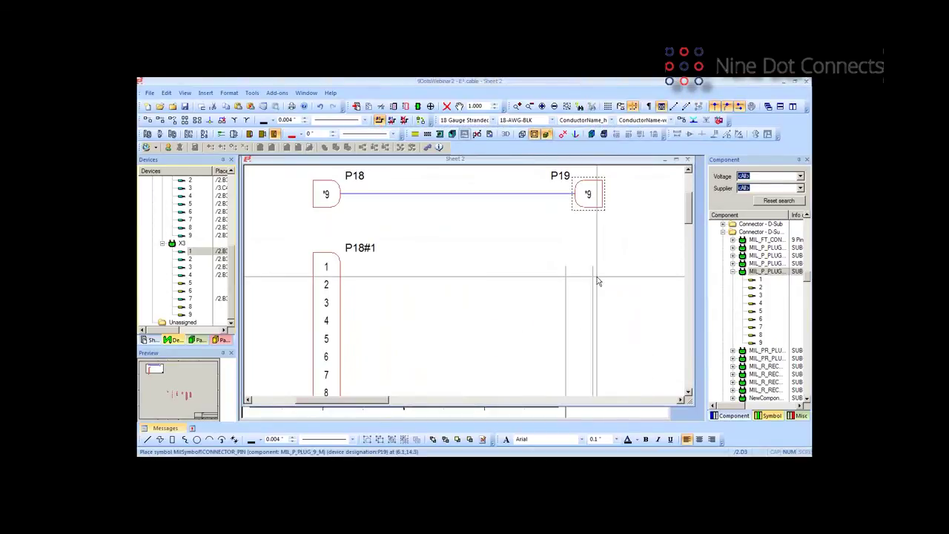
left_click(587, 265)
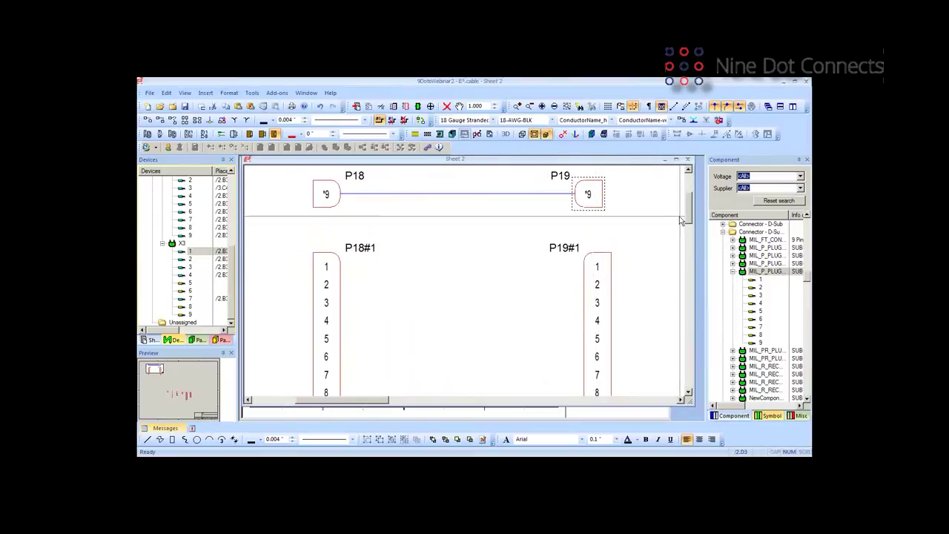
left_click_drag(690, 218, 691, 225)
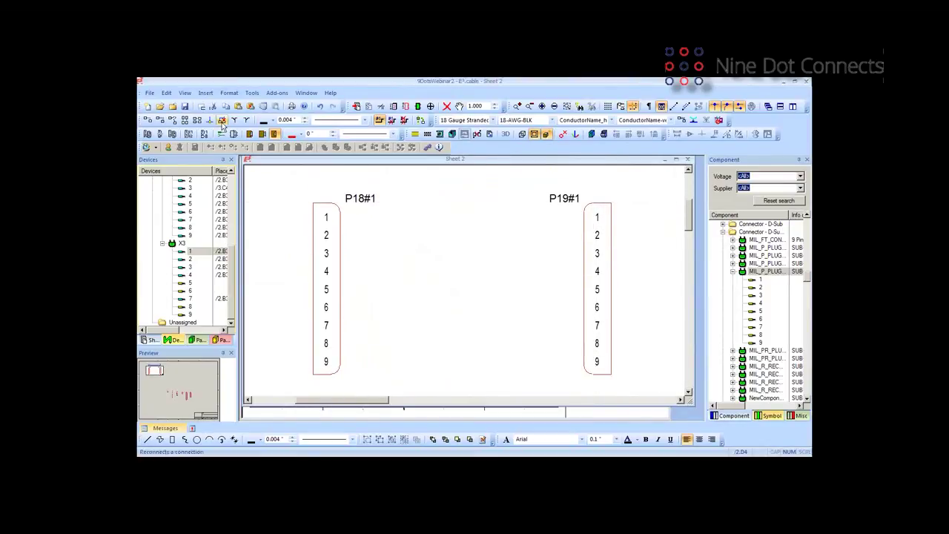
left_click_drag(249, 184, 668, 391)
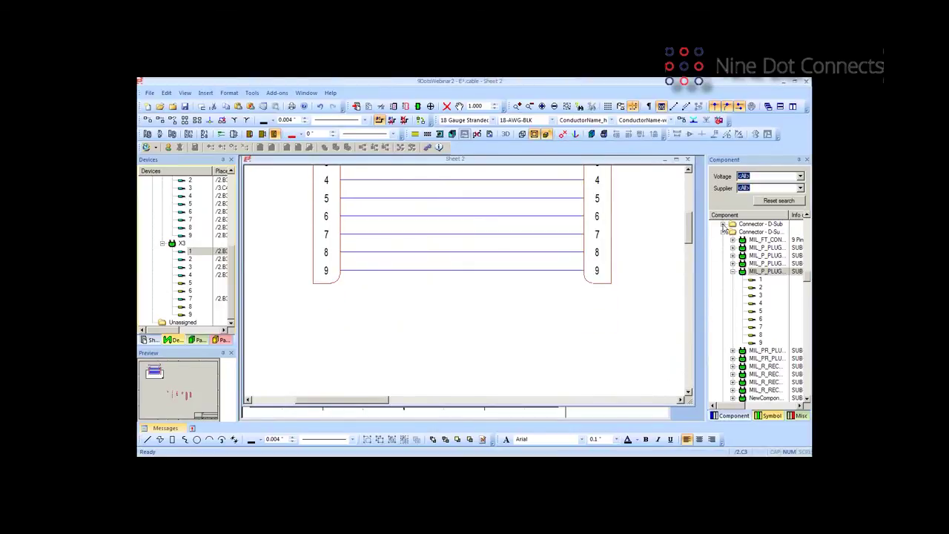
Place an ExConSideView device view of P18 as a complete connector below the P18#1 pin view.
left_click_drag(687, 236, 687, 231)
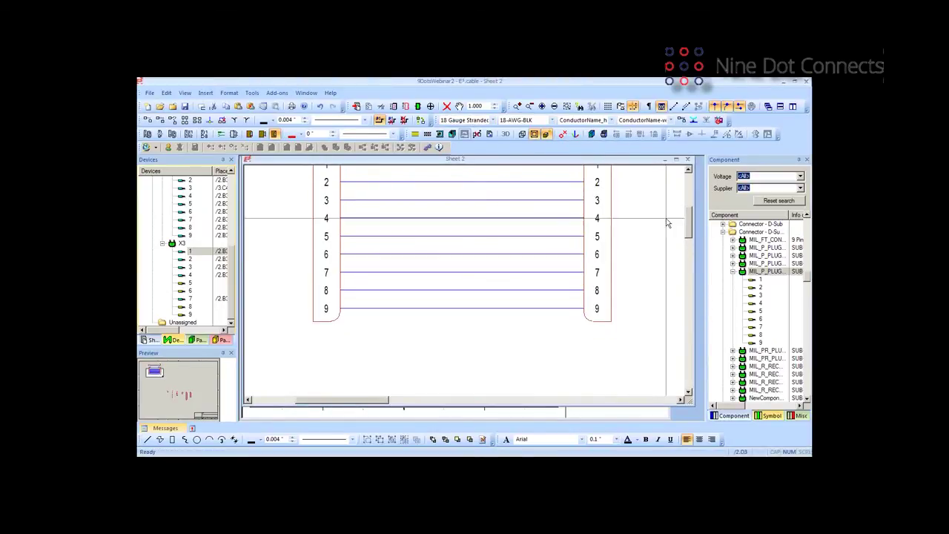
mouse_move(691, 232)
left_mouse_down()
mouse_move(693, 220)
mouse_move(693, 243)
left_mouse_up()
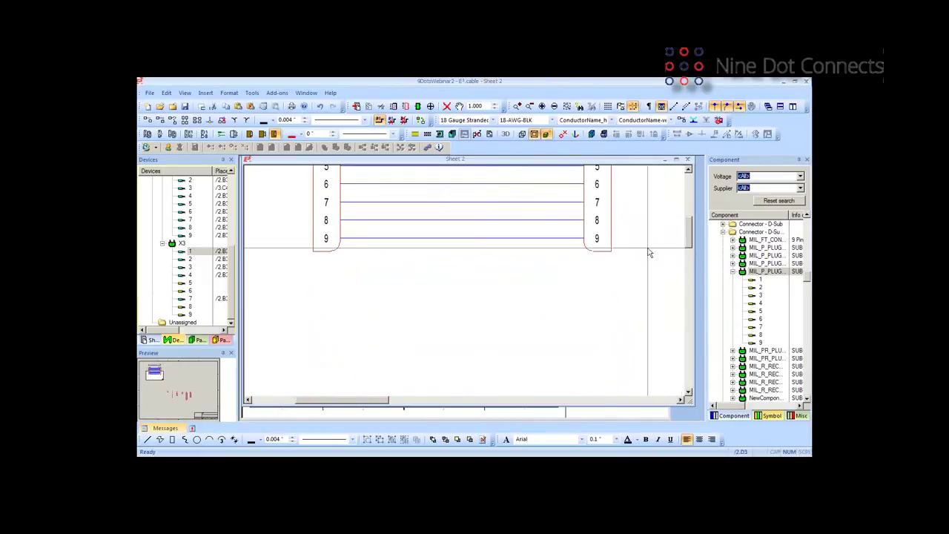
right_click(324, 256)
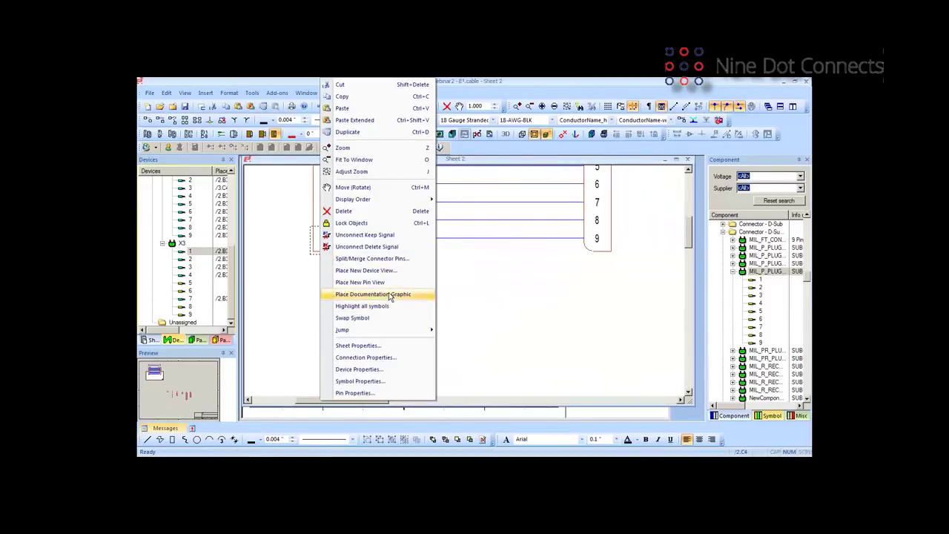
left_click(367, 270)
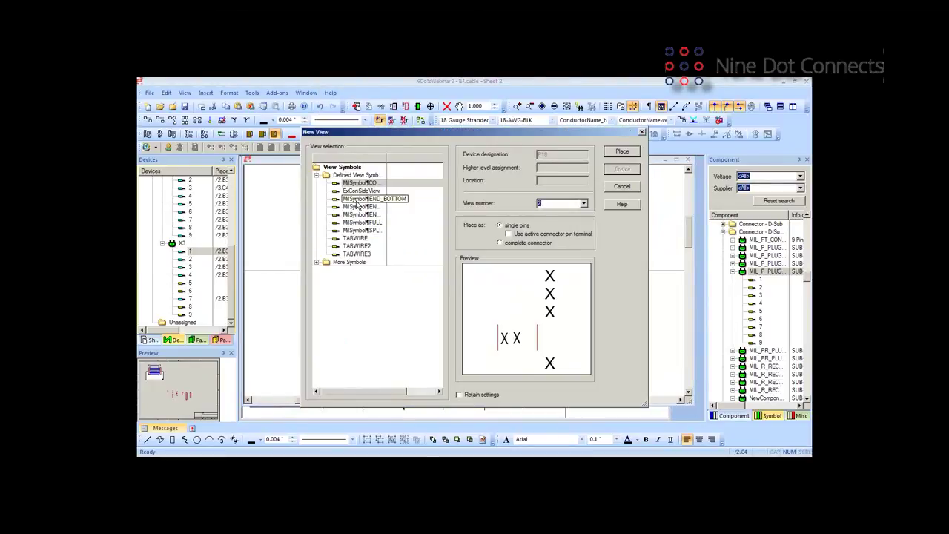
left_click(361, 191)
left_click(499, 243)
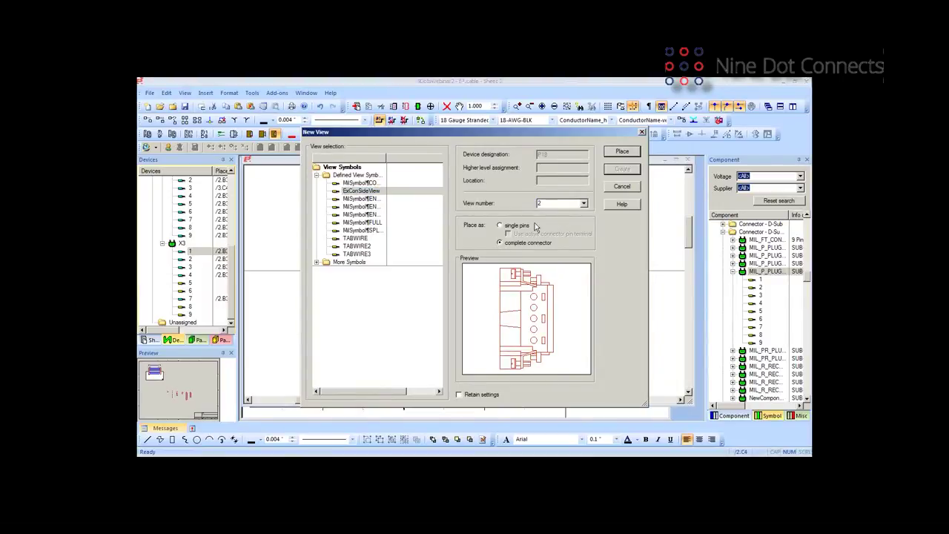
left_click(621, 153)
left_click(330, 324)
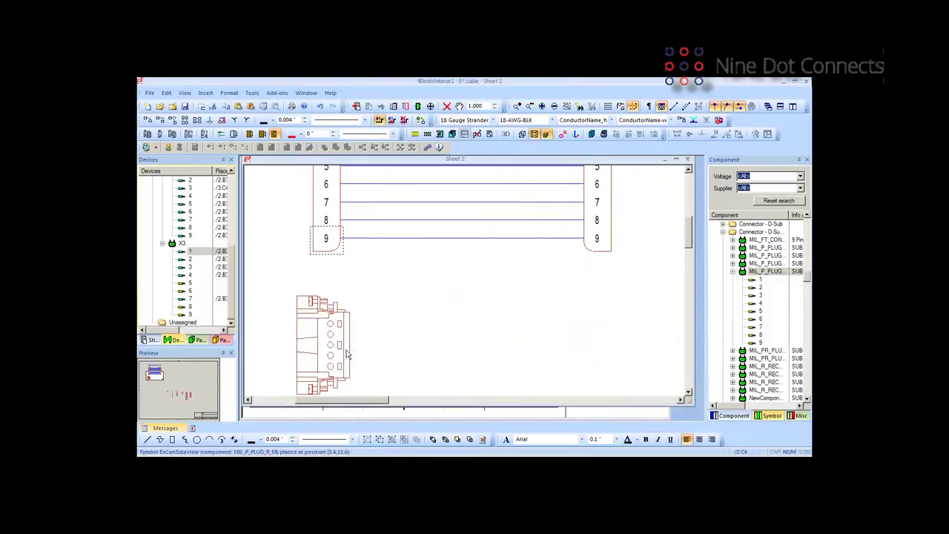
Place a mirrored ExConSideView device view of P19 as a complete connector below P19#1, level with P18's side view.
right_click(609, 255)
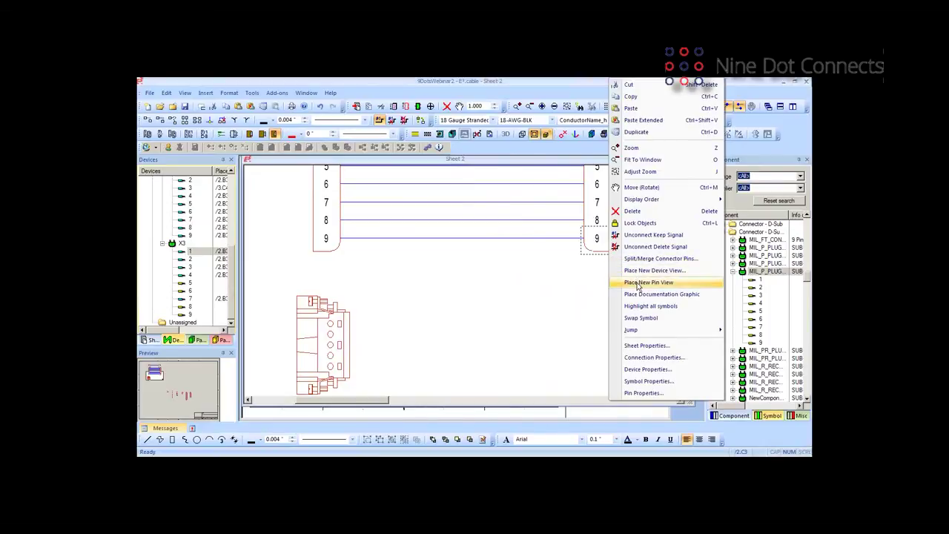
left_click(644, 270)
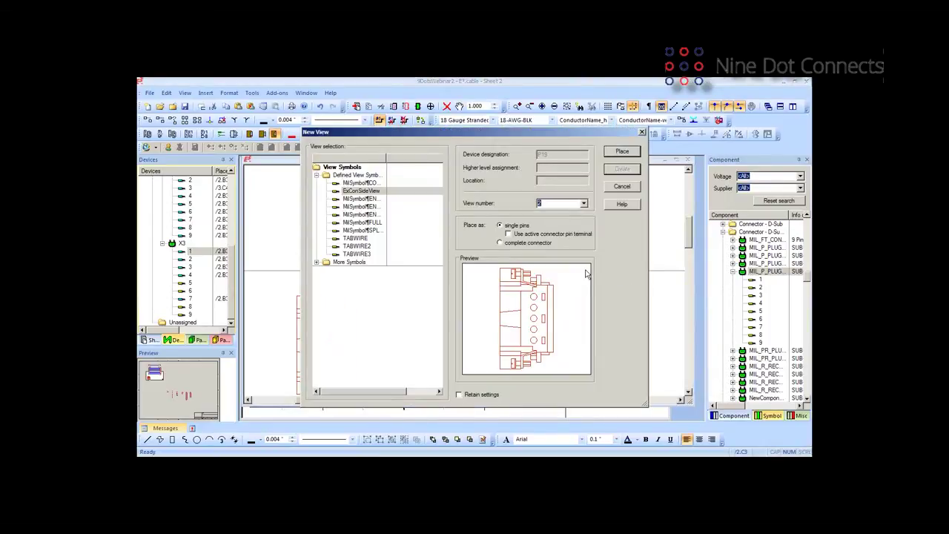
left_click(500, 244)
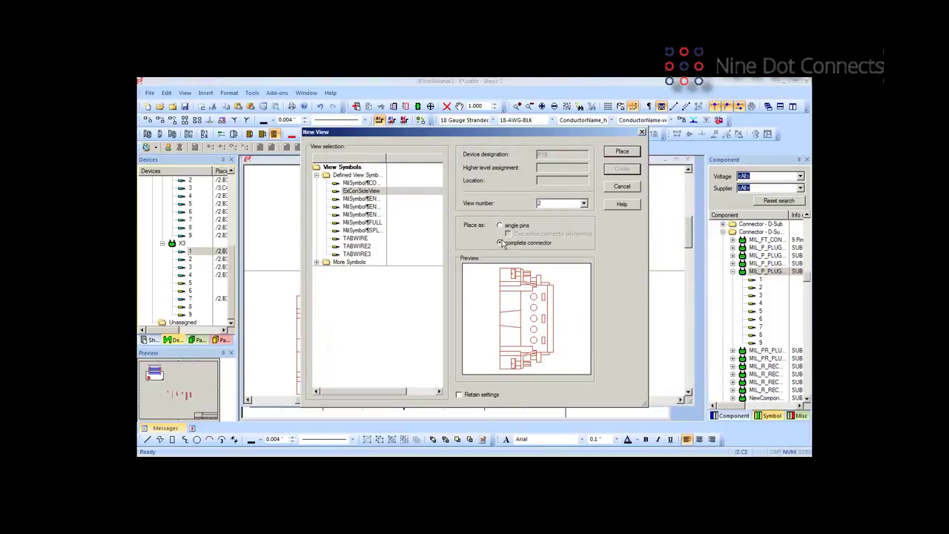
left_click(623, 152)
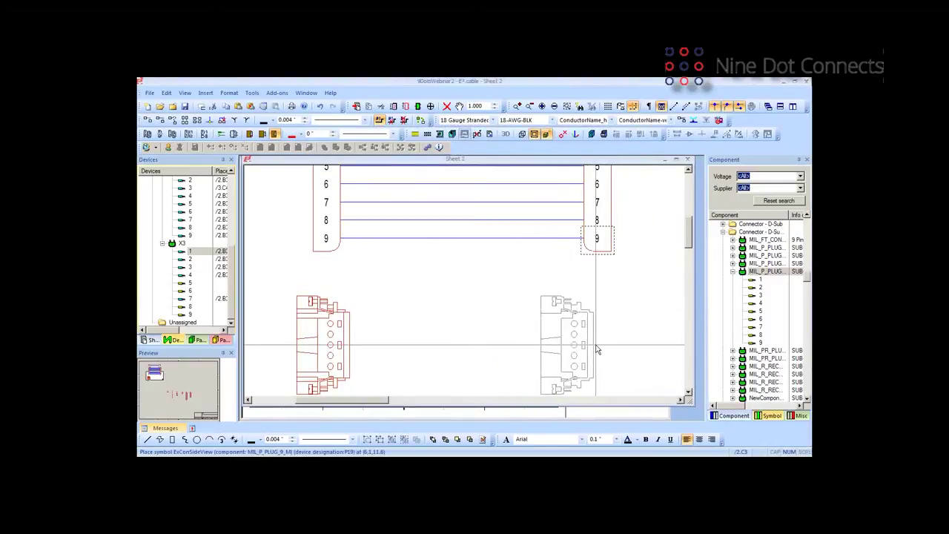
key("m")
left_click(587, 348)
Connect the P18 and P19 side-view connectors with one straight multi-conductor connection.
left_click(197, 120)
left_click(348, 345)
left_click(585, 345)
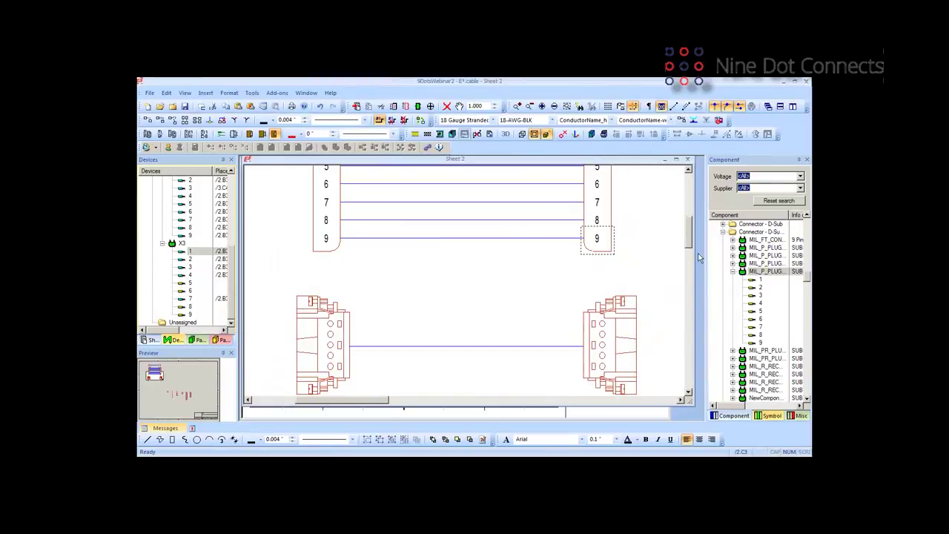
Place a TABWIRE3 device view of P18 as single pins below the side-view connectors.
scroll(687, 246, "down", 3)
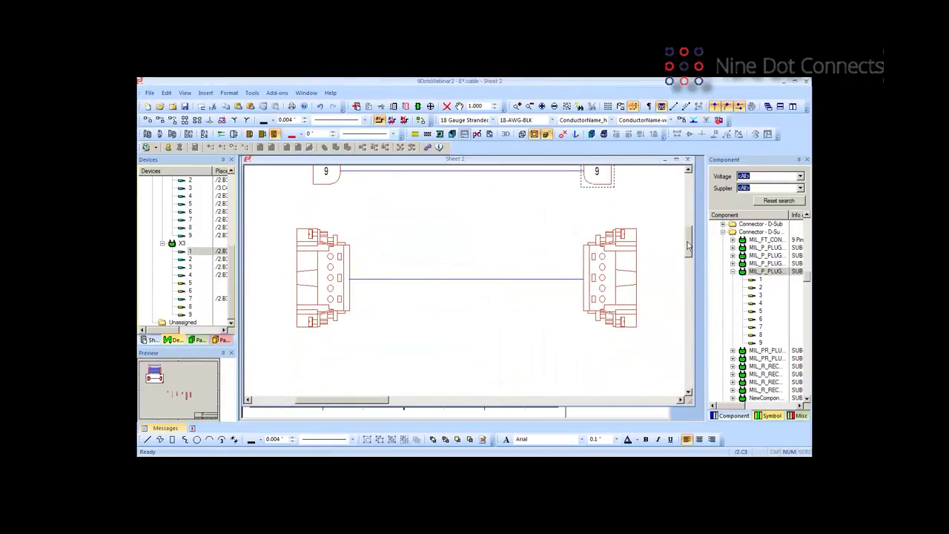
left_click_drag(688, 246, 686, 260)
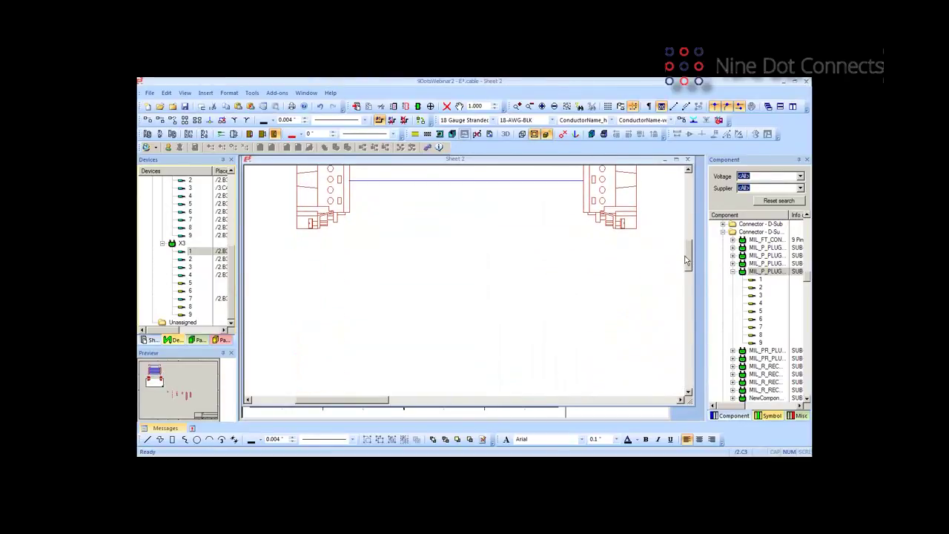
right_click(324, 208)
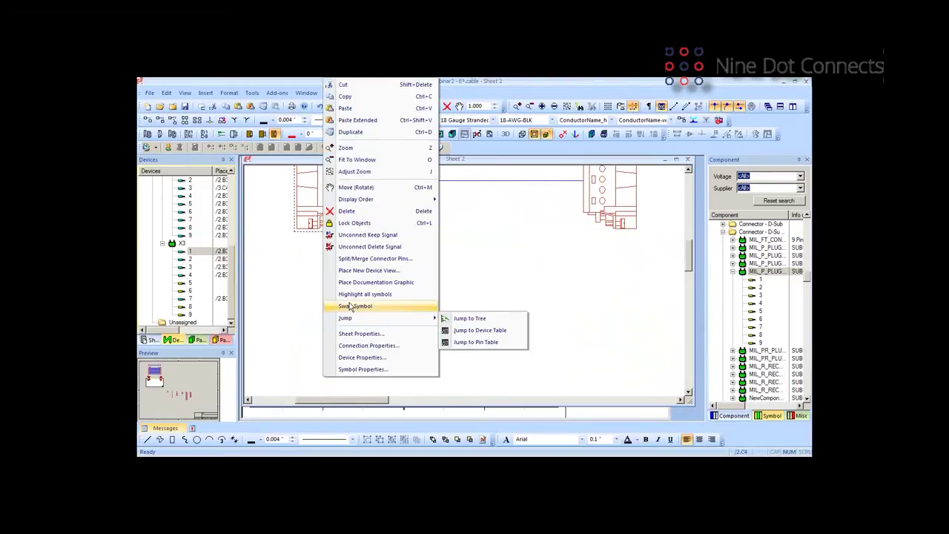
left_click(358, 271)
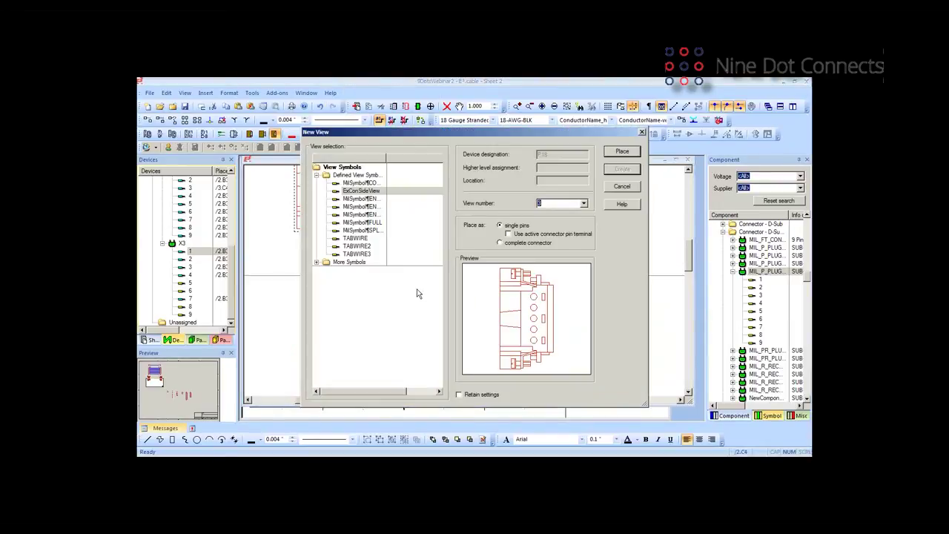
left_click(369, 246)
left_click(361, 255)
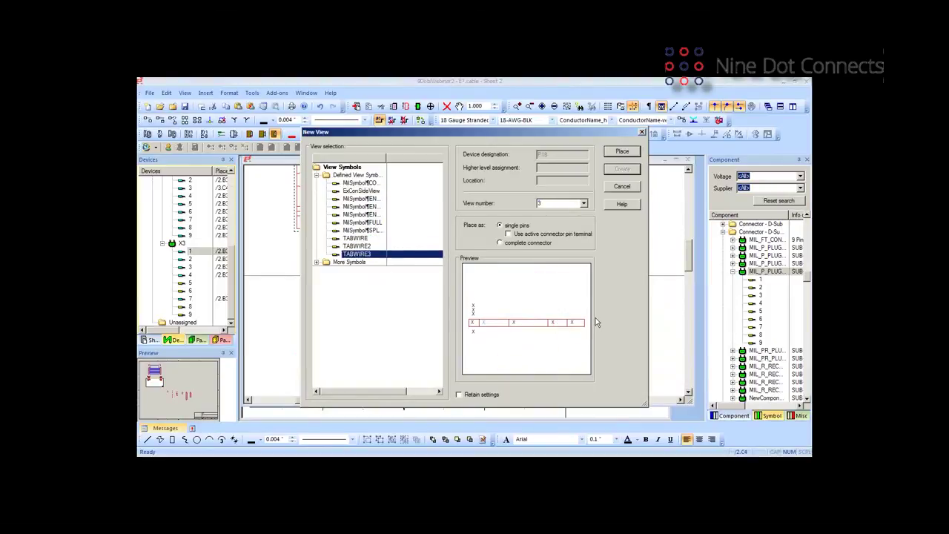
left_click(622, 152)
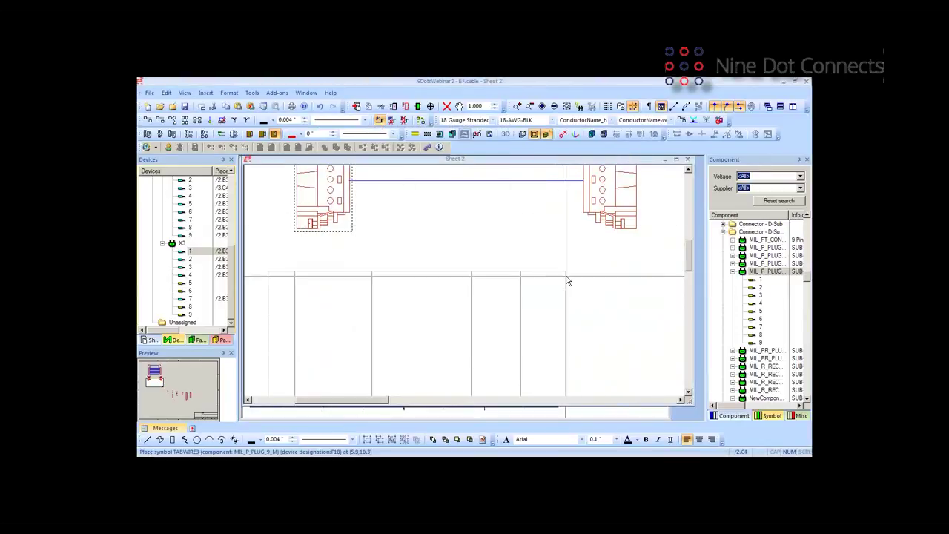
left_click(564, 273)
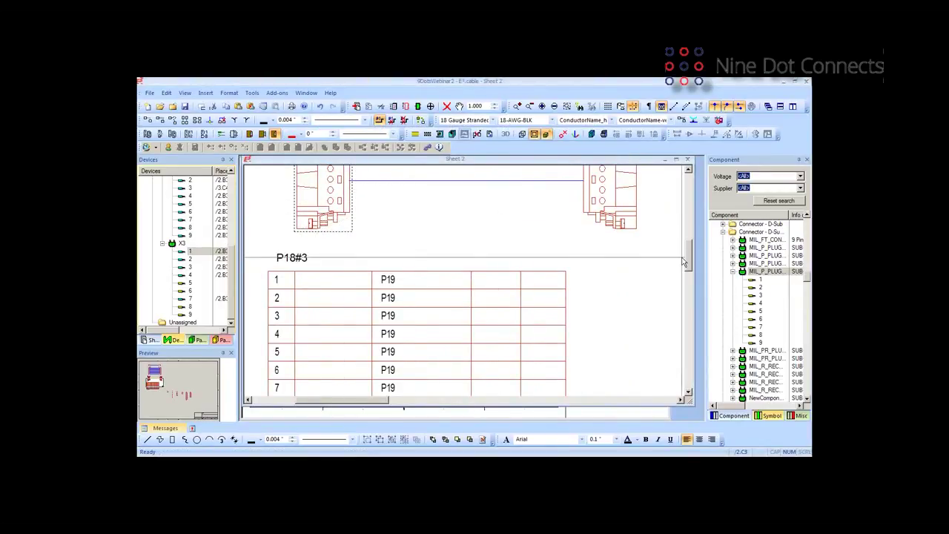
Assign the conductors of cable 2A-1009 to the nine connections between P18#1 and P19#1.
left_click_drag(689, 256, 698, 216)
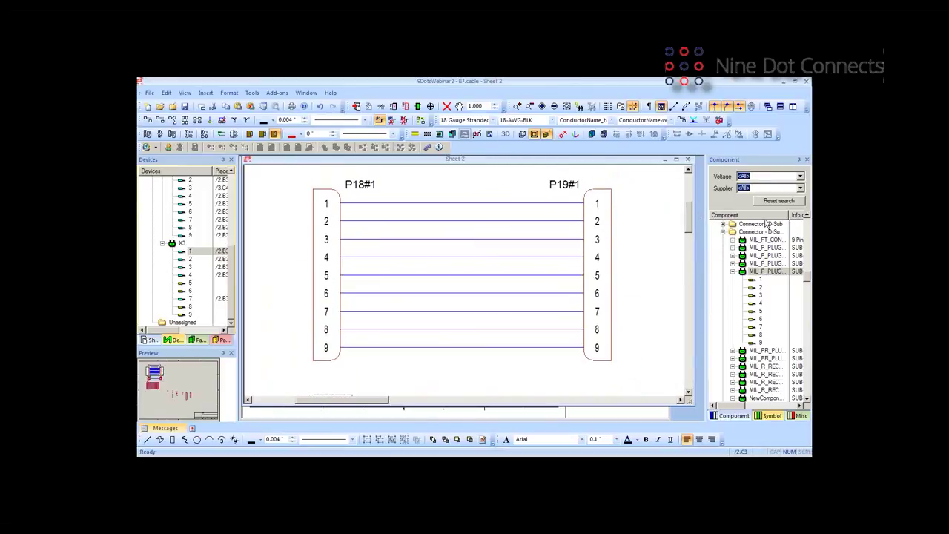
scroll(771, 311, "up", 10)
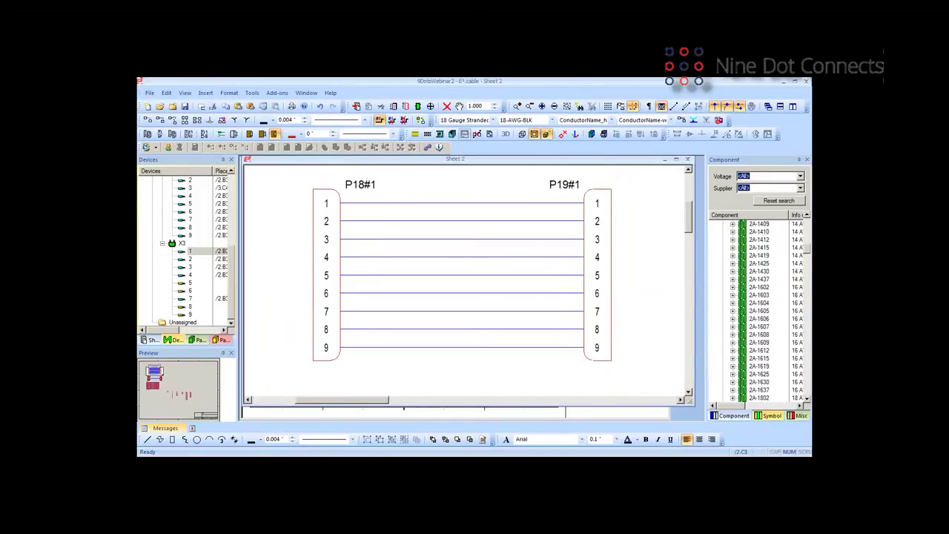
scroll(760, 312, "up", 10)
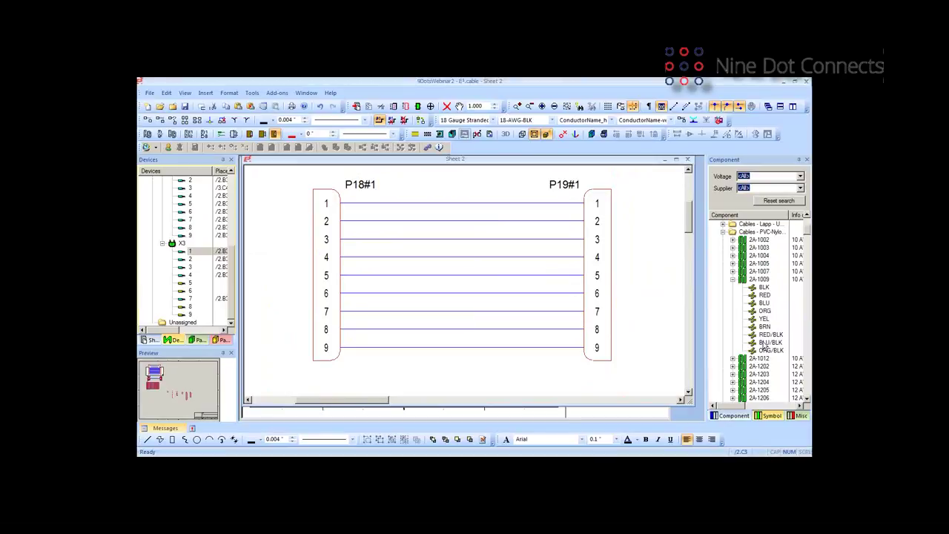
right_click(757, 280)
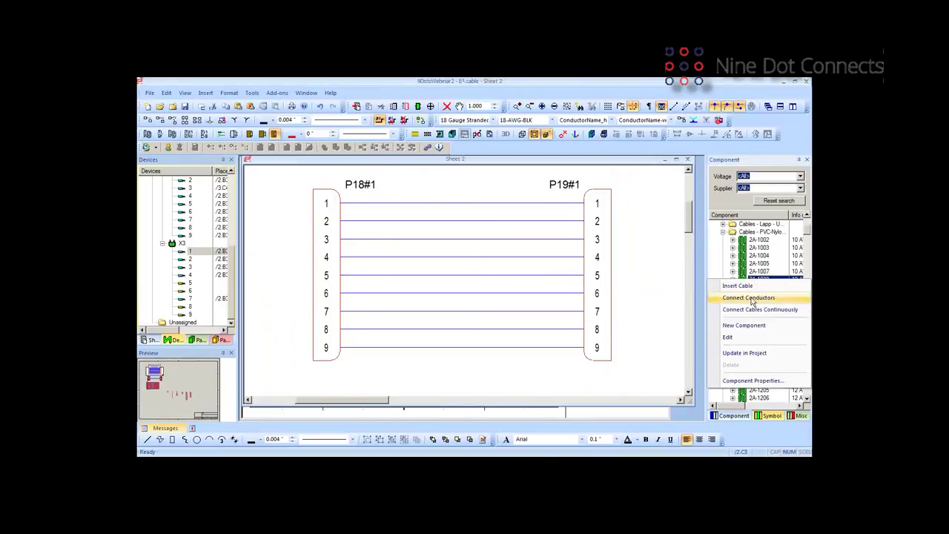
left_click(749, 297)
left_click_drag(458, 182, 454, 356)
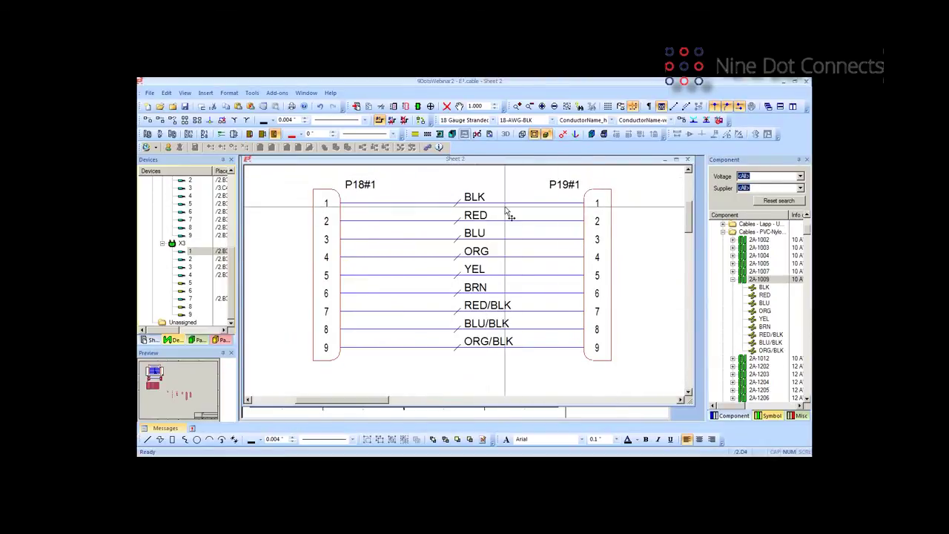
Set the line width of the connection between the P18 and P19 side-view connectors to 0.064".
scroll(653, 230, "up", 4)
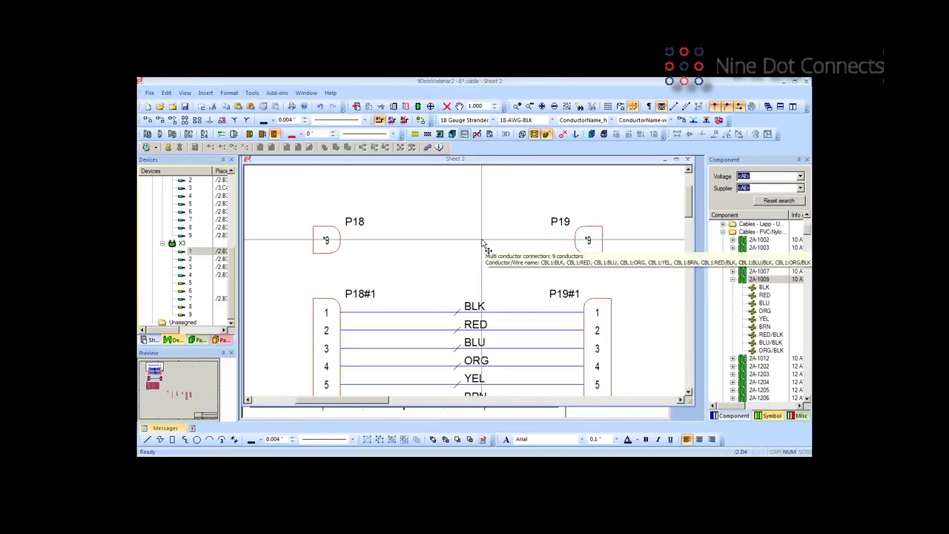
left_click_drag(689, 212, 688, 245)
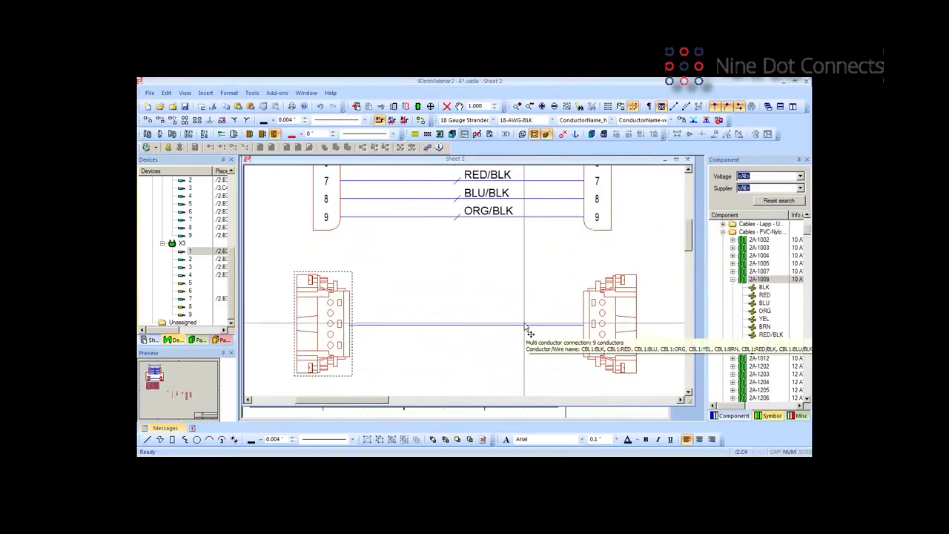
scroll(526, 328, "down", 4)
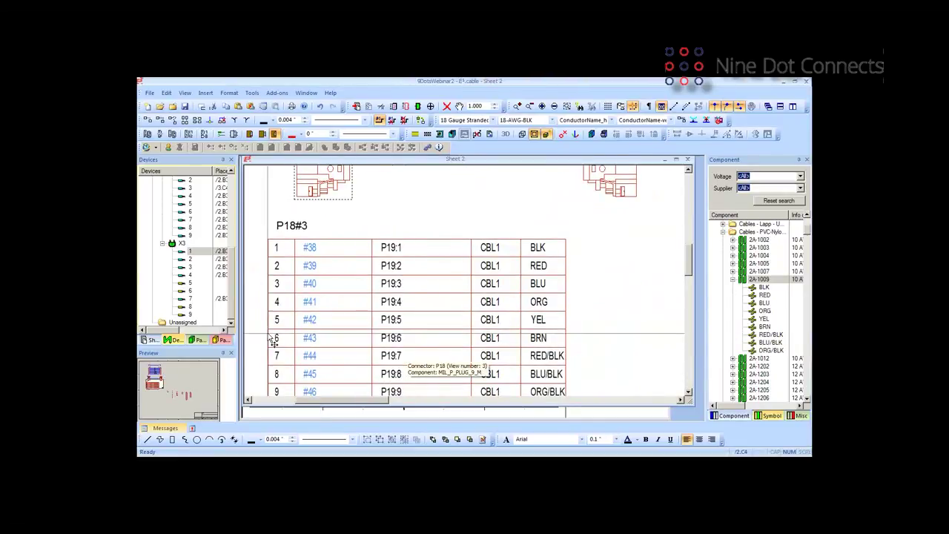
left_click(322, 253)
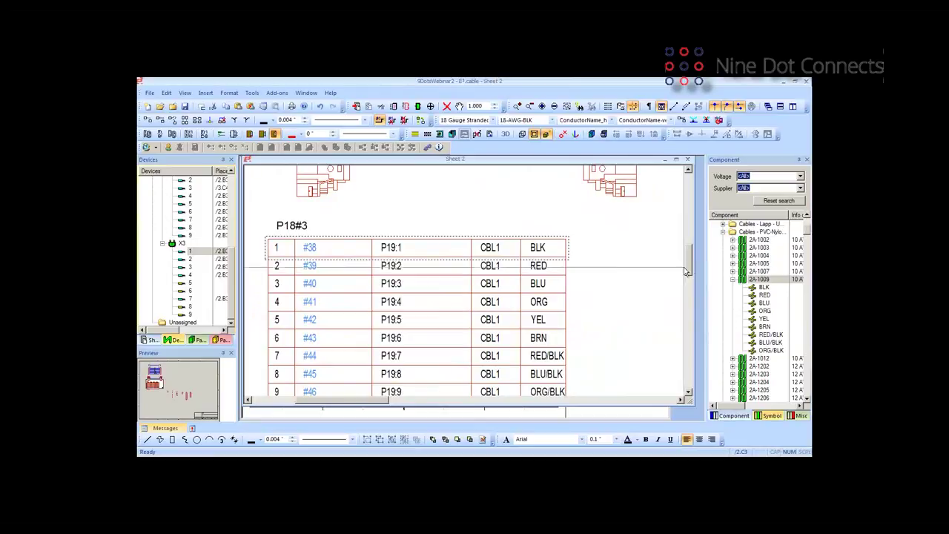
left_click_drag(690, 259, 694, 237)
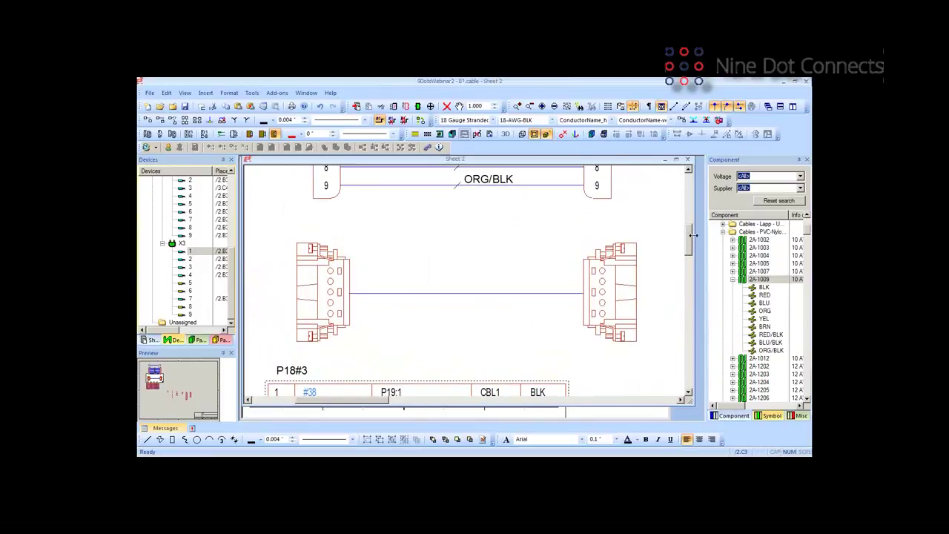
right_click(447, 297)
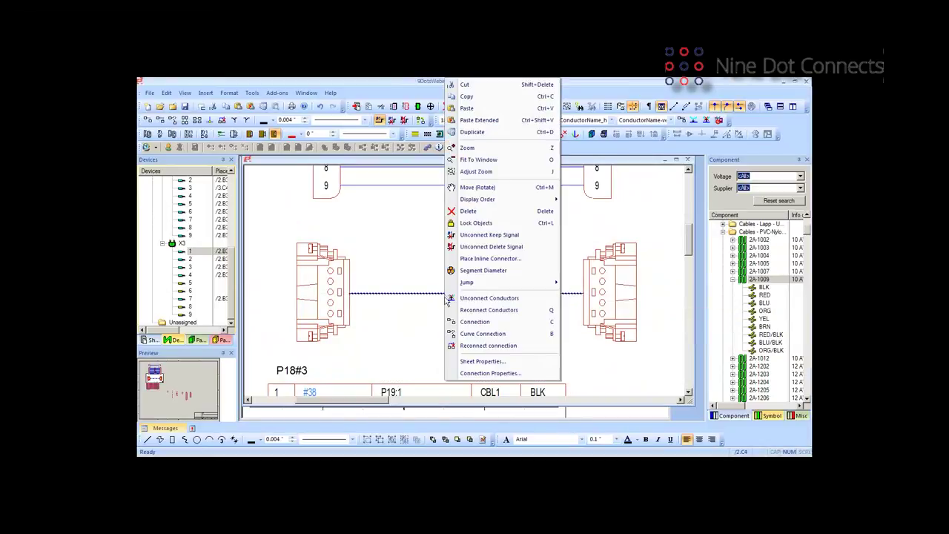
left_click(503, 374)
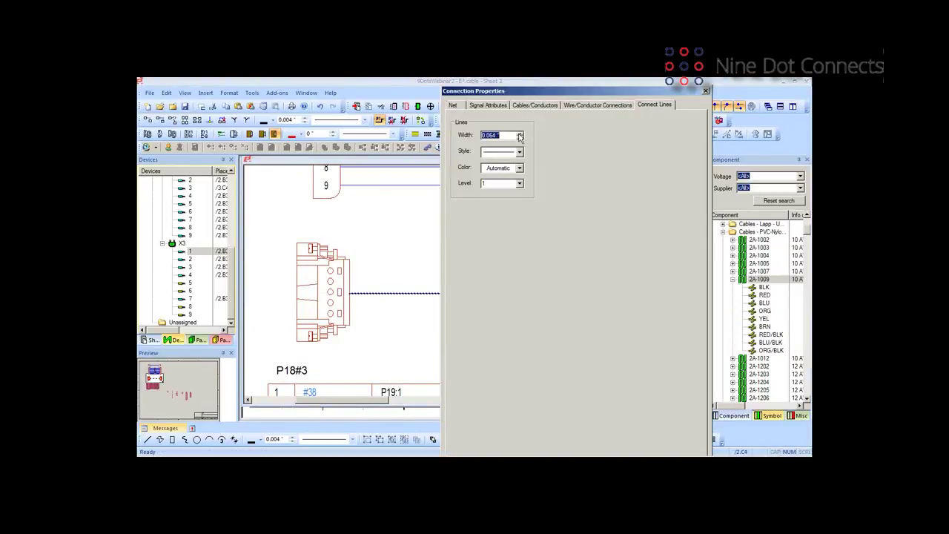
key("Return")
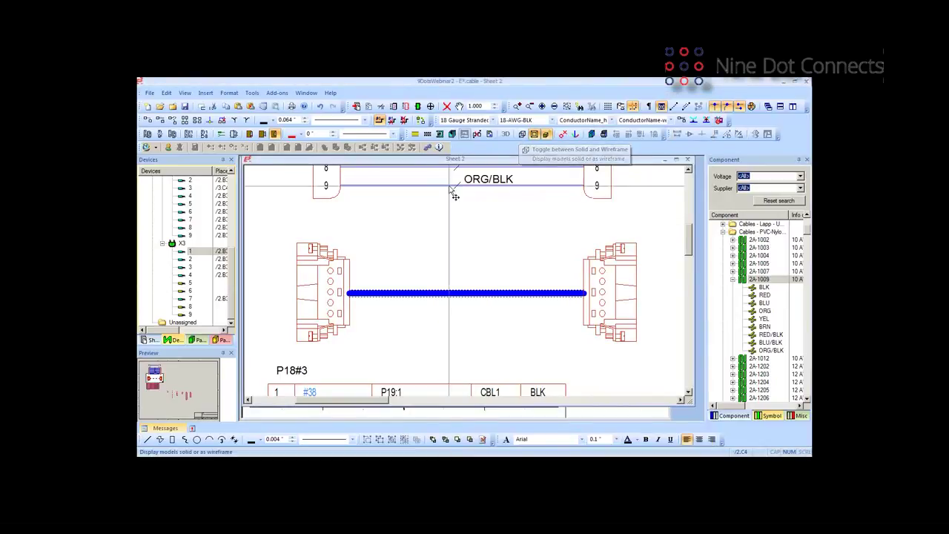
Dimension the connection between the two side-view connectors above the line, and move P19's side view outward to a distance of about 2.90.
mouse_move(259, 450)
left_click(233, 440)
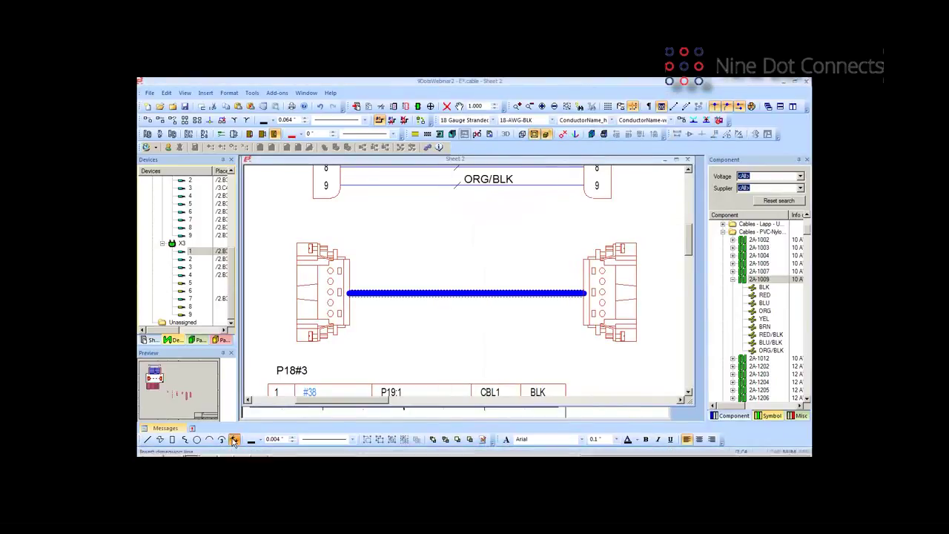
left_click(349, 293)
left_click(585, 293)
left_click(477, 239)
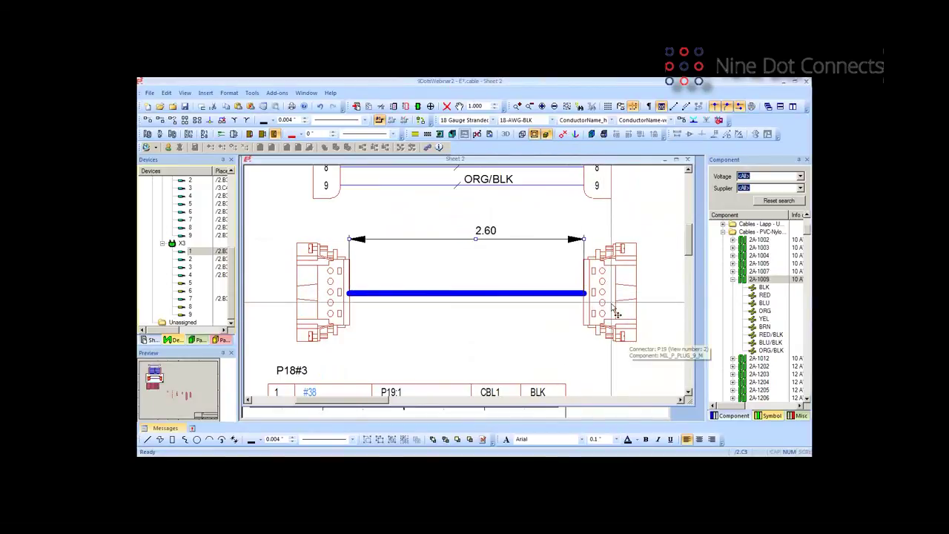
left_click_drag(610, 295, 637, 295)
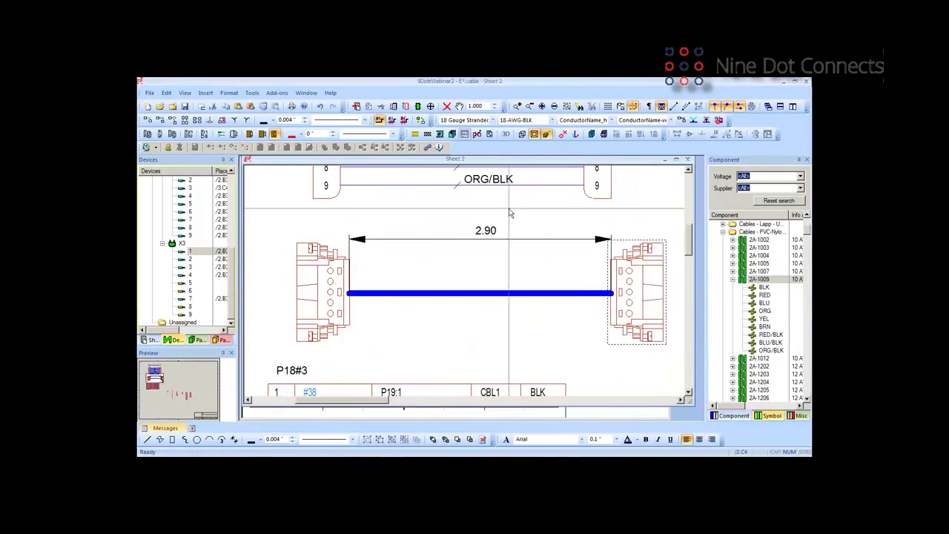
Fix the dimension's text contents as 12" and move P19's side view slightly farther from P18.
left_click(466, 241)
right_click(466, 240)
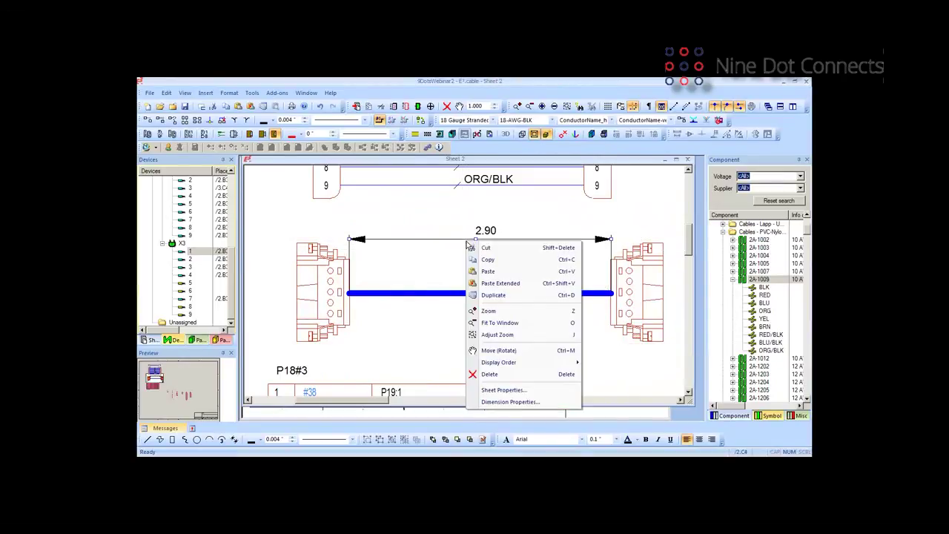
left_click(497, 403)
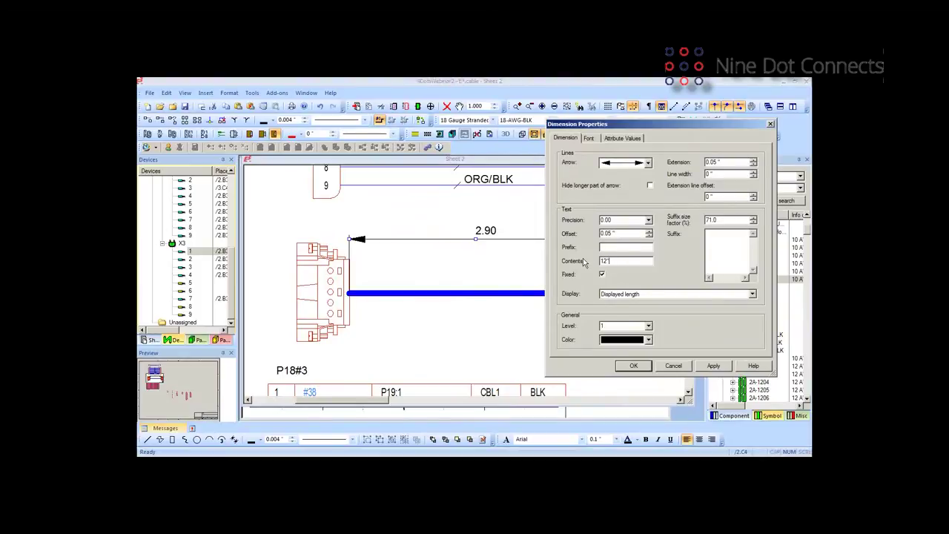
type("12\"")
key("Return")
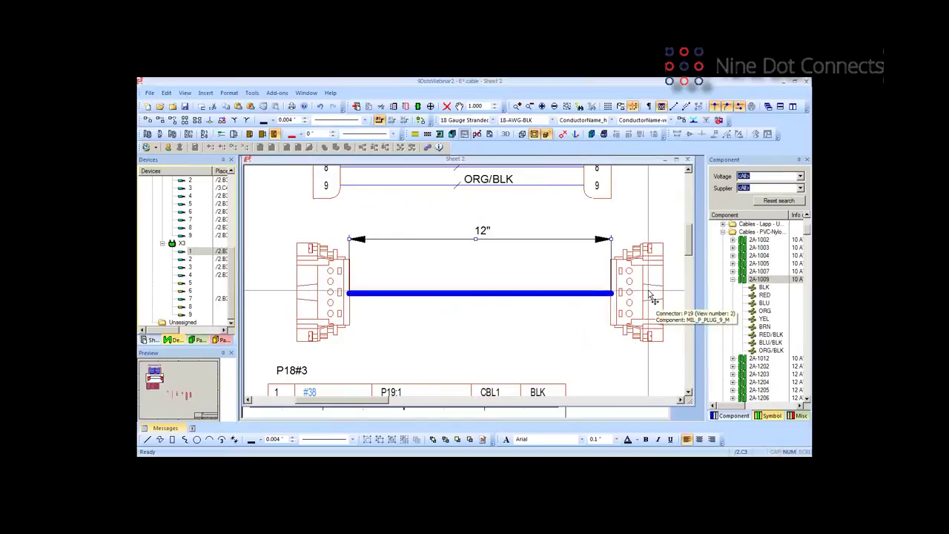
left_click_drag(655, 297, 673, 297)
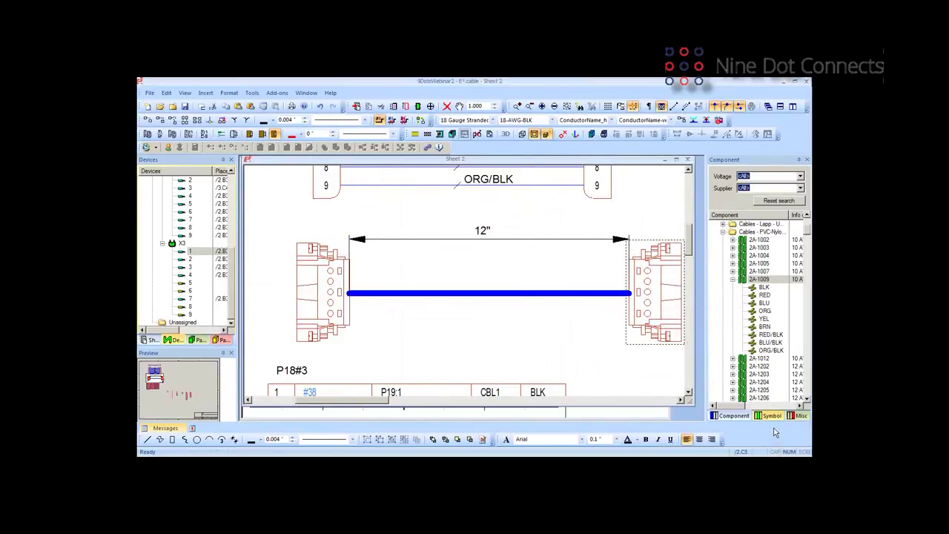
Place a Herring3 braid symbol on the thick connection line, stretch it along most of the line, and shift it toward P18.
left_click(801, 416)
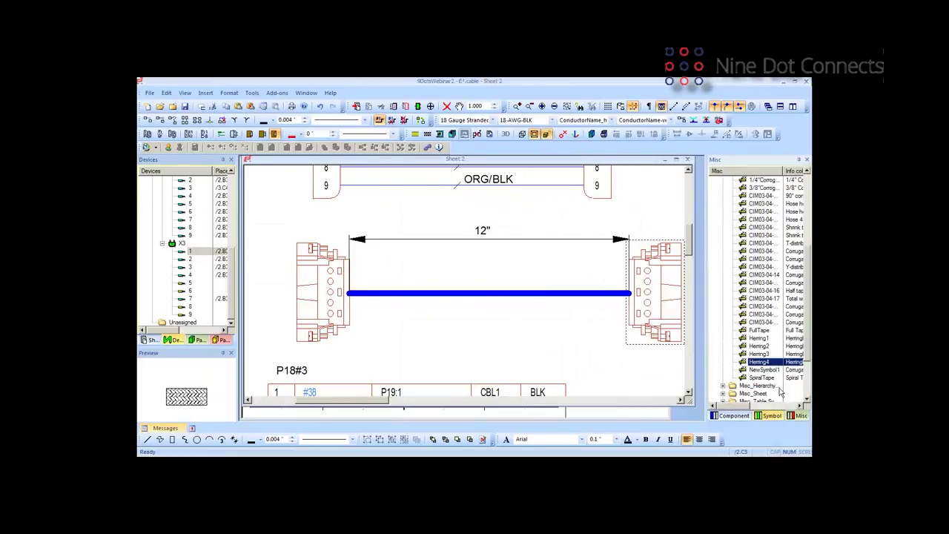
left_click_drag(759, 354, 429, 293)
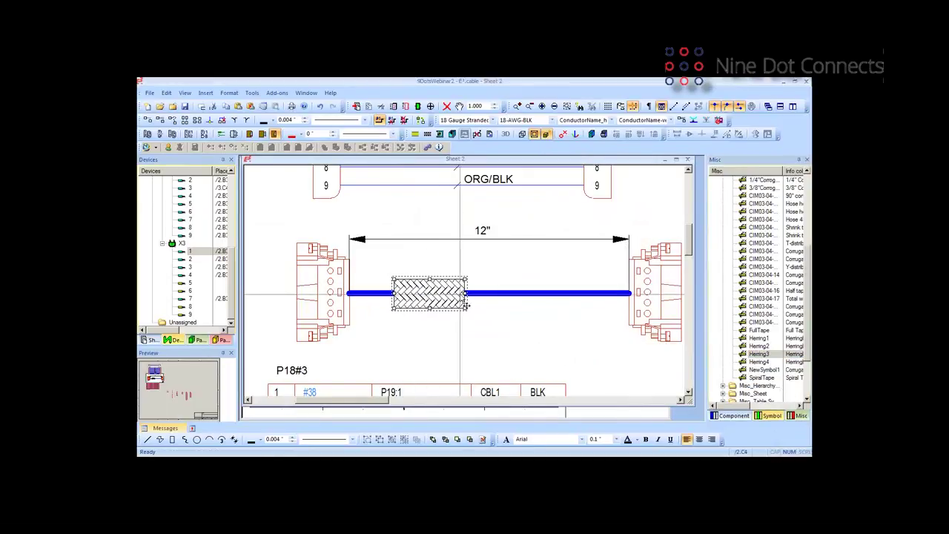
left_click_drag(562, 305, 621, 305)
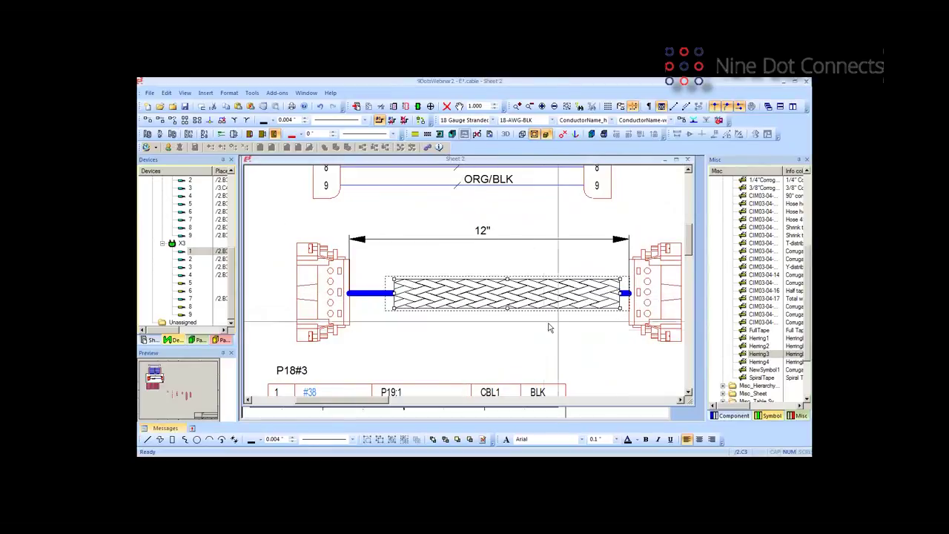
mouse_move(526, 293)
left_mouse_down()
mouse_move(391, 266)
mouse_move(452, 296)
mouse_move(511, 296)
left_mouse_up()
left_click(504, 356)
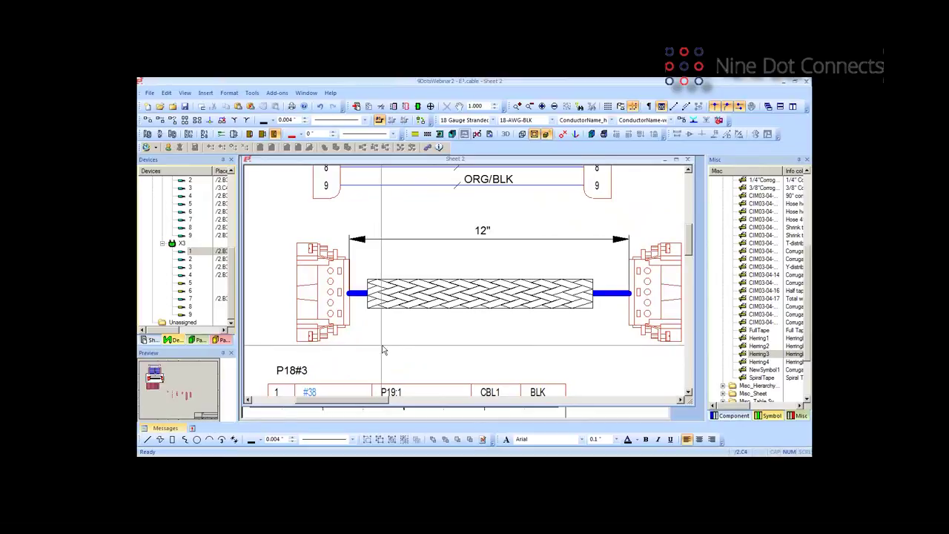
Place P18's documentation graphic on the outer side of its side-view connector, level with it.
left_click_drag(384, 401, 350, 401)
right_click(461, 306)
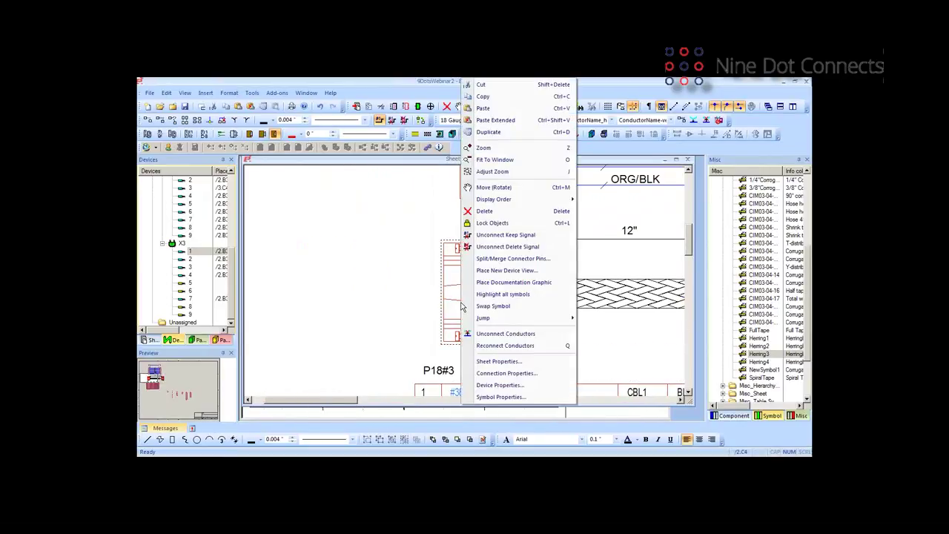
left_click(508, 281)
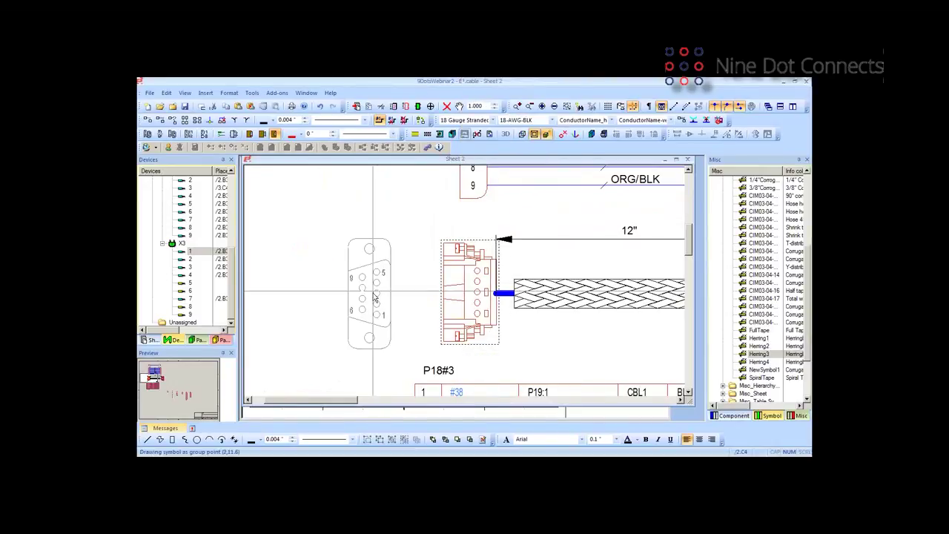
left_click(392, 291)
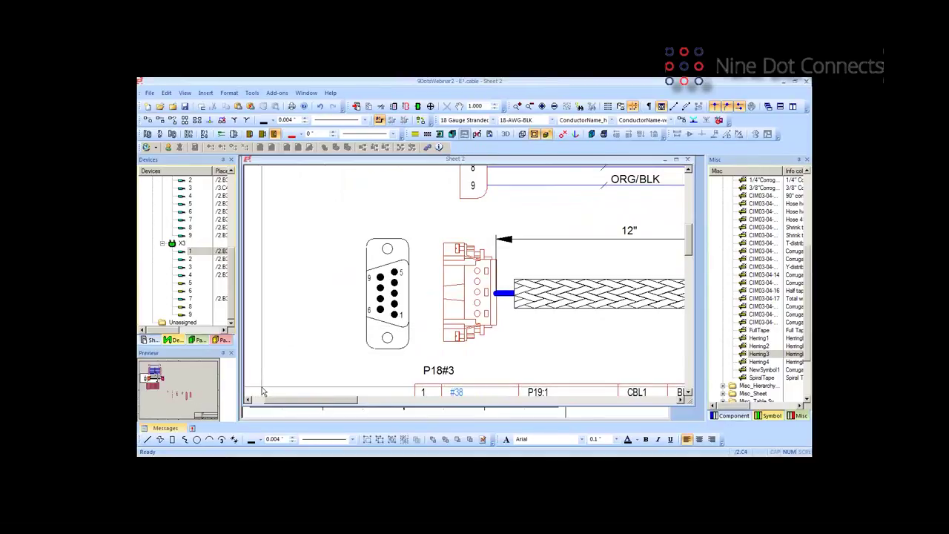
Place two block symbols roughly level and well apart in the empty sheet area to the right of the cable views.
scroll(399, 318, "down", 3)
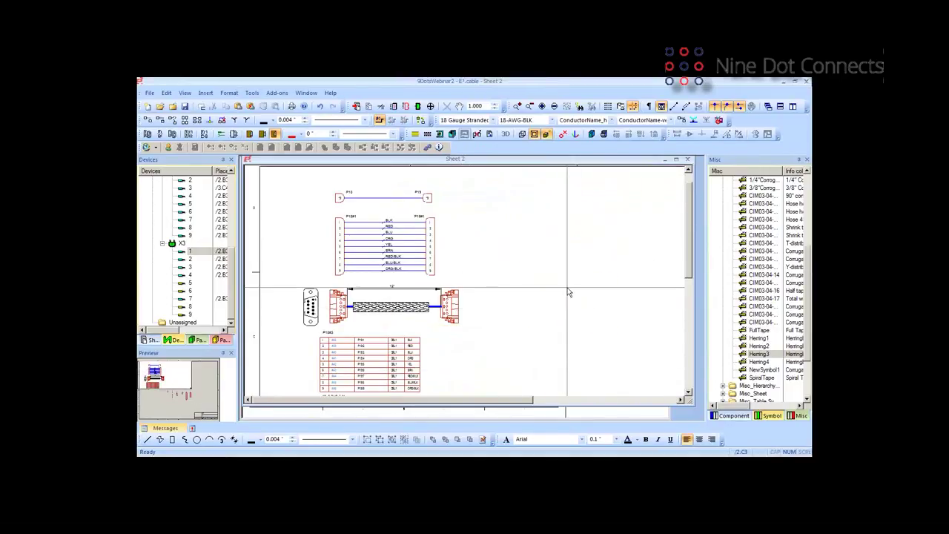
scroll(691, 256, "down", 2)
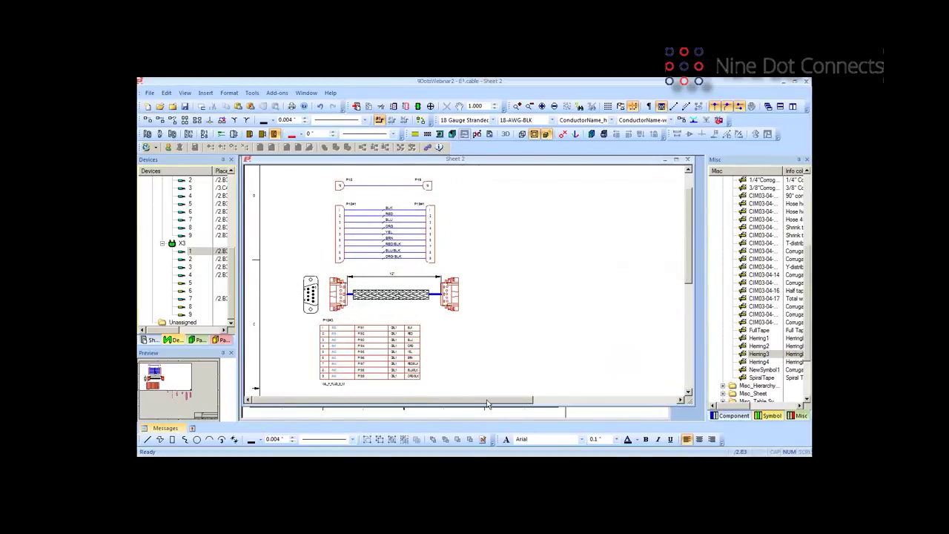
left_click_drag(489, 405, 549, 413)
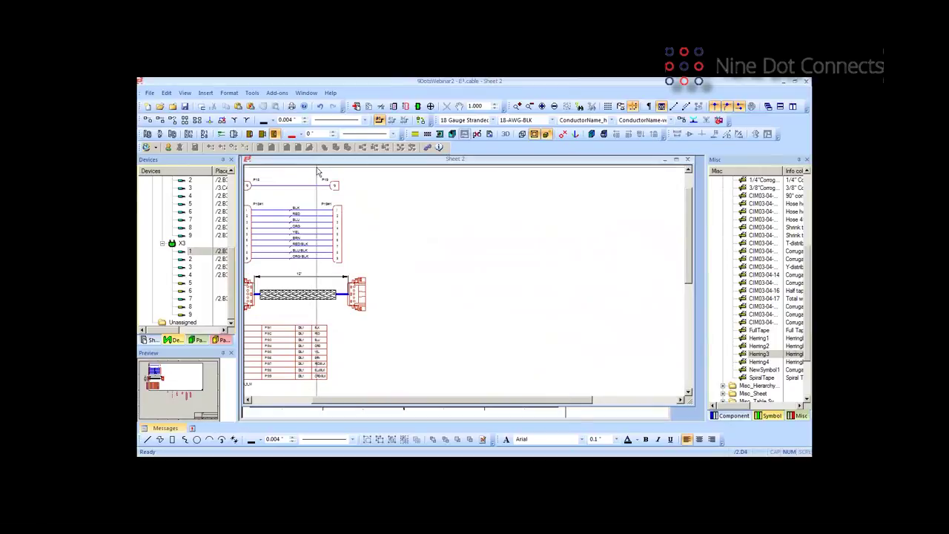
left_click(417, 106)
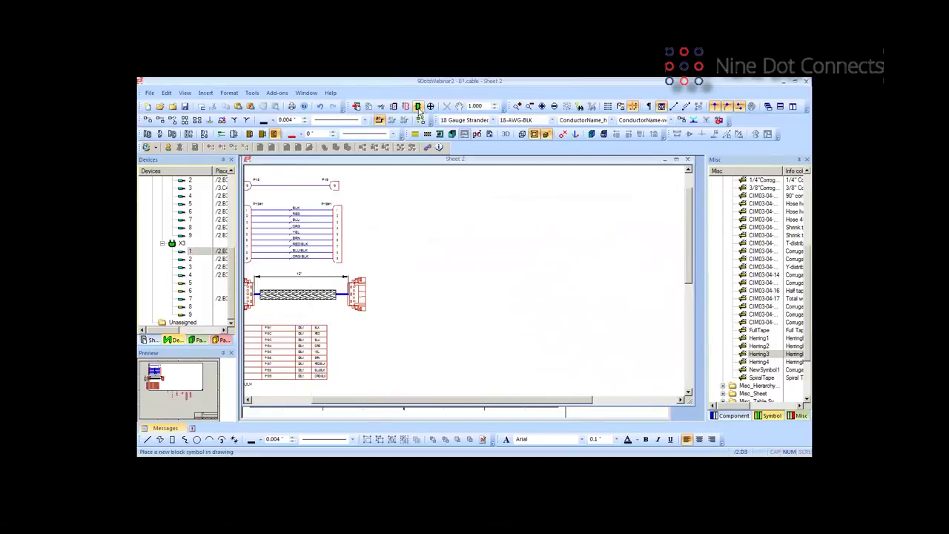
left_click(441, 289)
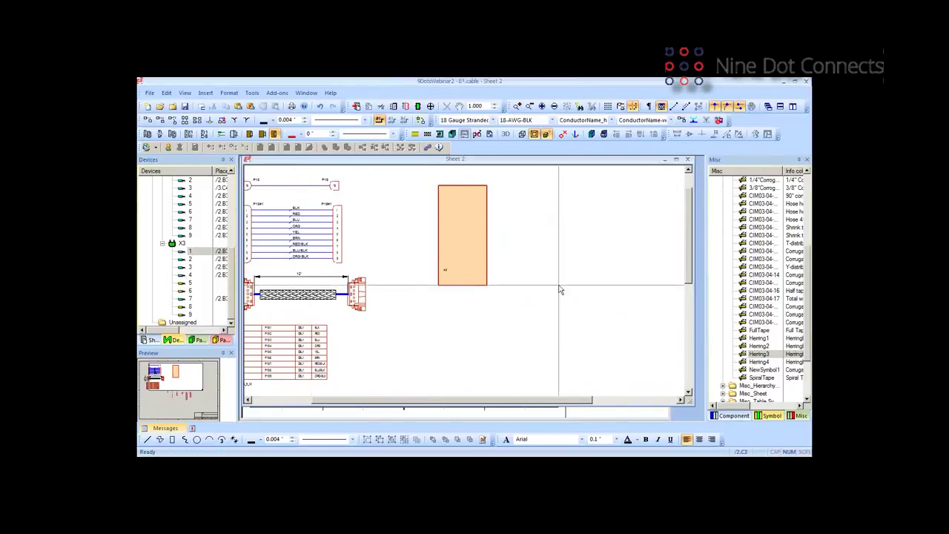
left_click(417, 106)
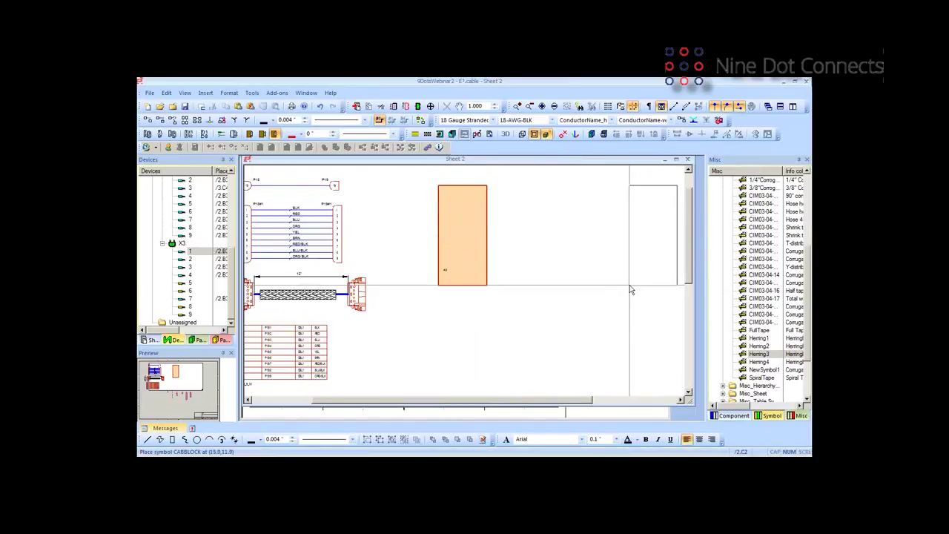
left_click(631, 288)
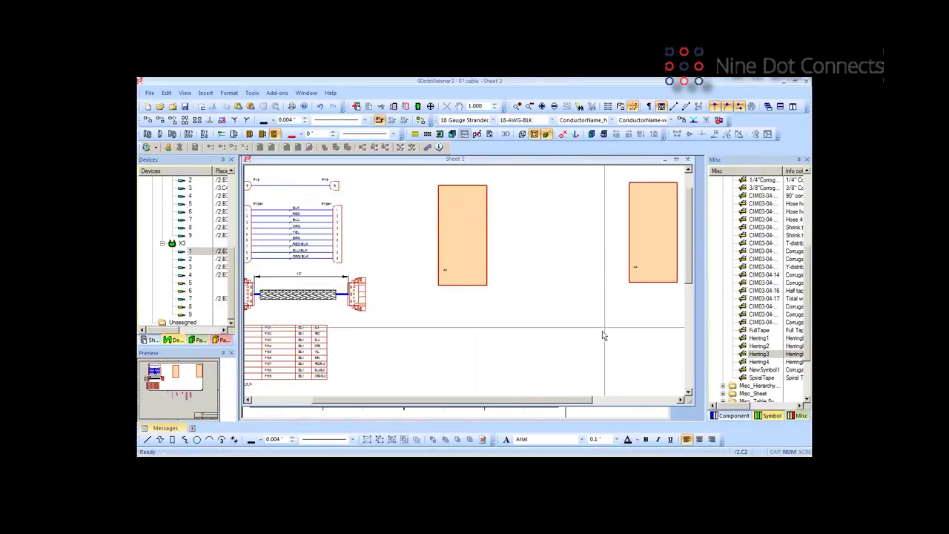
Place the last MIL_R_RECEPTACLE component as receptacle single pins along the first block's edge facing the second block.
left_click(732, 415)
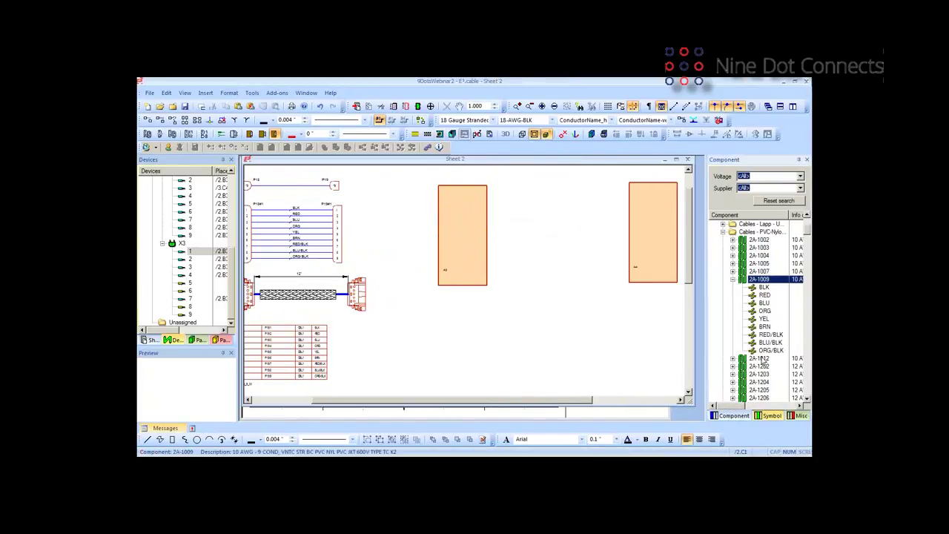
left_click_drag(808, 236, 808, 282)
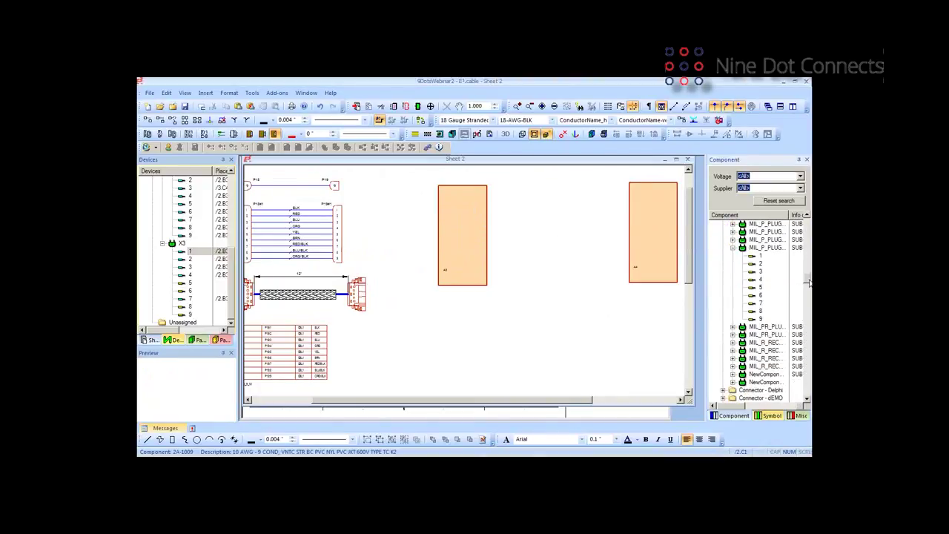
right_click(779, 369)
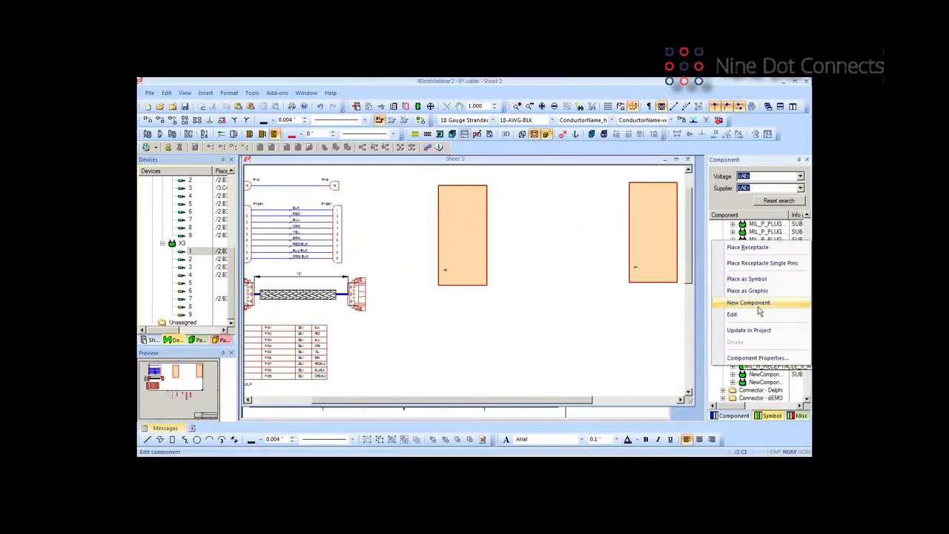
left_click(752, 265)
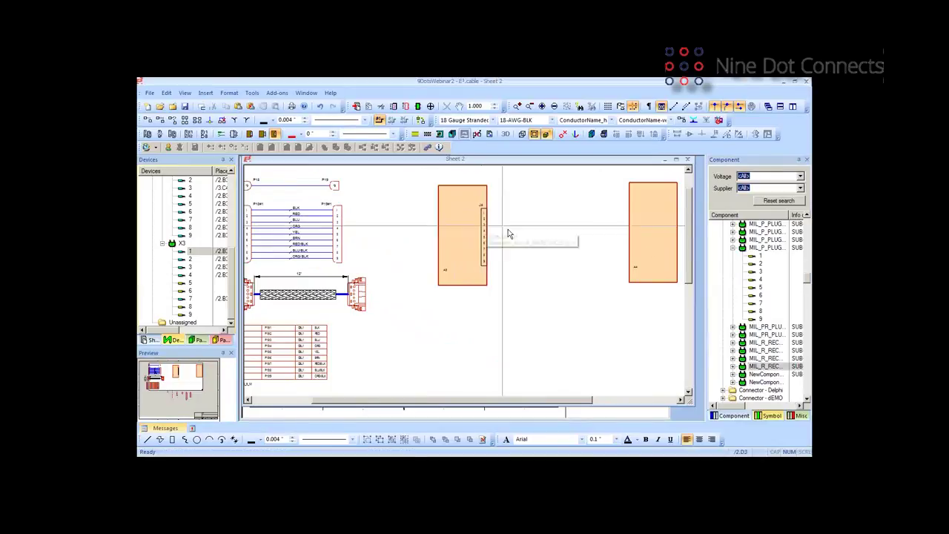
left_click(450, 239)
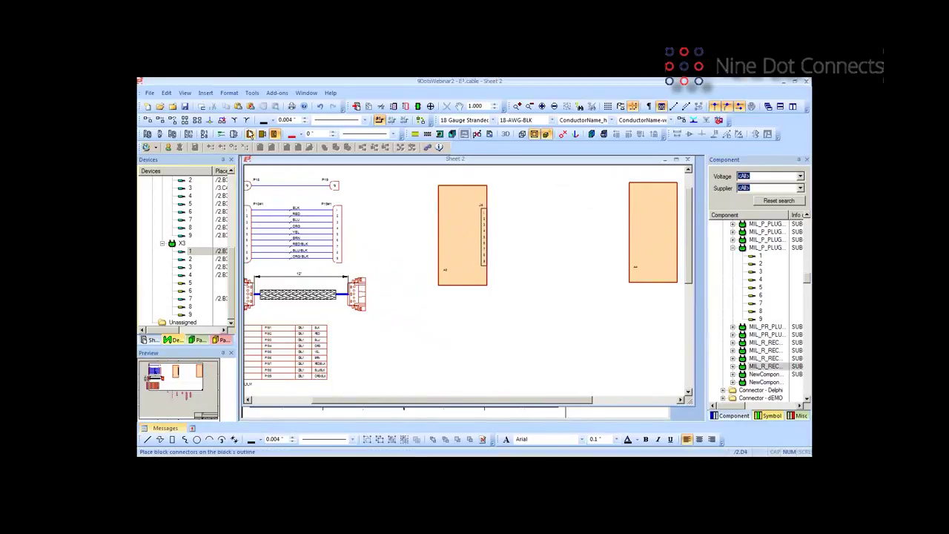
Place the last MIL_R_RECEPTACLE component as receptacle single pins along the second block's edge facing the first block.
right_click(758, 368)
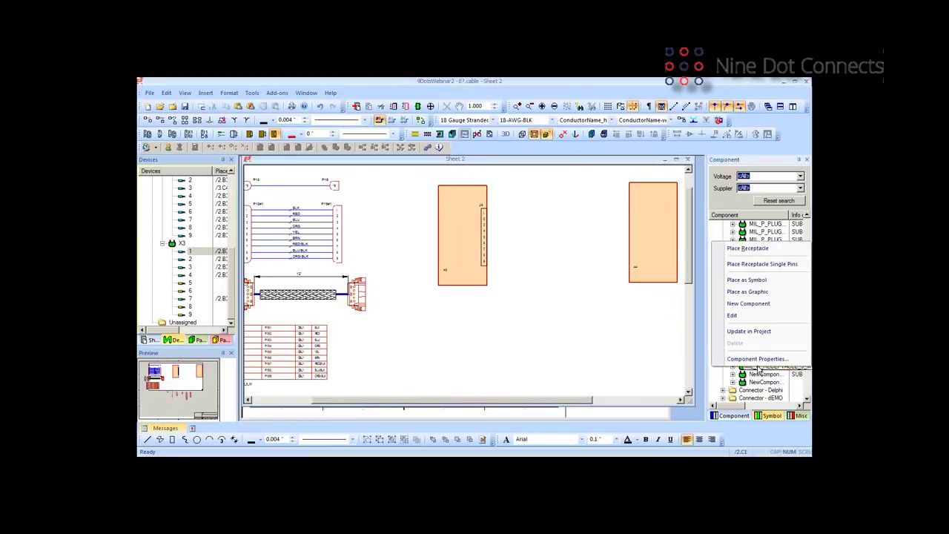
left_click(749, 267)
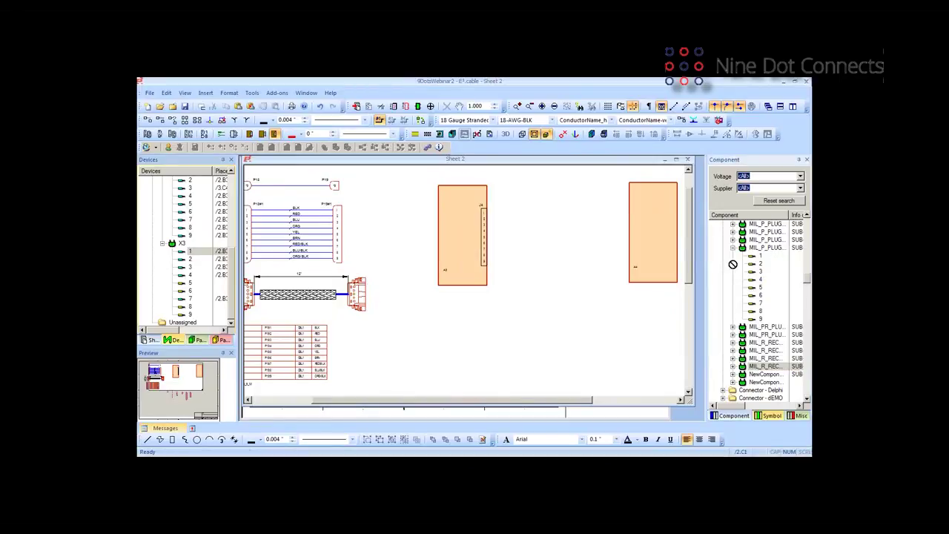
left_click(637, 215)
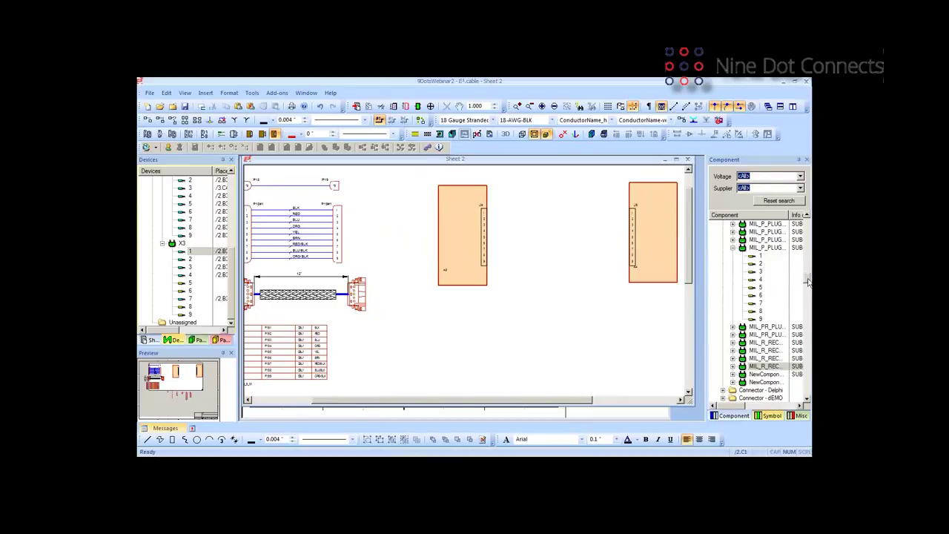
Preview the Block with PCB and Connectors component in the Blocks library folder.
scroll(809, 281, "down", 10)
scroll(726, 265, "up", 10)
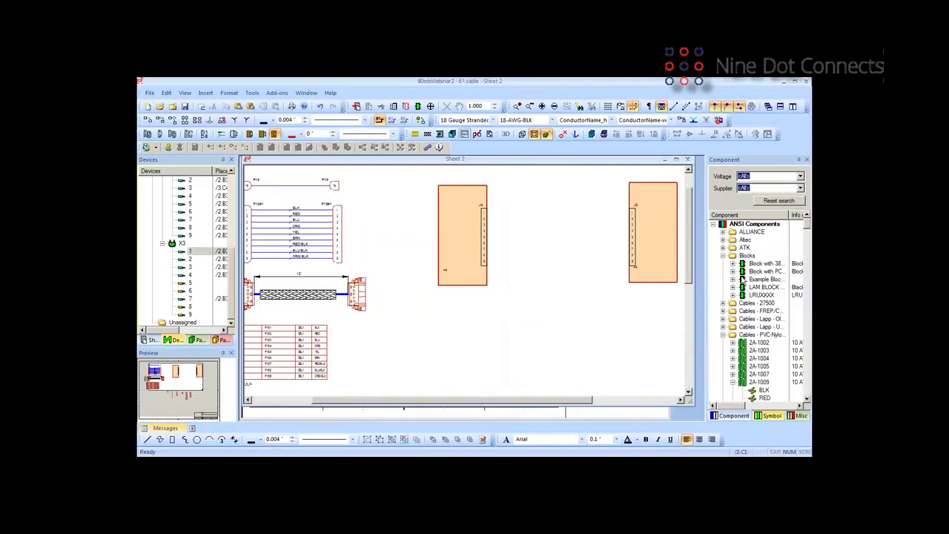
left_click(763, 271)
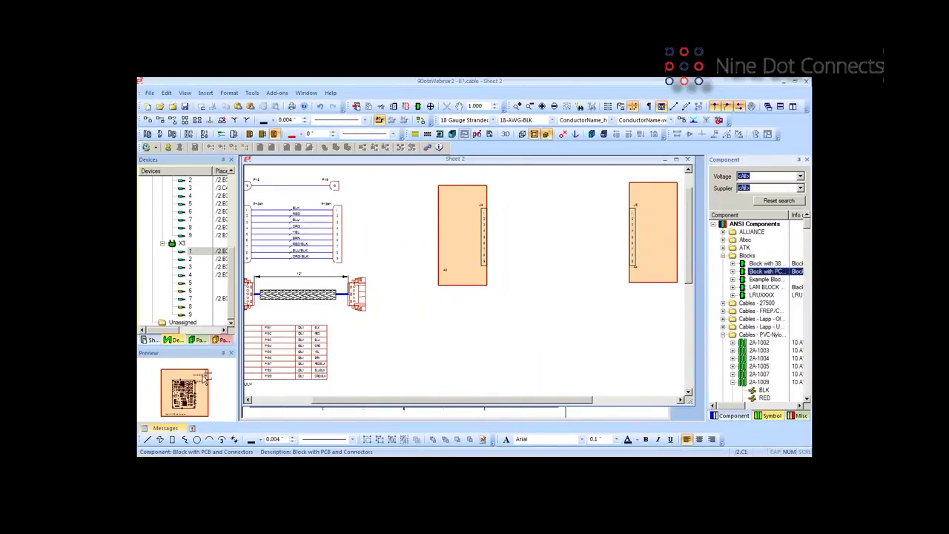
left_click(628, 377)
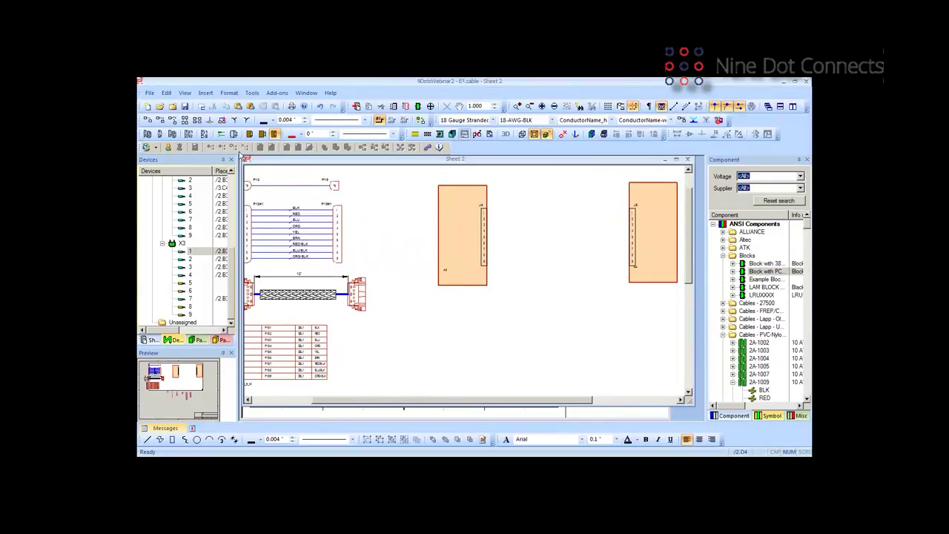
Connect the facing block receptacles J4 and J5 pin to pin with nine connection lines.
left_click(199, 120)
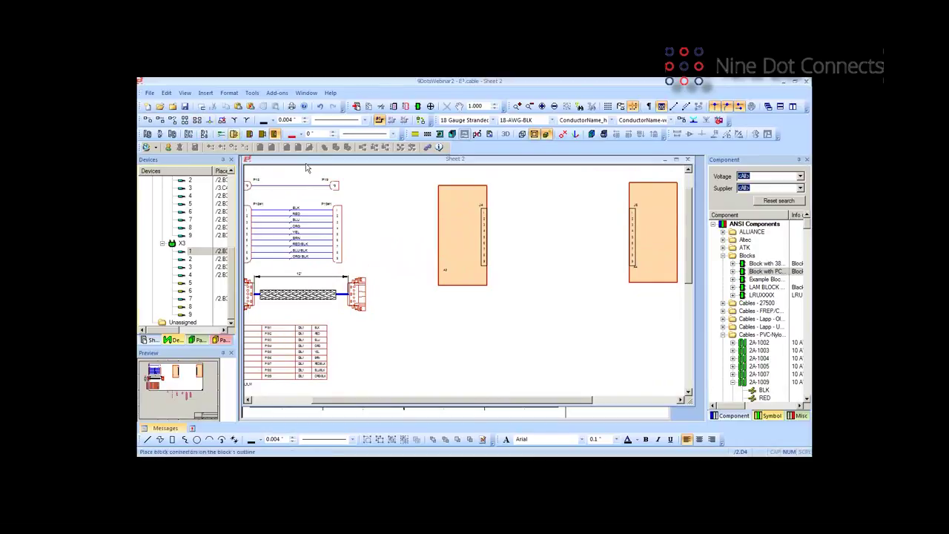
left_click(454, 182)
left_click(674, 275)
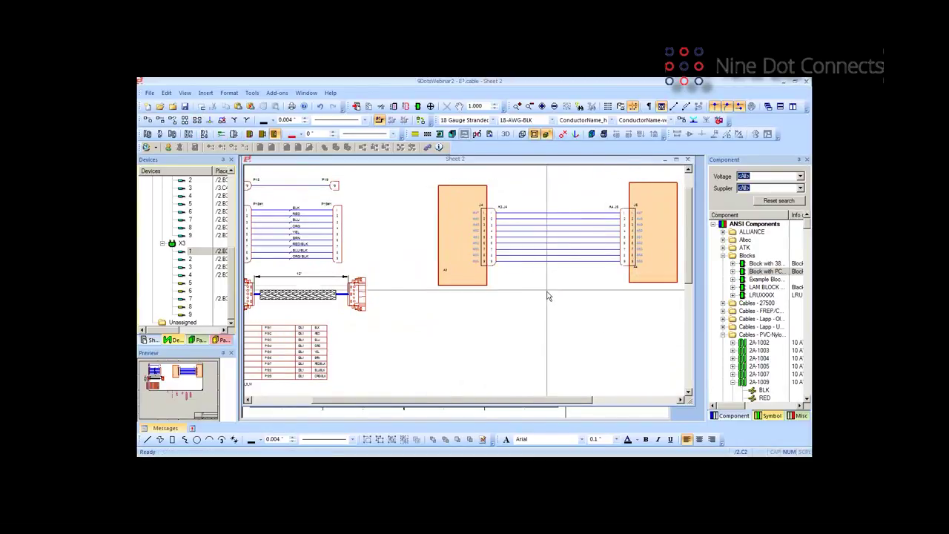
scroll(550, 282, "up", 3)
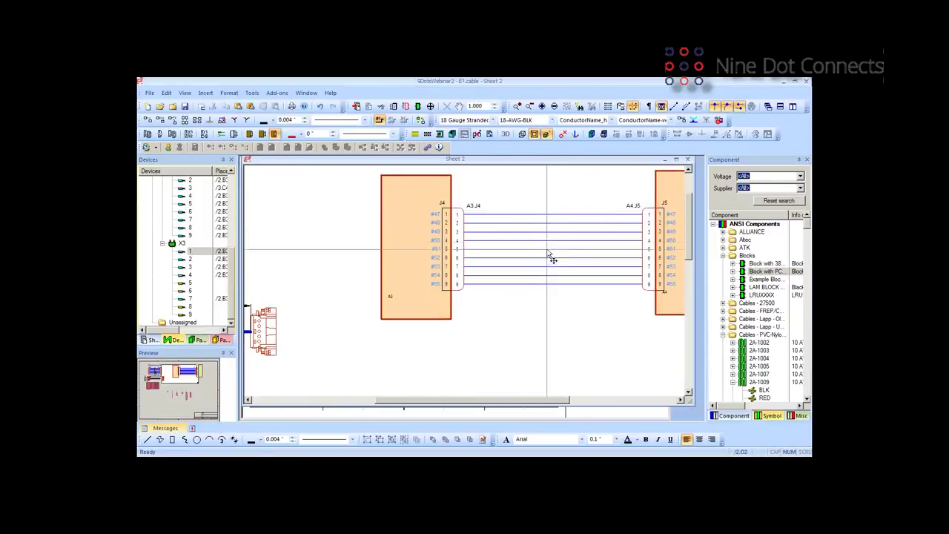
scroll(445, 297, "right", 3)
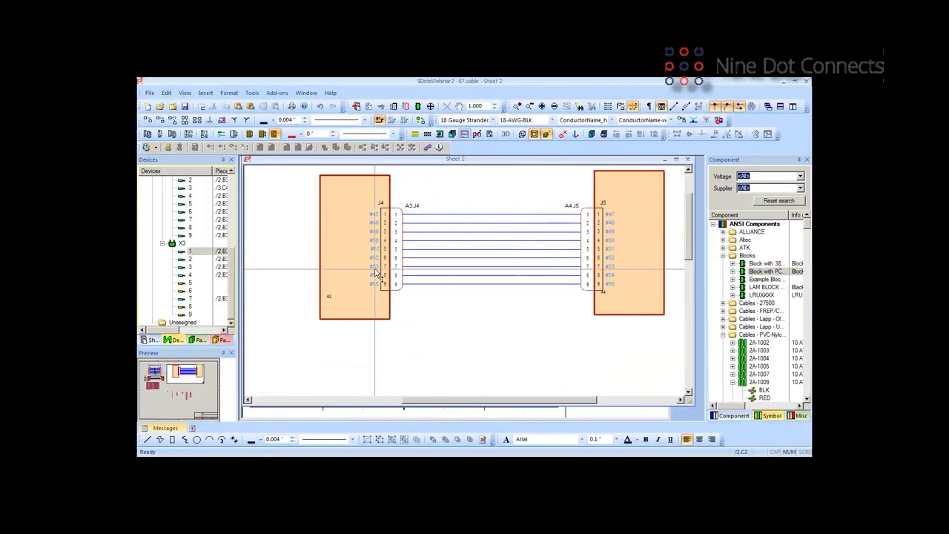
mouse_move(404, 241)
left_mouse_down()
mouse_move(426, 242)
mouse_move(418, 232)
mouse_move(404, 236)
left_mouse_up()
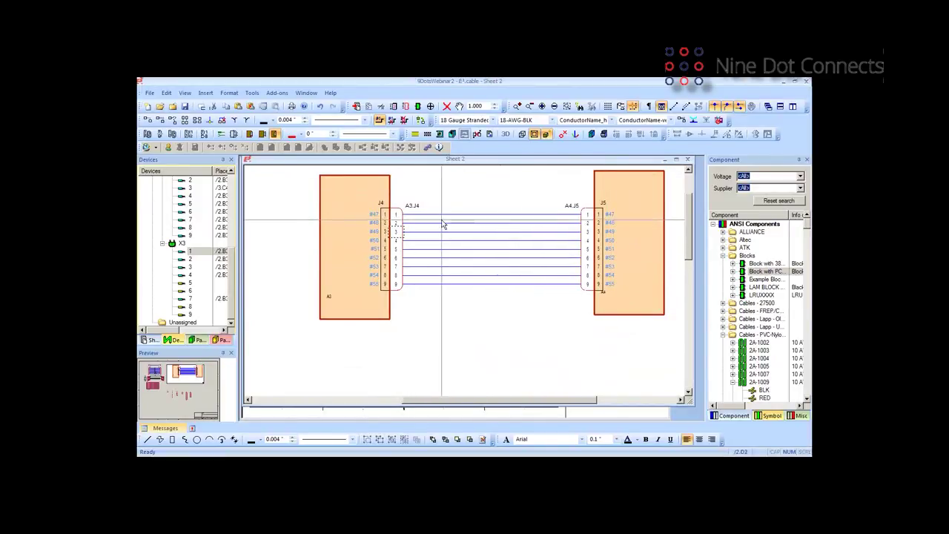
Rename the signal on pin 1 of receptacle J4 with a sample first name.
right_click(385, 216)
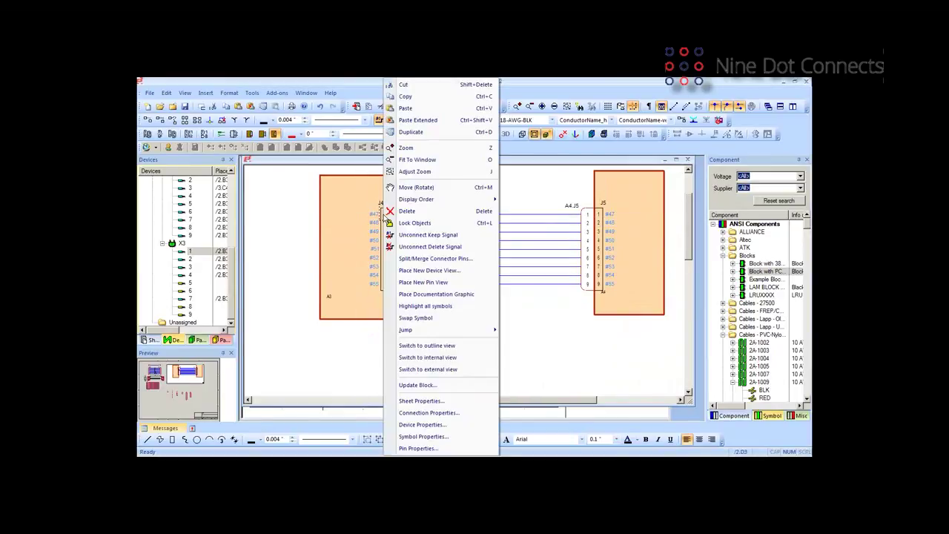
left_click(417, 425)
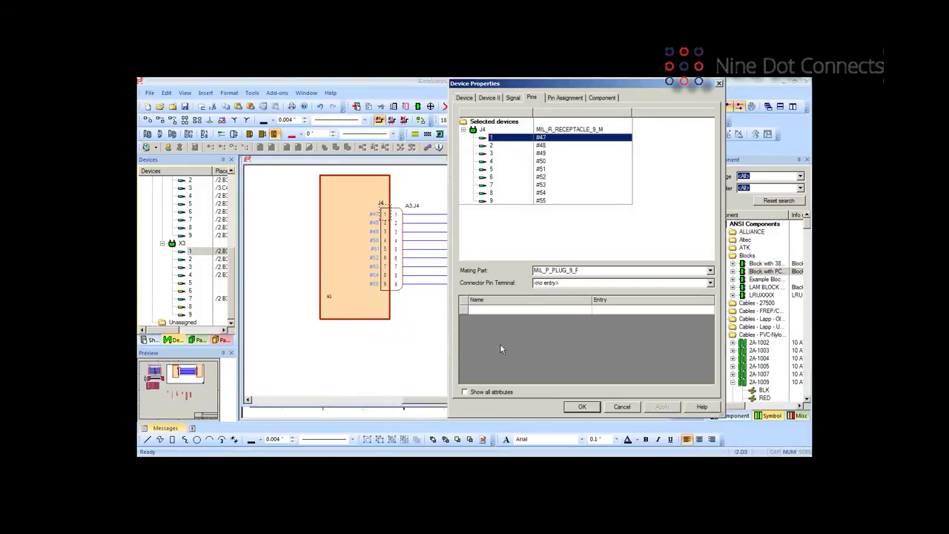
left_click(513, 98)
left_click(525, 236)
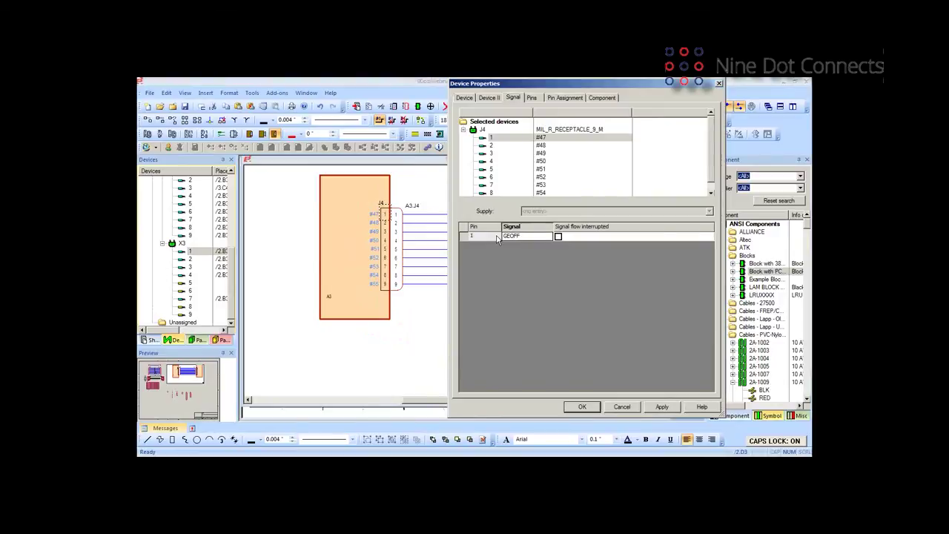
left_click(591, 407)
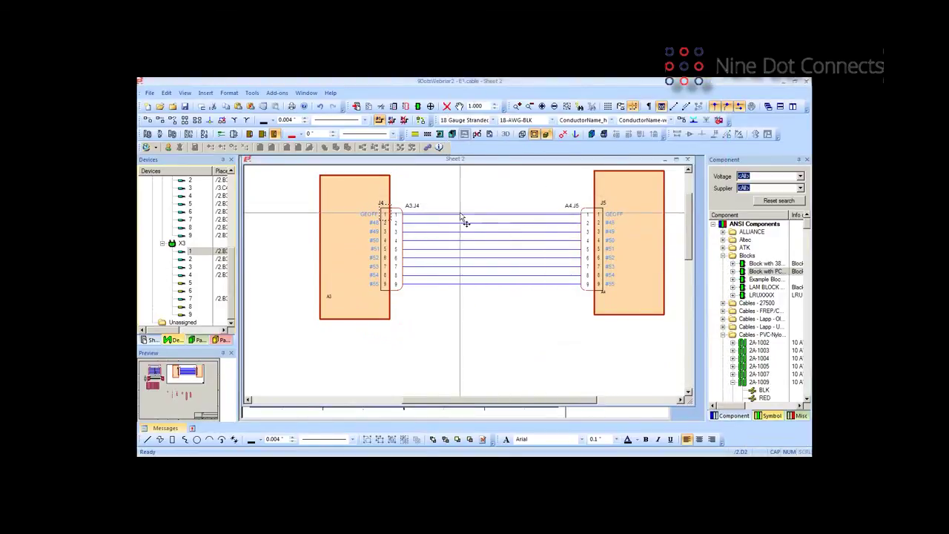
mouse_move(467, 217)
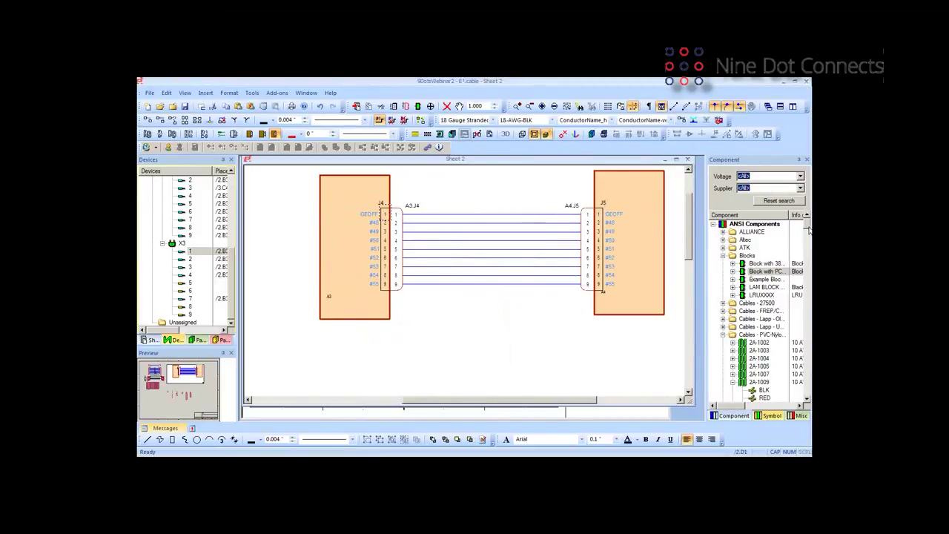
Insert the MIL_R_RECEPTACLE_9_F component across all nine connection lines, about midway between the two blocks.
left_click_drag(808, 230, 805, 289)
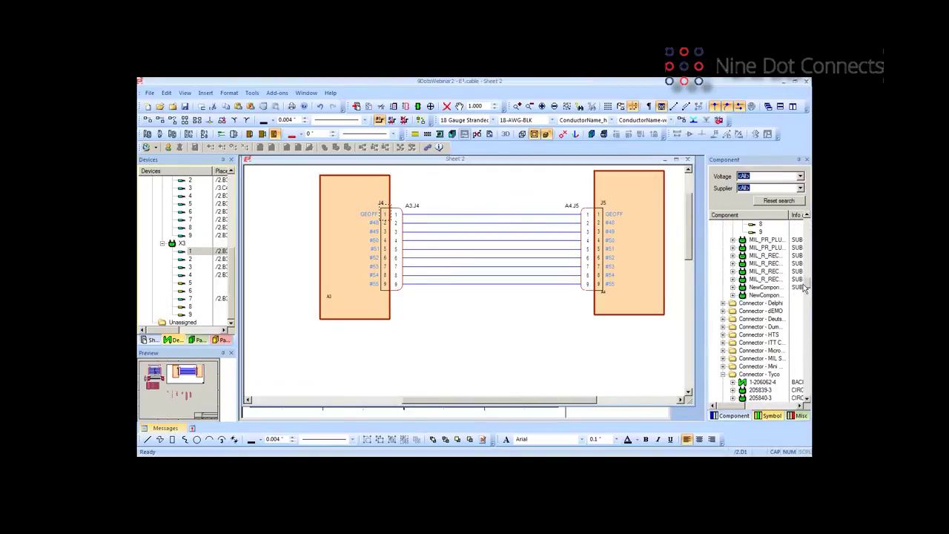
left_click_drag(807, 288, 808, 283)
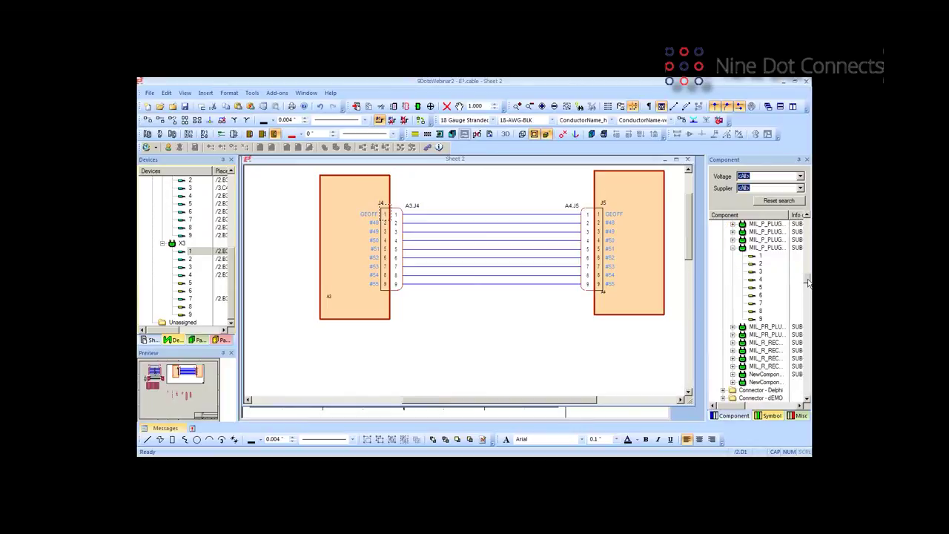
right_click(772, 362)
left_click(742, 252)
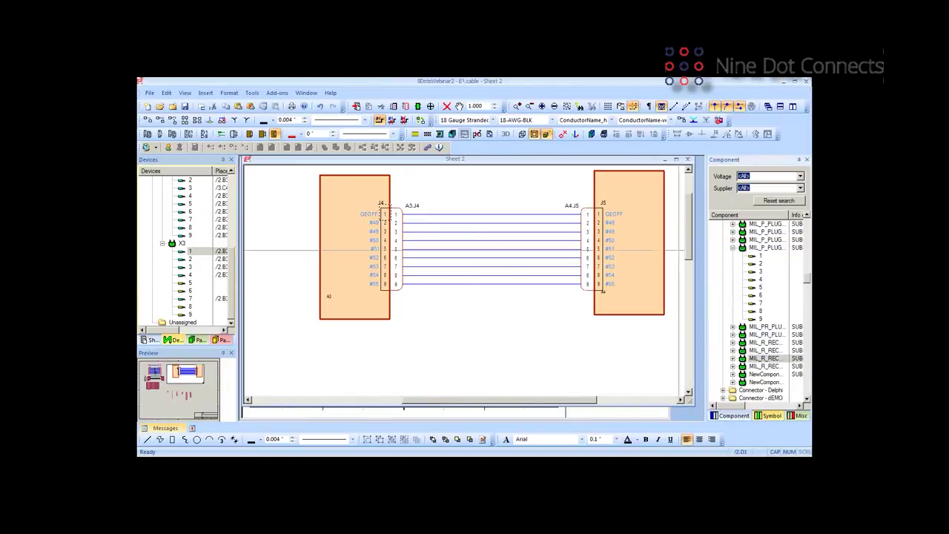
left_click(503, 221)
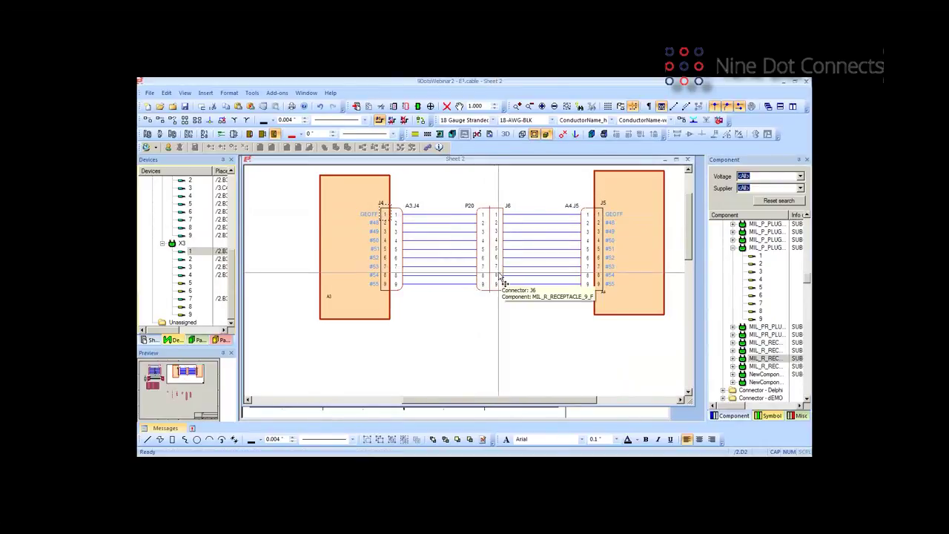
Pull pin 2 of the middle plug P20 out of the connector, a short way along its line toward J4.
left_click(473, 221)
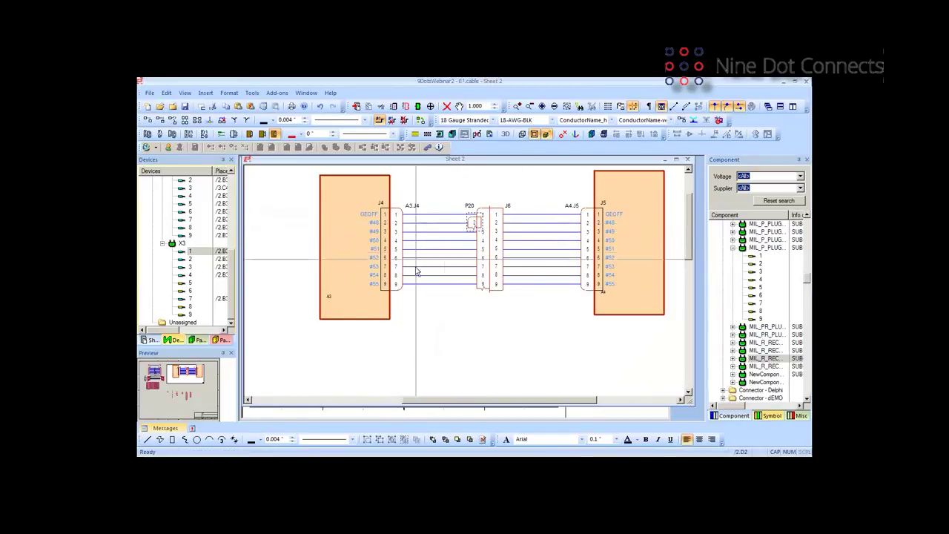
left_click_drag(475, 221, 467, 223)
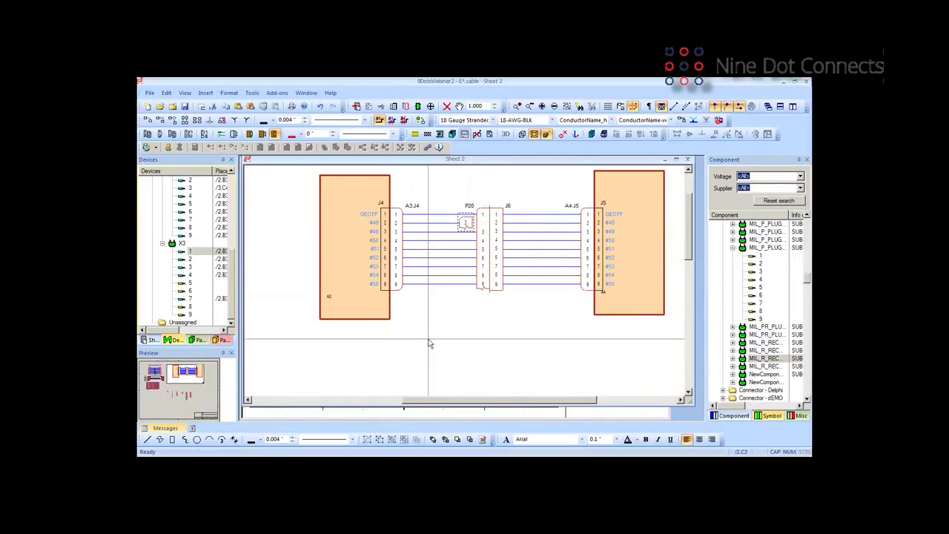
Rename the signals on pins 2 and 3 of receptacle J4, giving each a different sample first name.
right_click(384, 230)
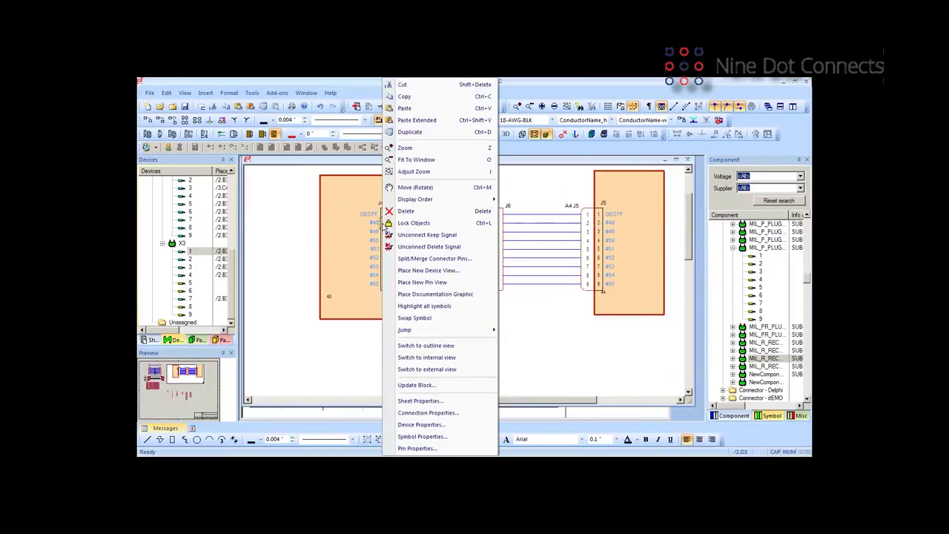
left_click(420, 424)
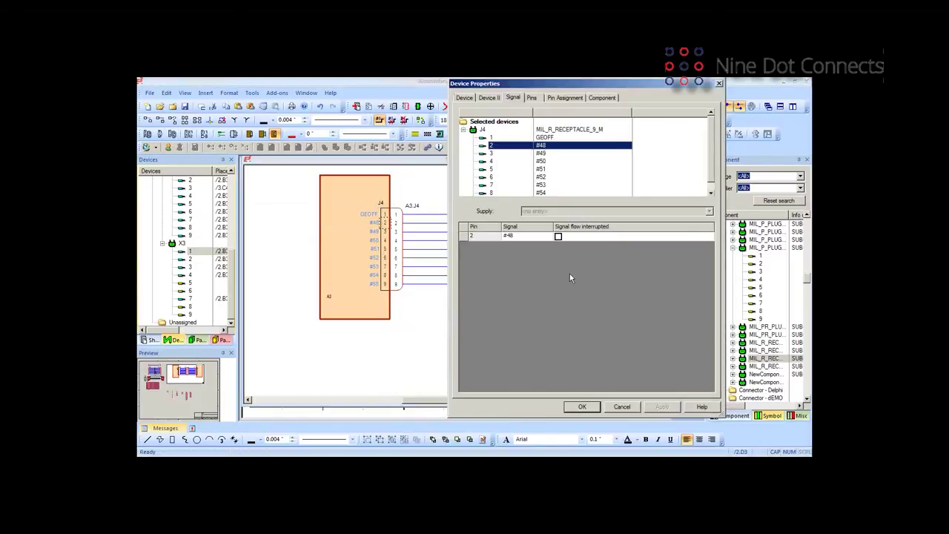
left_click(528, 238)
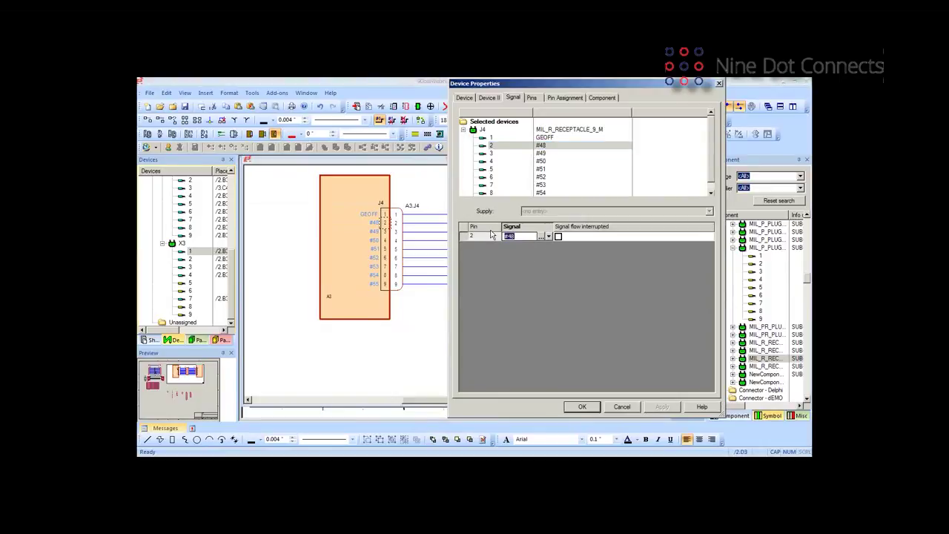
left_click(495, 153)
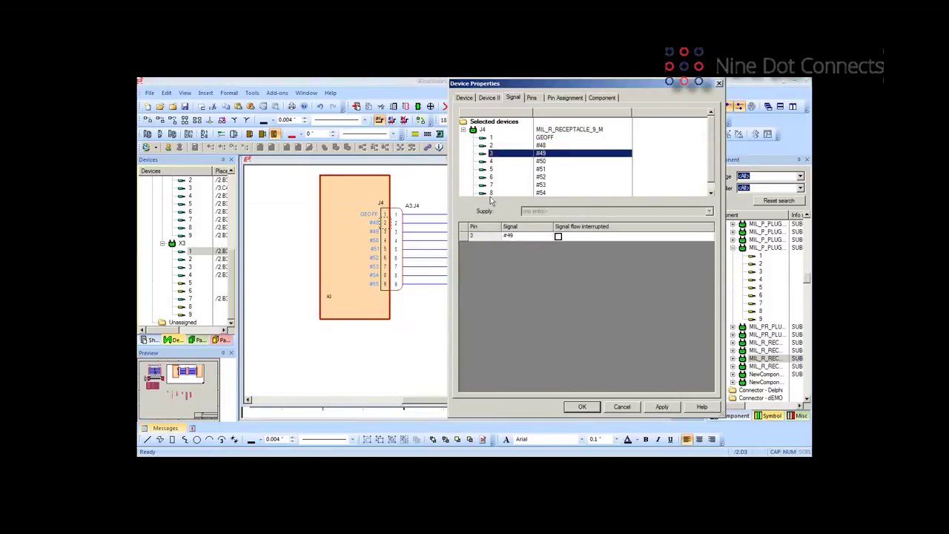
left_click(521, 236)
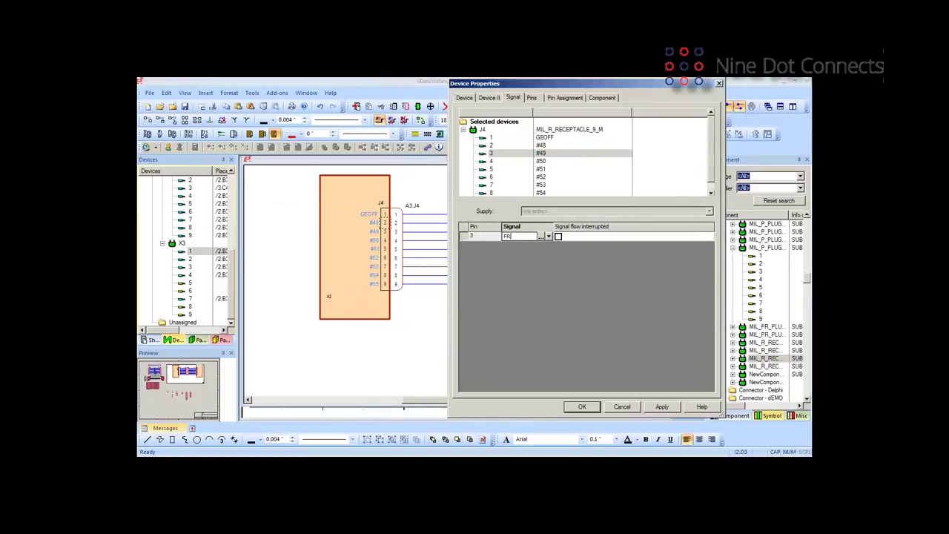
key("Return")
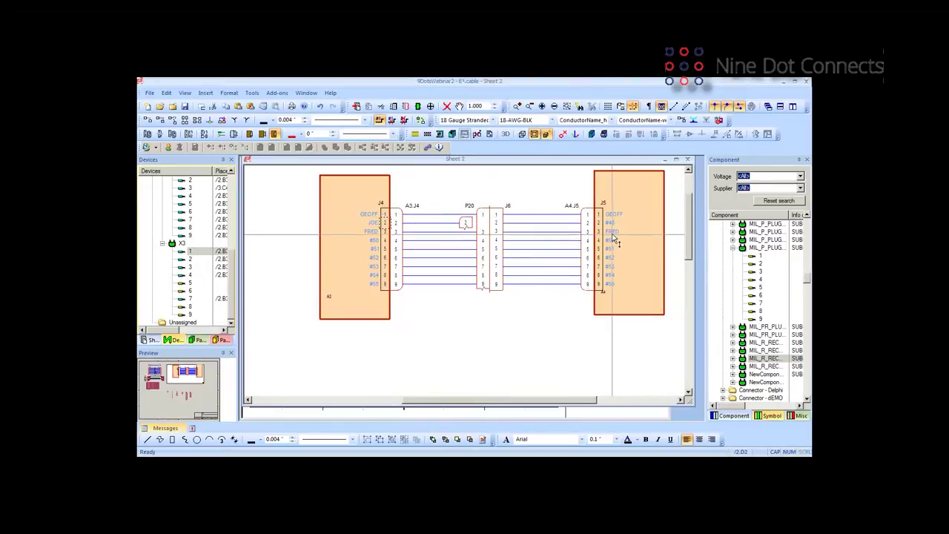
Move the separated pin 2 back into plug P20 so it mates with J6 again.
mouse_move(415, 236)
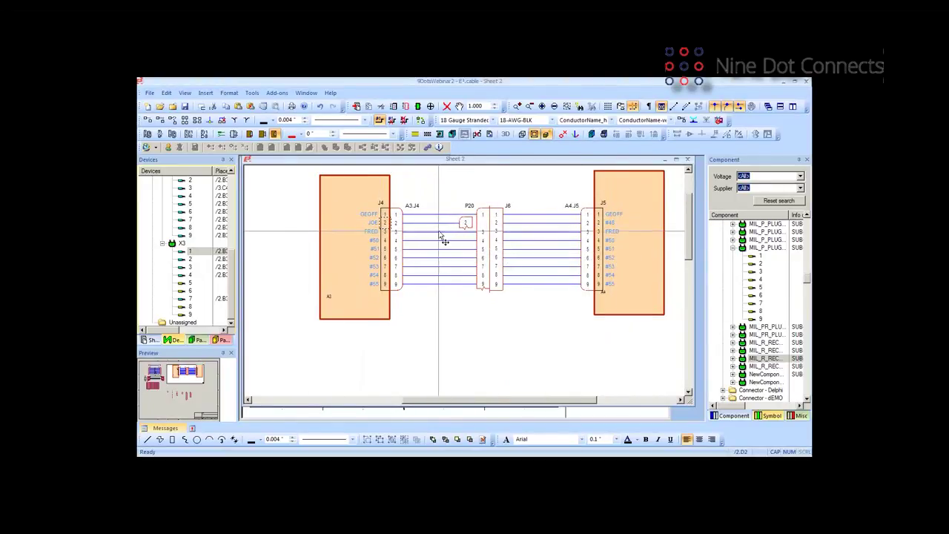
mouse_move(465, 227)
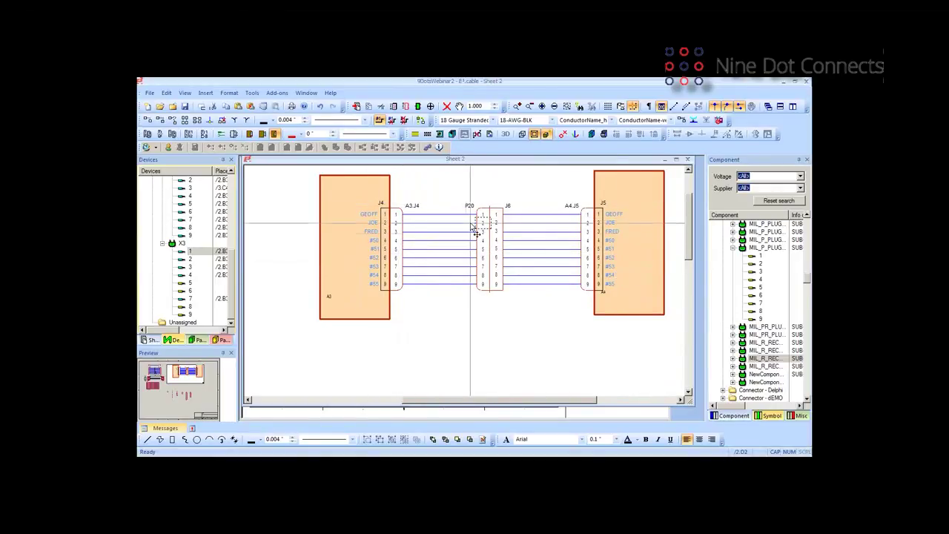
Place the expanded MIL_P_PLUG component as plug single pins in the empty area at the sheet's lower left.
left_click_drag(690, 247, 691, 288)
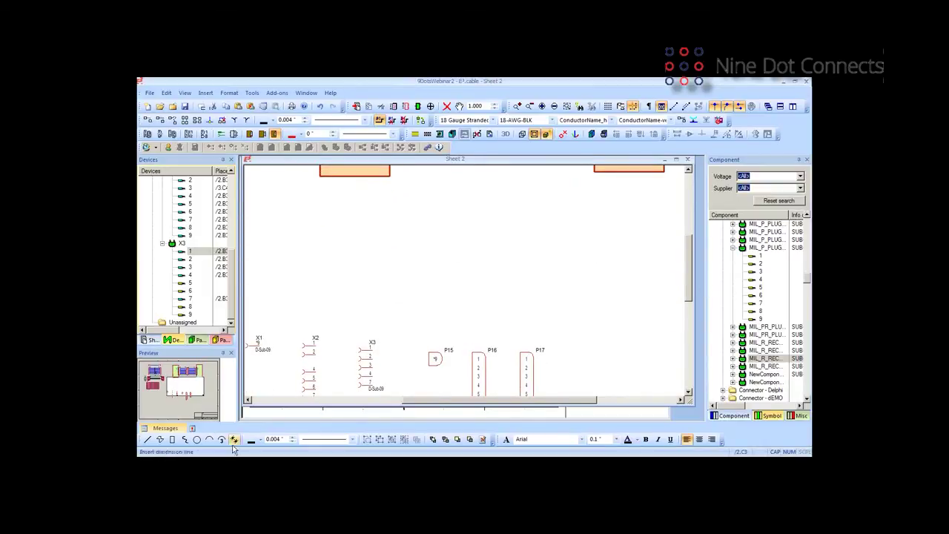
left_click_drag(196, 385, 172, 404)
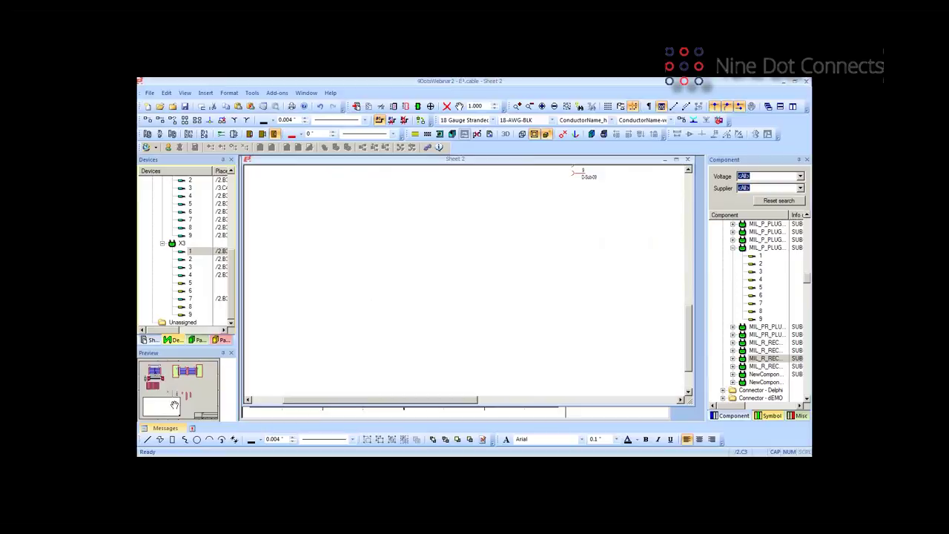
right_click(773, 250)
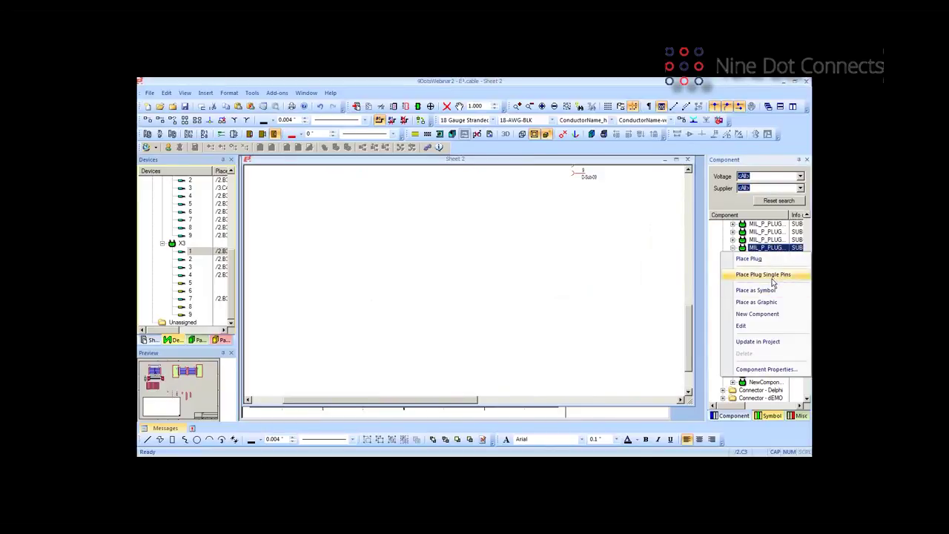
left_click(769, 274)
left_click(334, 252)
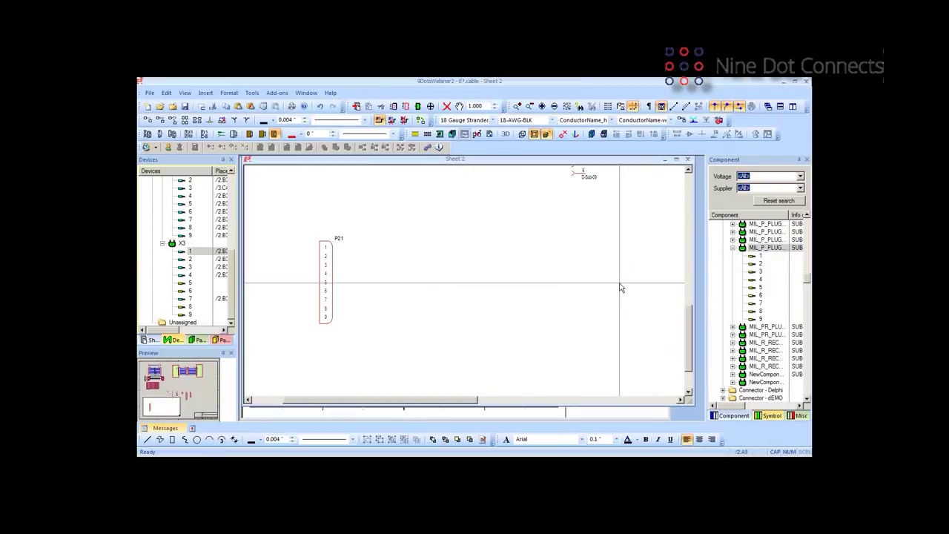
Place a second MIL_P_PLUG as plug single pins opposite P21 and connect pins 1 and 2 of the two plugs.
right_click(767, 253)
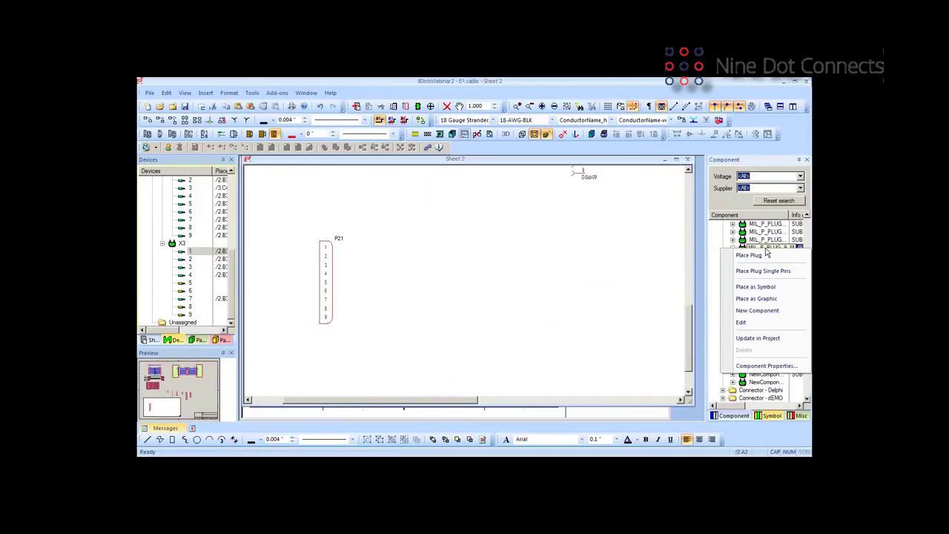
left_click(763, 271)
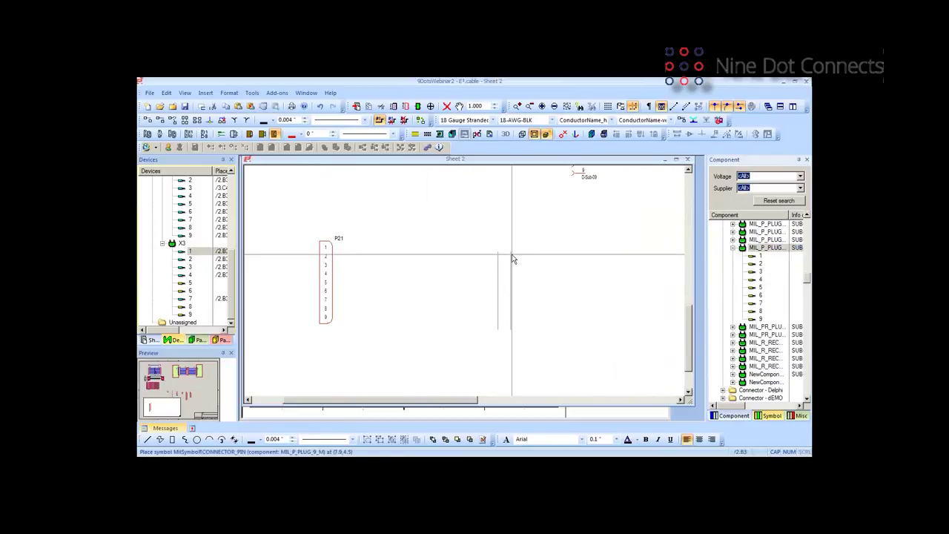
left_click(495, 254)
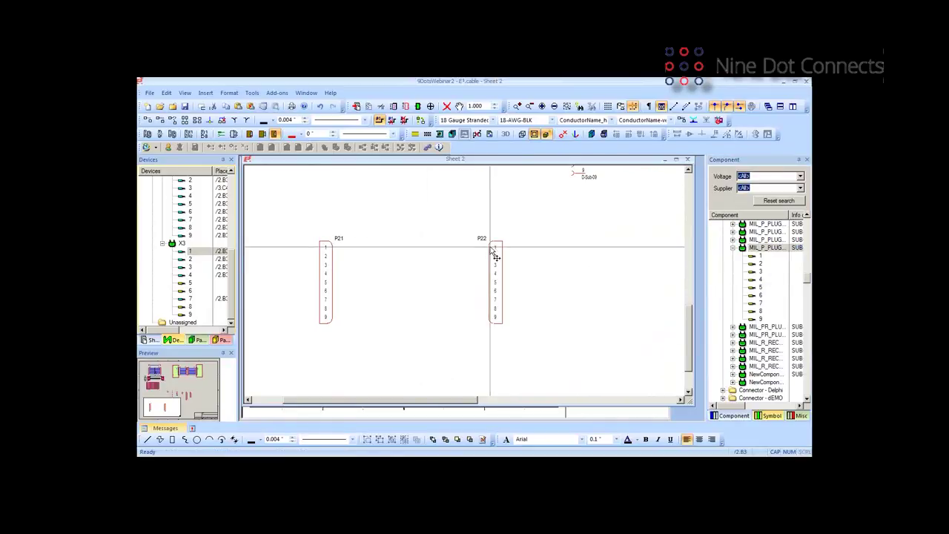
left_click_drag(293, 217, 533, 269)
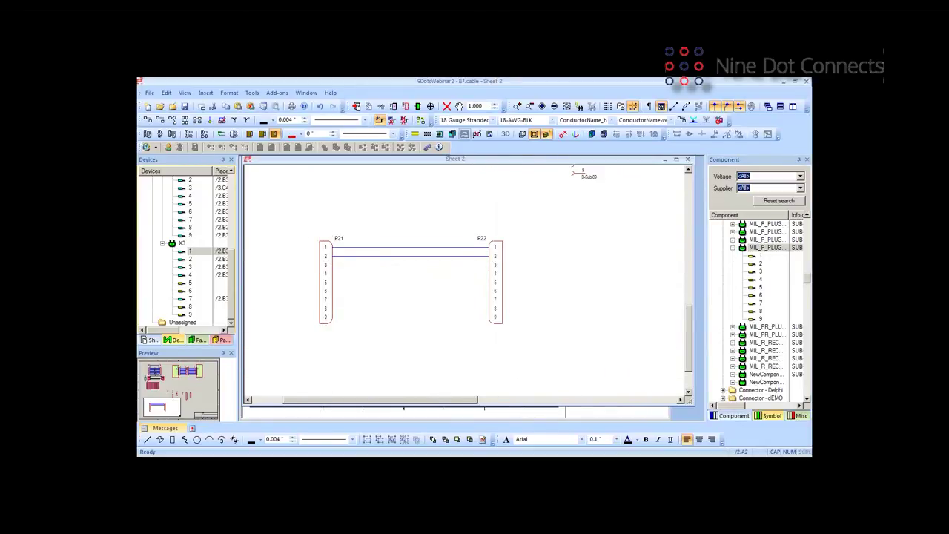
Assign the conductors of cable BR27500B22LS2T891 to the two connection lines between P21 and P22.
left_click_drag(807, 285, 807, 300)
scroll(795, 336, "down", 3)
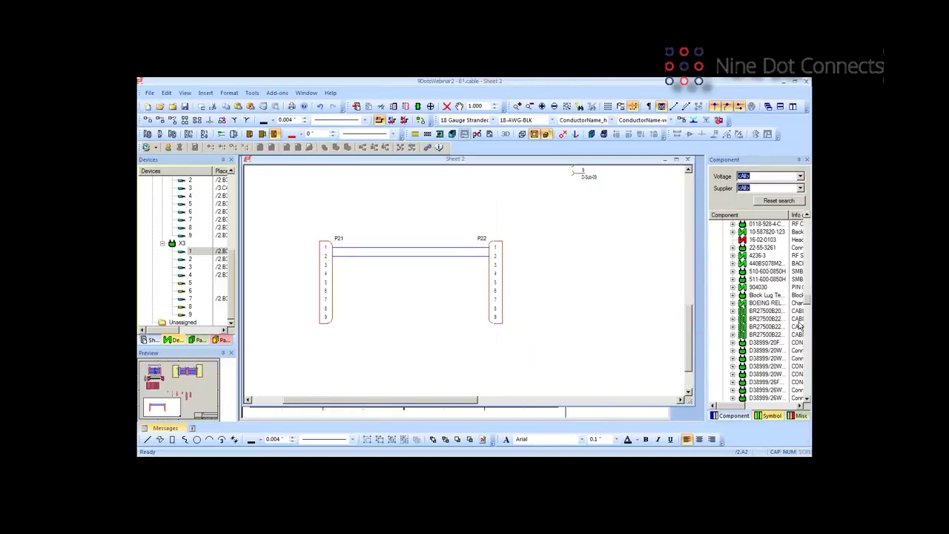
right_click(777, 325)
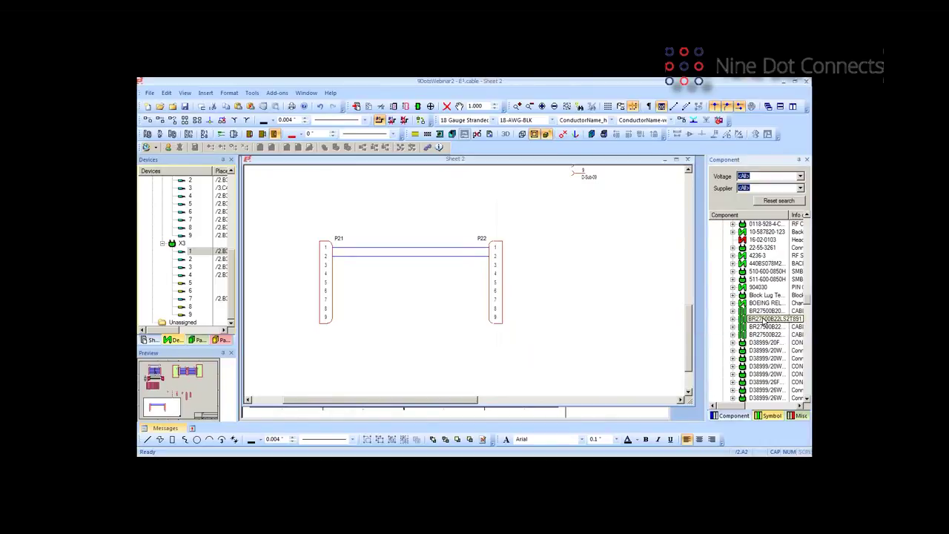
left_click(755, 337)
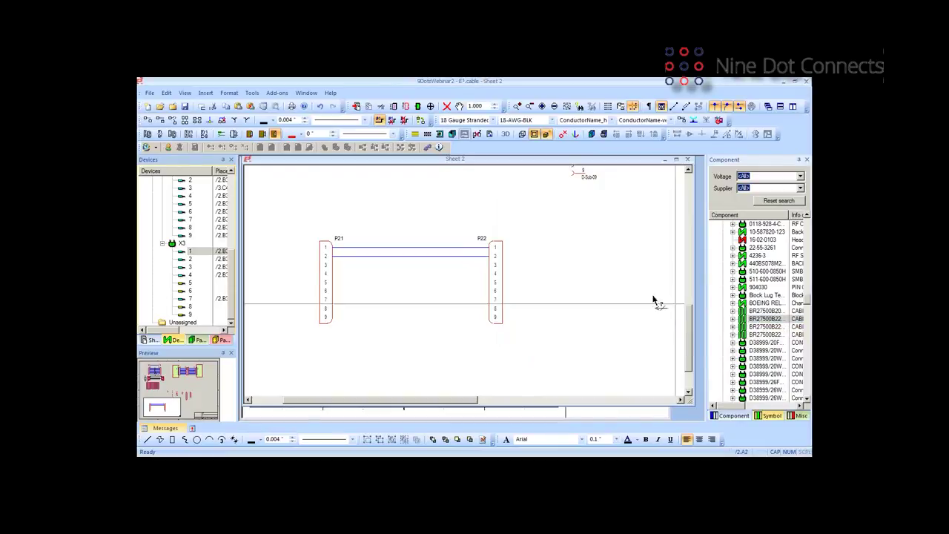
left_click_drag(423, 237, 437, 298)
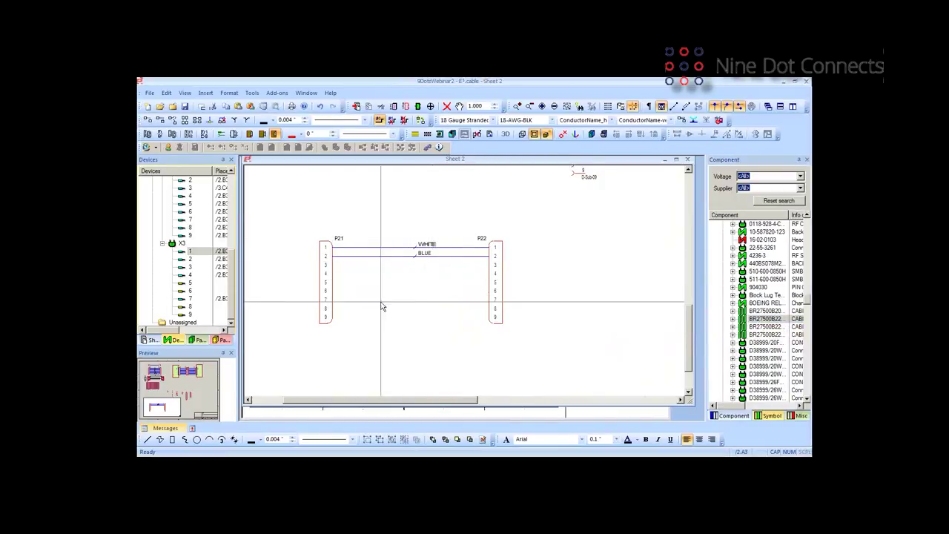
Examine cable W4 in the device tree down to its shield, twisted pair and conductors, and locate the conductors on the sheet.
scroll(238, 278, "up", 6)
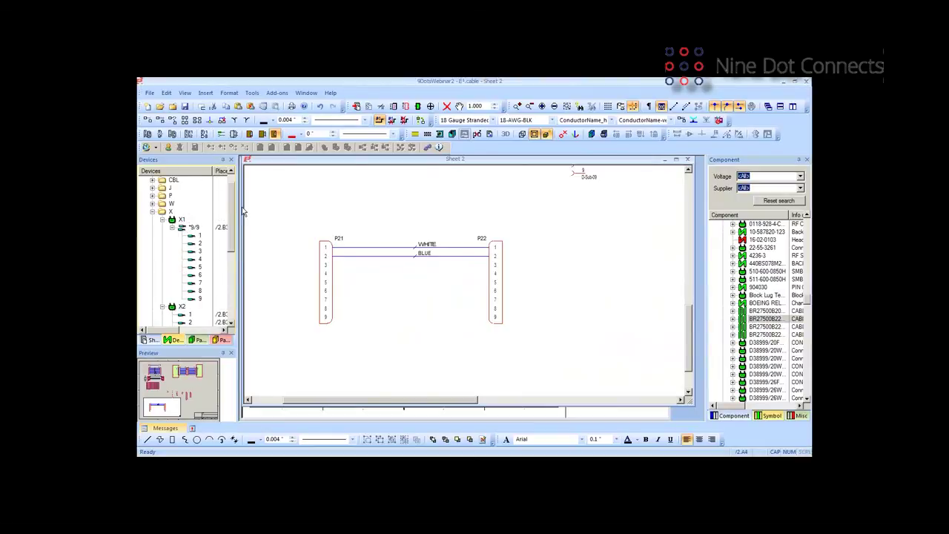
left_click(152, 213)
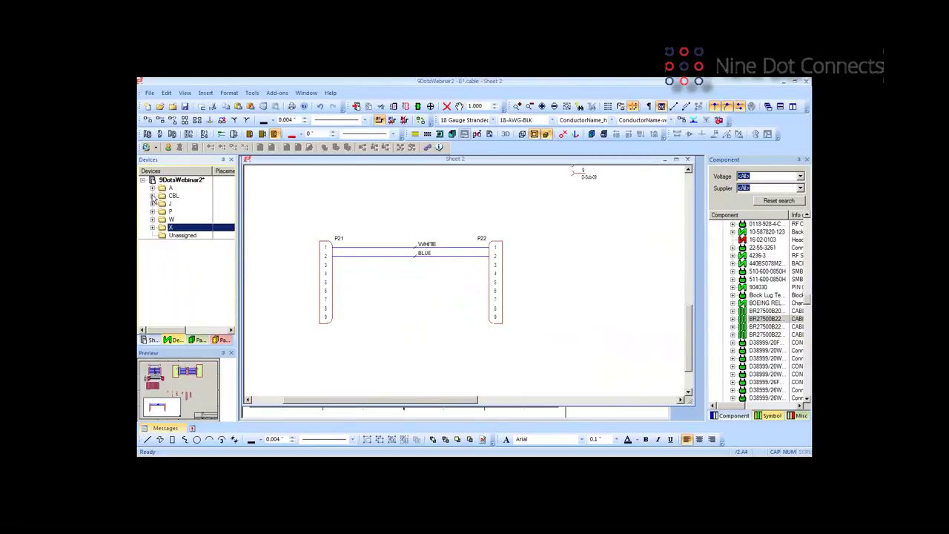
left_click(152, 196)
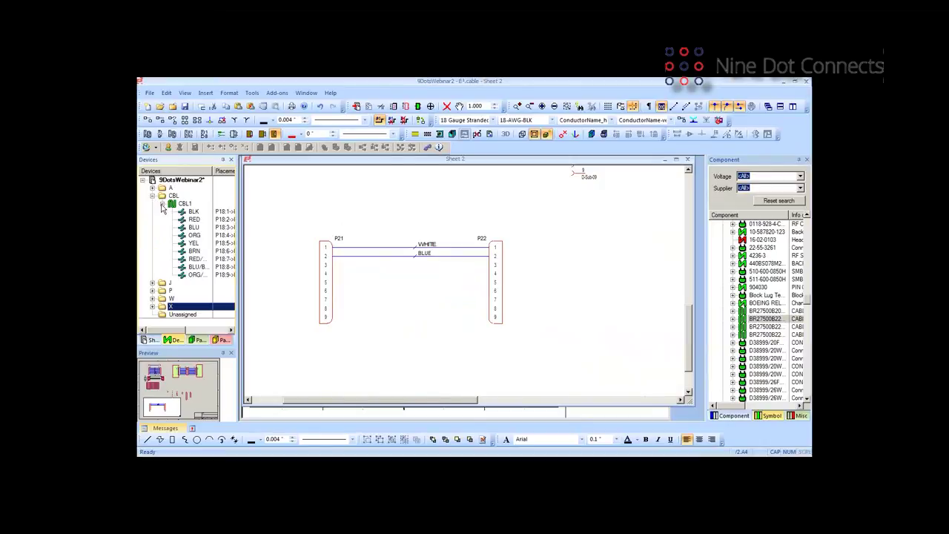
left_click(152, 196)
left_click(152, 220)
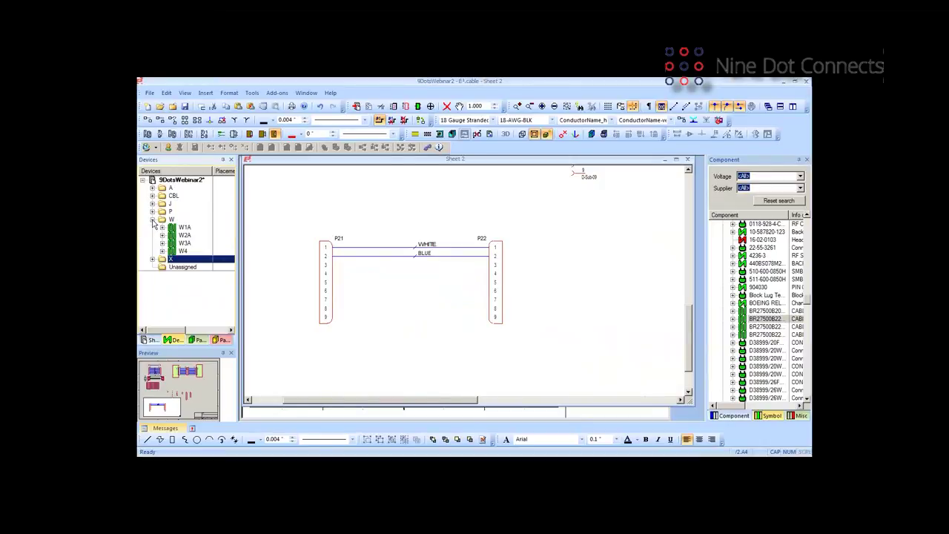
left_click(163, 251)
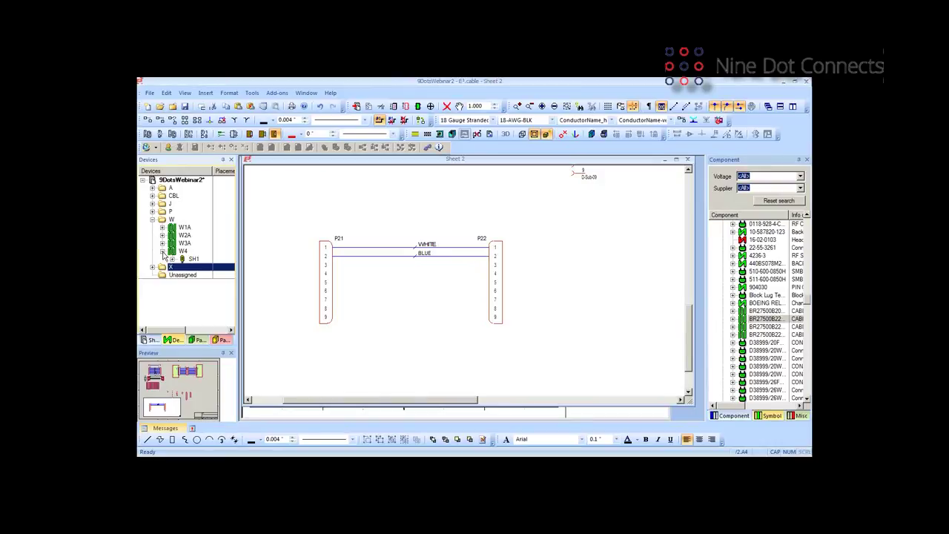
left_click(172, 259)
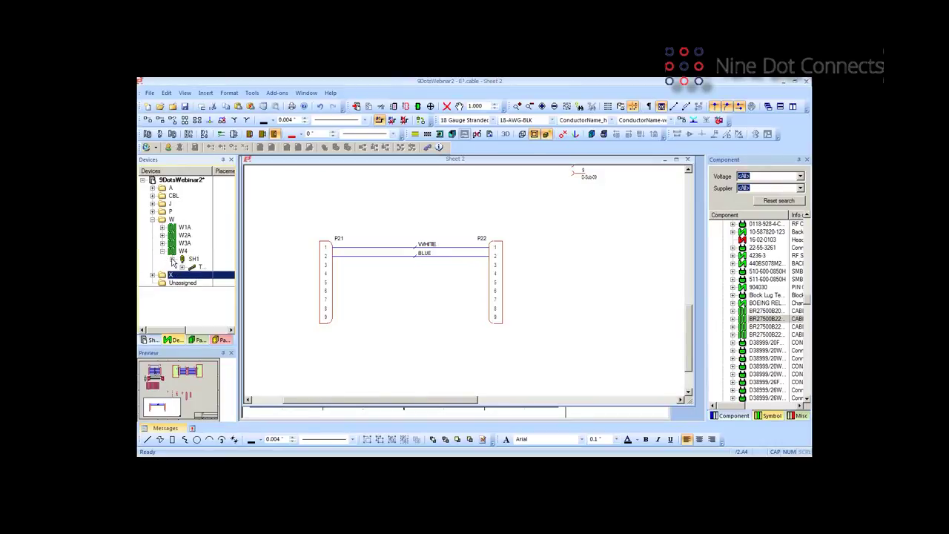
left_click(182, 268)
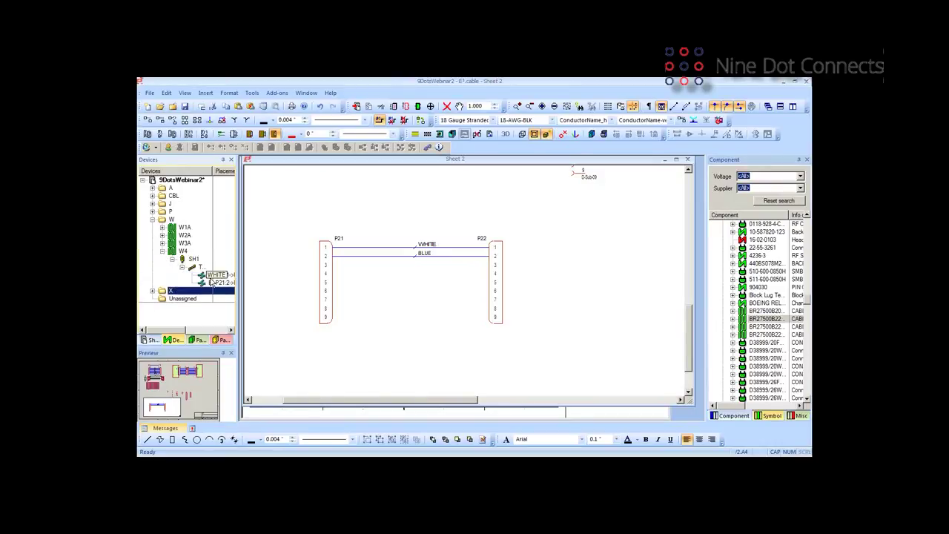
left_click(207, 275)
left_click(214, 283)
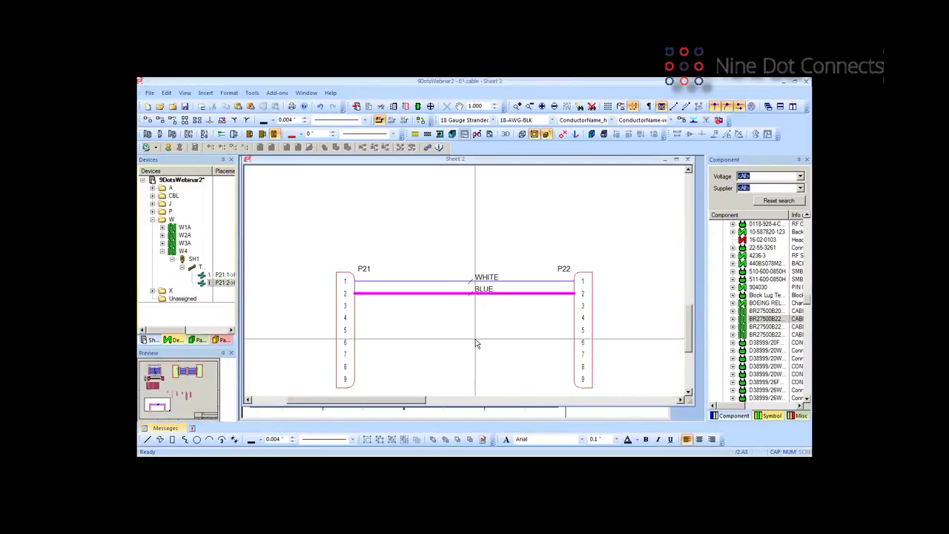
left_click(470, 283)
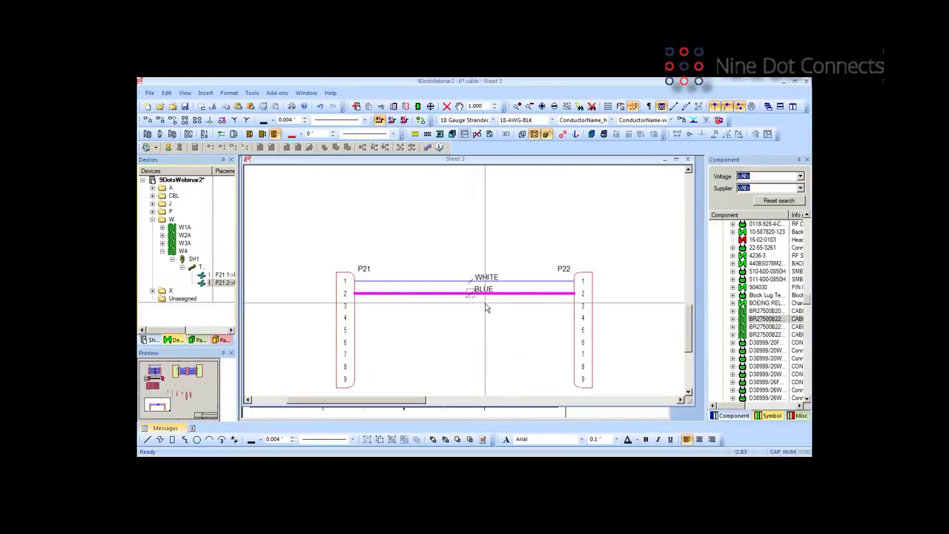
Autoplace the bundle symbols of cable W4 on its conductors between P21 and P22.
right_click(184, 253)
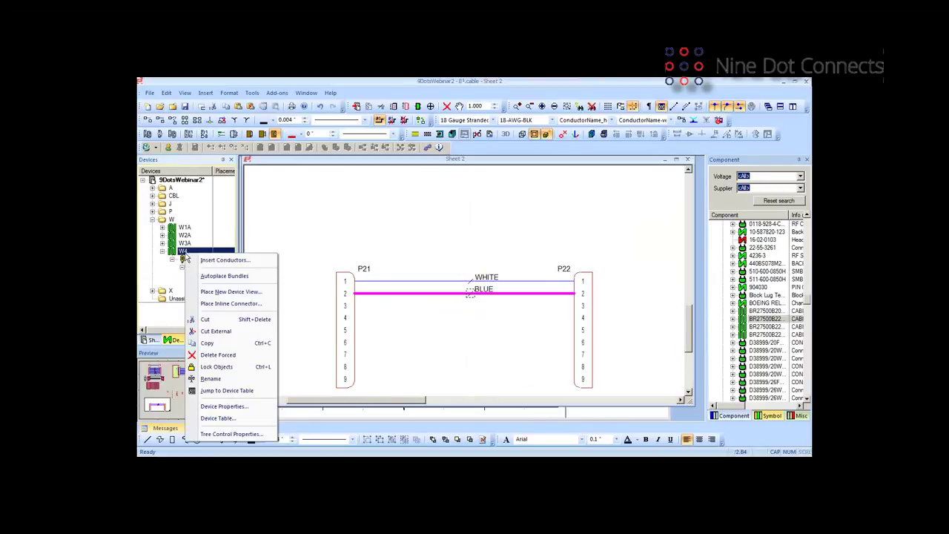
left_click(211, 276)
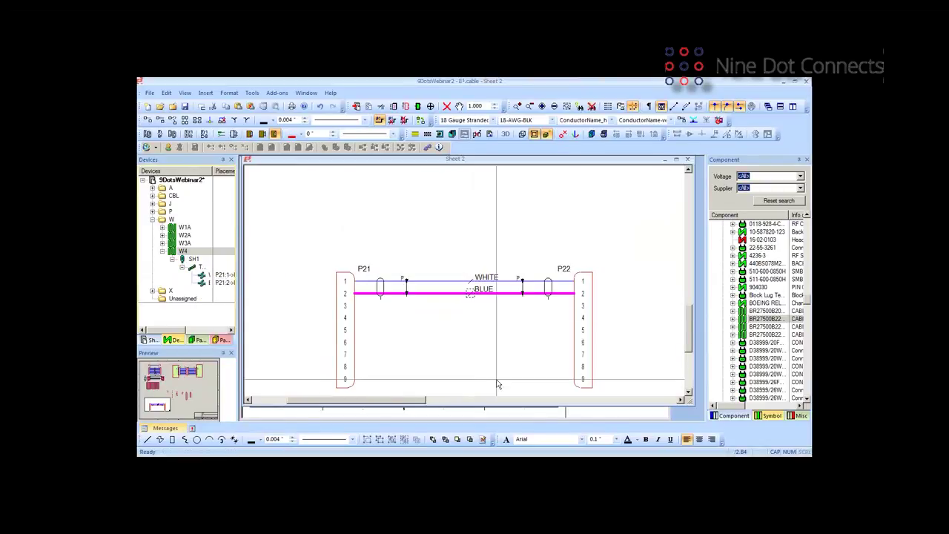
Connect the cable shield to pin 6 at the P21 end and to pin 9 at the P22 end.
scroll(689, 354, "down", 2)
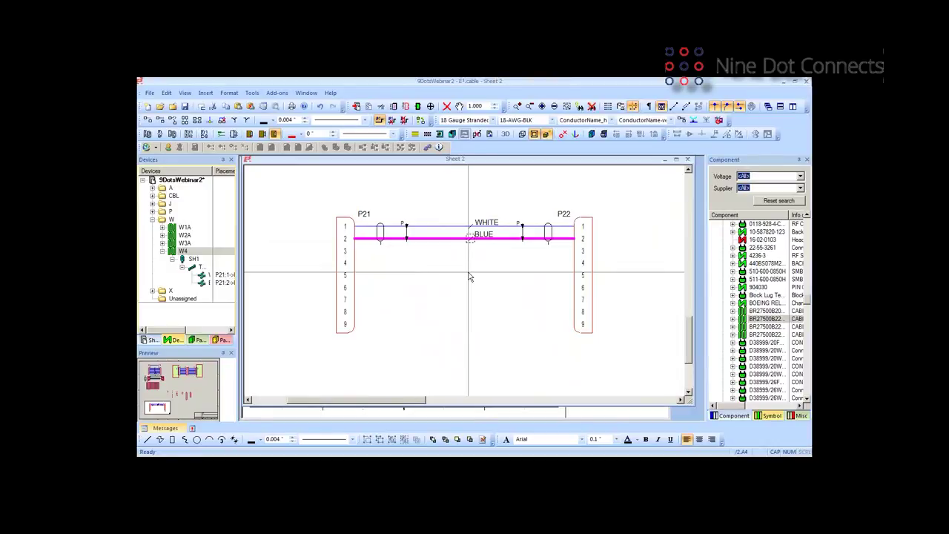
left_click(385, 271)
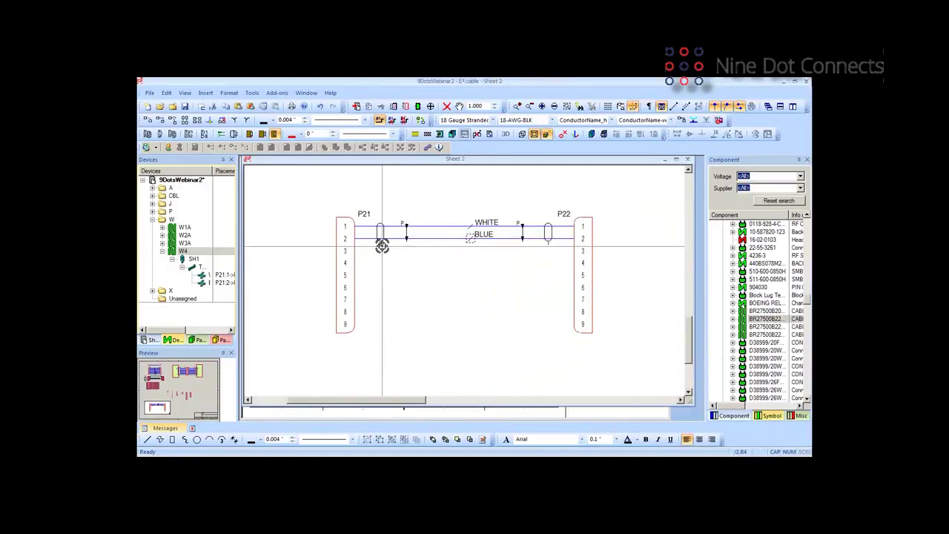
left_click_drag(381, 242, 357, 288)
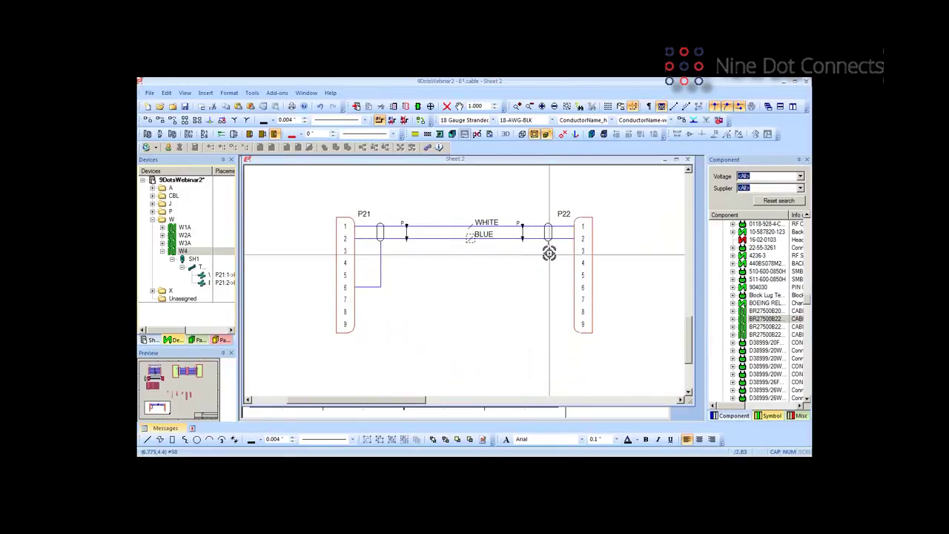
left_click_drag(546, 249, 573, 328)
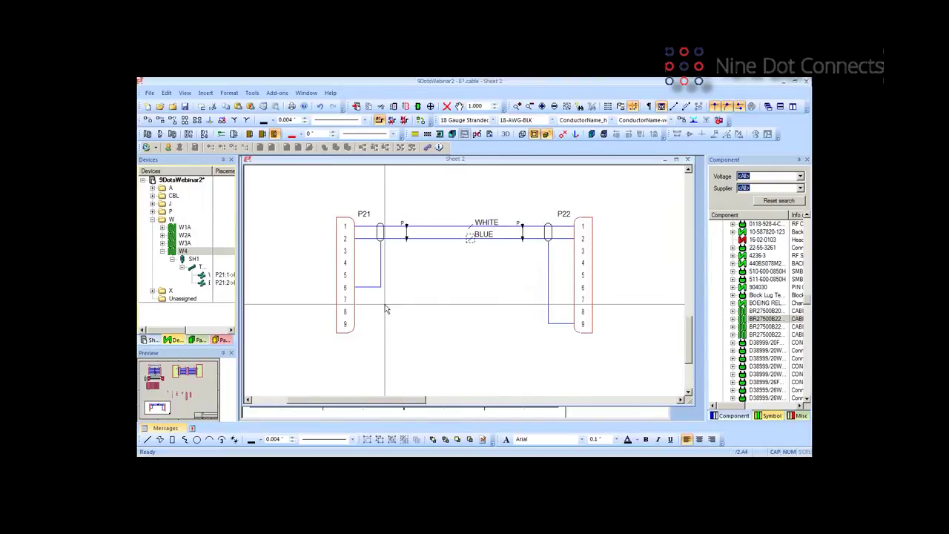
Generate the project's Connections report in Excel.
left_click(251, 94)
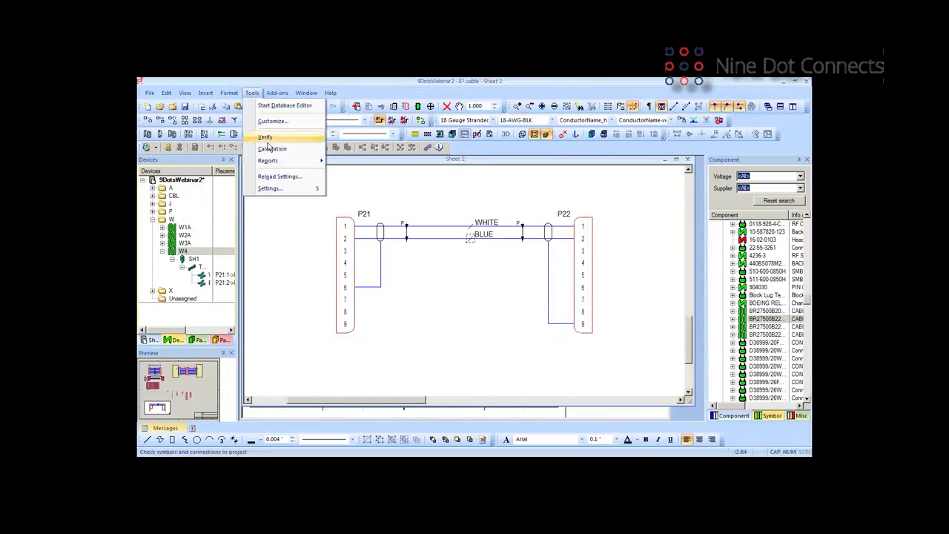
mouse_move(312, 161)
mouse_move(347, 177)
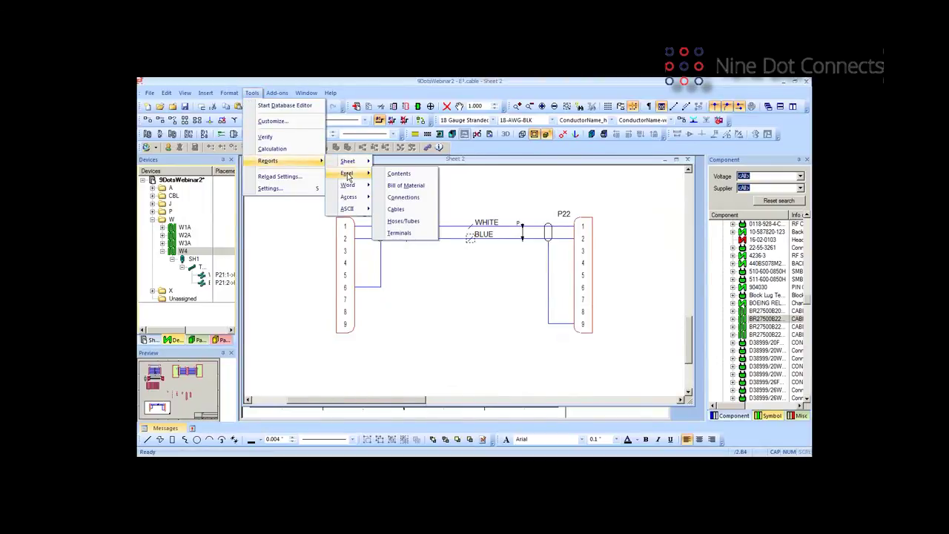
left_click(394, 197)
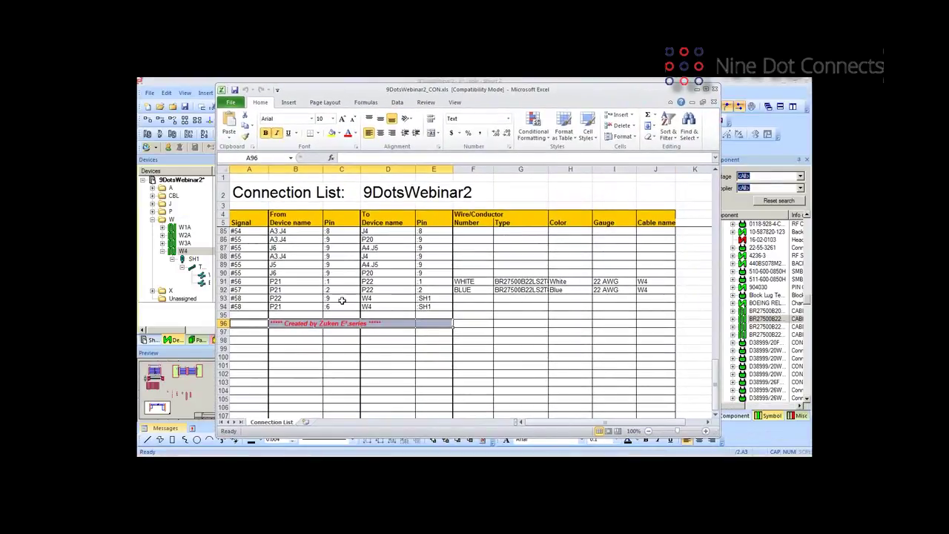
Check the connection list's shield entries for P22 and P21 against the schematic, and close the report.
left_click(337, 300)
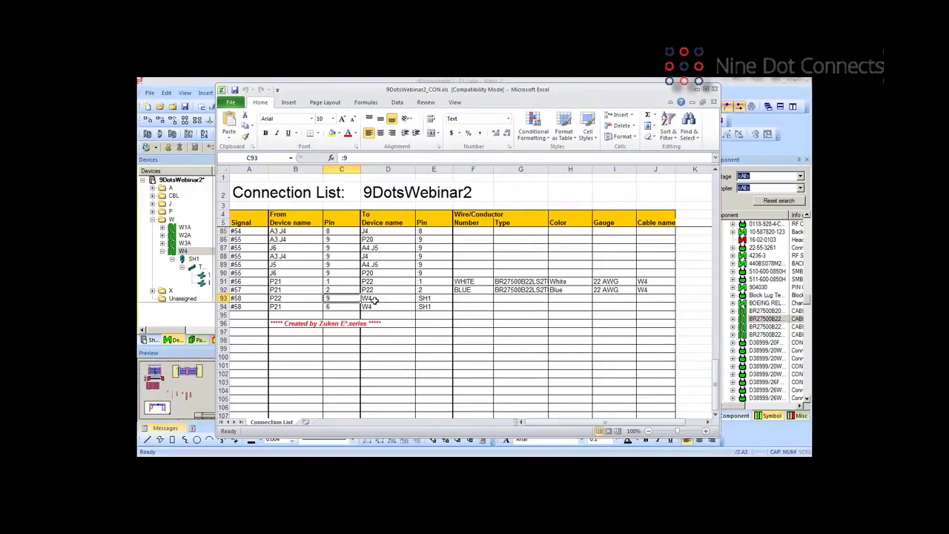
left_click(338, 307)
left_click_drag(484, 91, 513, 367)
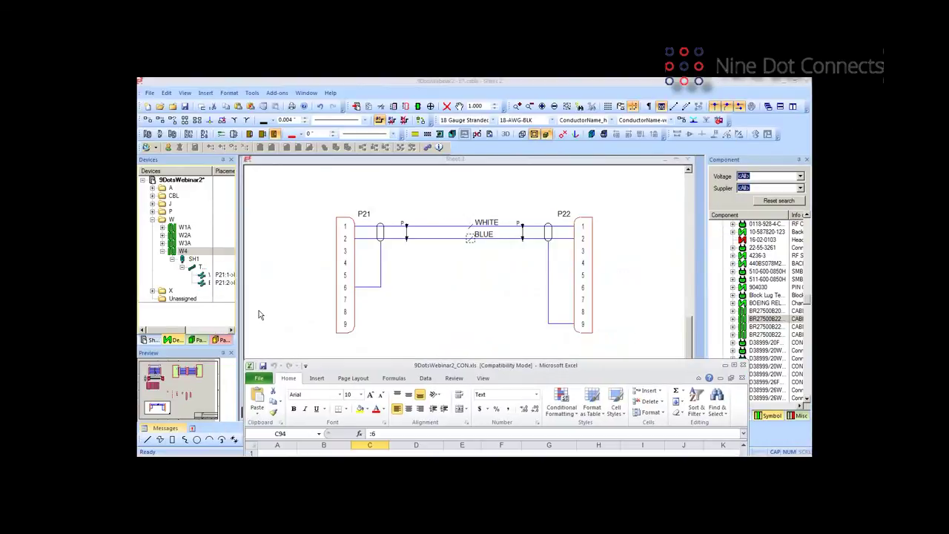
left_click_drag(572, 373, 526, 97)
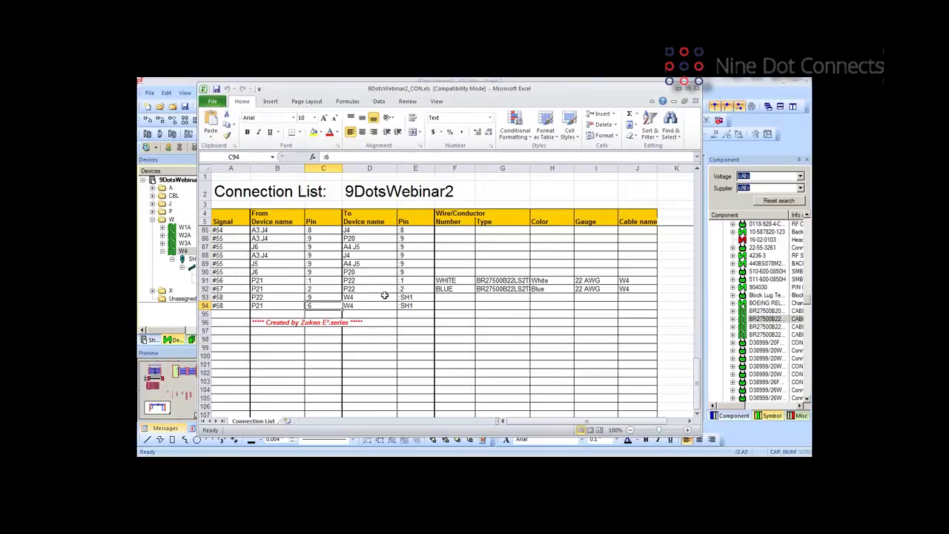
left_click(697, 88)
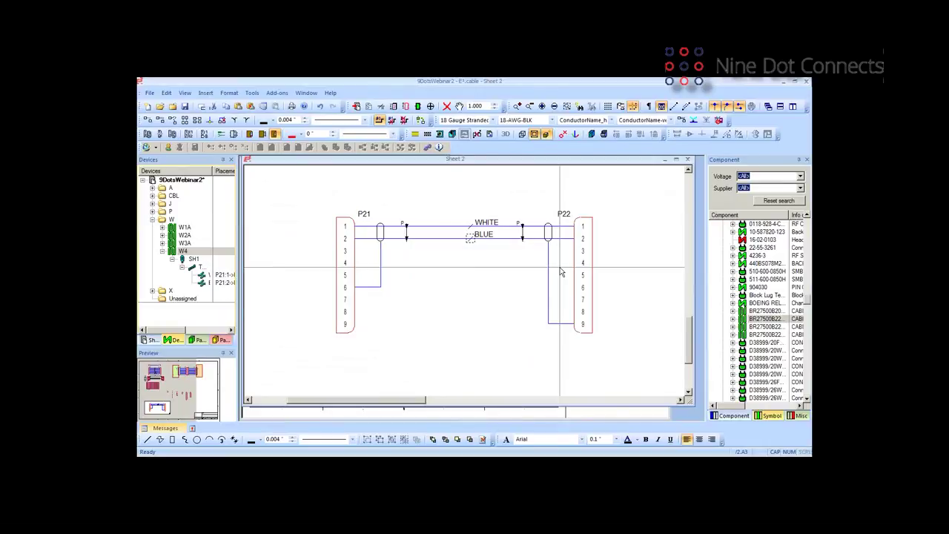
mouse_move(690, 334)
left_mouse_down()
mouse_move(689, 358)
mouse_move(690, 338)
left_mouse_up()
left_click_drag(165, 408, 193, 412)
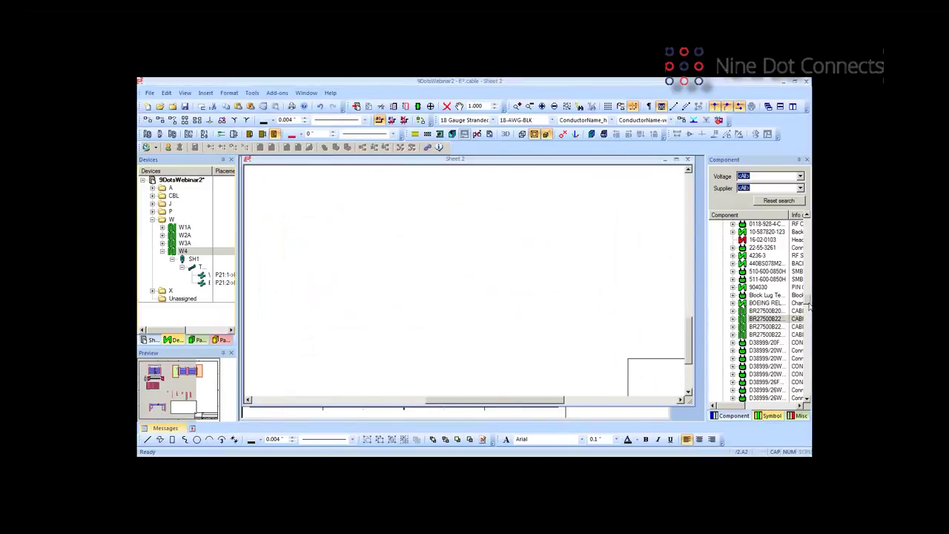
left_click_drag(809, 300, 805, 345)
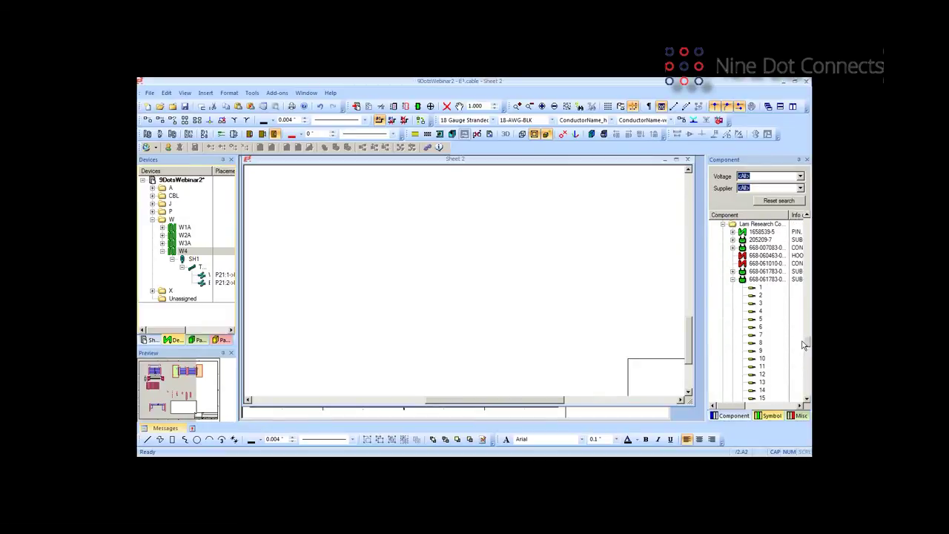
left_click(775, 279)
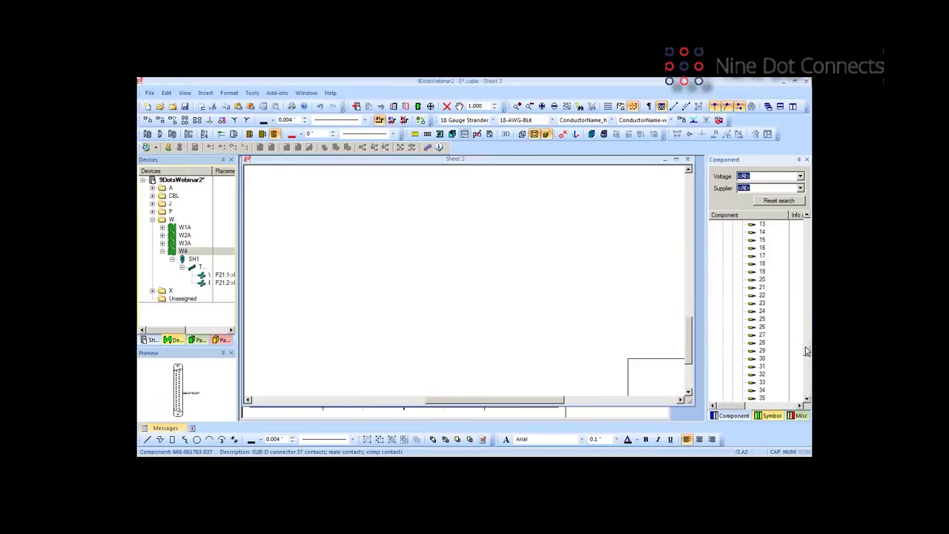
scroll(808, 351, "down", 5)
scroll(764, 319, "up", 7)
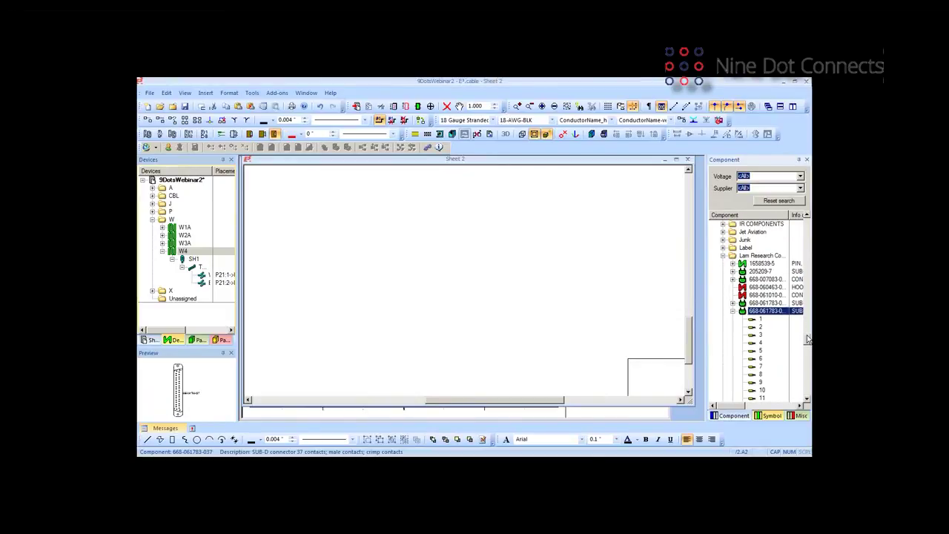
left_click(760, 297)
left_click(768, 320, "shift")
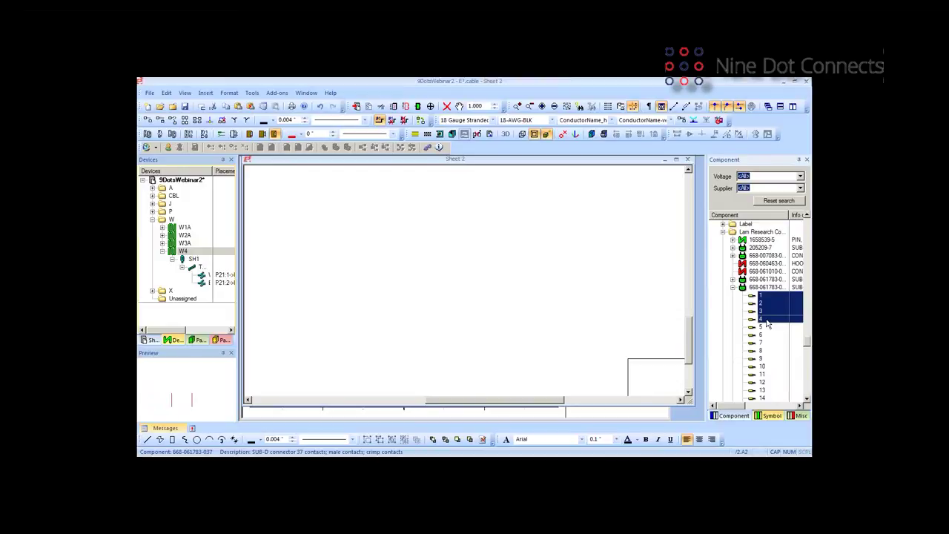
left_click_drag(762, 297, 364, 244)
left_click_drag(770, 299, 528, 245)
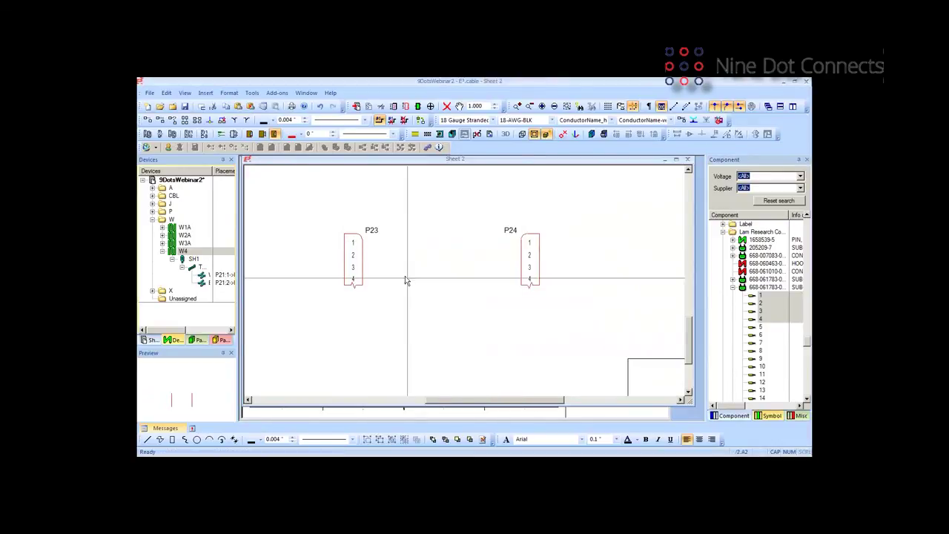
Jump from P23's pin 1 to its device tree entry, and connect matching pins 1 to 4 horizontally between P23 and P24.
right_click(364, 248)
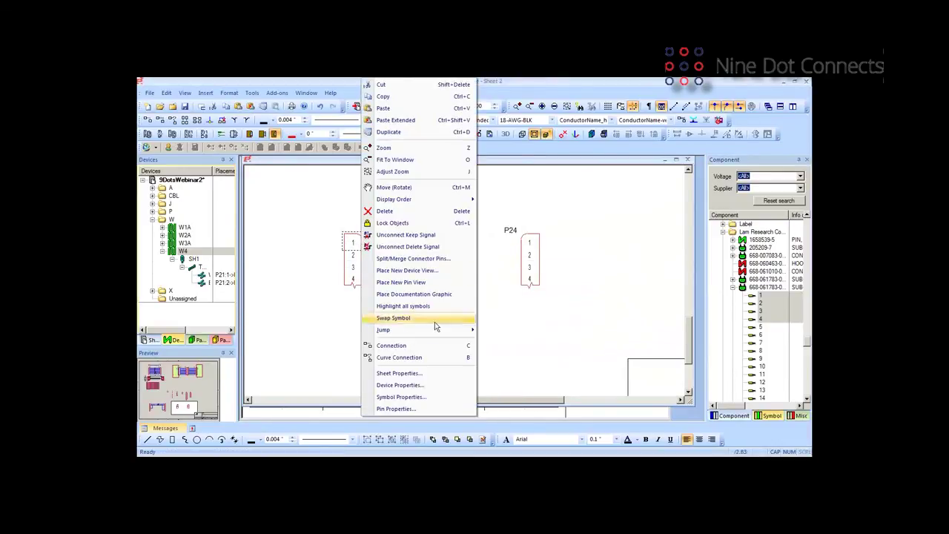
mouse_move(443, 329)
left_click(491, 333)
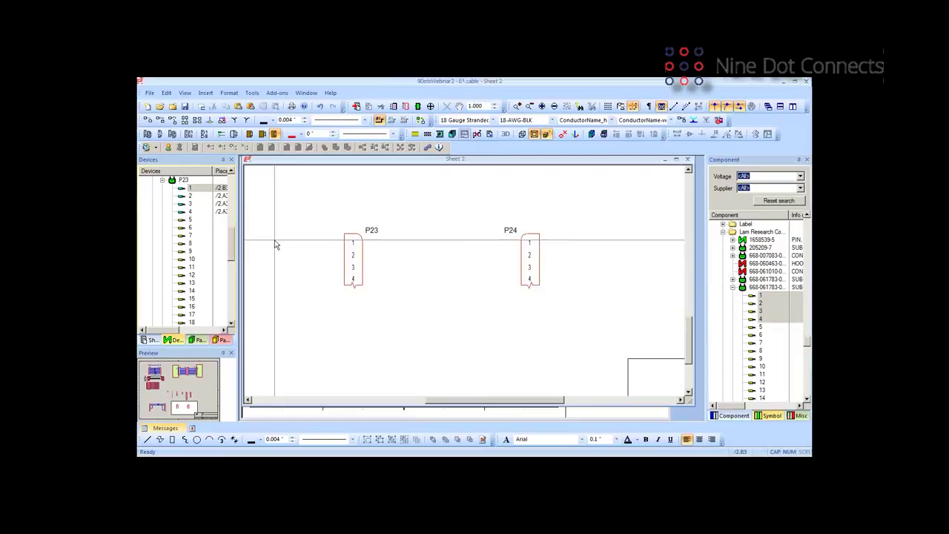
left_click_drag(328, 214, 530, 323)
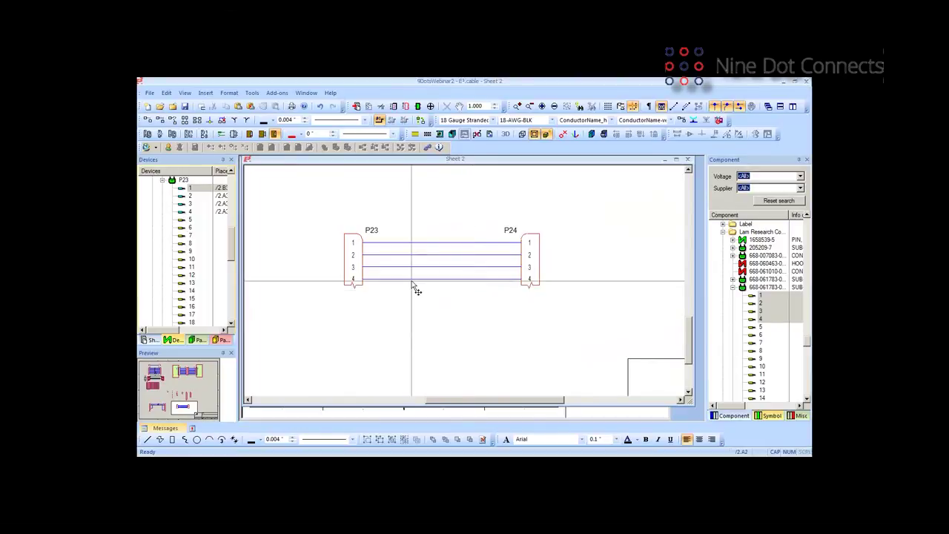
Check the mating part and the available connector pin terminals for pin 1 in P23's device properties.
right_click(362, 246)
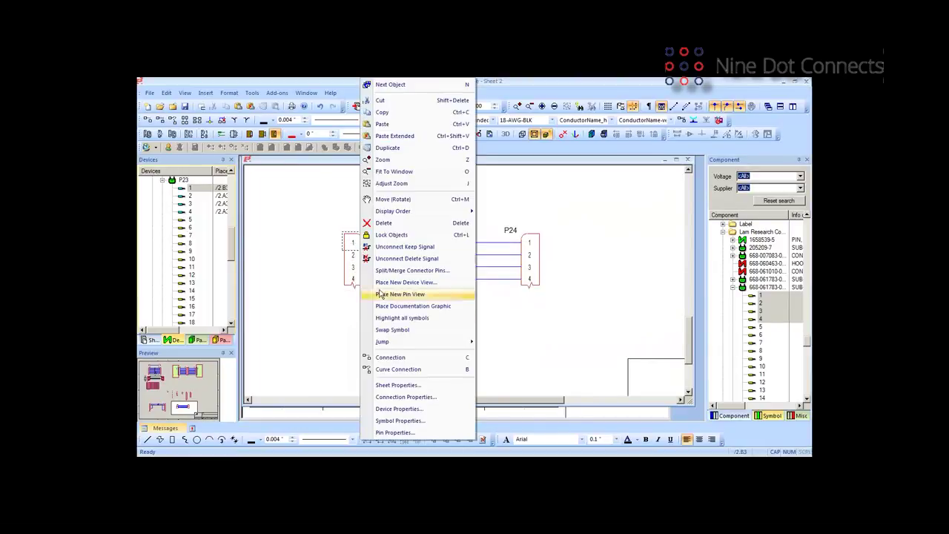
left_click(417, 410)
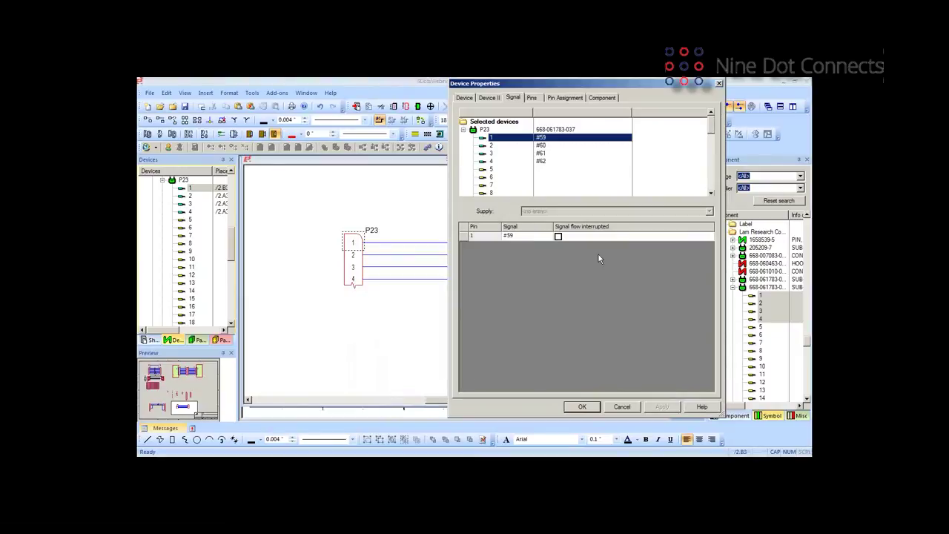
left_click(532, 99)
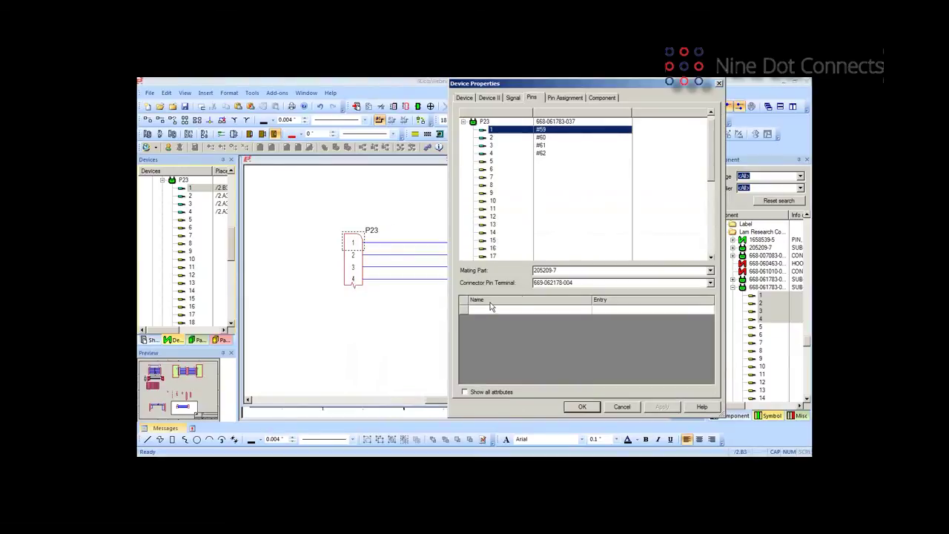
left_click(561, 269)
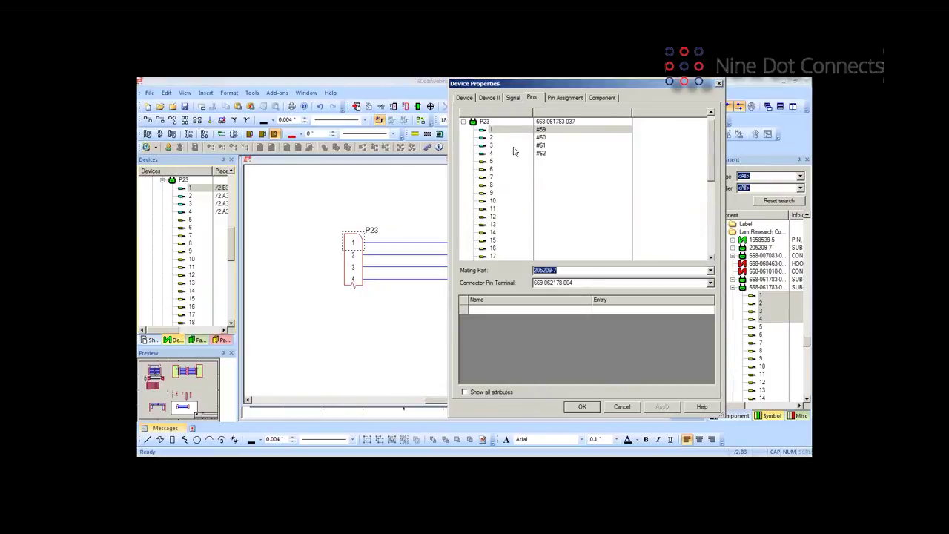
left_click(709, 283)
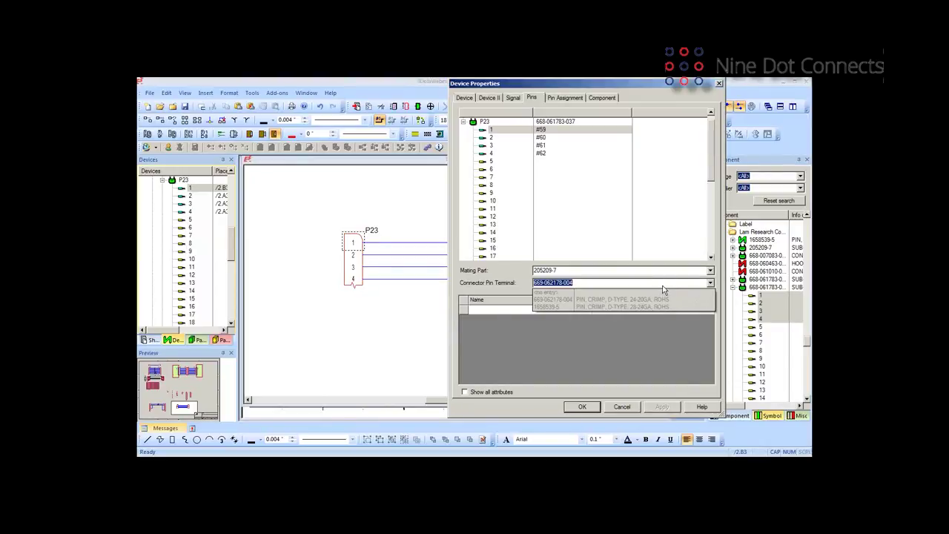
left_click(580, 408)
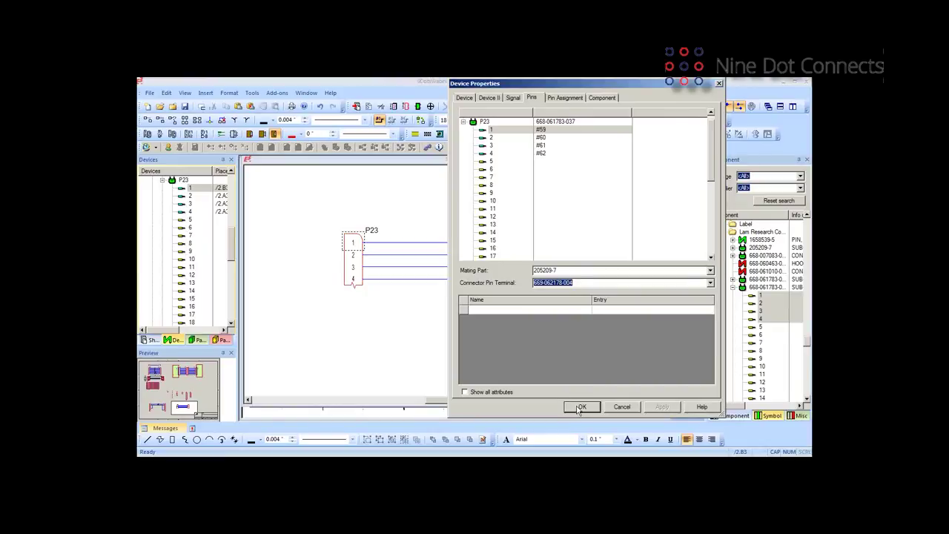
left_click(582, 406)
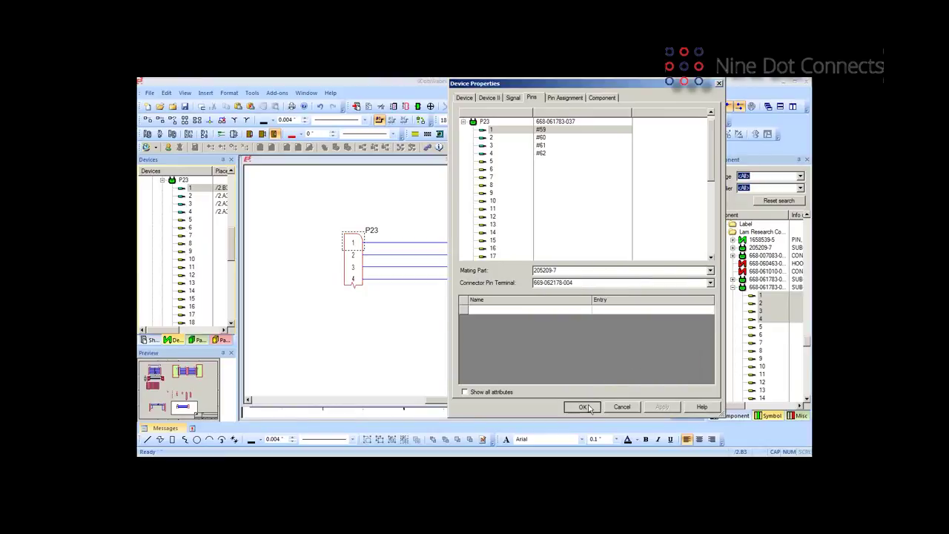
Assign a TFE 20AWG wire to the pin 1 connection and a TFE 28AWG wire to the pin 2 connection between P23 and P24.
scroll(806, 343, "down", 15)
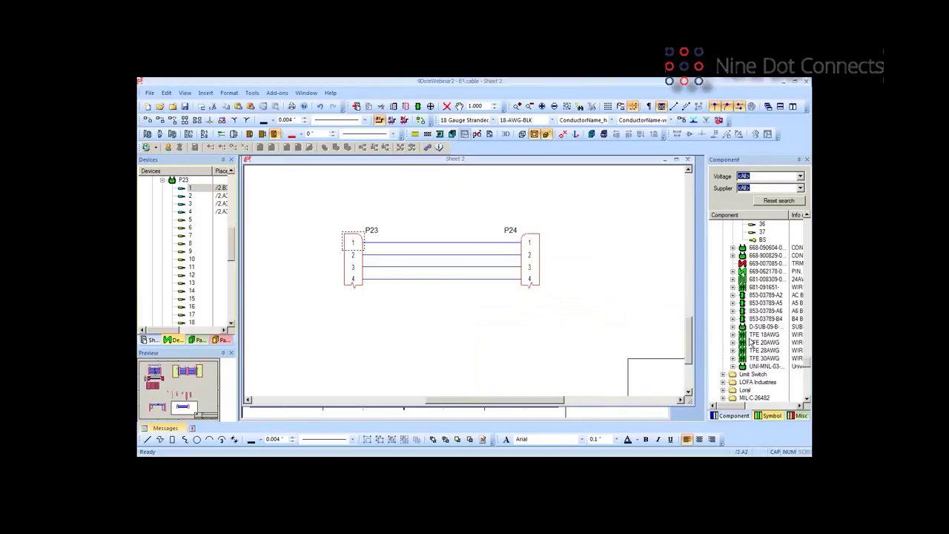
left_click_drag(764, 335, 445, 282)
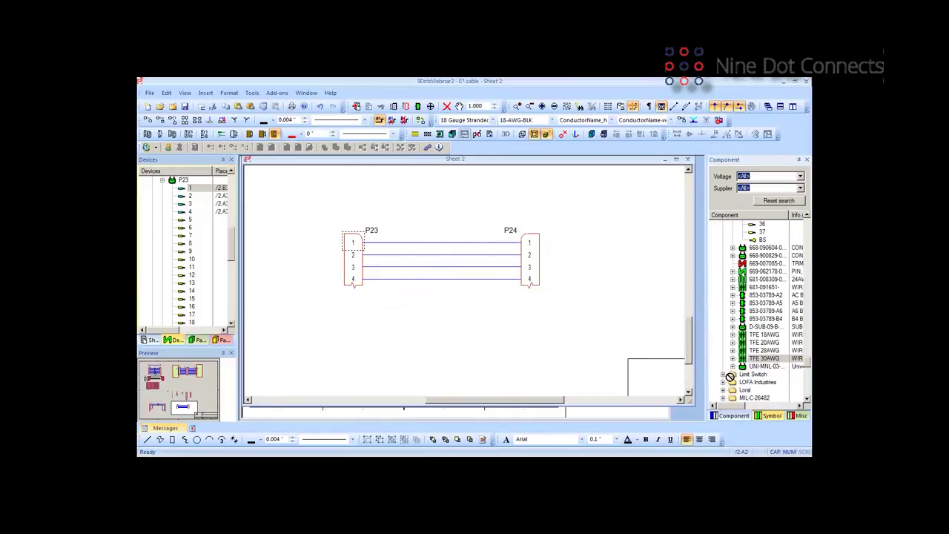
left_click(763, 343)
left_click_drag(763, 345, 443, 243)
left_click(764, 350)
left_click_drag(764, 350, 442, 261)
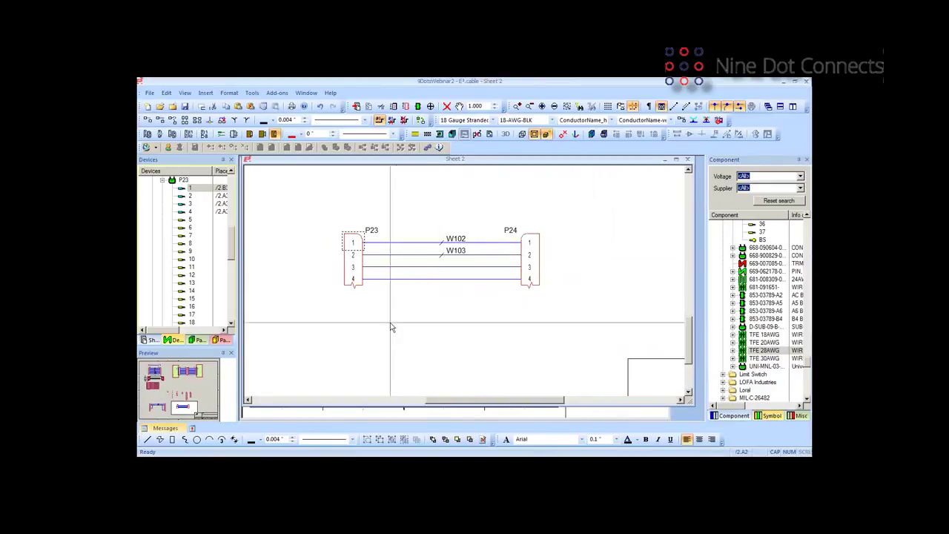
Compare the connector pin terminals assigned to pins 1 and 2 in P23's device properties.
right_click(359, 256)
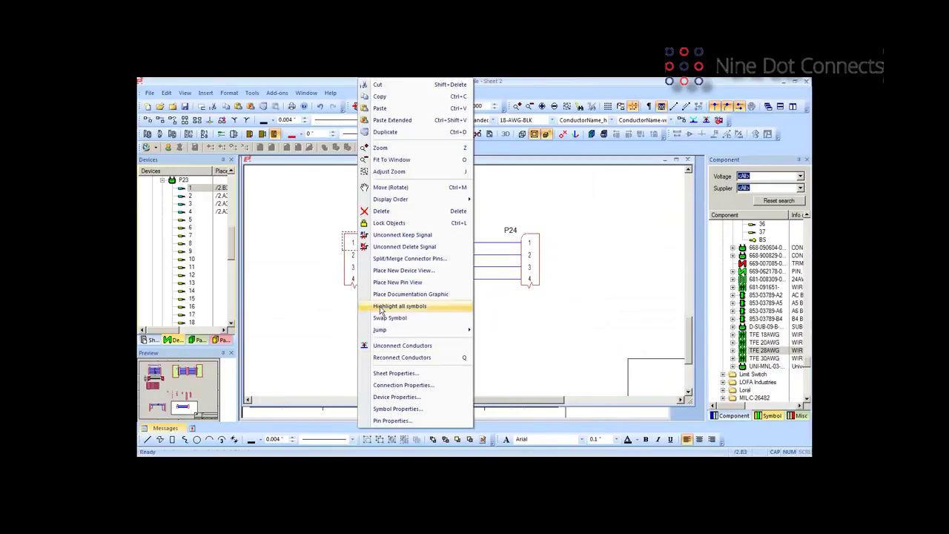
left_click(397, 397)
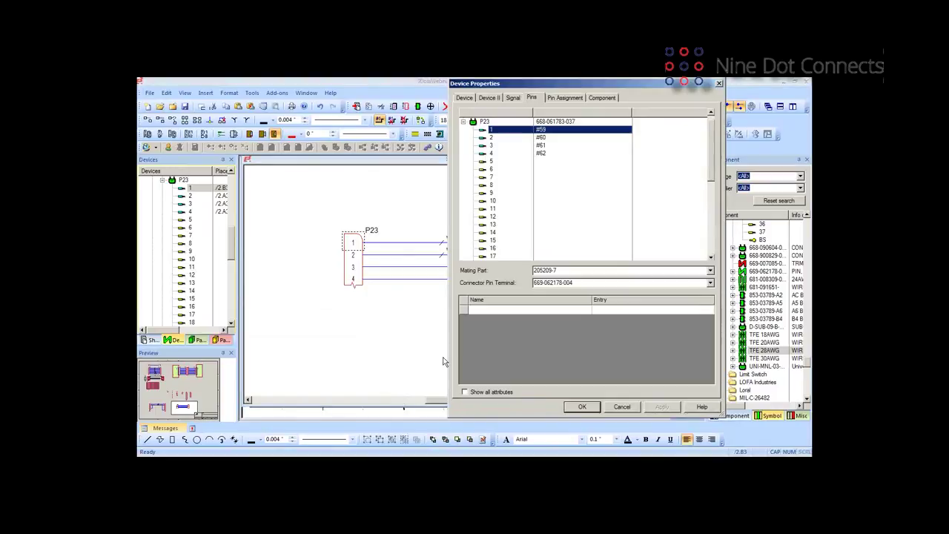
left_click(600, 282)
left_click(550, 139)
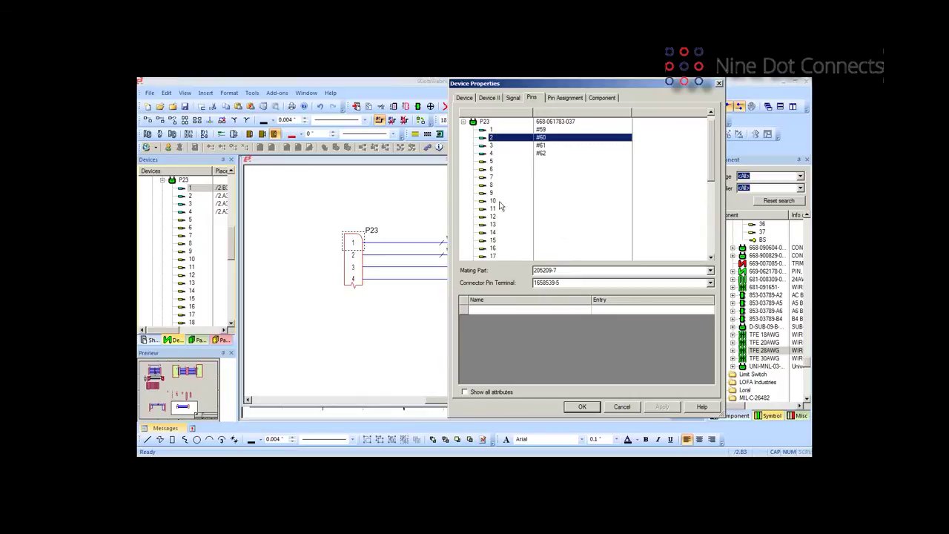
left_click(583, 410)
left_click(582, 408)
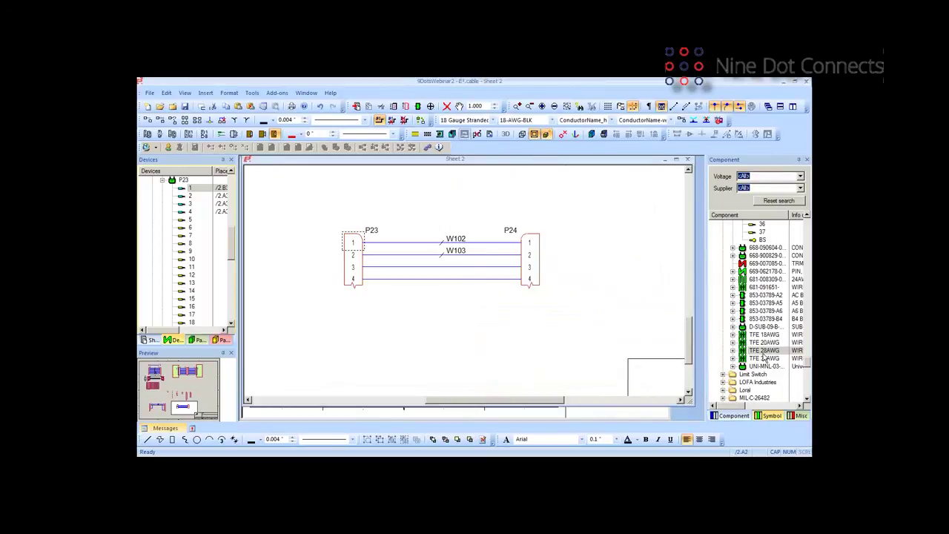
mouse_move(418, 247)
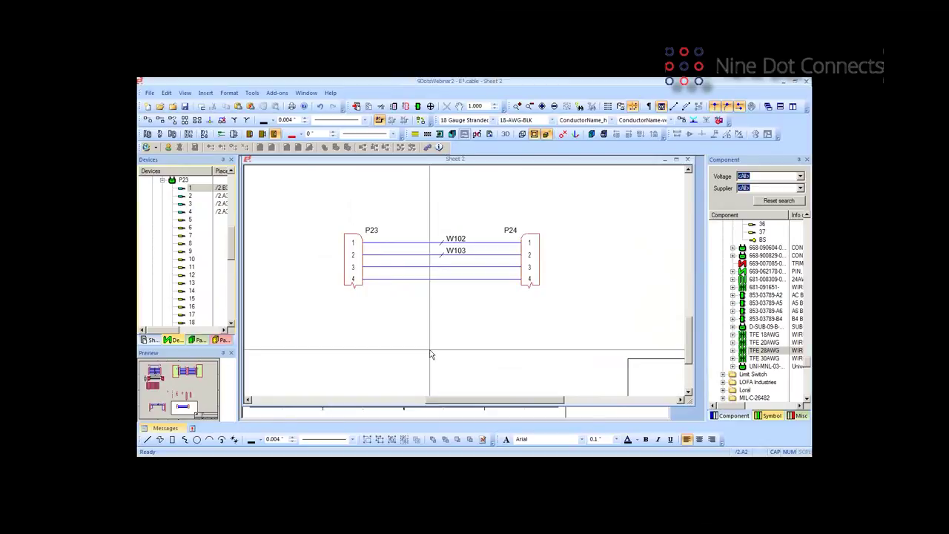
mouse_move(260, 453)
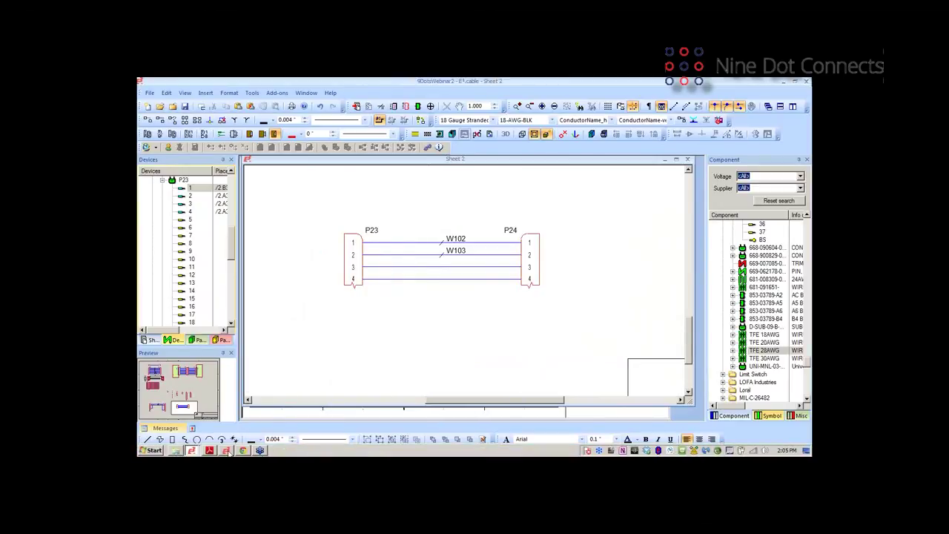
left_click(191, 451)
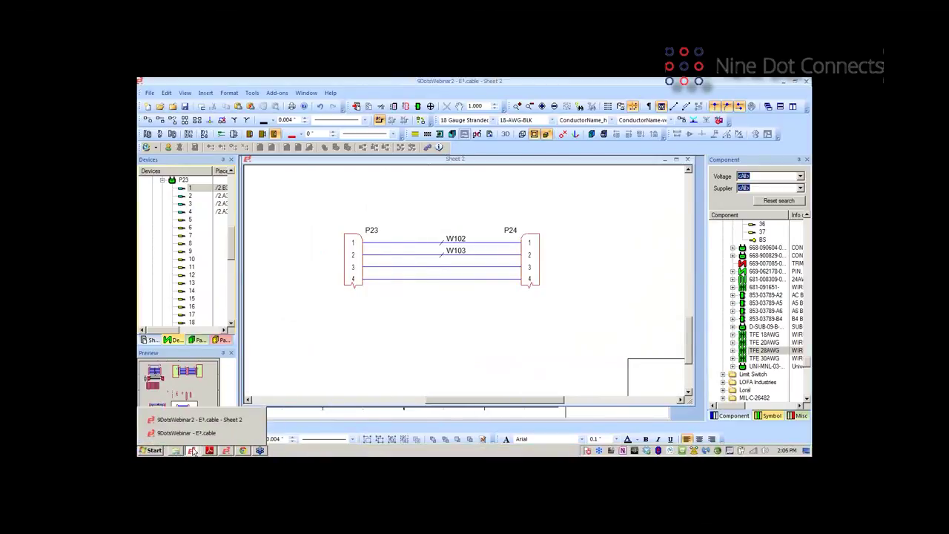
left_click(201, 434)
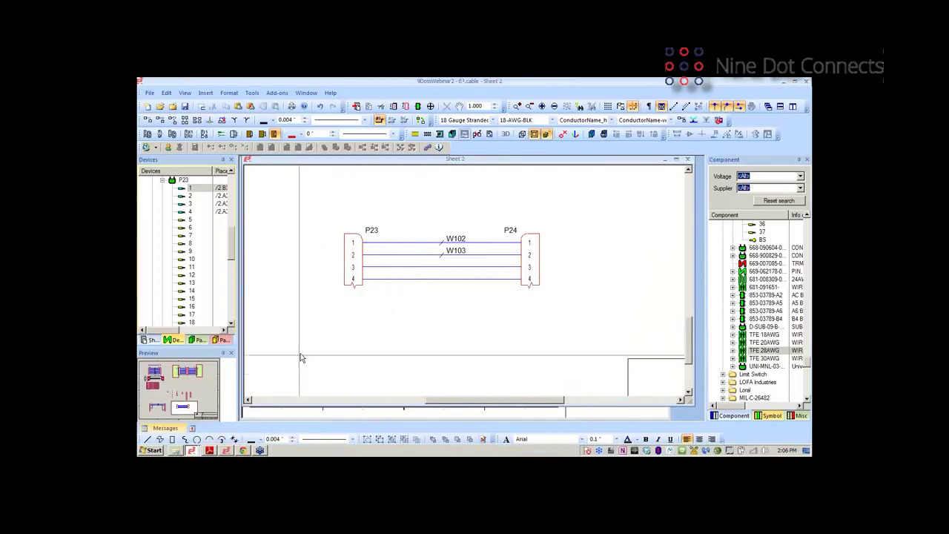
Open Sheet 1 and connect the matching pins of the unwired group directly below cable W2A between J3B and J1B horizontally.
left_click(151, 340)
double_click(178, 187)
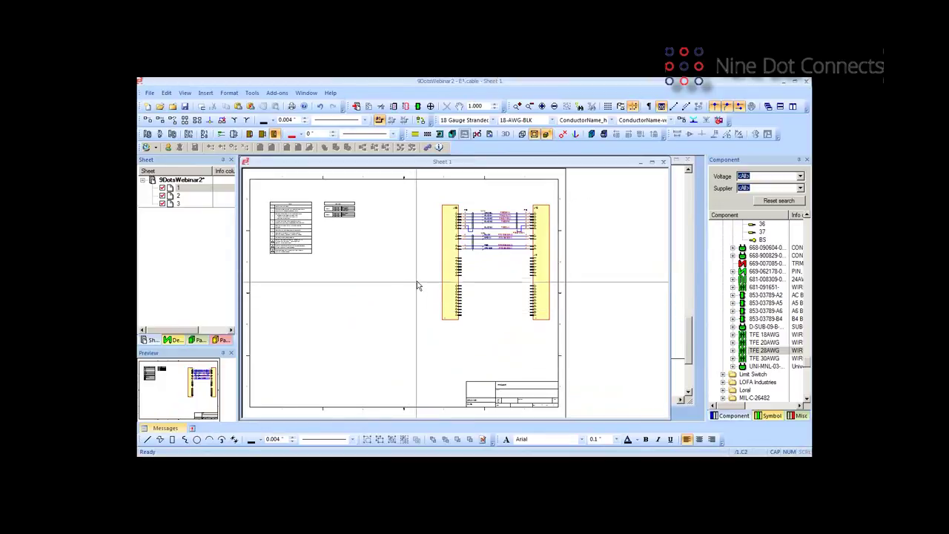
left_click_drag(436, 204, 565, 302)
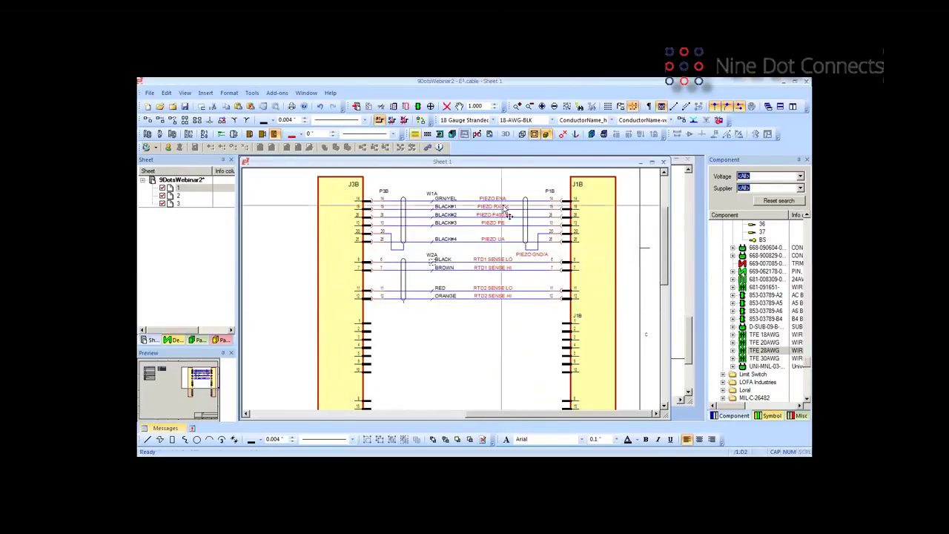
left_click_drag(664, 274, 664, 289)
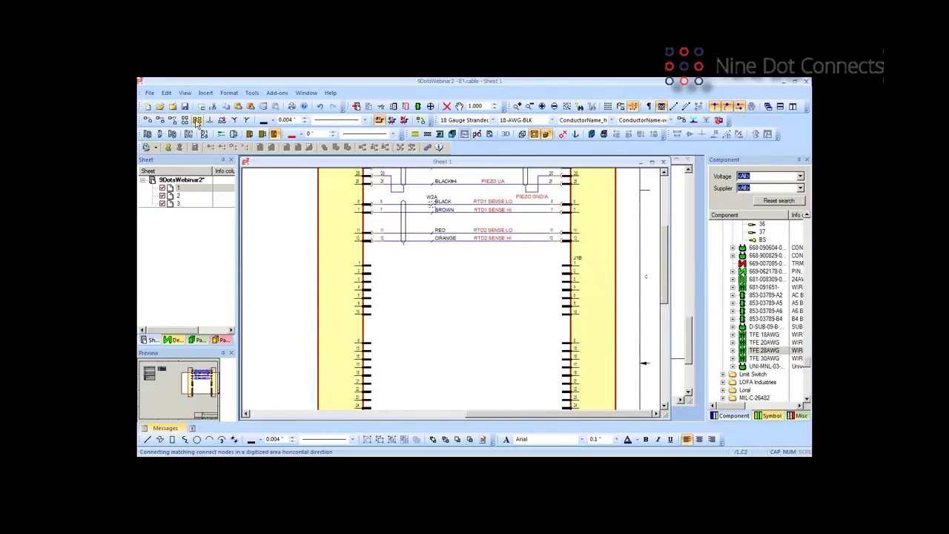
left_click_drag(292, 242, 606, 339)
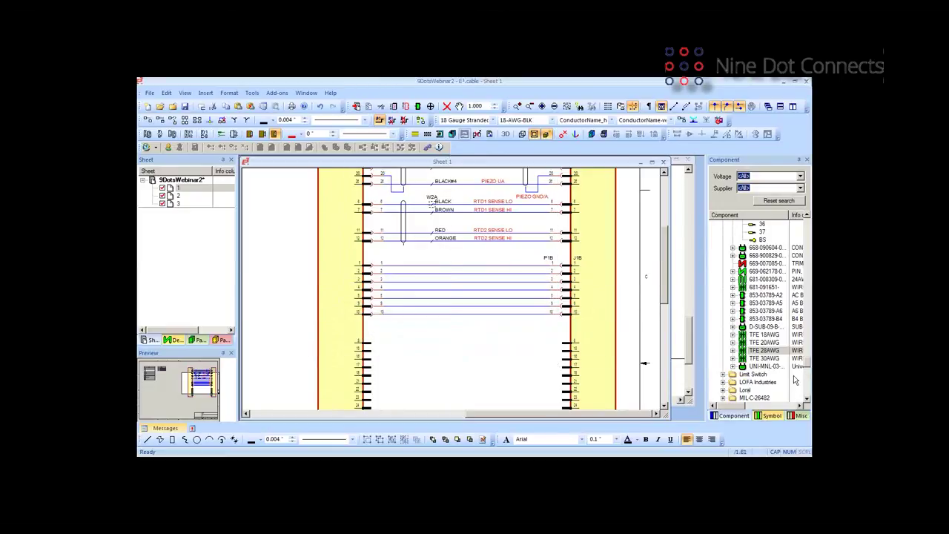
Collapse the expanded PVC-Nylon cable and Blocks folders in the ANSI component library.
left_click_drag(807, 362, 806, 227)
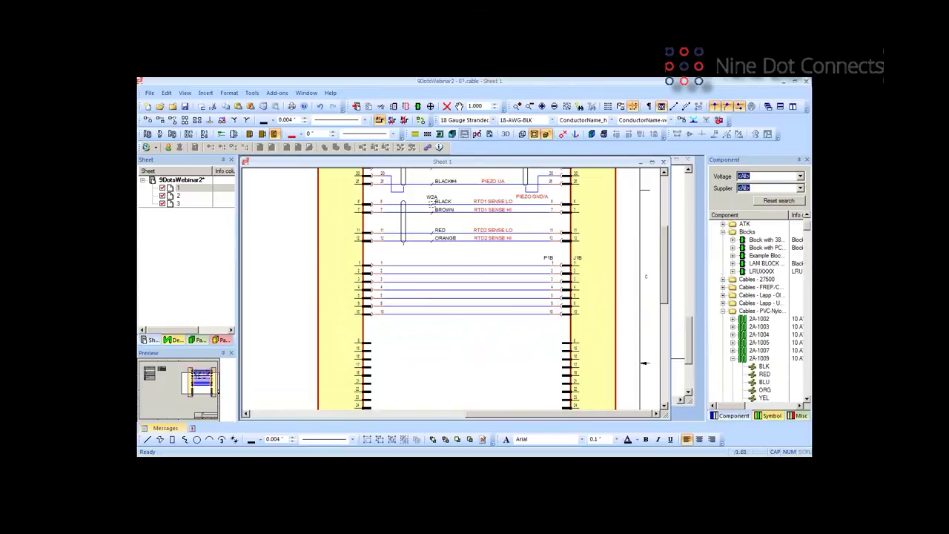
left_click(732, 311)
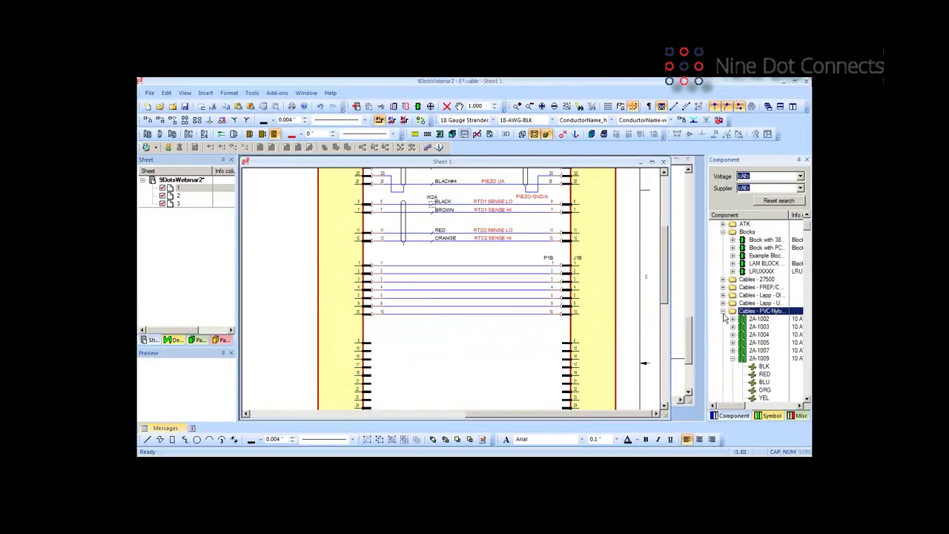
left_click(723, 311)
left_click(724, 319)
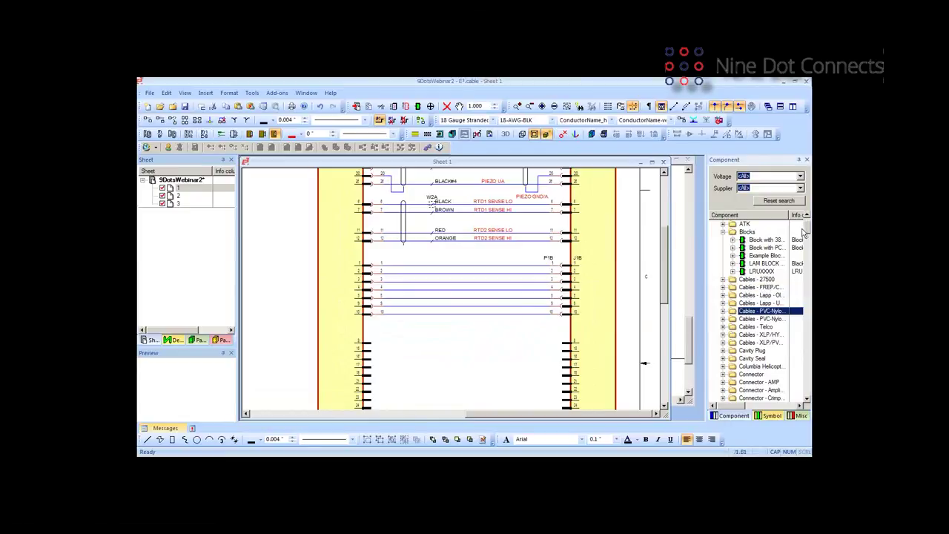
scroll(808, 228, "up", 2)
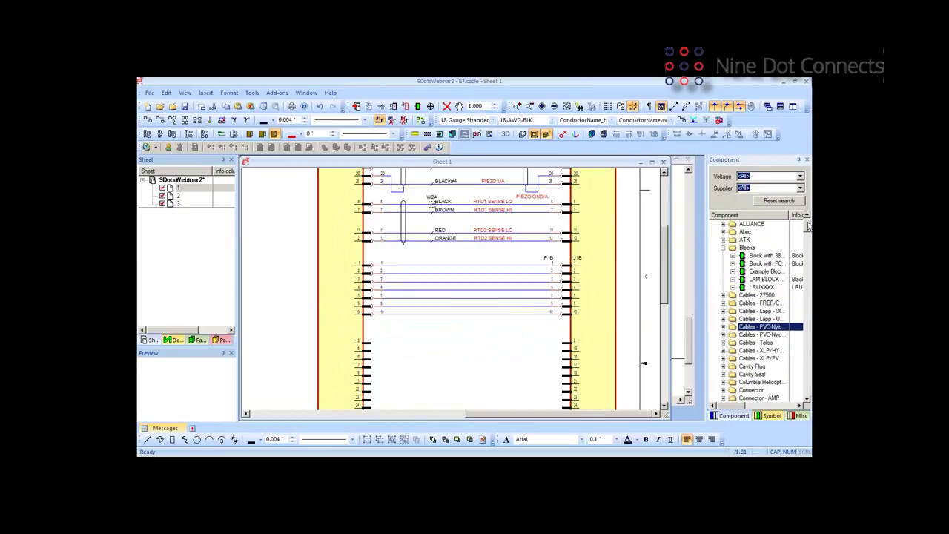
scroll(808, 227, "up", 1)
left_click(746, 225)
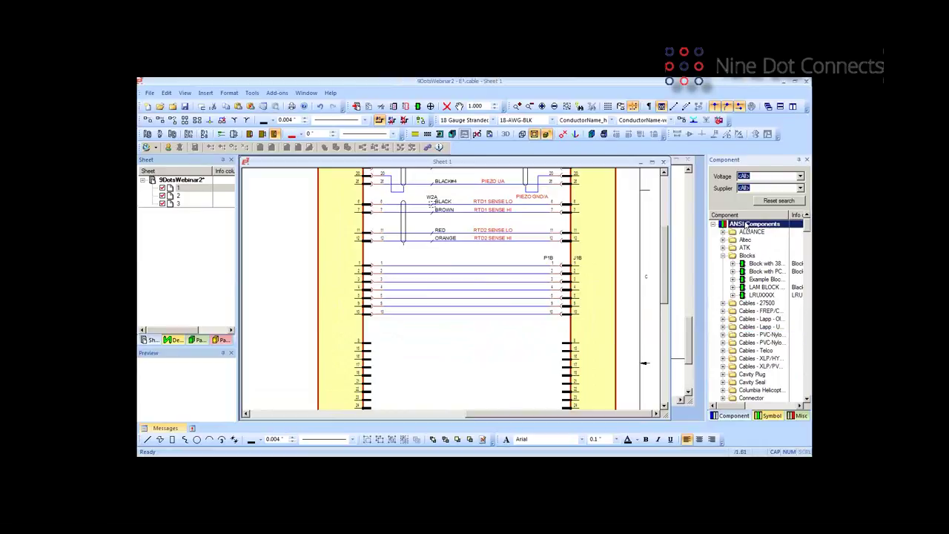
left_click(723, 255)
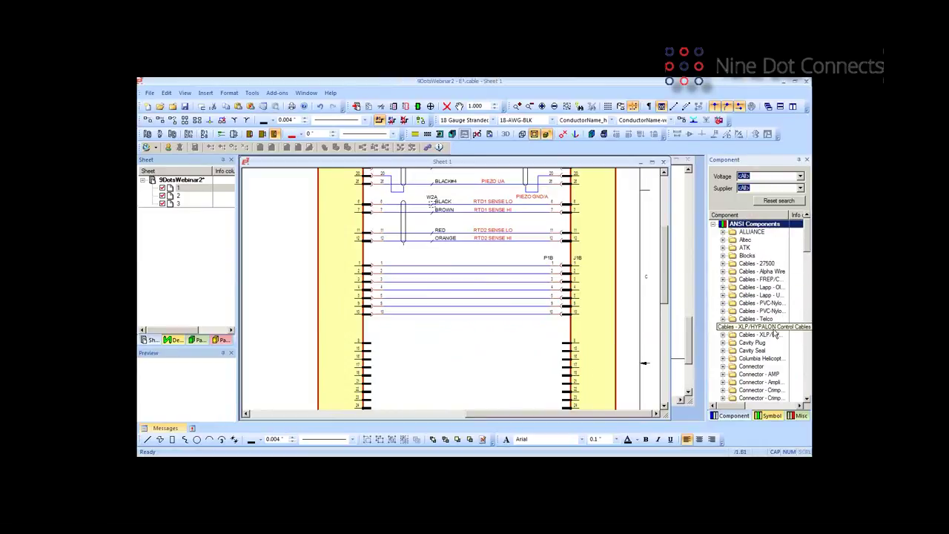
Assign the conductors of Alpha Wire cable 12E7700P005517 to the seven unassigned connections between P3B and P1B.
left_click(723, 272)
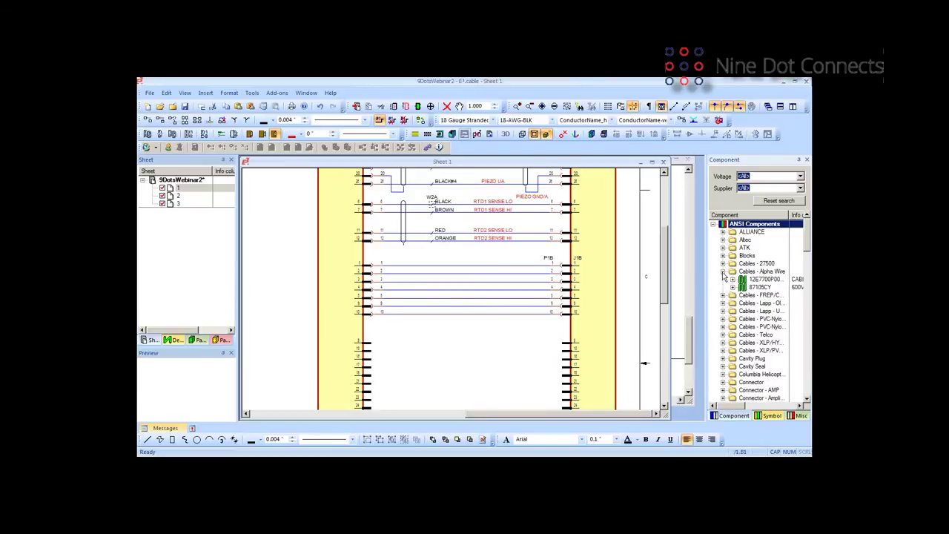
left_click(732, 279)
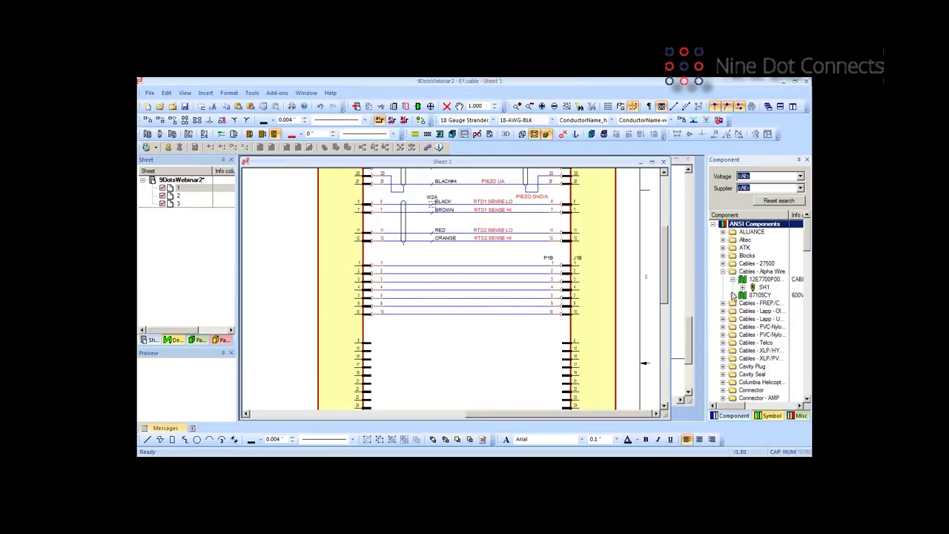
left_click(743, 287)
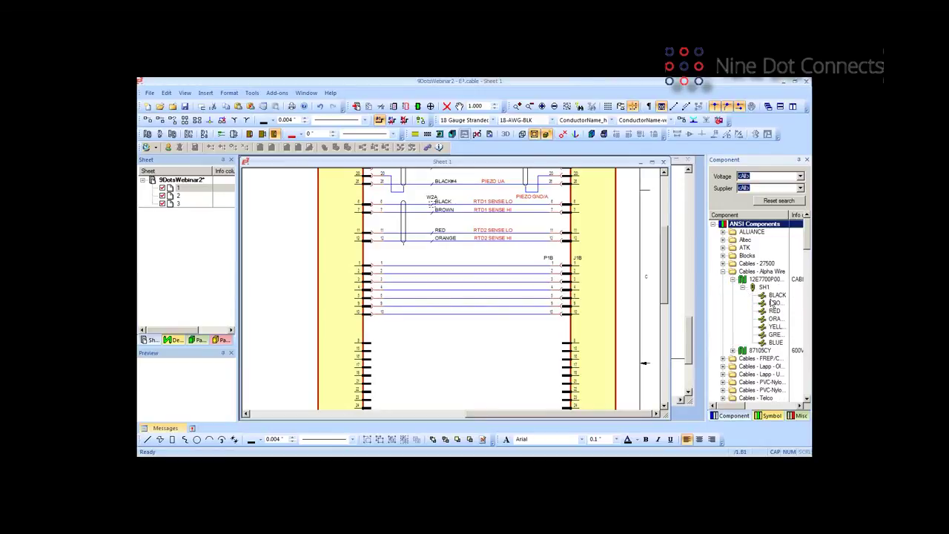
right_click(768, 280)
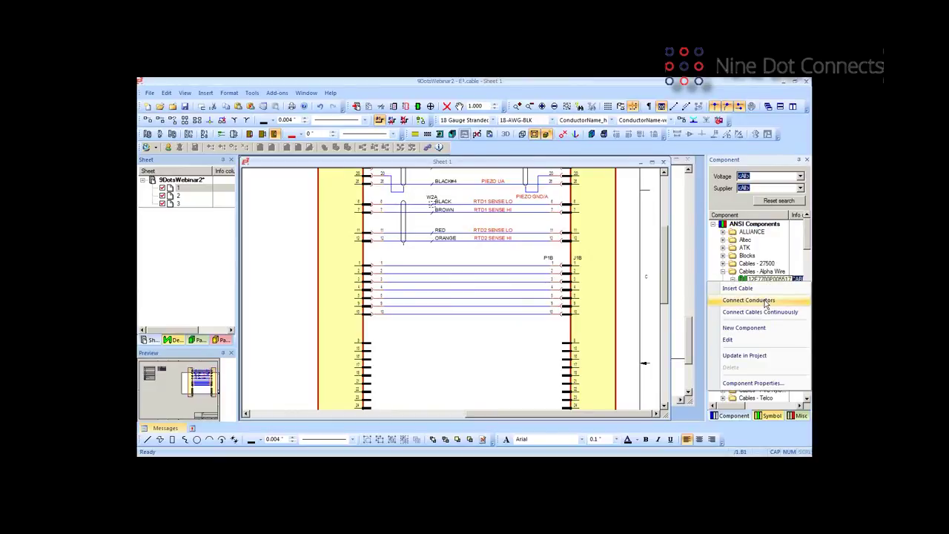
left_click(749, 301)
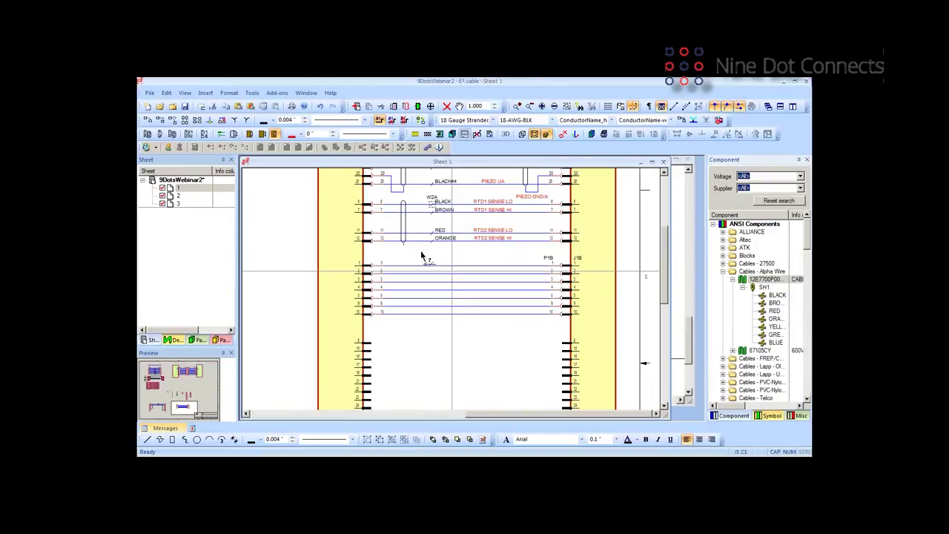
left_click_drag(440, 261, 434, 371)
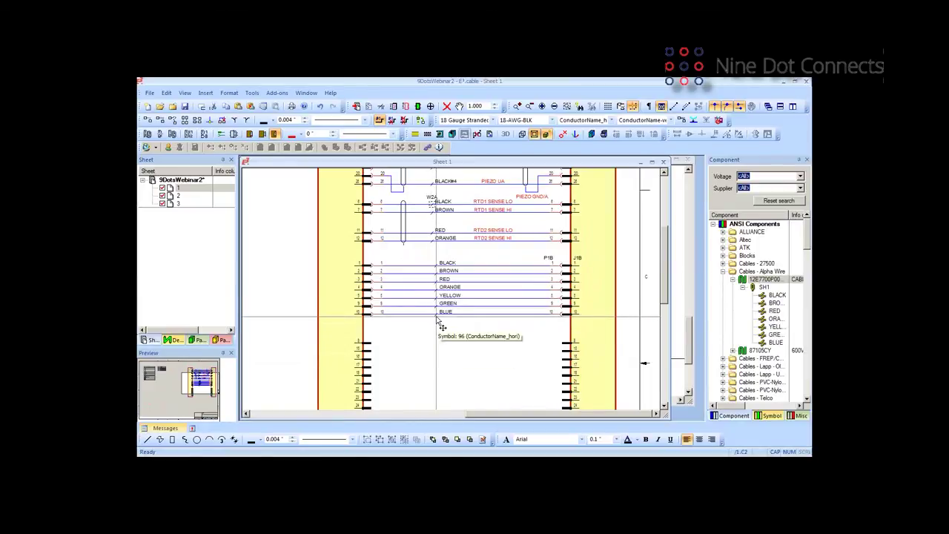
Check the cable's conductor assignments and wire end connections in the connection properties of the BLUE conductor.
right_click(469, 321)
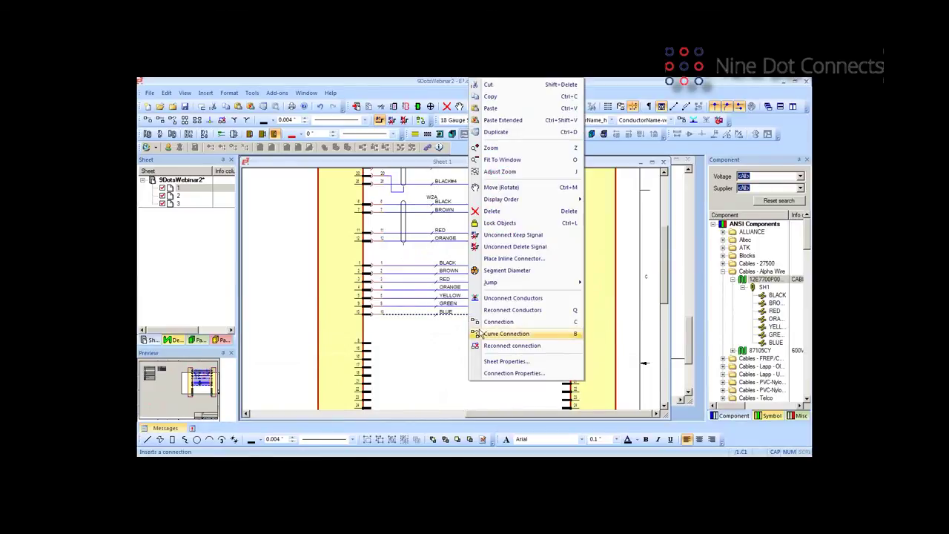
left_click(501, 373)
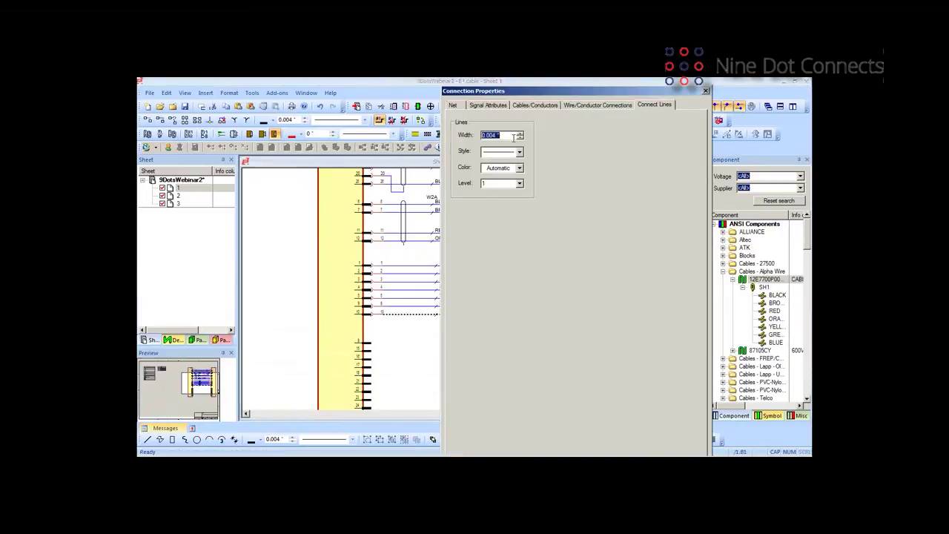
left_click(538, 106)
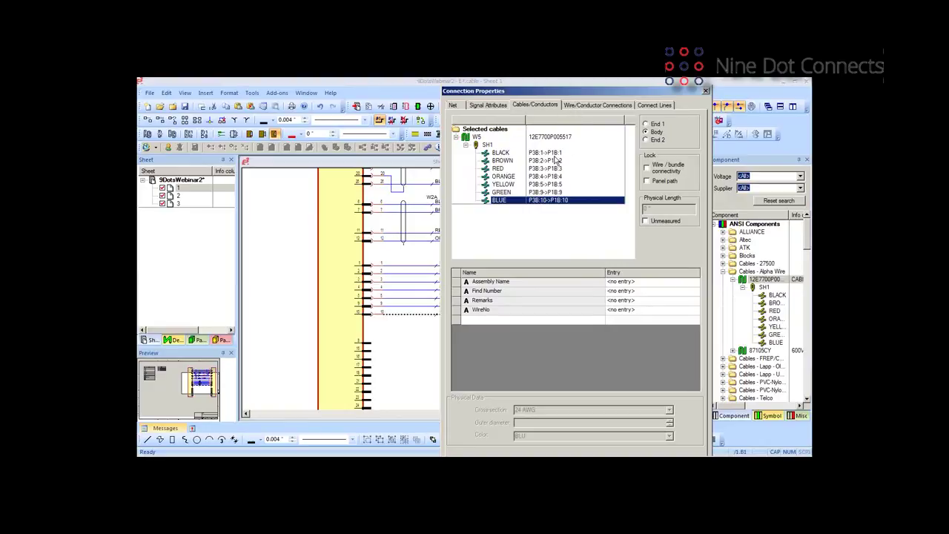
left_click(584, 106)
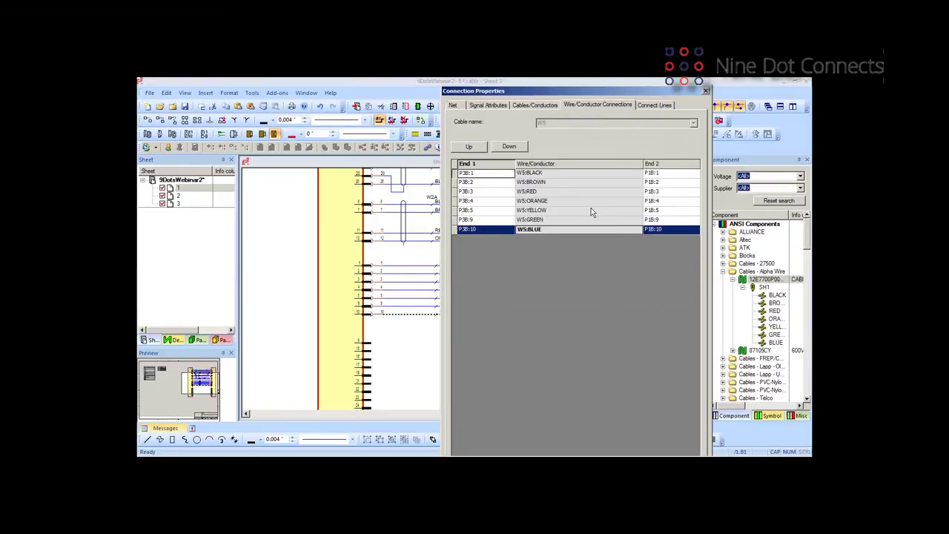
left_click(706, 92)
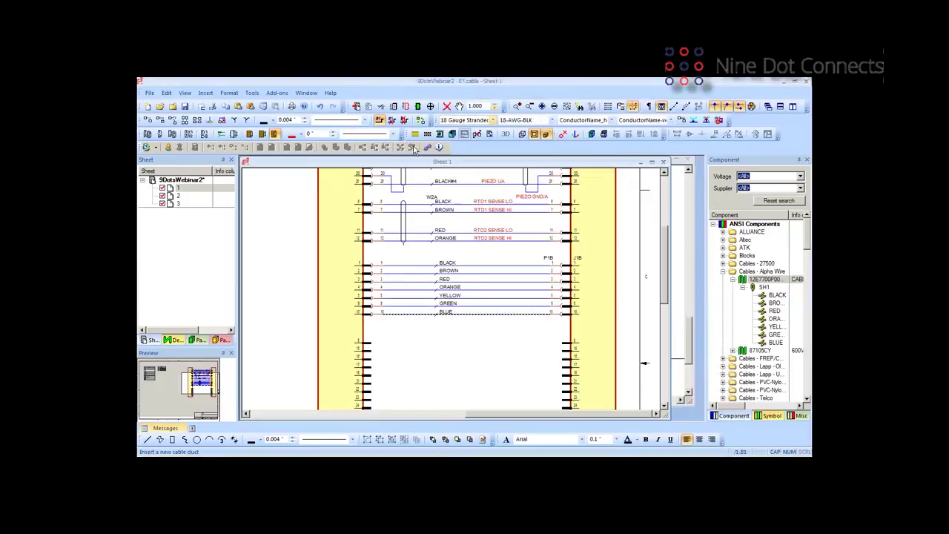
Place shield SH1 of cable W5 around all seven conductors and finish its connection line below them with an open end.
left_click(169, 341)
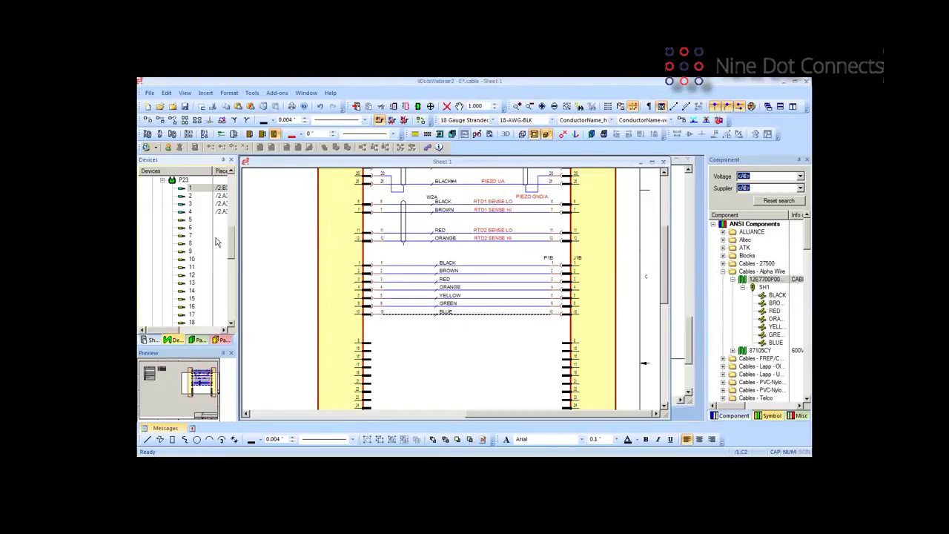
left_click_drag(236, 244, 235, 315)
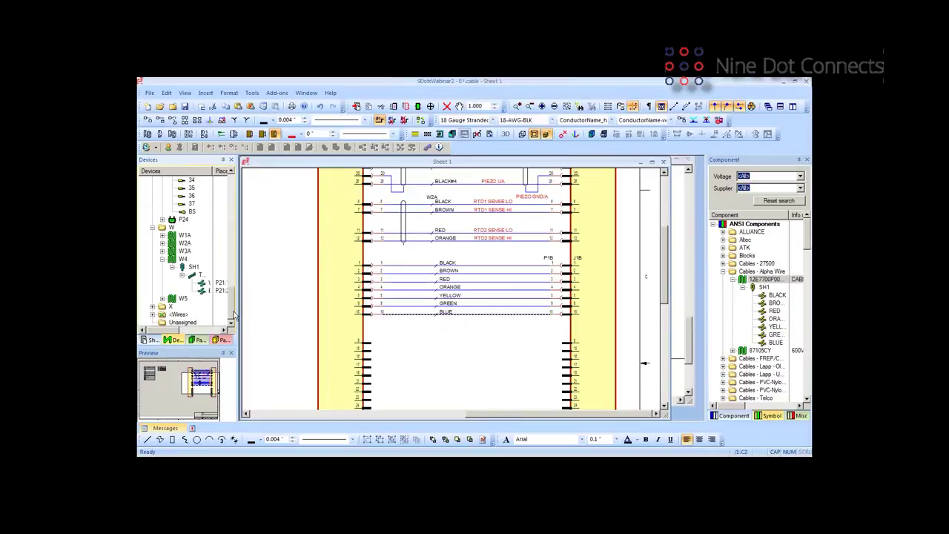
left_click(163, 299)
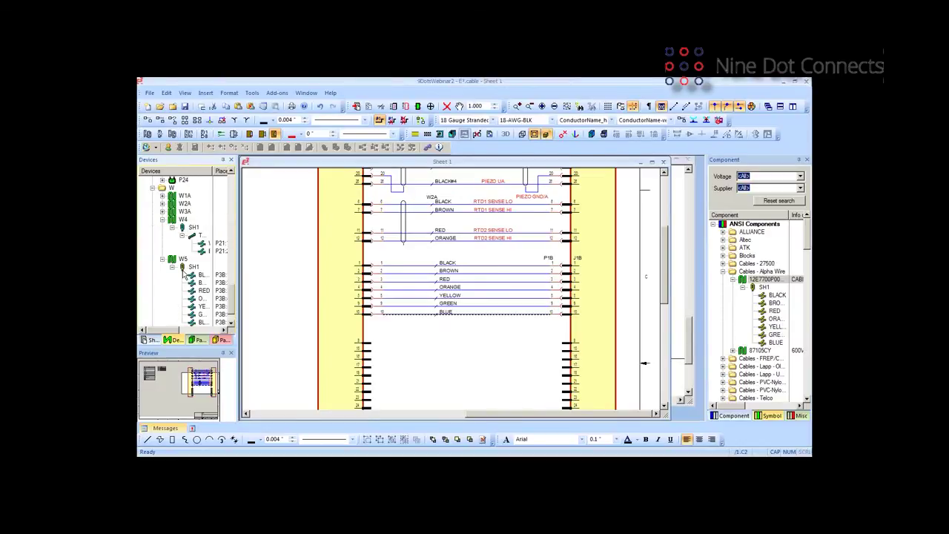
left_click_drag(192, 267, 413, 309)
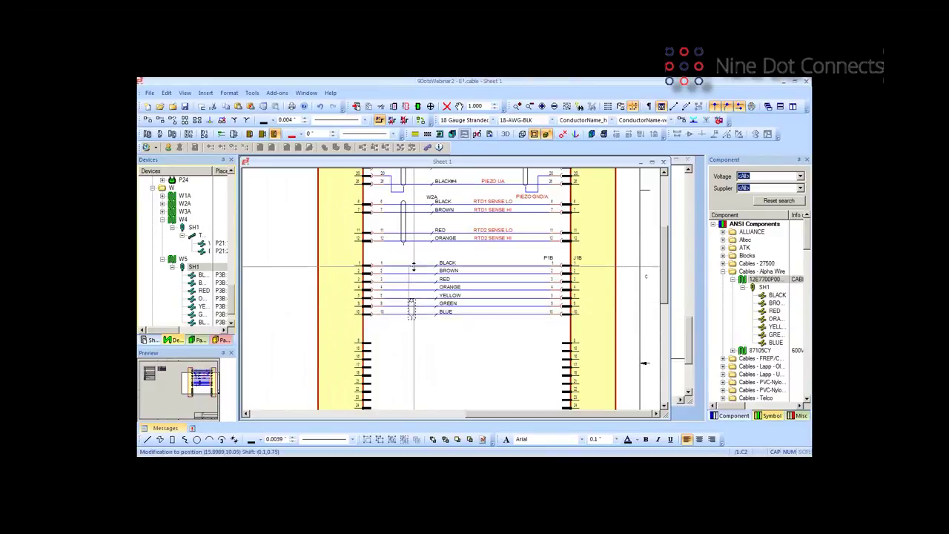
right_click(404, 333)
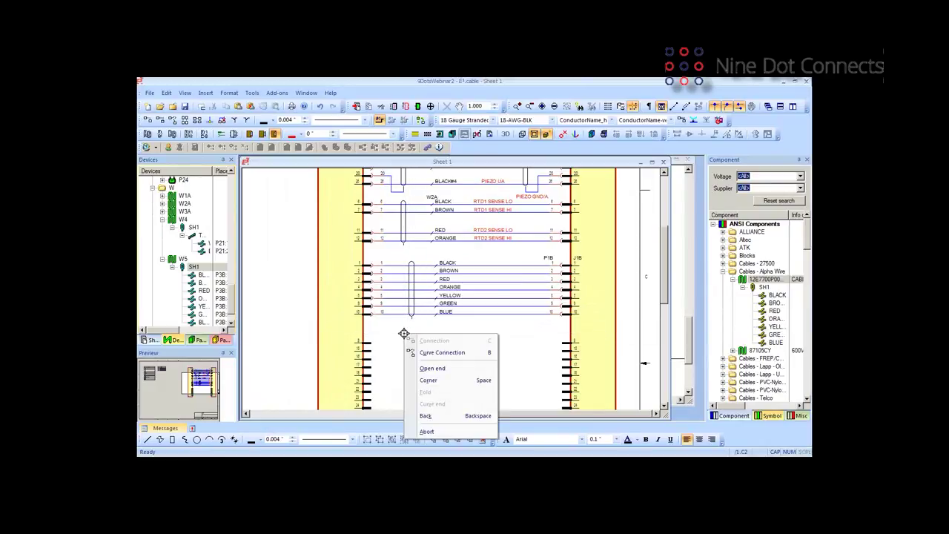
left_click(432, 368)
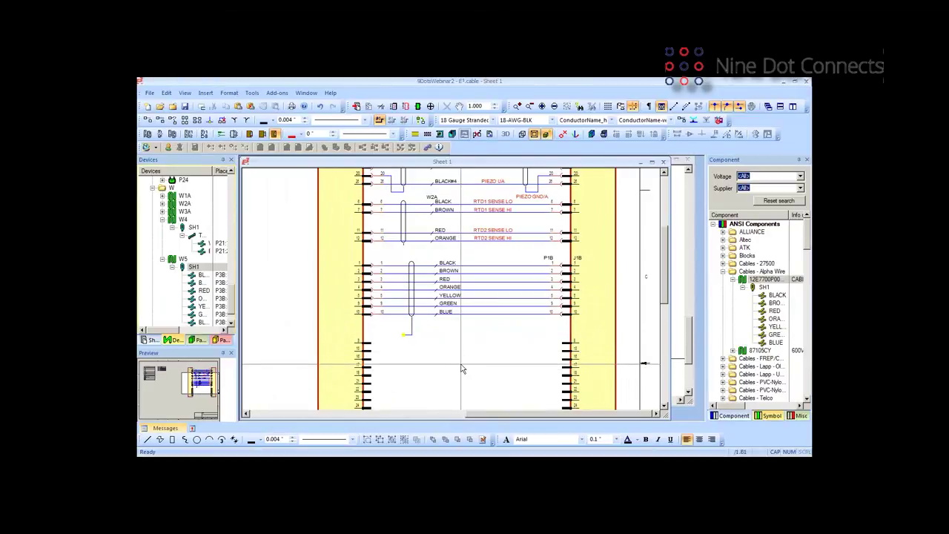
Place a new device view of P3B as a complete connector in the sheet's lower-left area, using symbol CPC-Plug1 and view number 1.
key("Home")
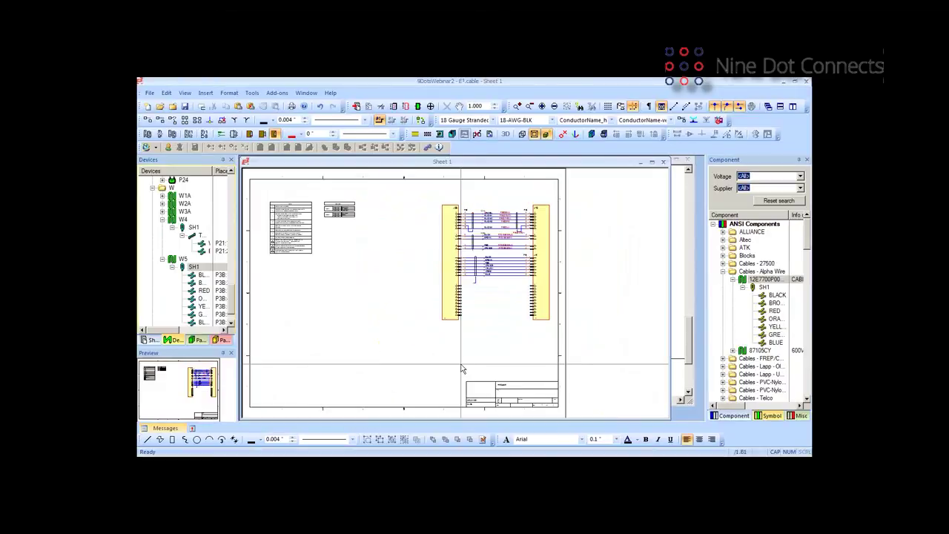
right_click(465, 280)
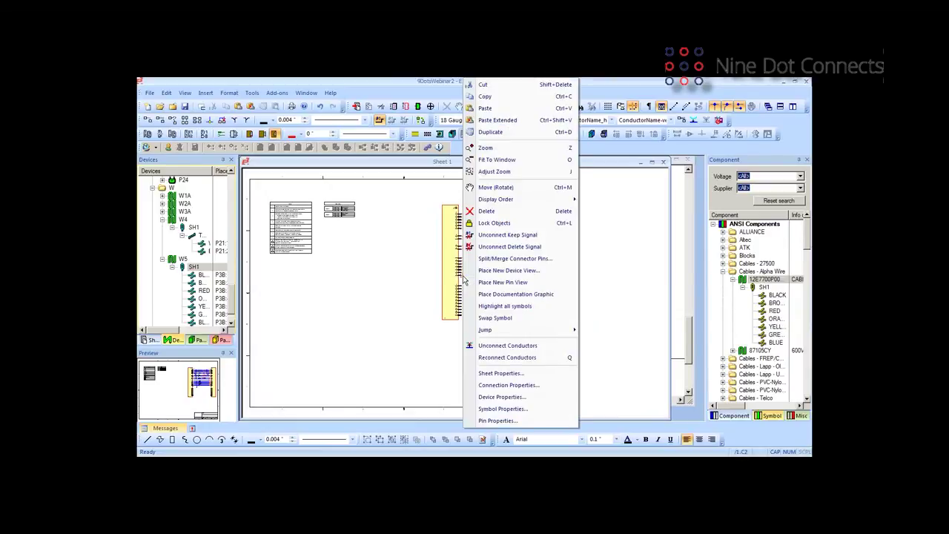
left_click(490, 271)
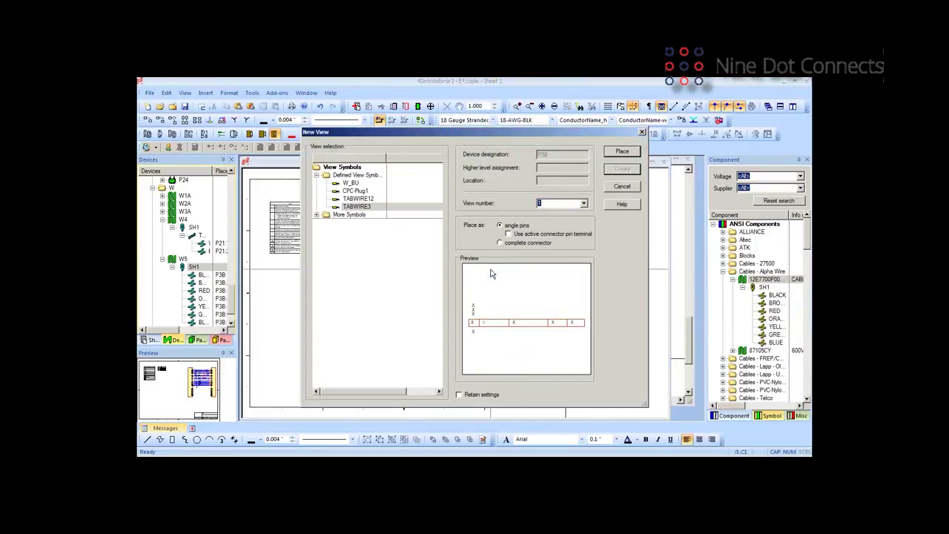
left_click(353, 192)
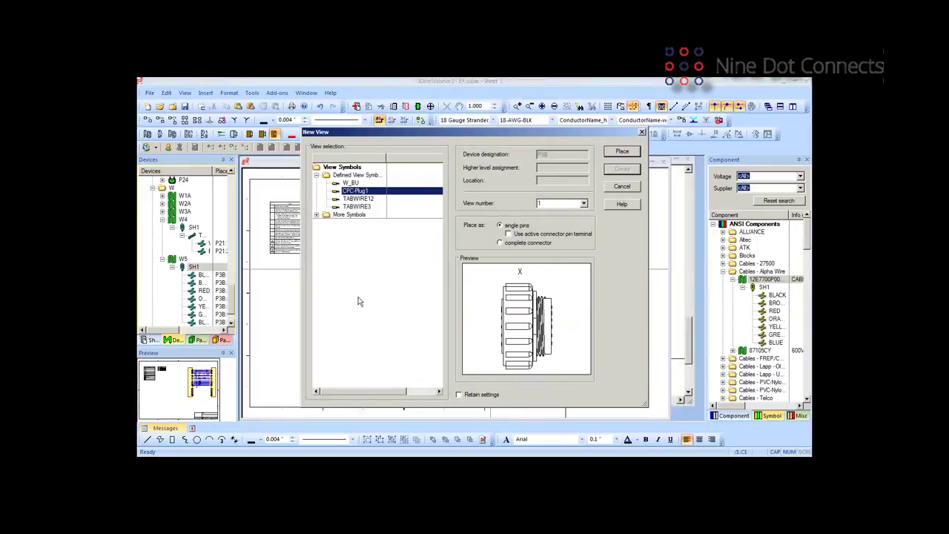
left_click(501, 243)
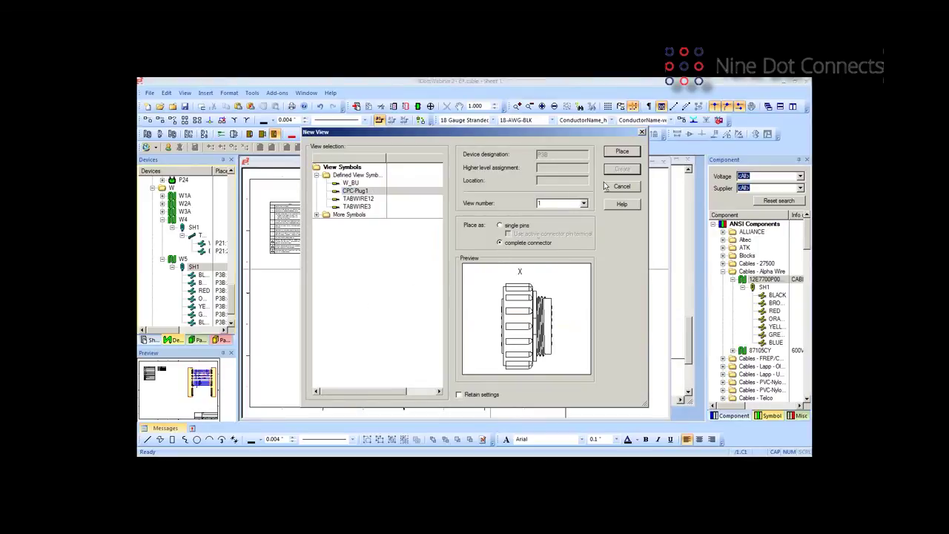
left_click(622, 153)
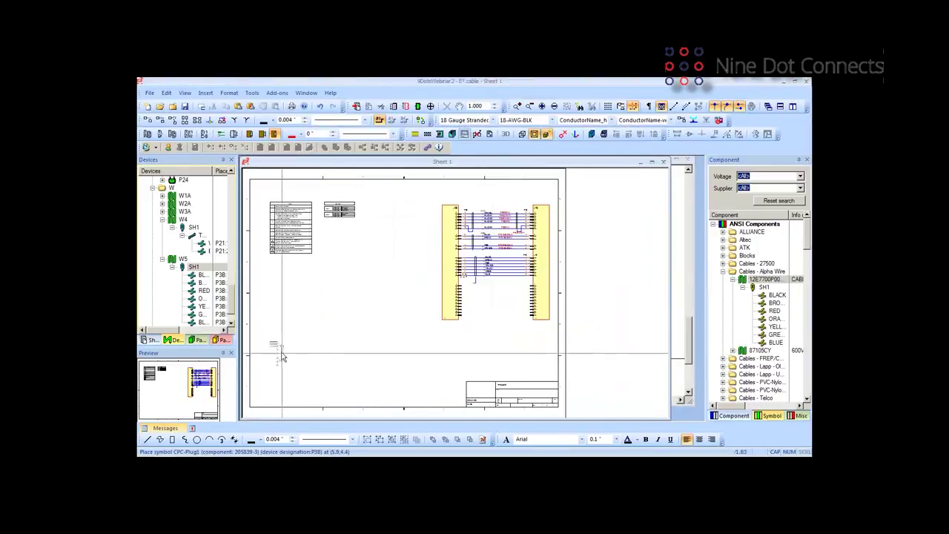
left_click(292, 351)
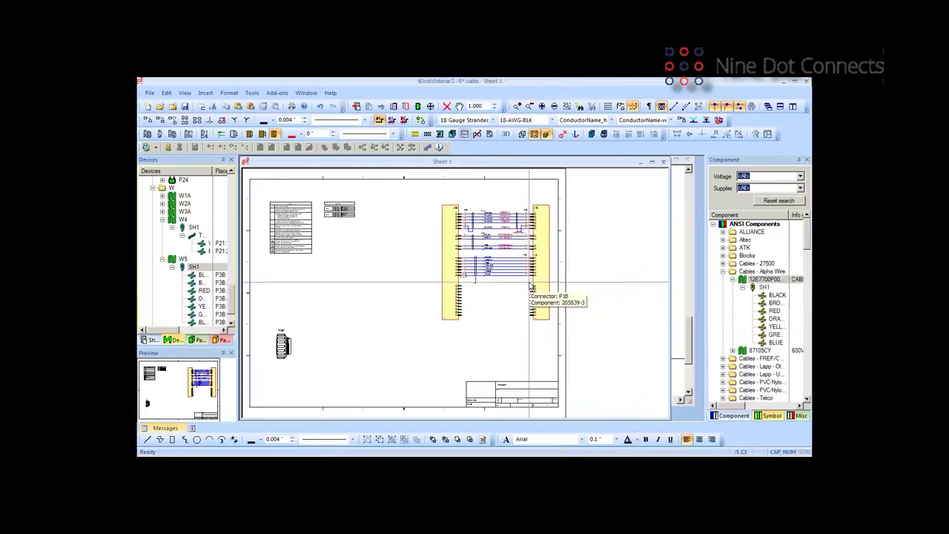
Place a complete-connector CPC-Plug1 view of P1B facing the P3B view, with view number 1, and connect the two plugs.
right_click(531, 284)
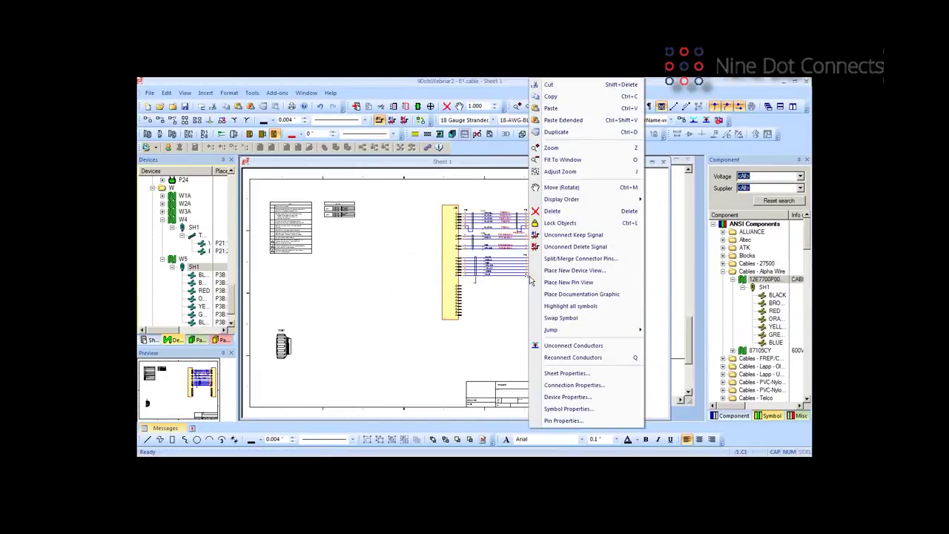
left_click(549, 271)
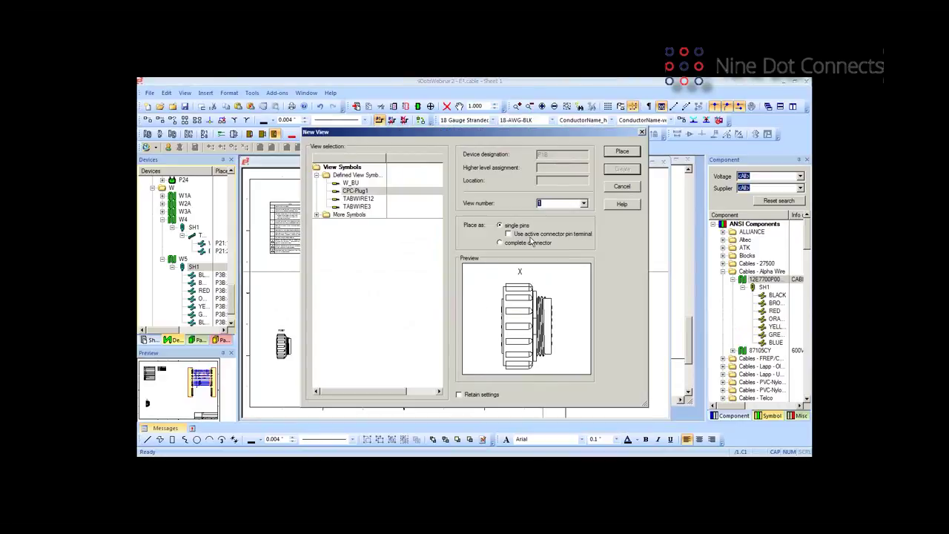
left_click(500, 244)
left_click(622, 152)
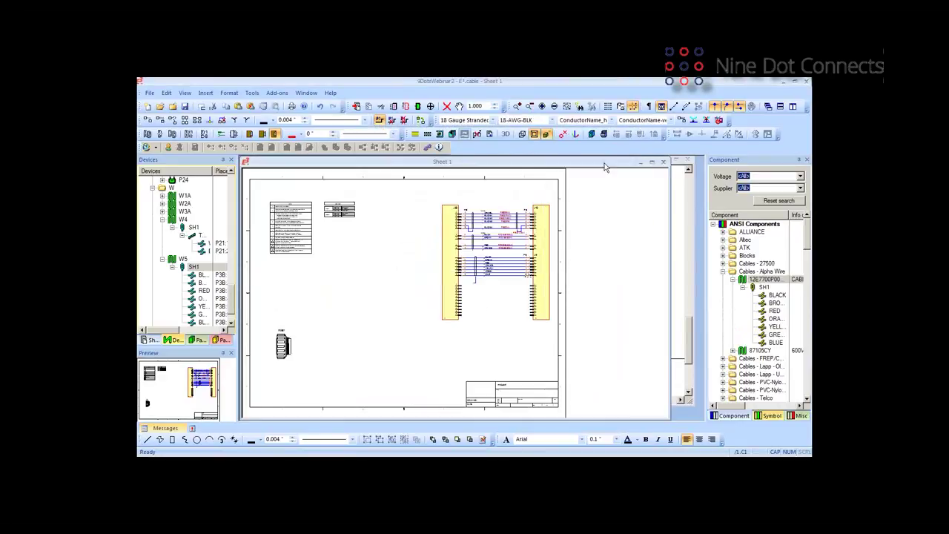
left_click(398, 344)
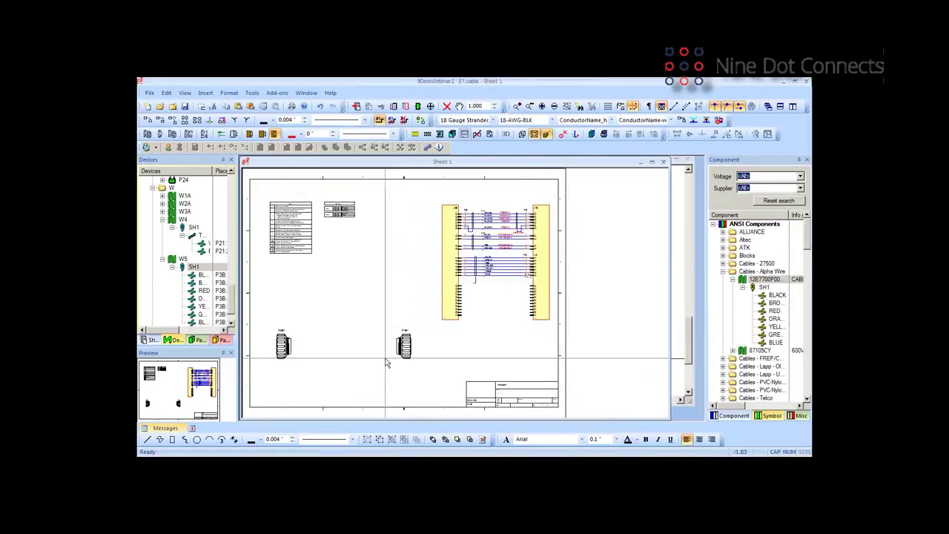
left_click_drag(274, 321, 428, 375)
mouse_move(341, 350)
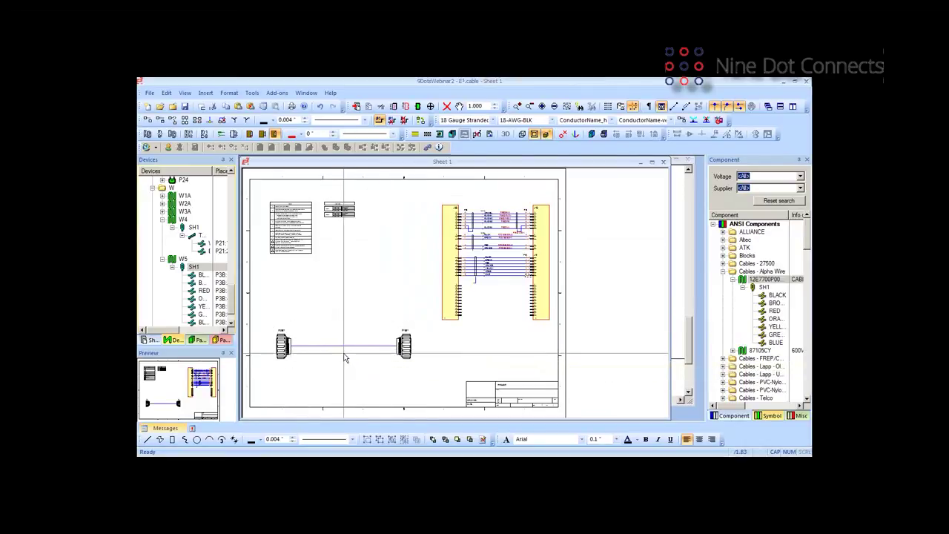
Place the Tyco backshell 1-206062-4 on the cable side of both the P3B and P1B plug views.
scroll(320, 370, "up", 2)
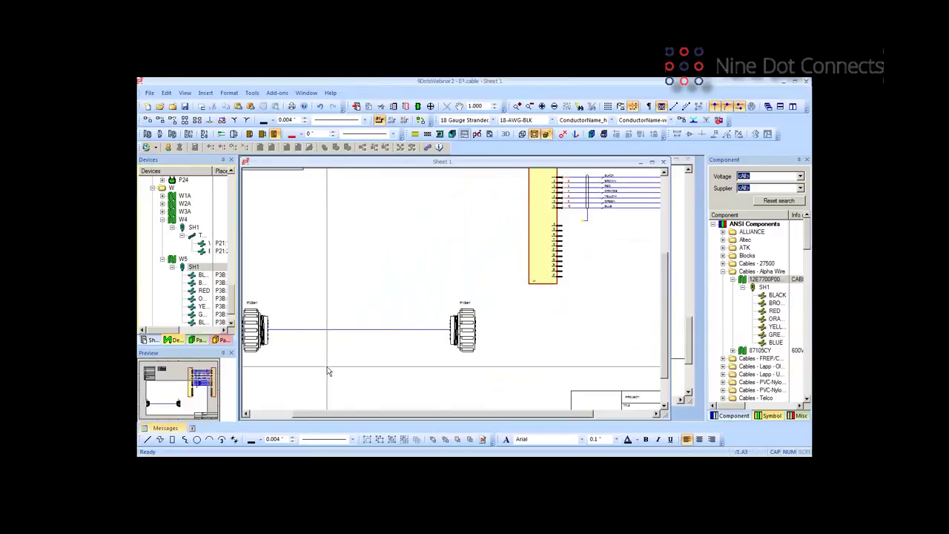
left_click_drag(364, 421, 349, 414)
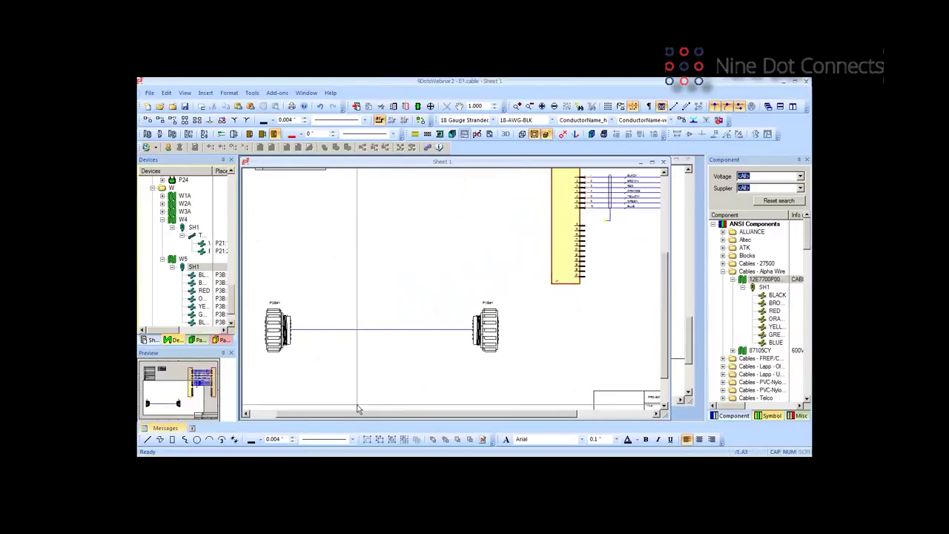
left_click_drag(810, 235, 808, 268)
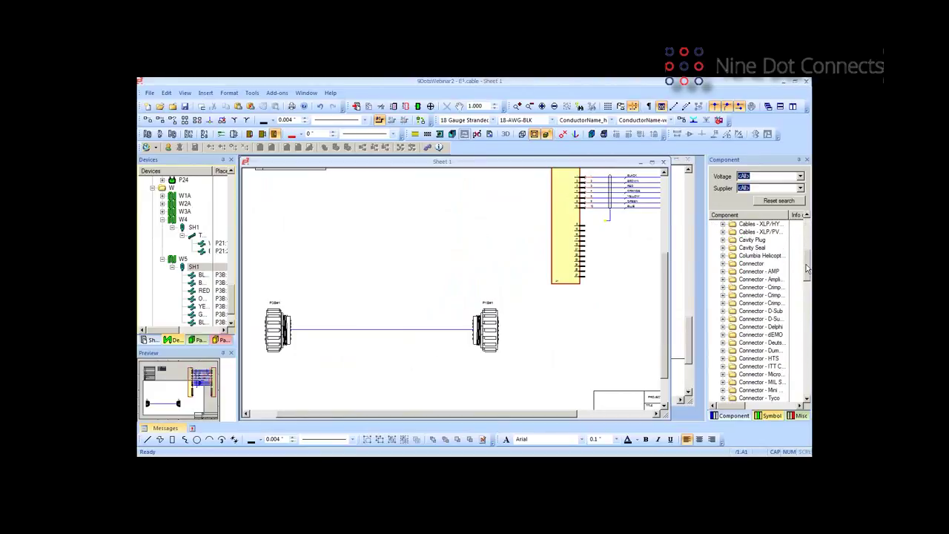
left_click(724, 399)
left_click_drag(808, 279, 807, 297)
left_click_drag(754, 281, 335, 334)
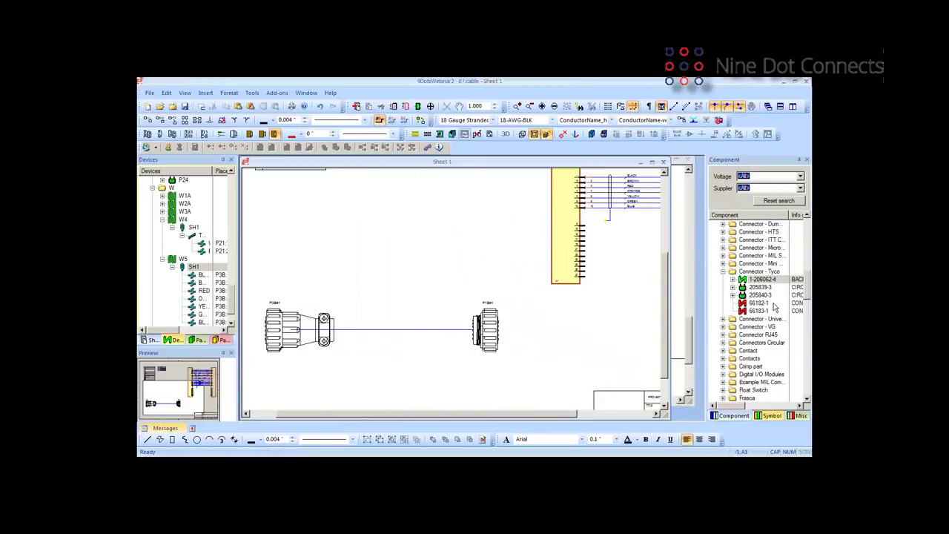
left_click_drag(764, 282, 429, 335)
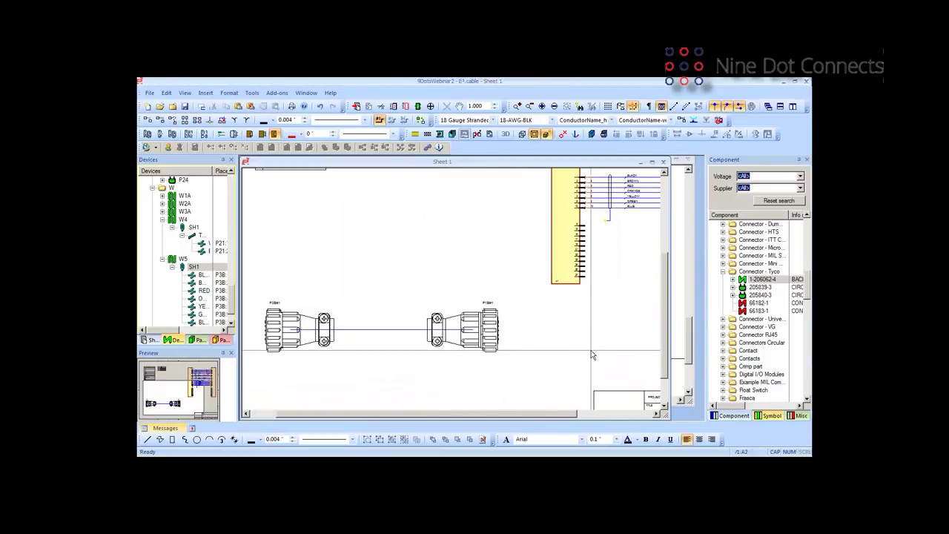
Place the documentation graphic of connector P1B, its round contact-face view, just outside the P1B plug.
right_click(496, 334)
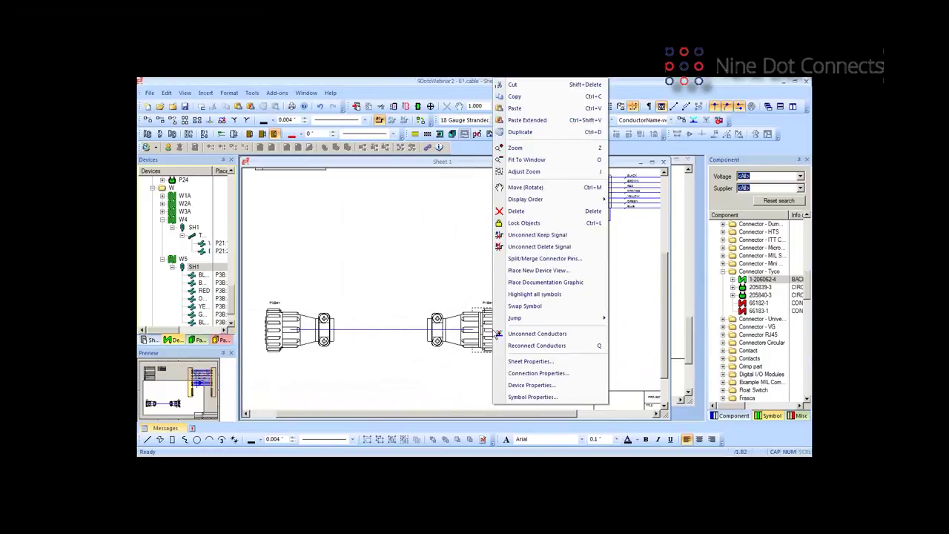
left_click(534, 283)
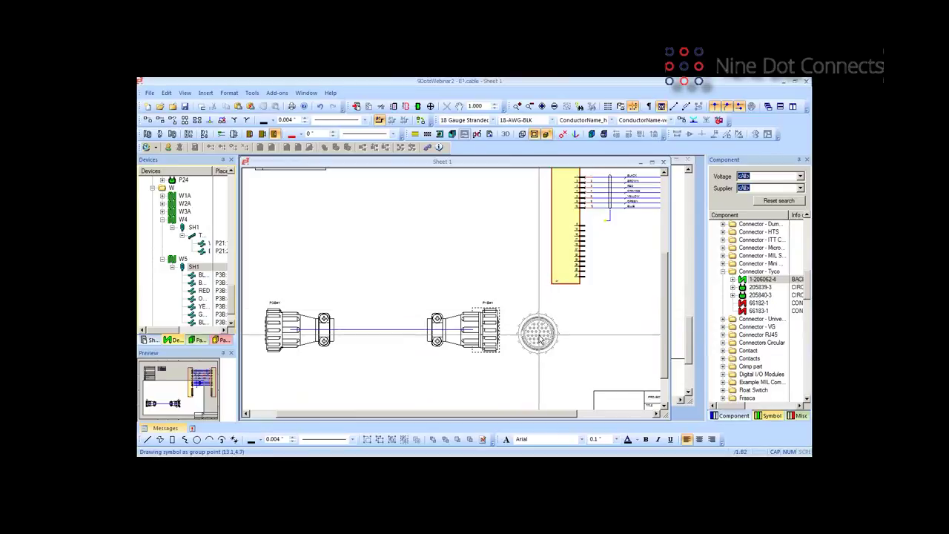
left_click(539, 334)
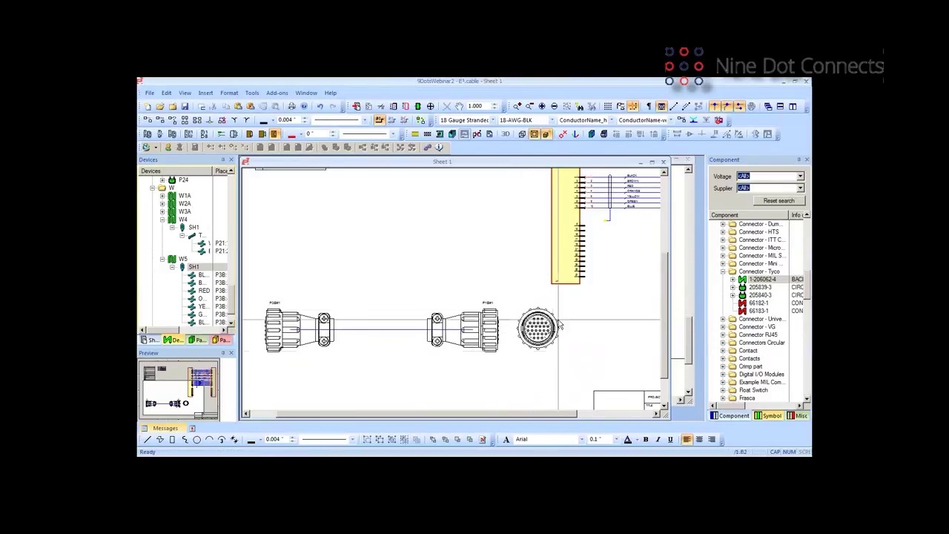
scroll(565, 351, "up", 5)
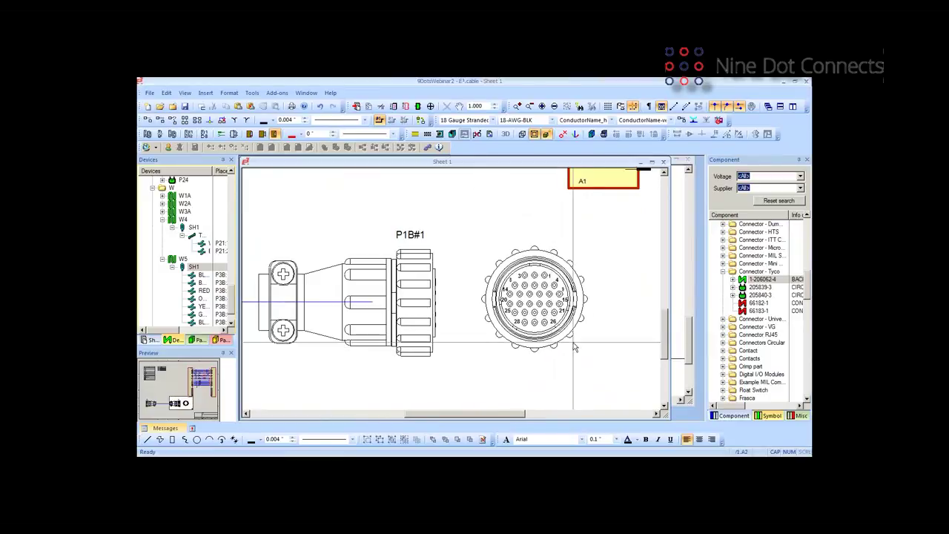
scroll(477, 341, "down", 2)
left_click_drag(498, 416, 441, 416)
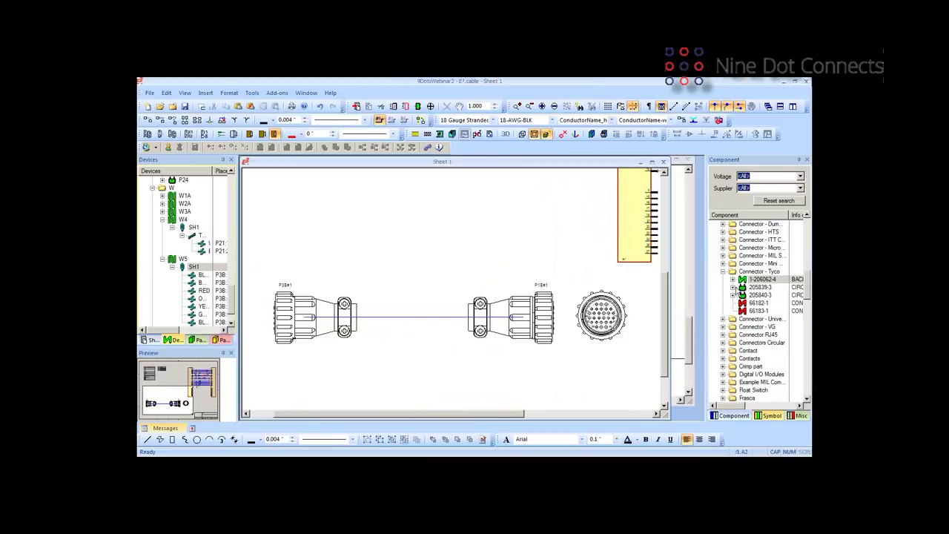
Examine the pins listed under Tyco component 205839-3 and the sub-entry of backshell 1-206062-4 in the component library.
left_click(732, 288)
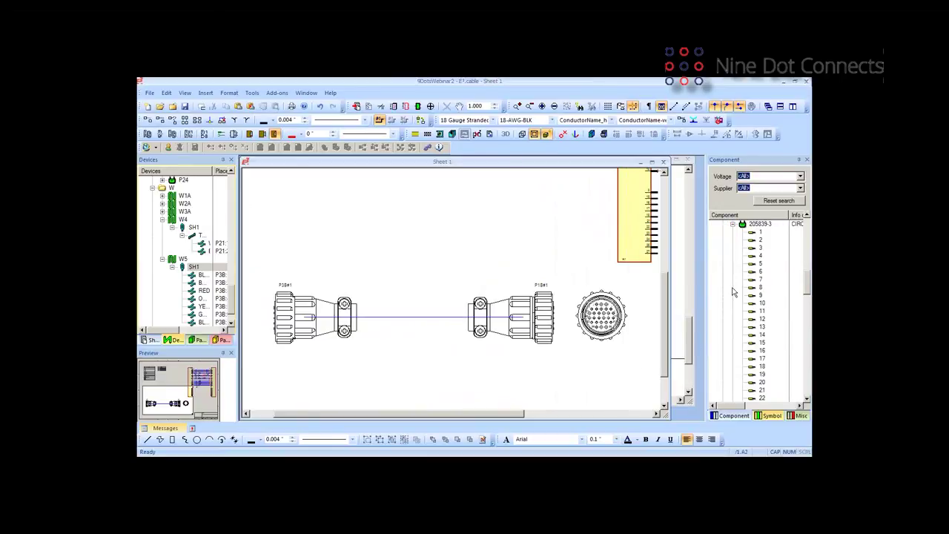
left_click(733, 224)
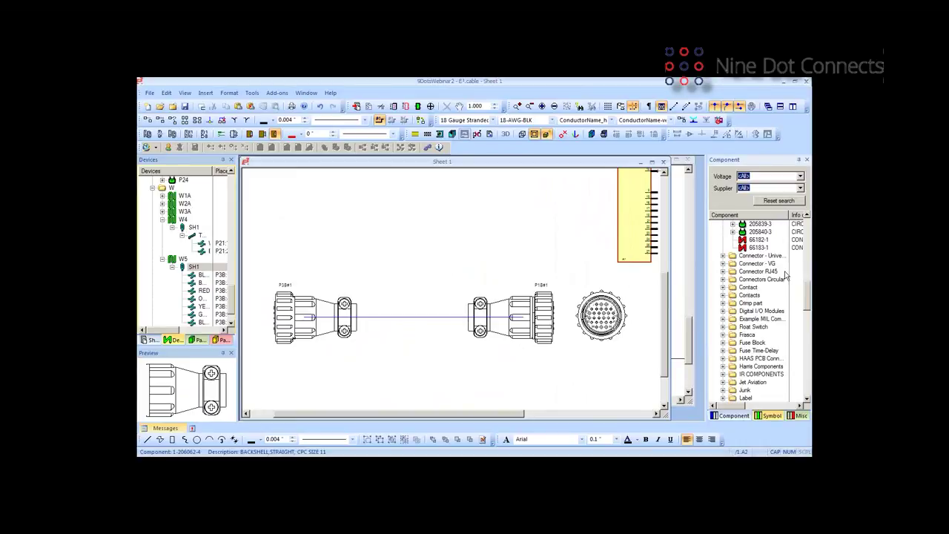
scroll(780, 323, "up", 5)
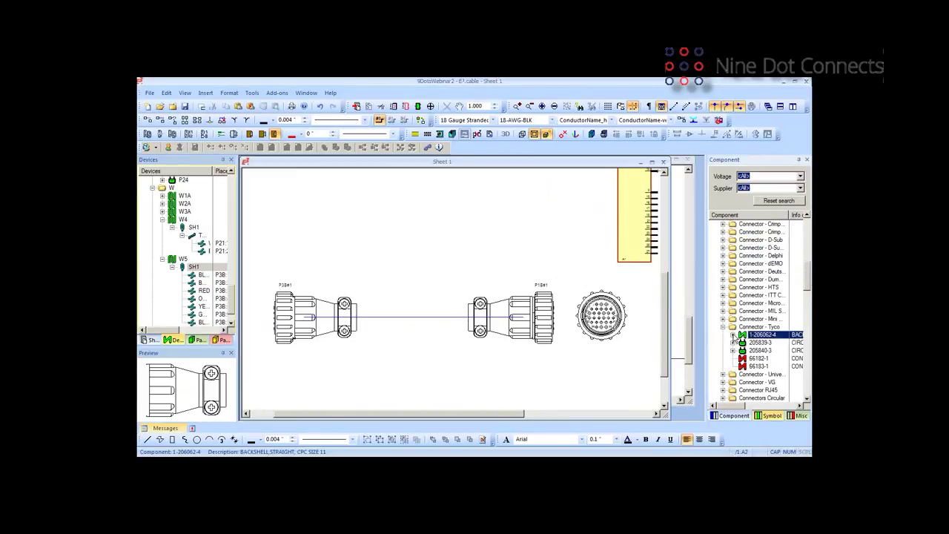
left_click(732, 335)
left_click(753, 343)
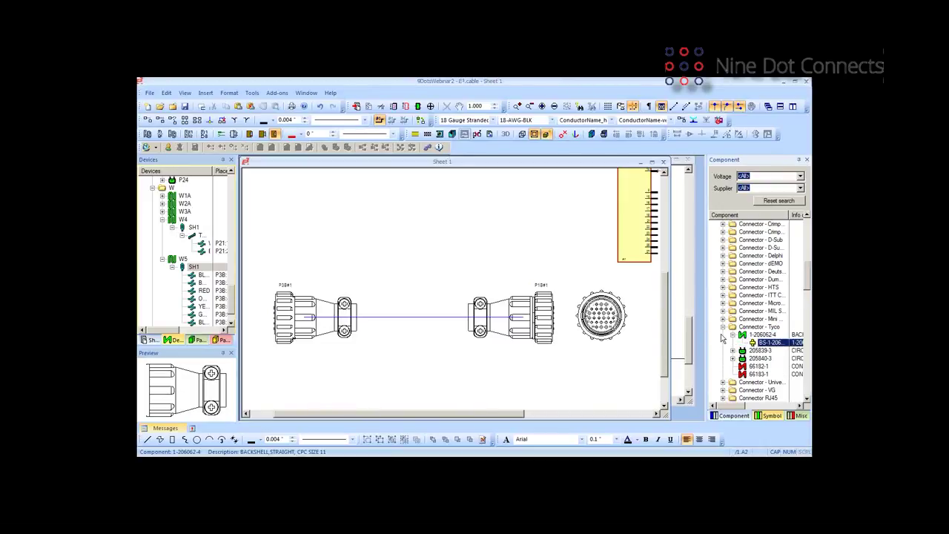
left_click(732, 335)
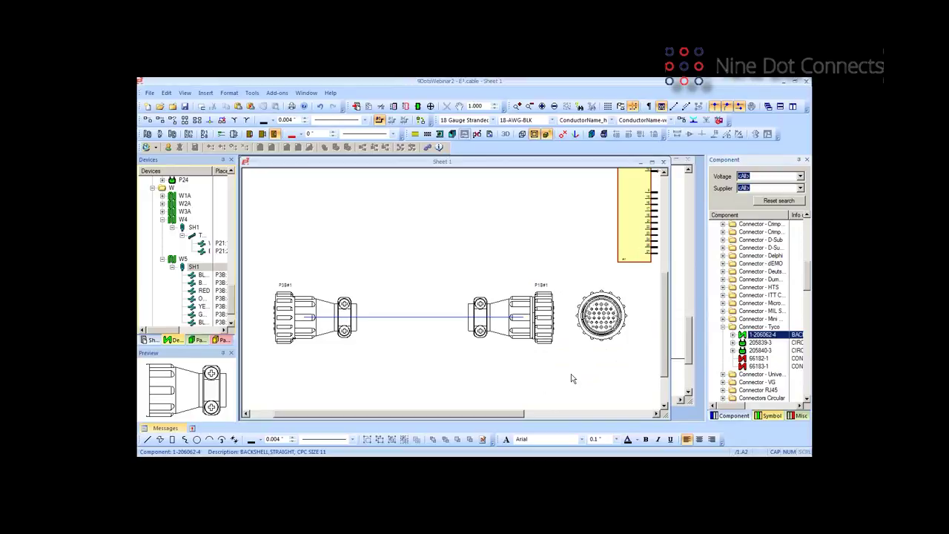
Switch to the 9DotsWebinar project, generate its Bill of Material report in Excel and bring up the workbook.
mouse_move(242, 449)
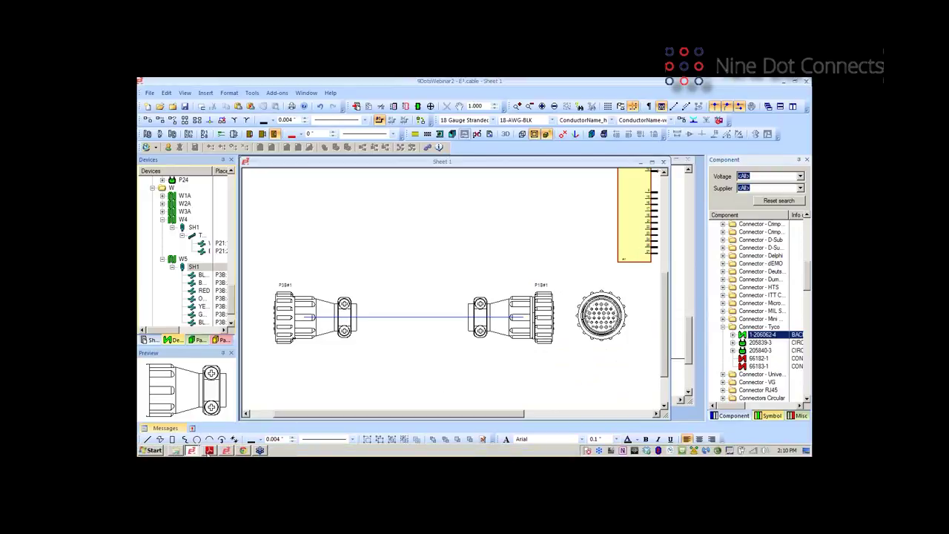
left_click(195, 451)
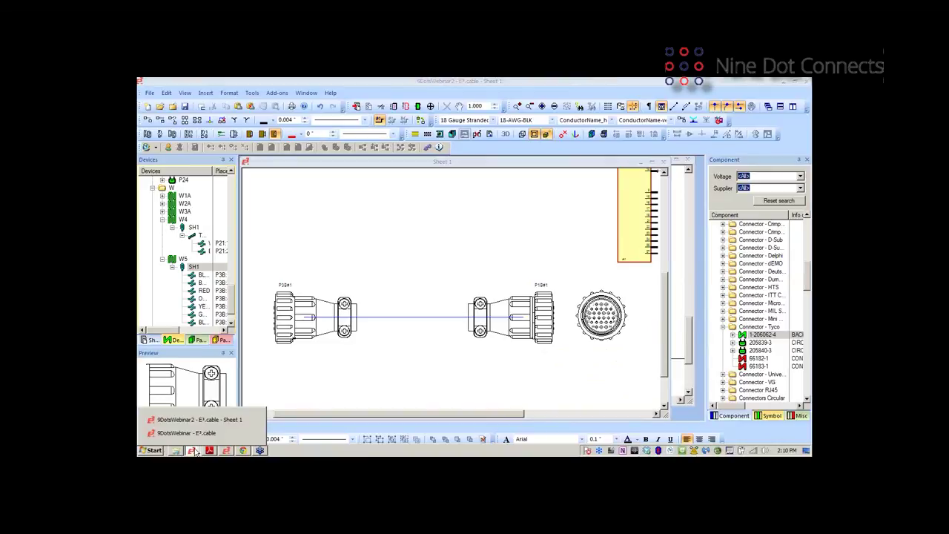
left_click(187, 433)
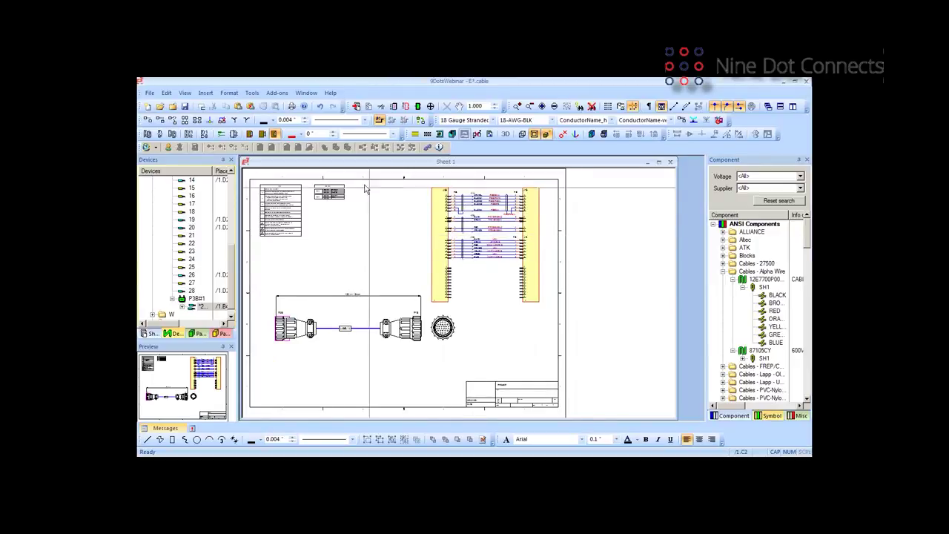
left_click(253, 94)
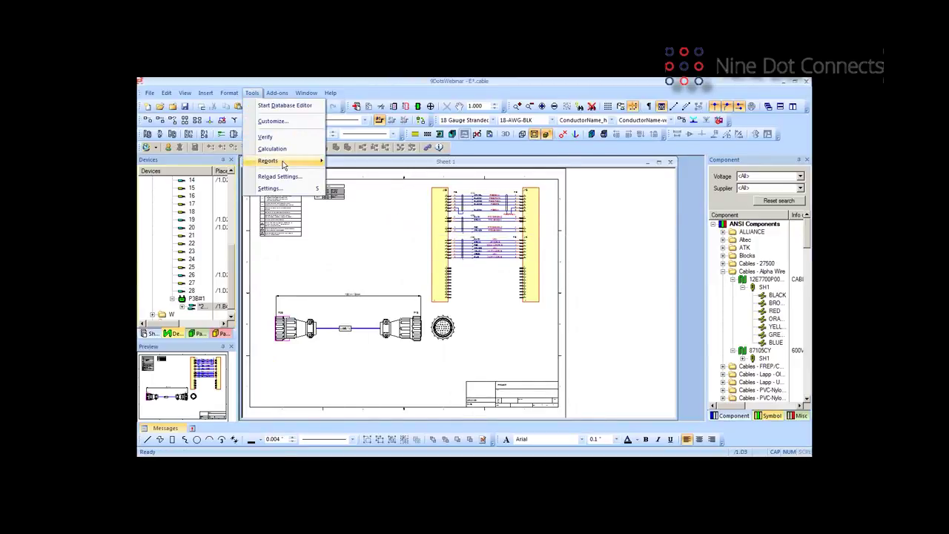
mouse_move(283, 161)
mouse_move(349, 175)
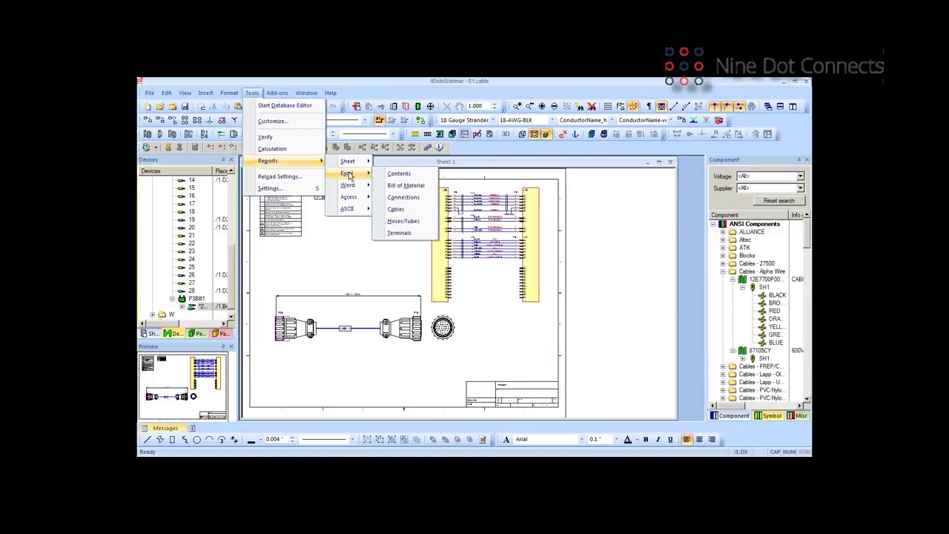
left_click(407, 187)
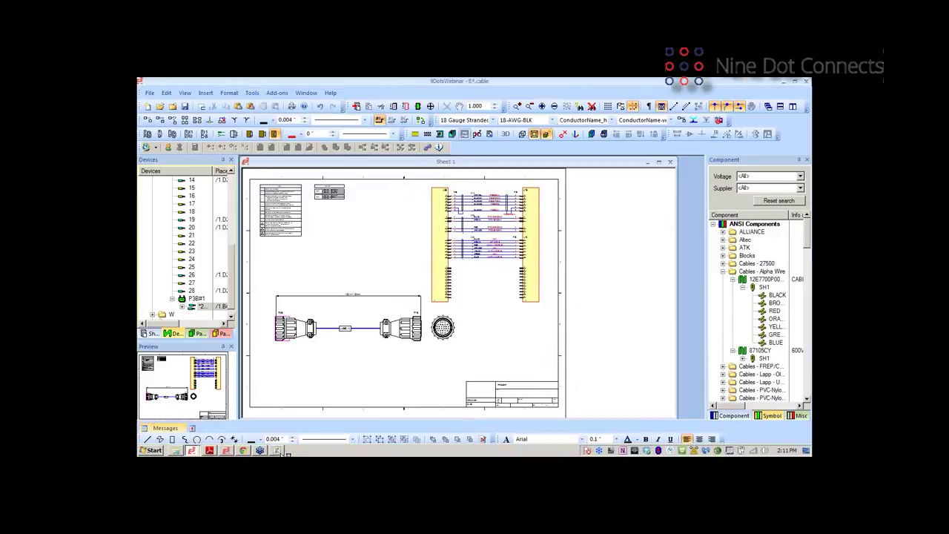
left_click(278, 450)
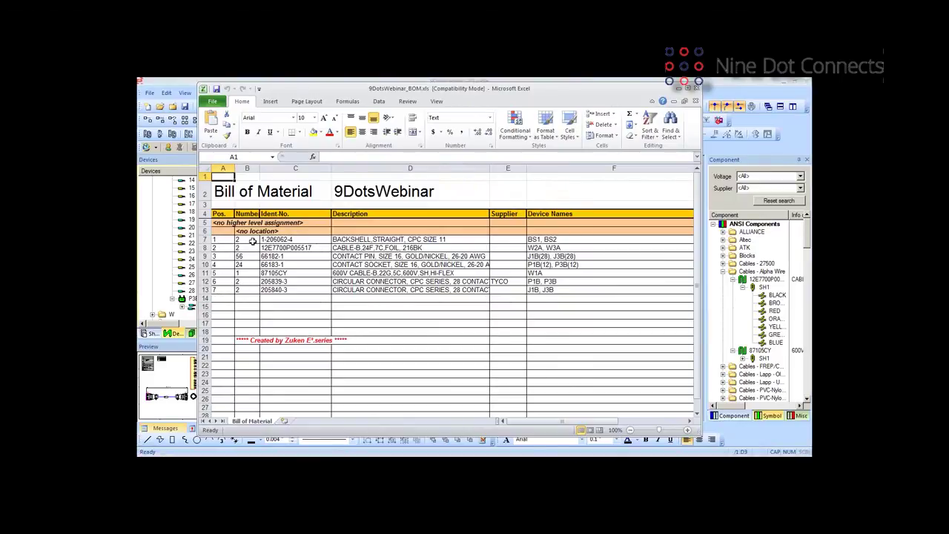
Review the bill of material's backshell, contact, connector and cable rows with their quantities and device names, and close the workbook.
left_click(334, 240)
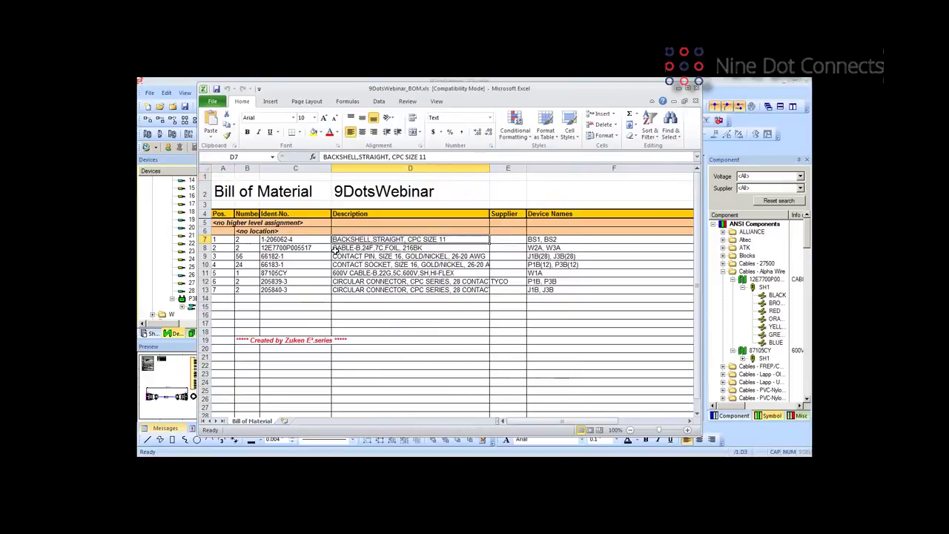
left_click(545, 240)
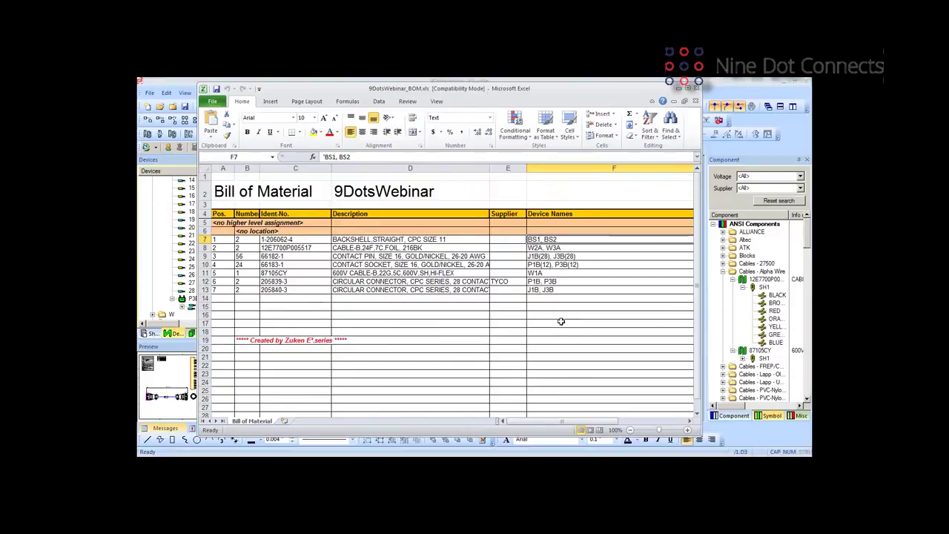
left_click(241, 257)
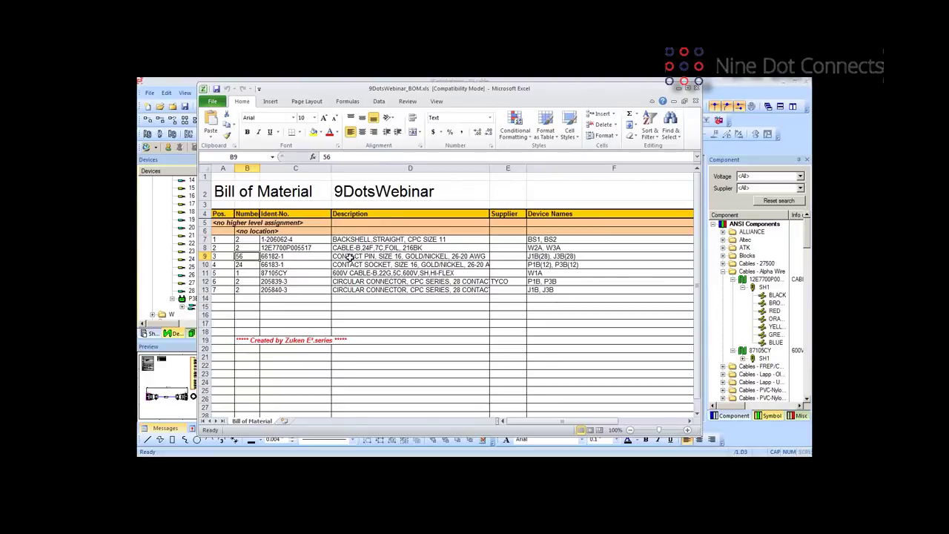
left_click(237, 264)
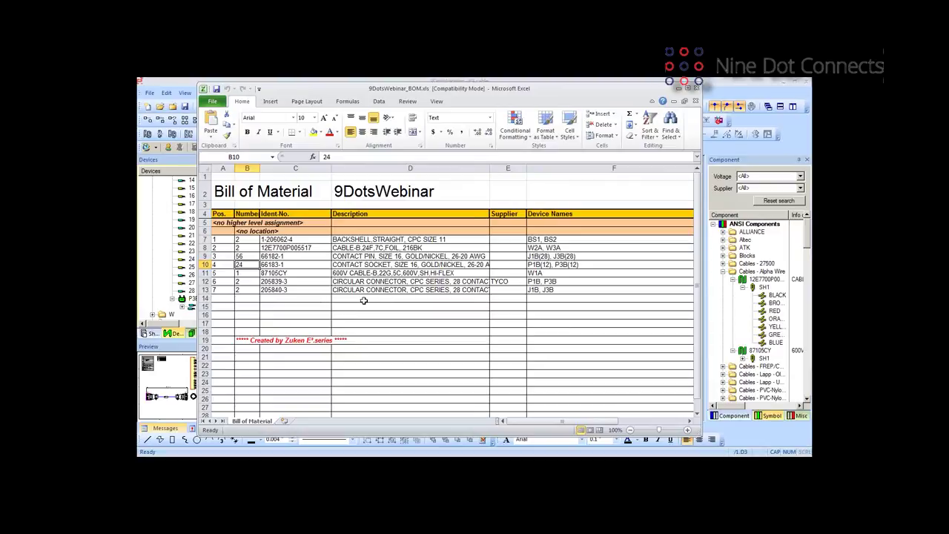
left_click(371, 265)
left_click(372, 282)
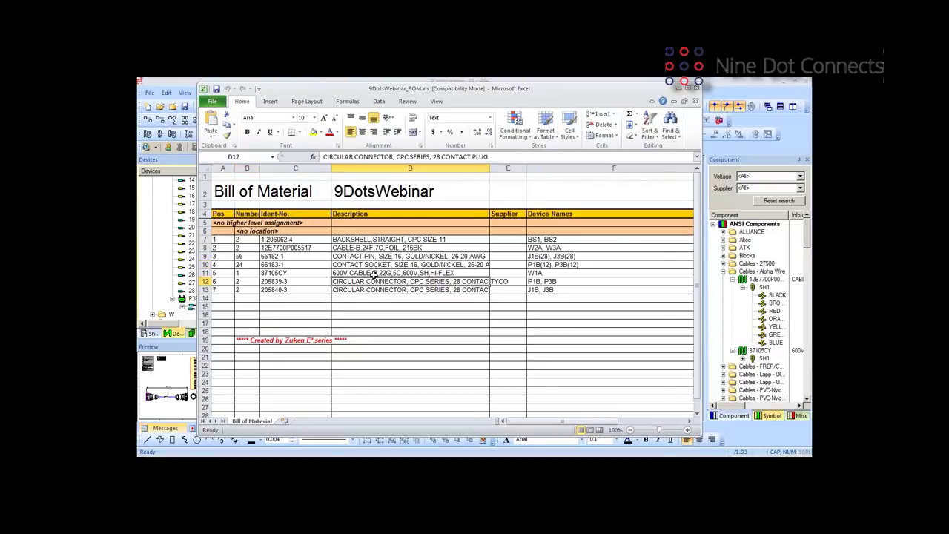
left_click(373, 273)
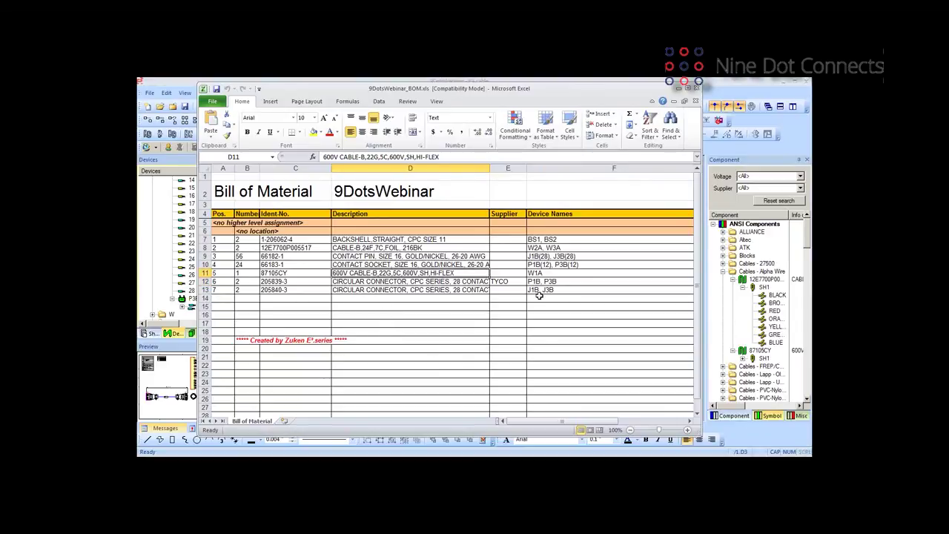
left_click(696, 89)
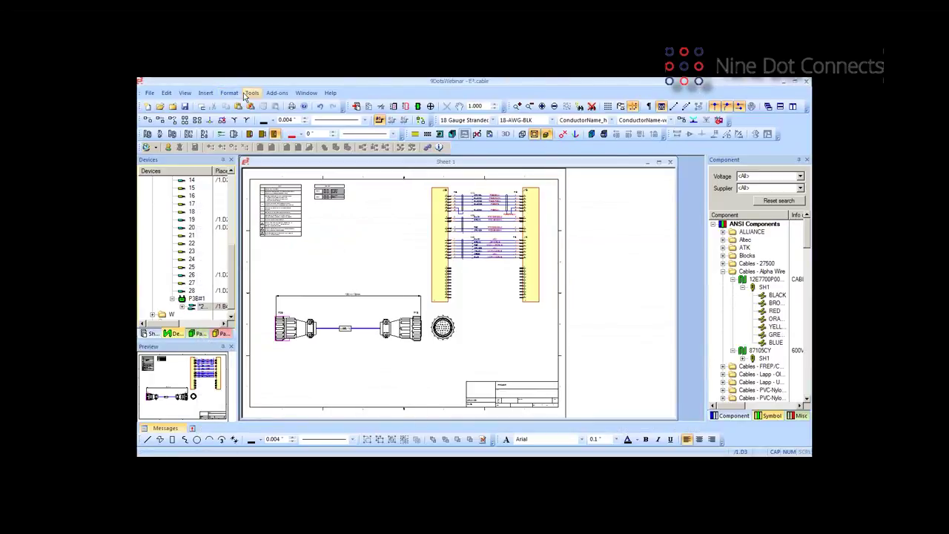
Generate the project's Connections report in Excel and widen the Signal column to fit the full signal names.
left_click(252, 93)
mouse_move(282, 163)
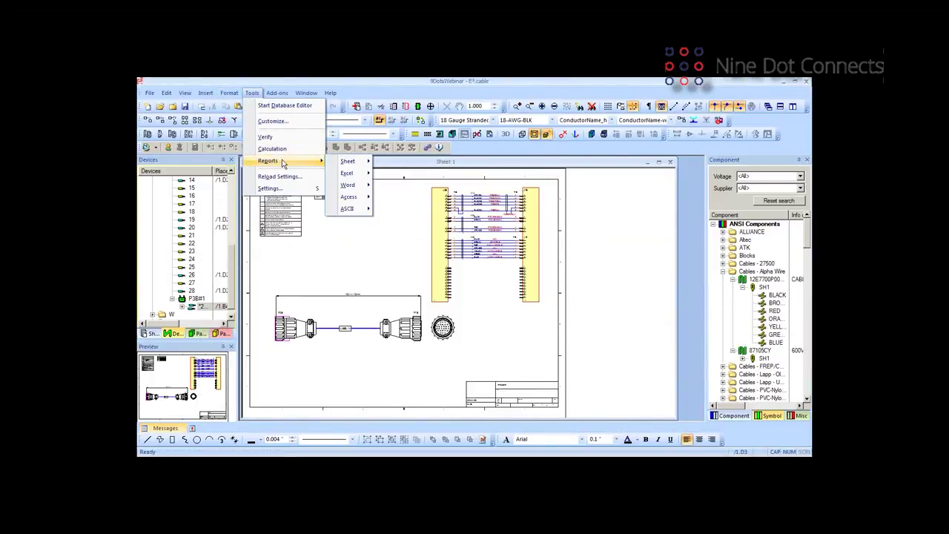
mouse_move(347, 174)
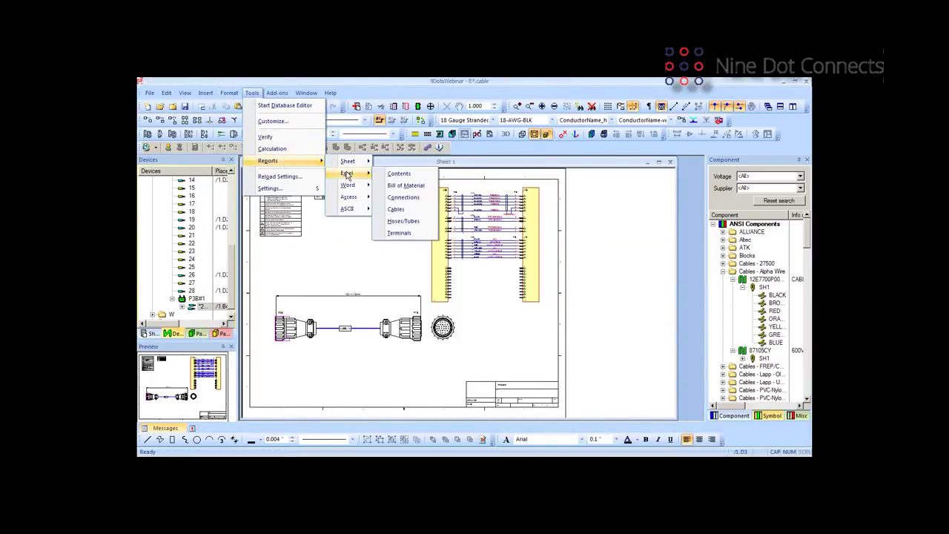
left_click(395, 198)
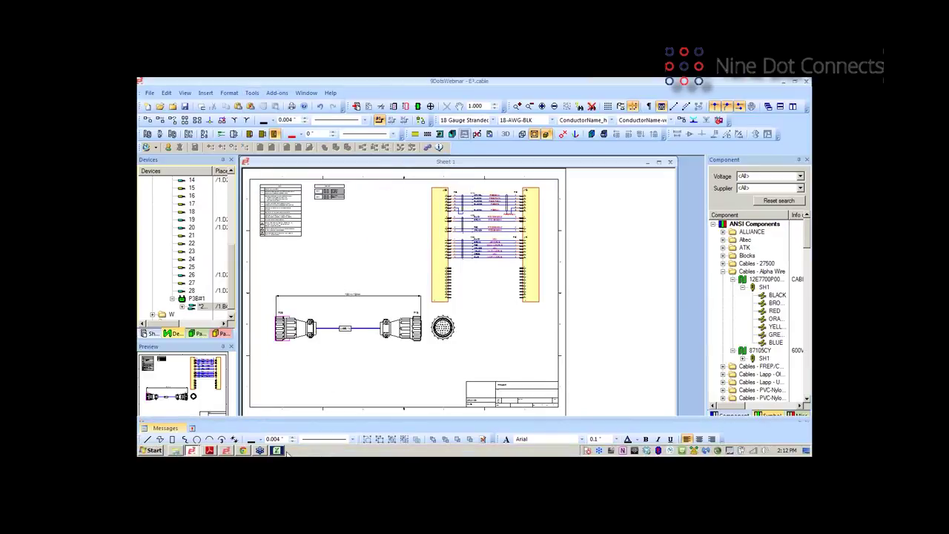
left_click(277, 450)
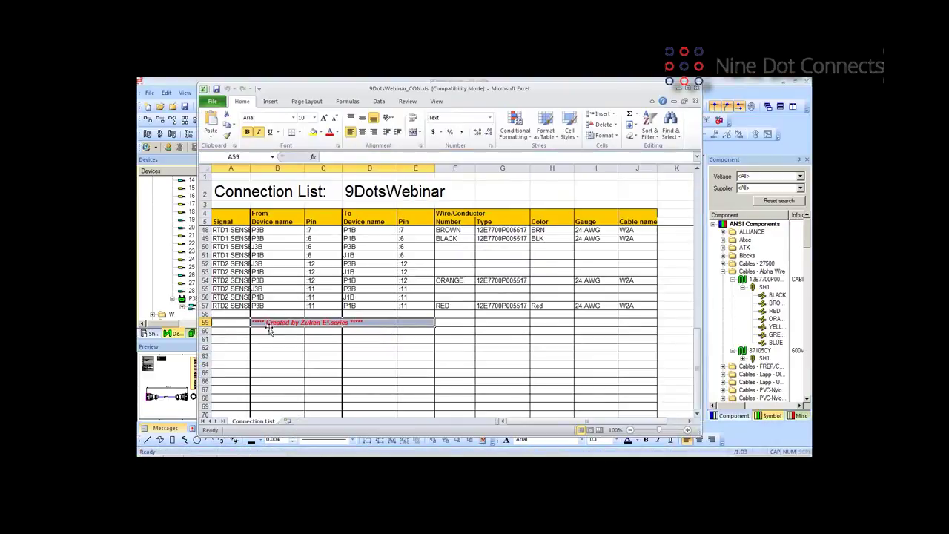
left_click_drag(250, 168, 292, 168)
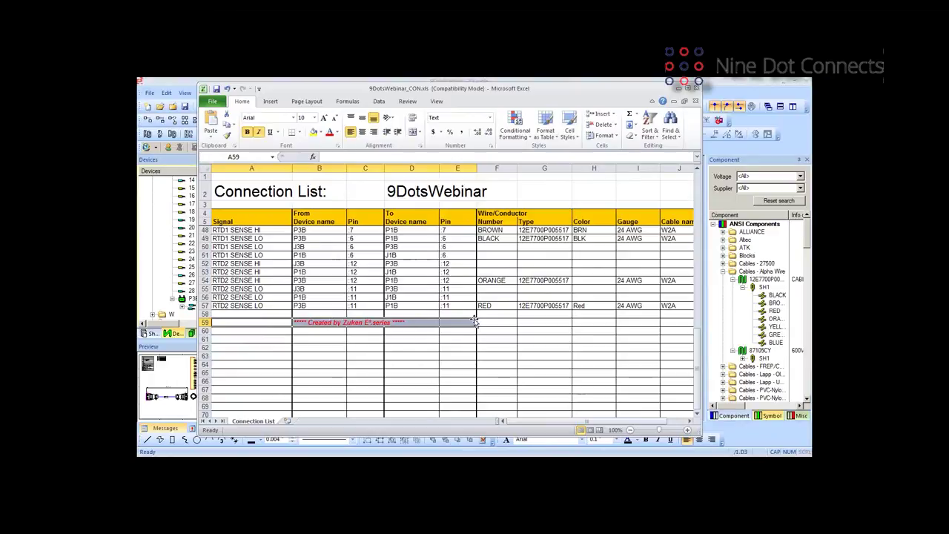
left_click_drag(525, 422, 532, 422)
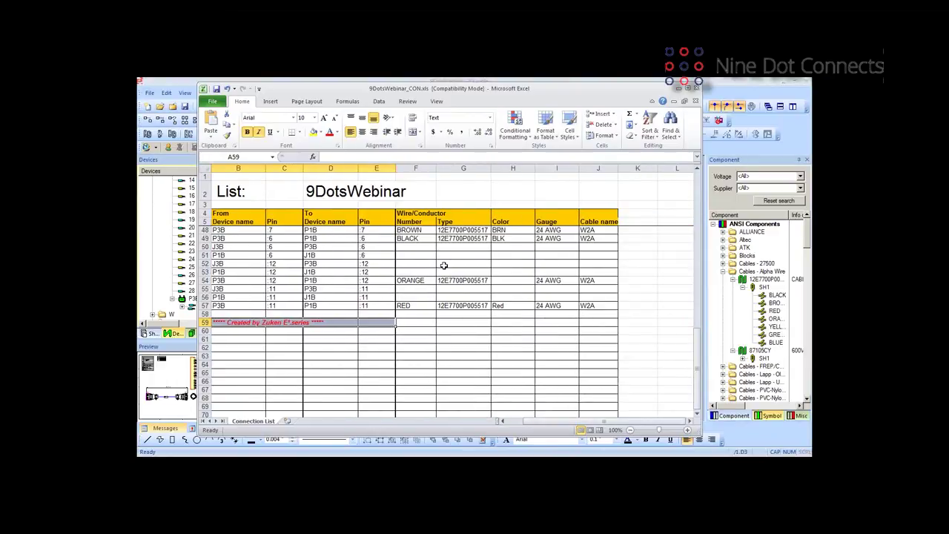
Review the wire number, type, color and cable name of the BLACK#3 row in the connection list and close the workbook.
left_click_drag(695, 348, 707, 300)
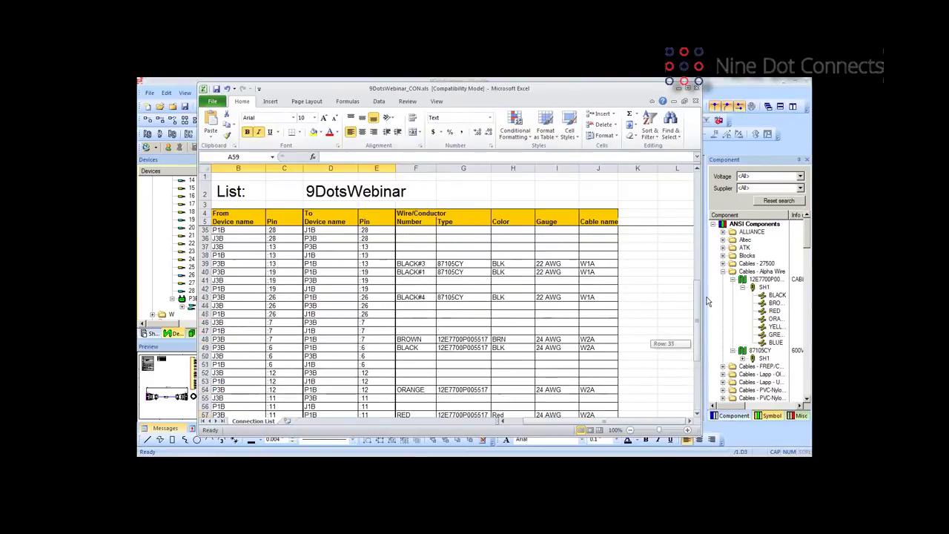
left_click(419, 264)
left_click(443, 264)
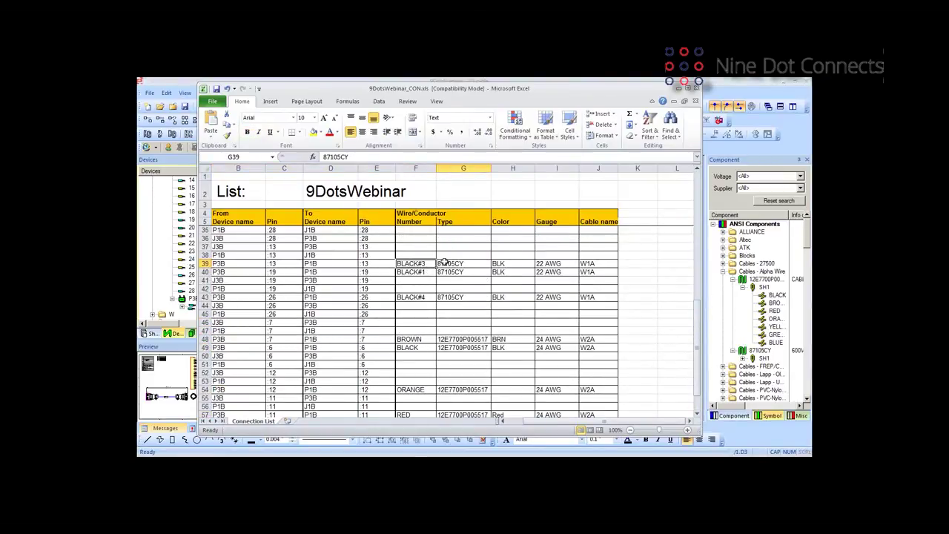
left_click(508, 265)
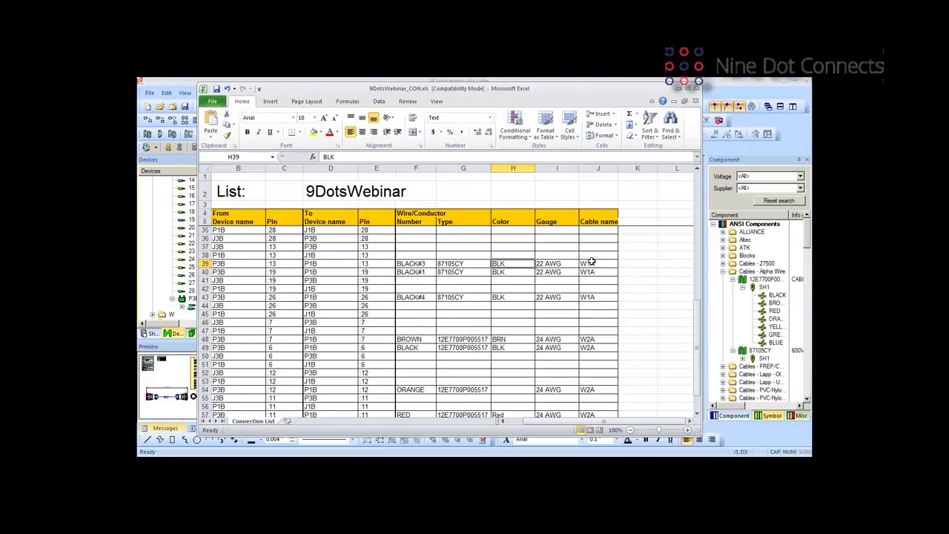
left_click(696, 89)
left_click(472, 284)
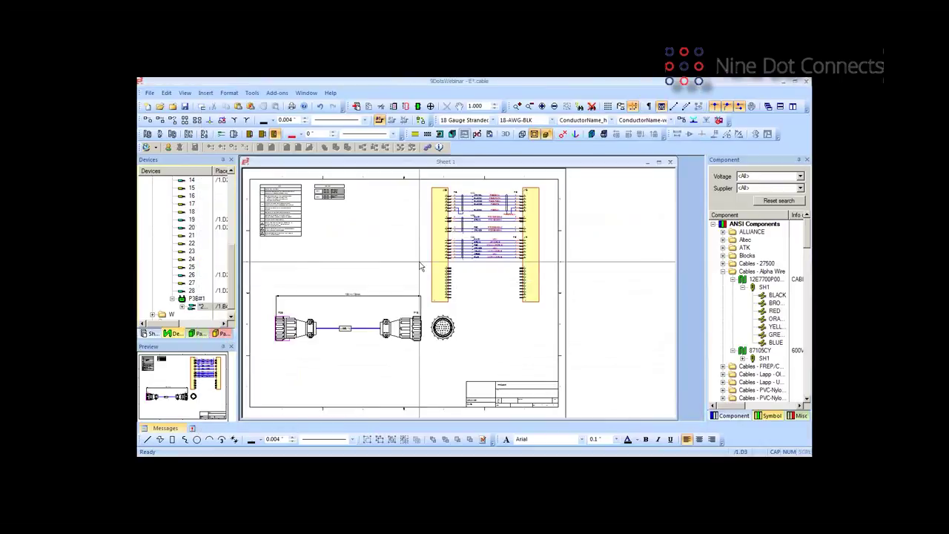
Generate the project's cable list report in Excel and bring up the workbook.
left_click(252, 92)
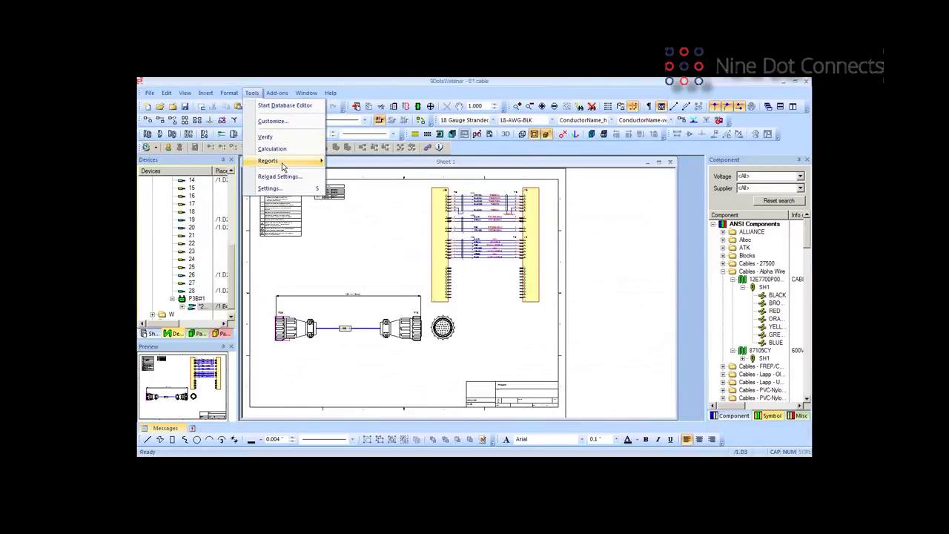
mouse_move(282, 167)
mouse_move(346, 173)
left_click(410, 207)
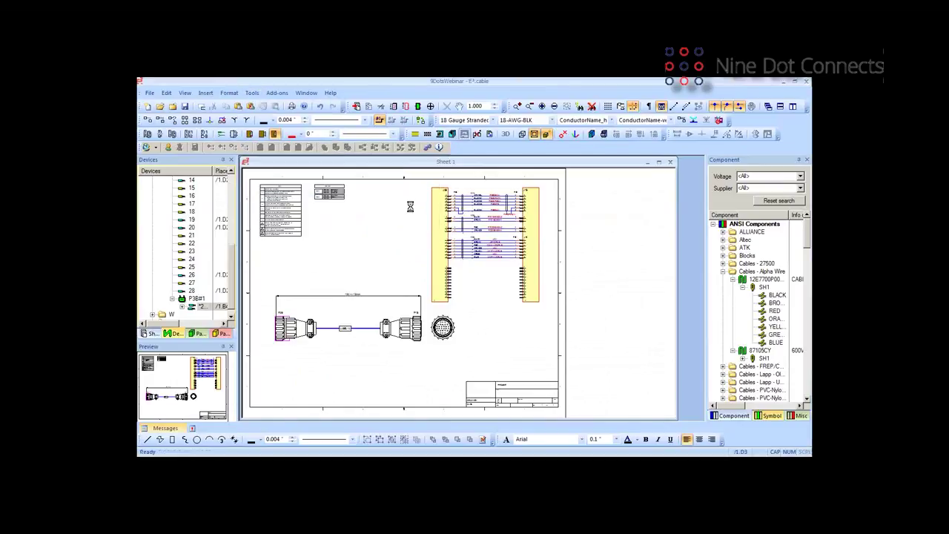
mouse_move(281, 453)
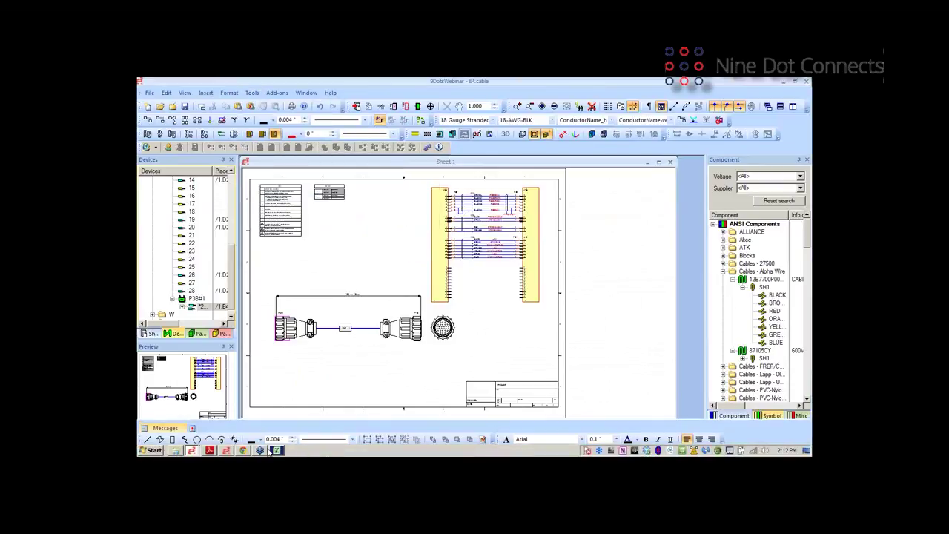
left_click(276, 450)
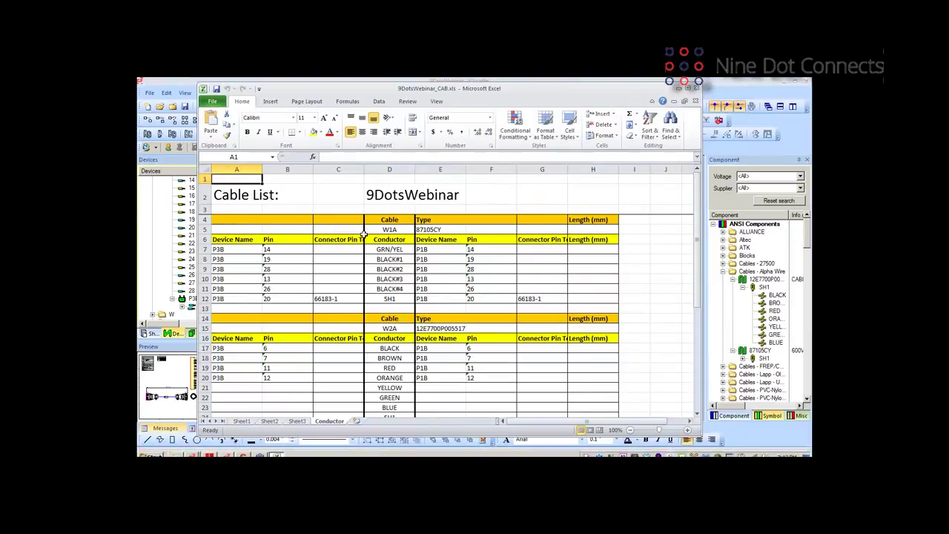
Review the device names, pins and connector pin terminals for cables W1A and W2A in the cable list, and close the workbook.
left_click(231, 251)
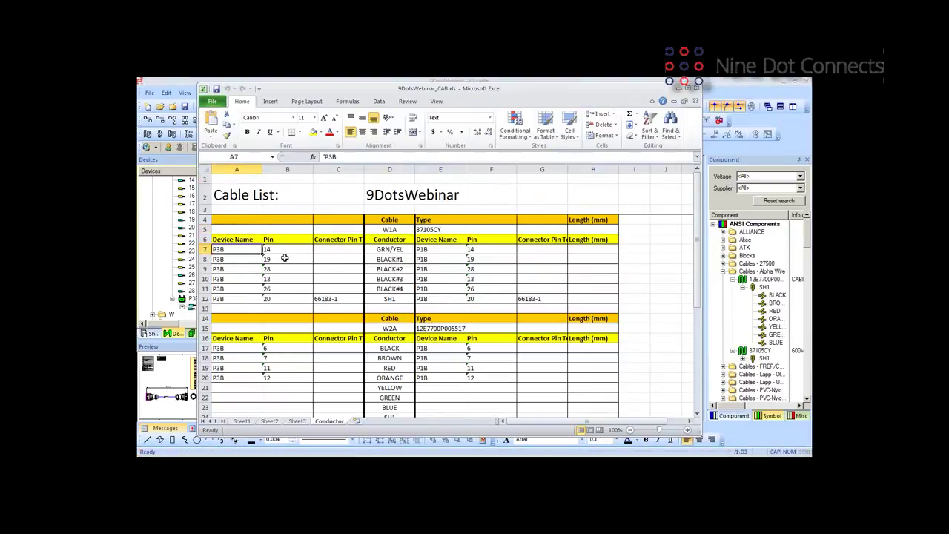
left_click(283, 252)
left_click(332, 299)
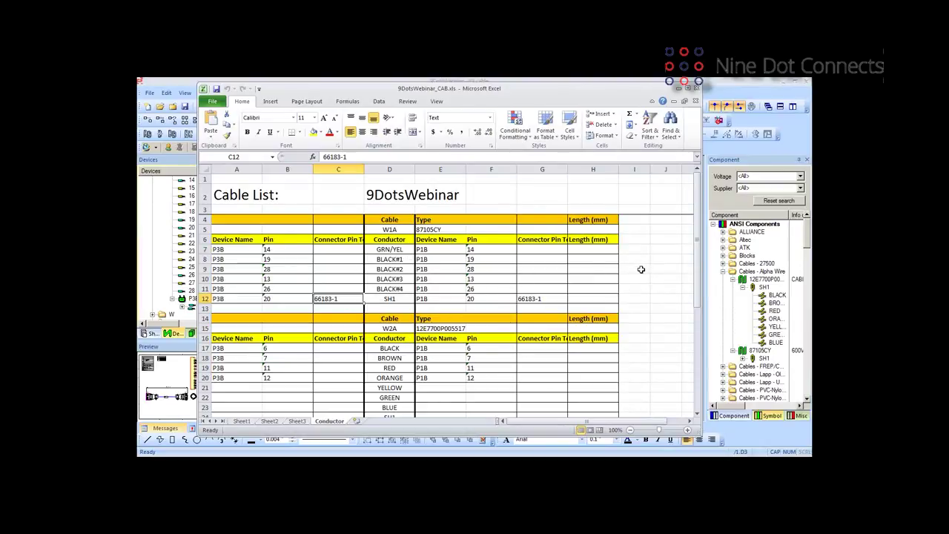
scroll(640, 270, "down", 3)
scroll(650, 293, "up", 3)
left_click(696, 88)
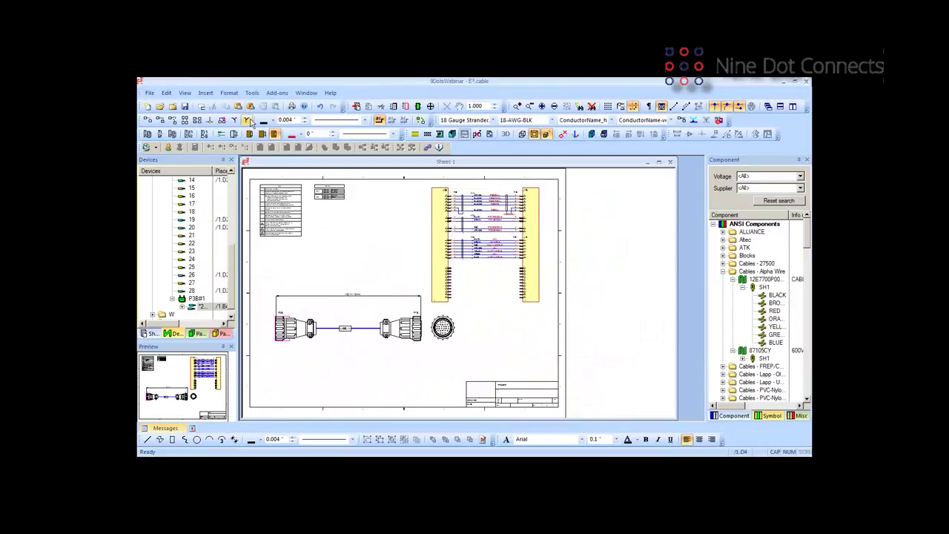
Open the E3.3D Bridge to MCAD export/import dialog and examine which export modules it offers.
left_click(277, 93)
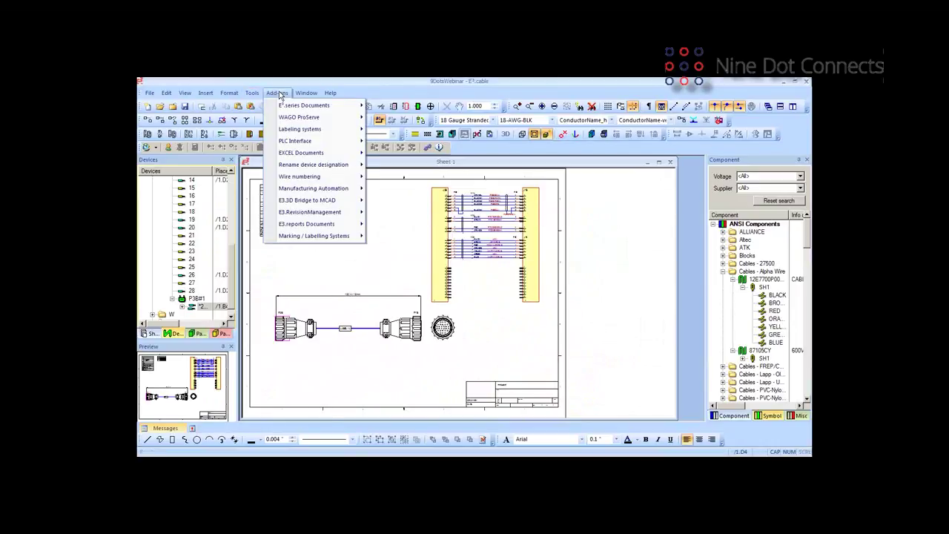
mouse_move(316, 202)
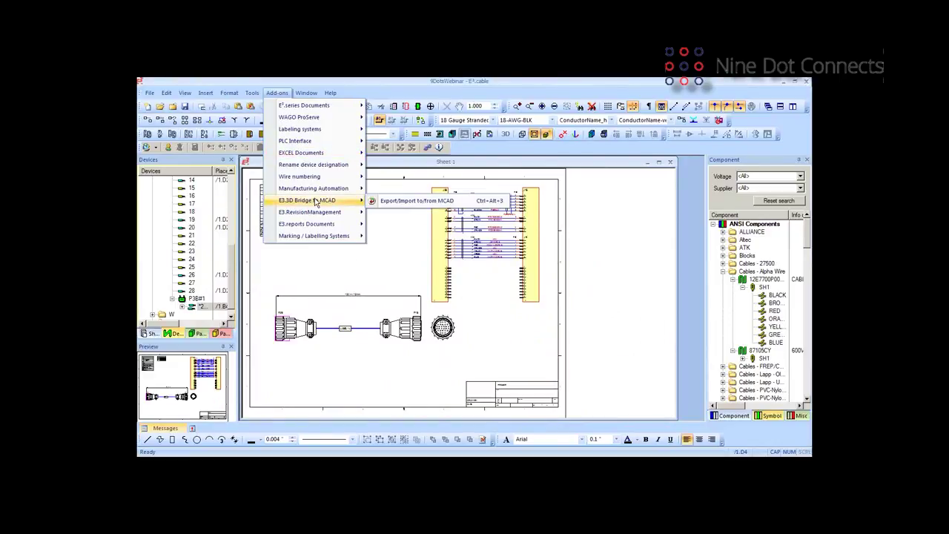
left_click(388, 200)
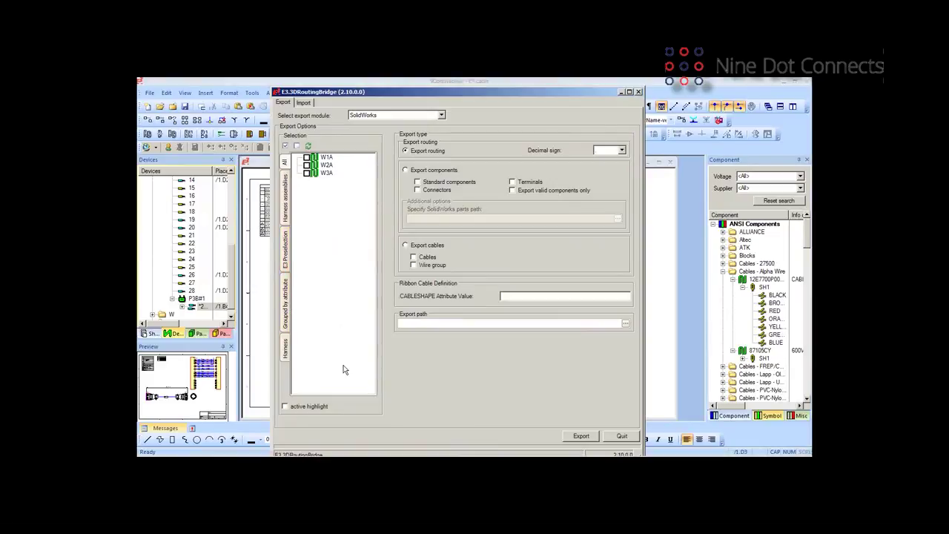
left_click(442, 117)
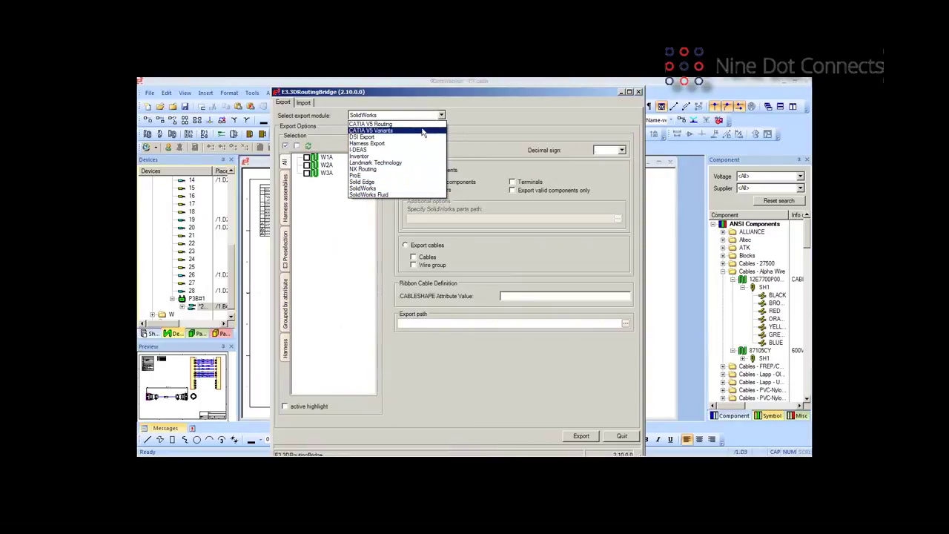
left_click(536, 121)
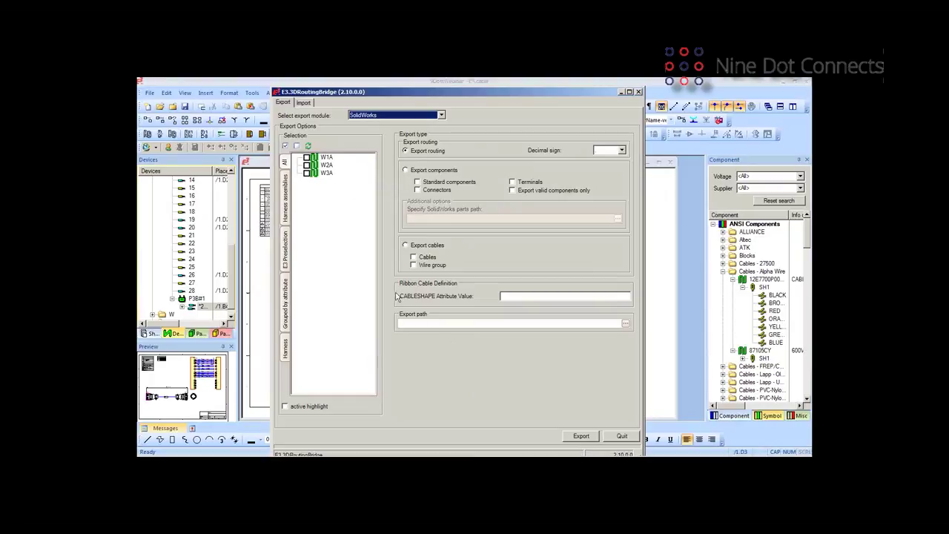
Compare the export options of the Solid Edge and ProE modules, and return to the SolidWorks module.
left_click(441, 116)
left_click(438, 181)
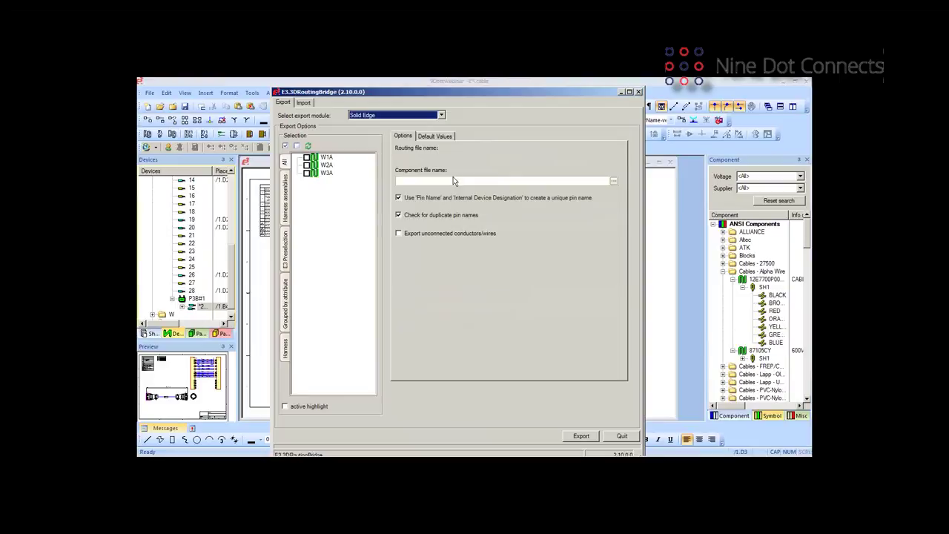
left_click(442, 116)
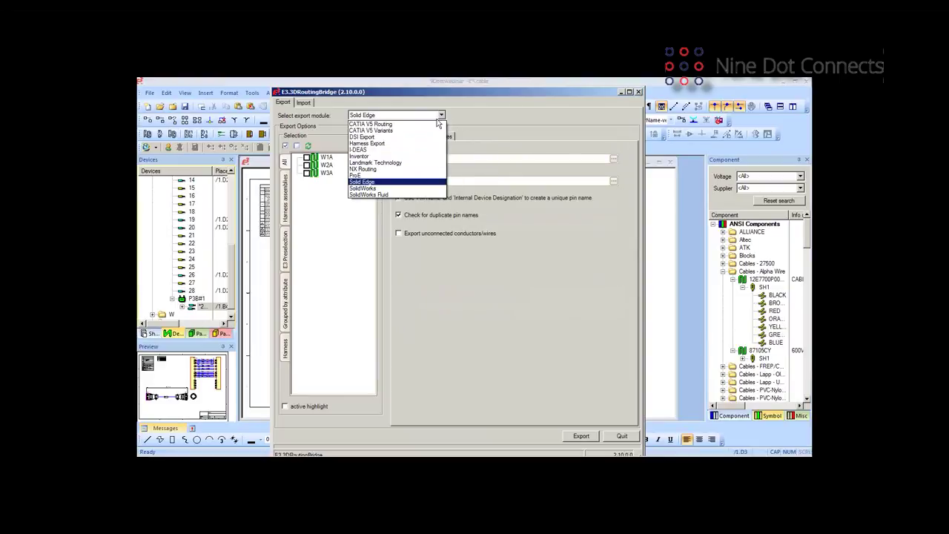
left_click(412, 175)
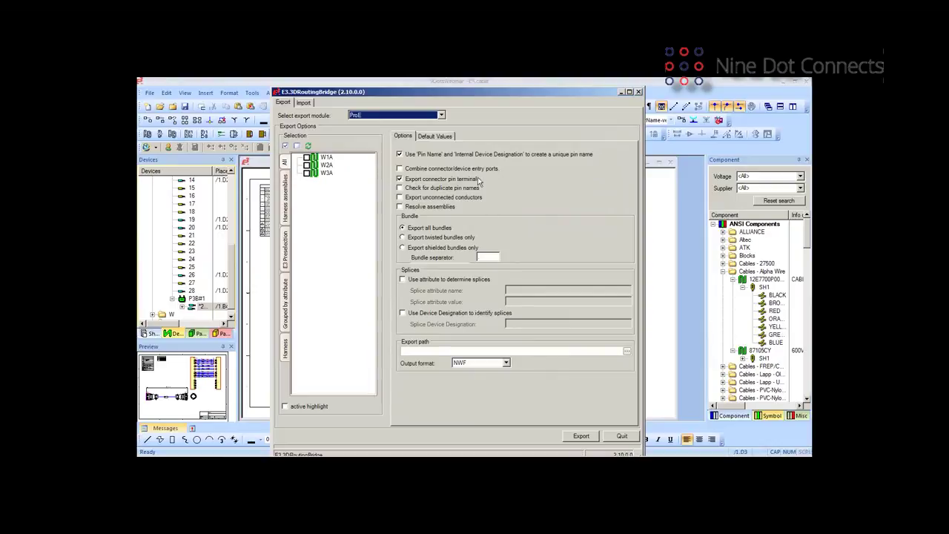
left_click(442, 116)
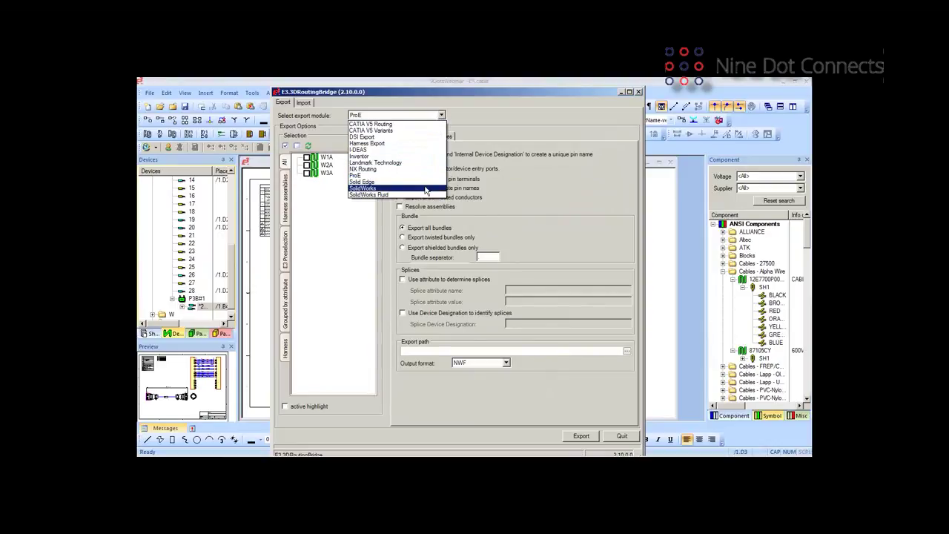
left_click(427, 189)
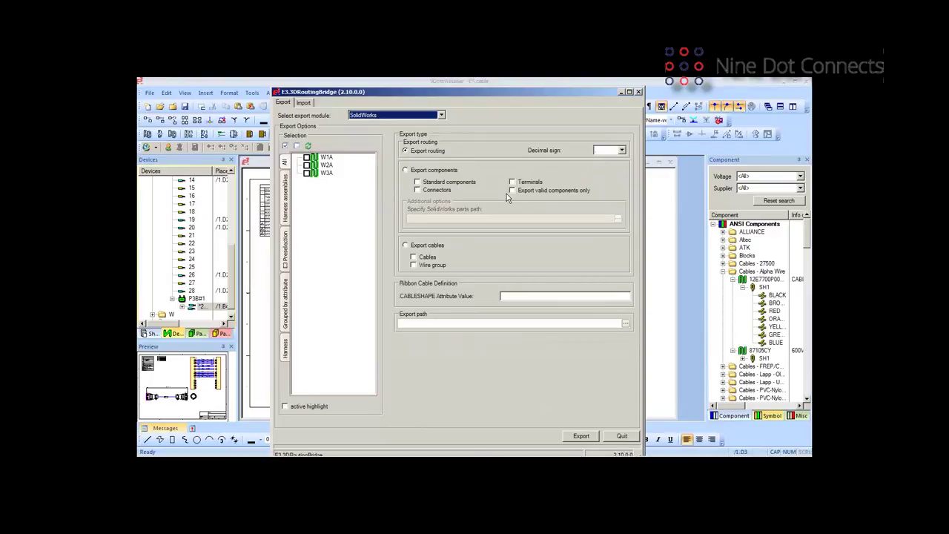
View the routing bridge's import options and close the dialog without exporting or importing anything.
mouse_move(538, 91)
left_mouse_down()
mouse_move(605, 215)
mouse_move(586, 417)
mouse_move(585, 225)
mouse_move(568, 107)
mouse_move(557, 92)
left_mouse_up()
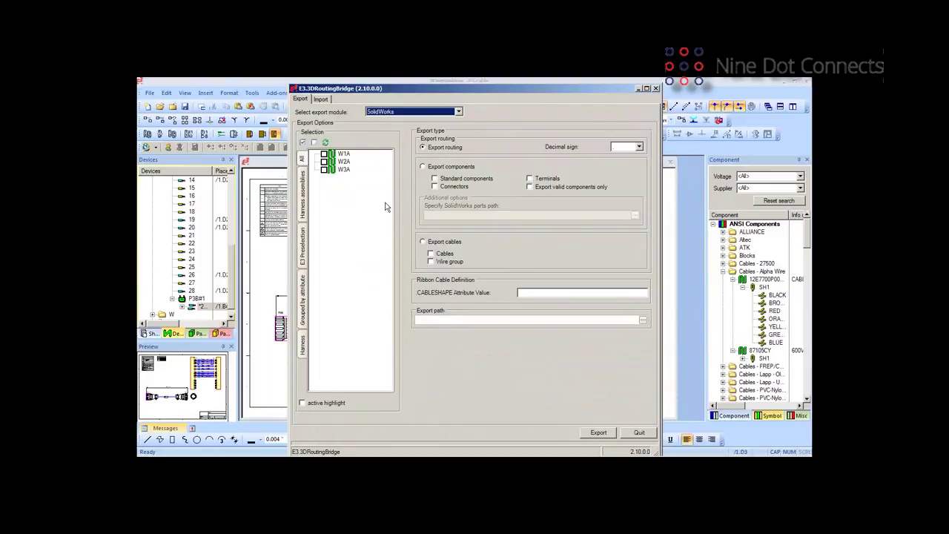
left_click(322, 101)
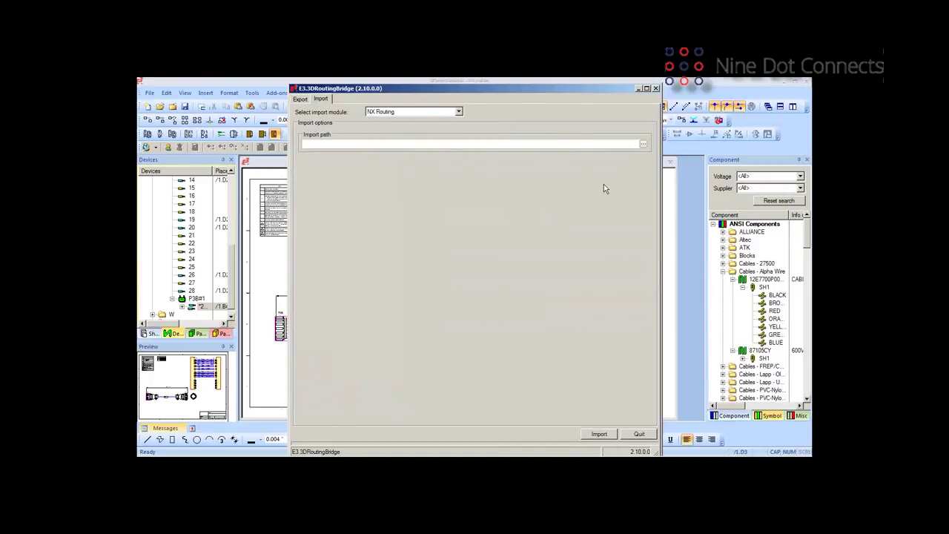
left_click(656, 89)
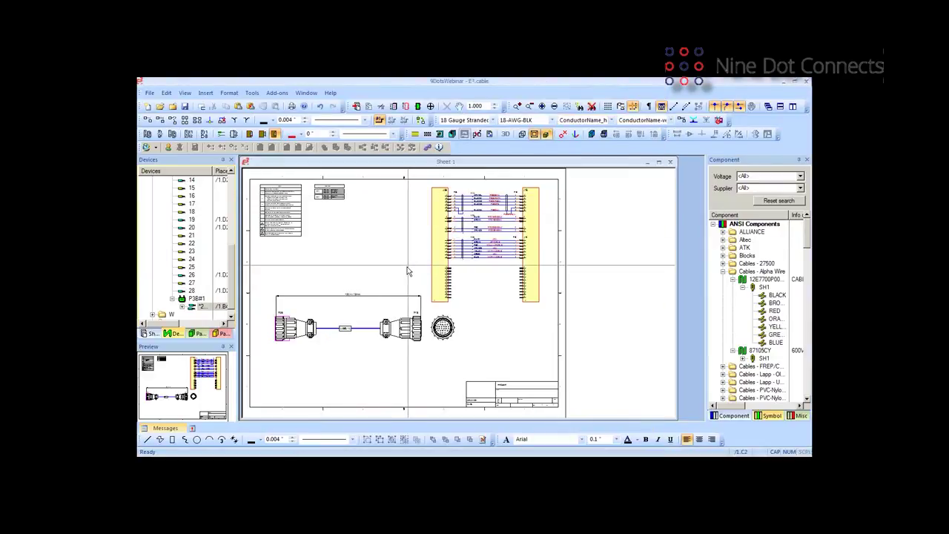
Display the Segment Diameter cross-section of the cable segment between the two connectors on Sheet 1.
right_click(377, 336)
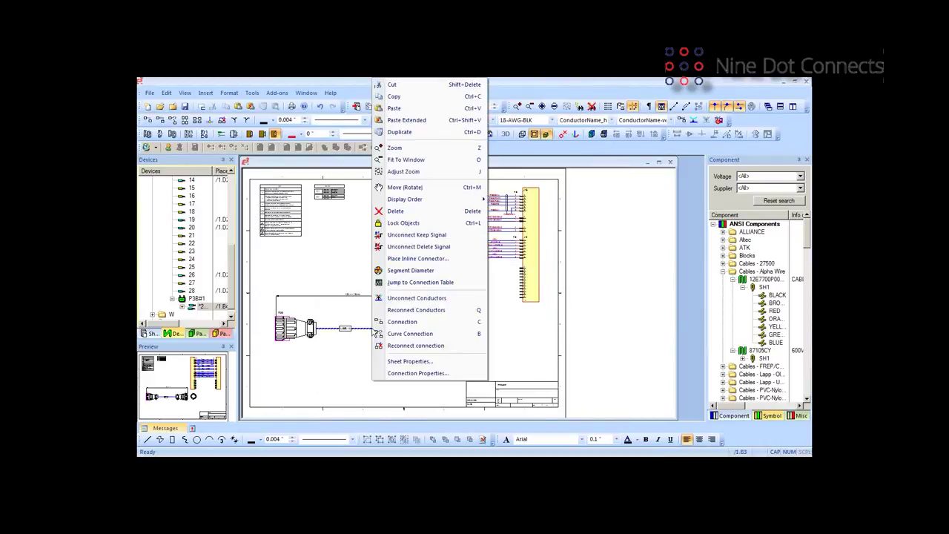
left_click(404, 270)
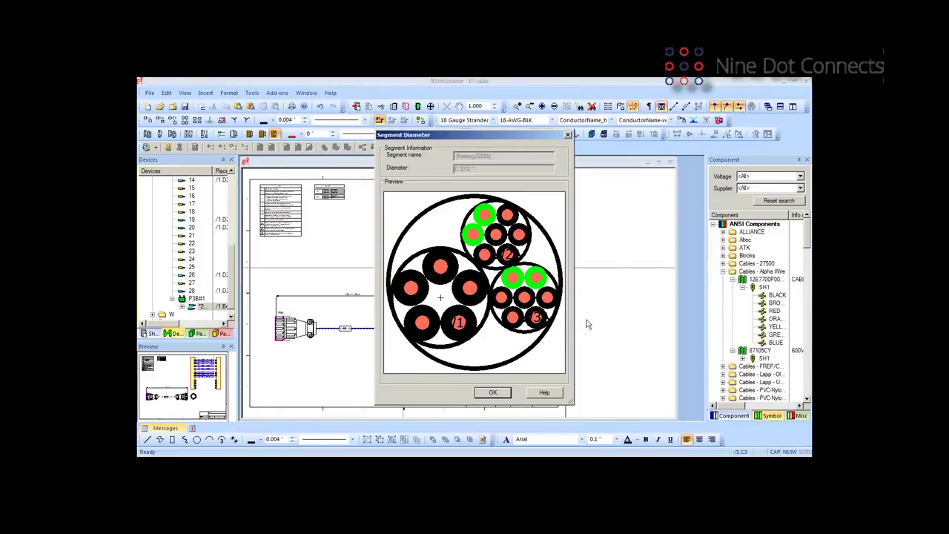